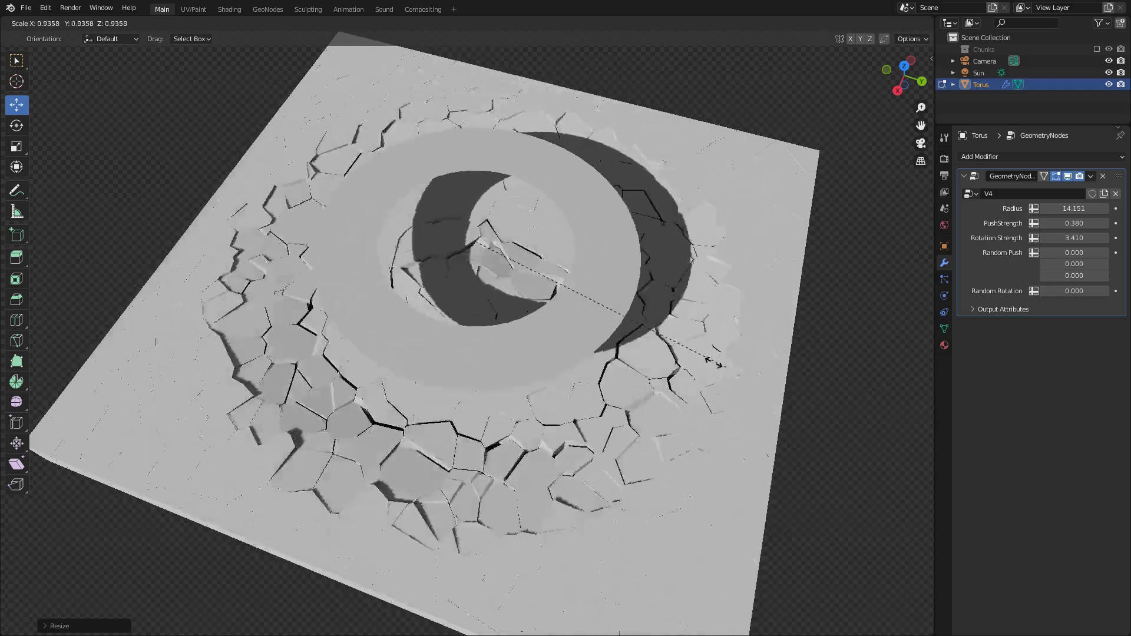
# Demonstrate the fracture effect by moving the scaled torus along its local Z axis and adjusting the Radius on the monkey head setup
pyautogui.click(665, 336)
pyautogui.moveTo(666, 336); pyautogui.dragTo(648, 300, button='middle')
pyautogui.press('g')
pyautogui.press('z')
pyautogui.press('z')
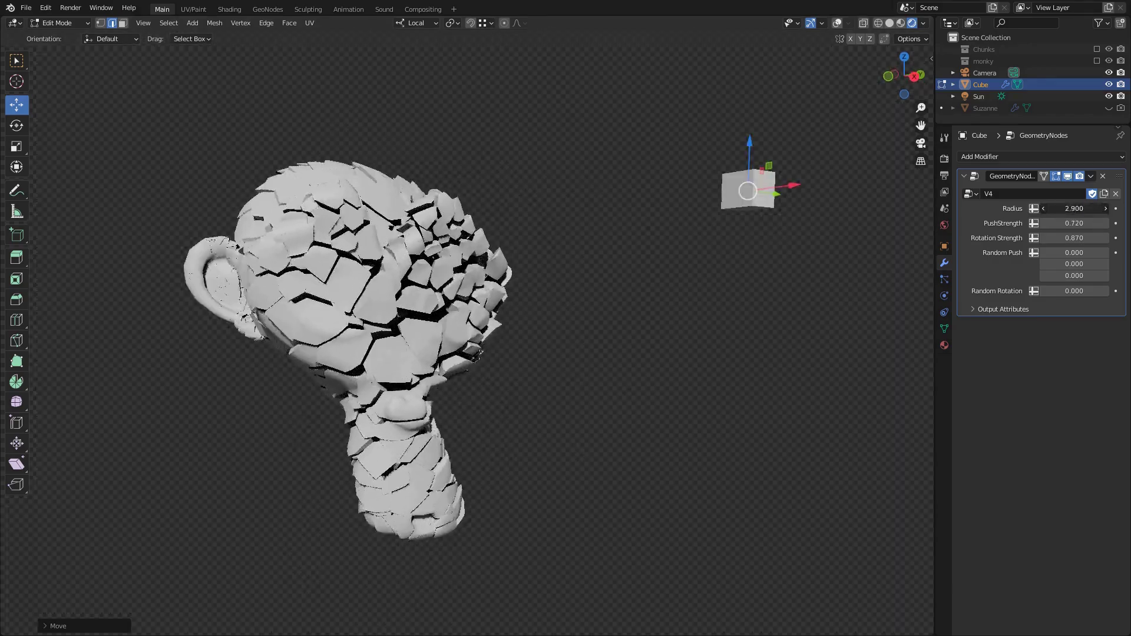
pyautogui.moveTo(1077, 211); pyautogui.dragTo(1122, 211)
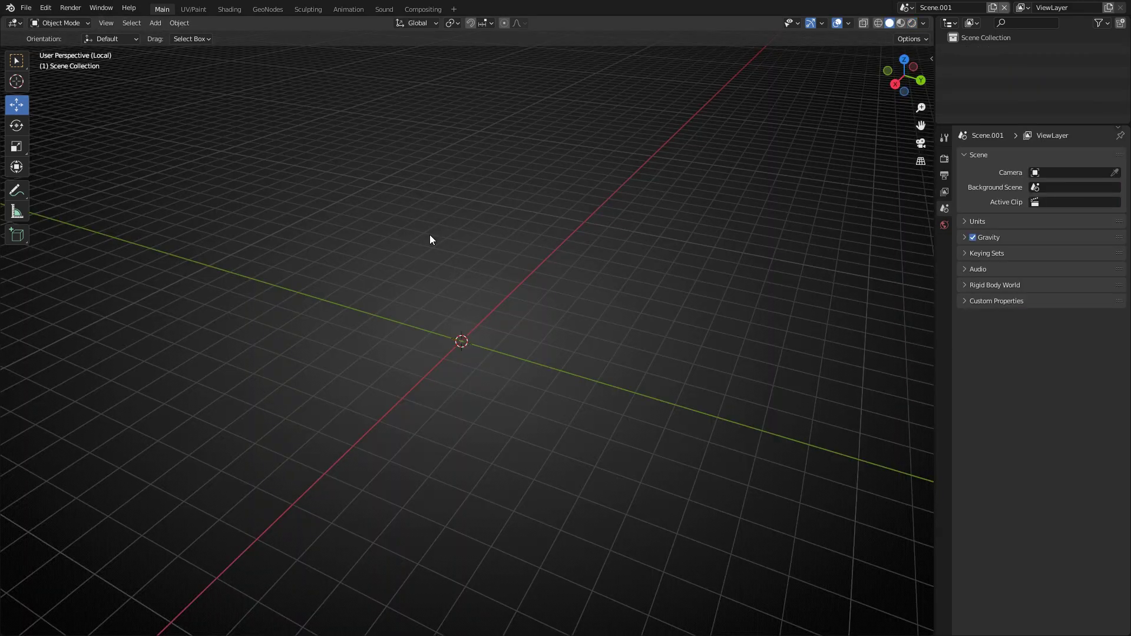
pyautogui.moveTo(430, 238); pyautogui.dragTo(445, 275, button='middle')
pyautogui.scroll(-3, 453, 277)
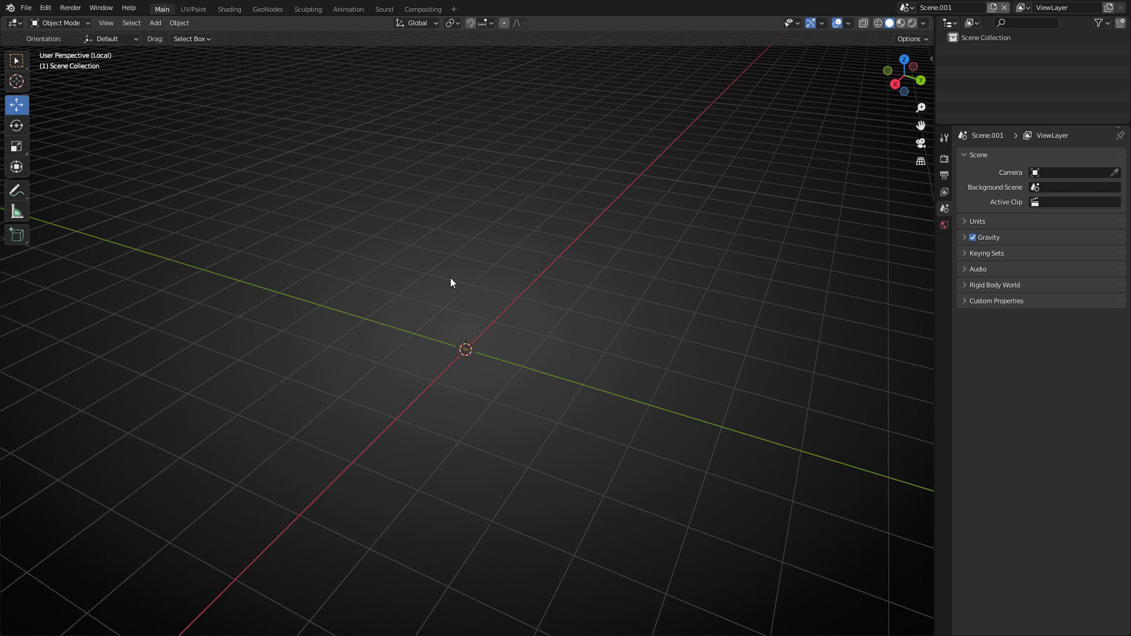
pyautogui.scroll(3, 451, 279)
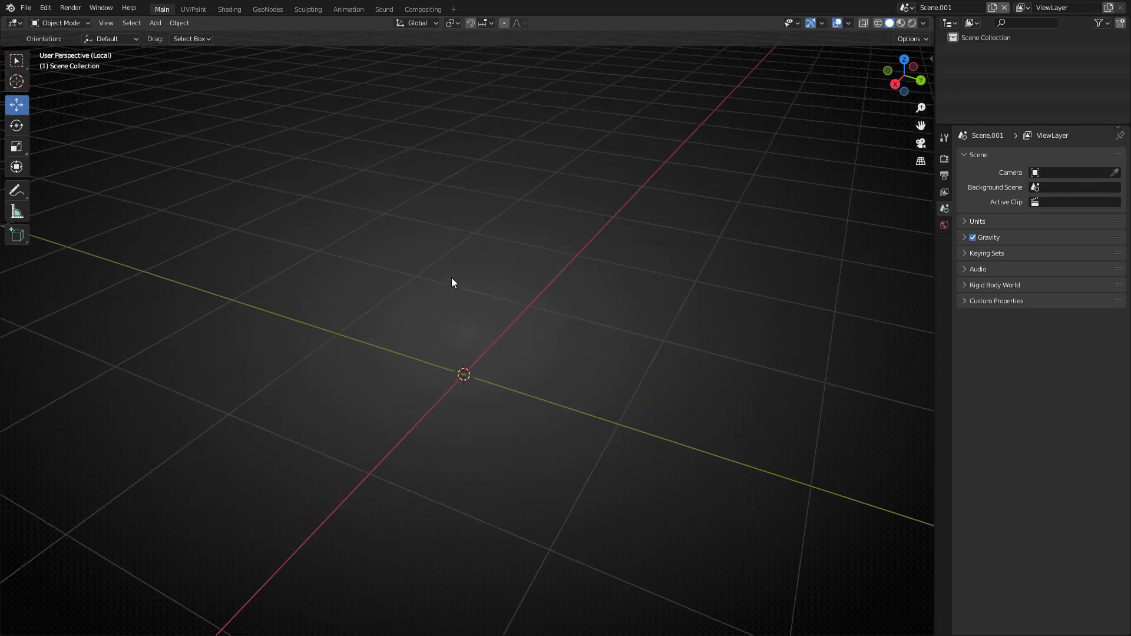
pyautogui.scroll(-3, 451, 283)
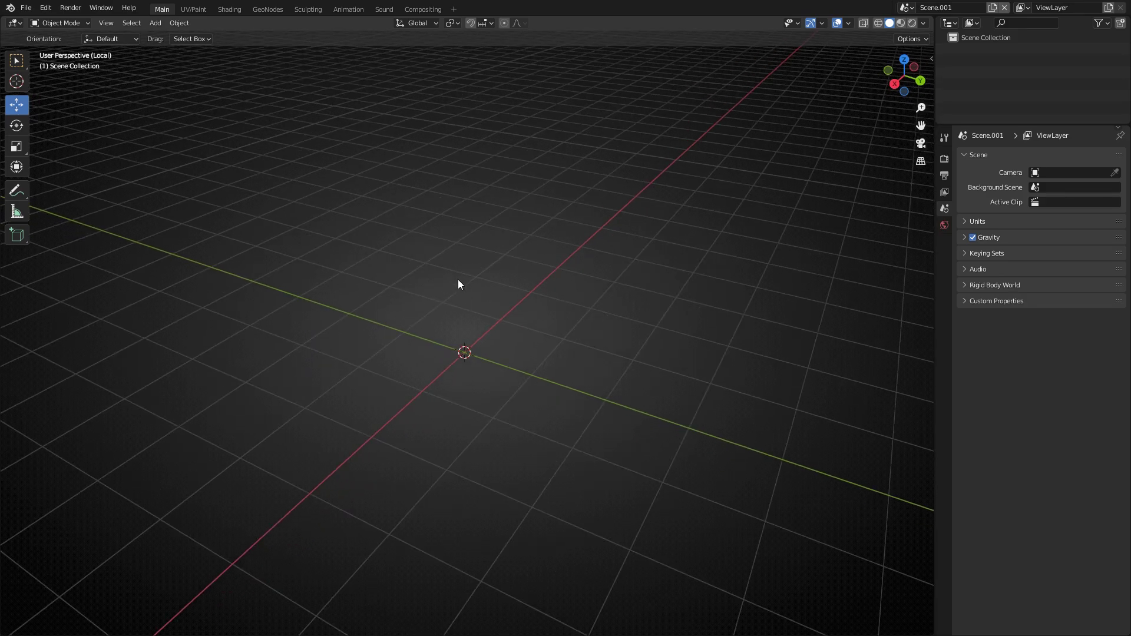
pyautogui.scroll(1, 456, 281)
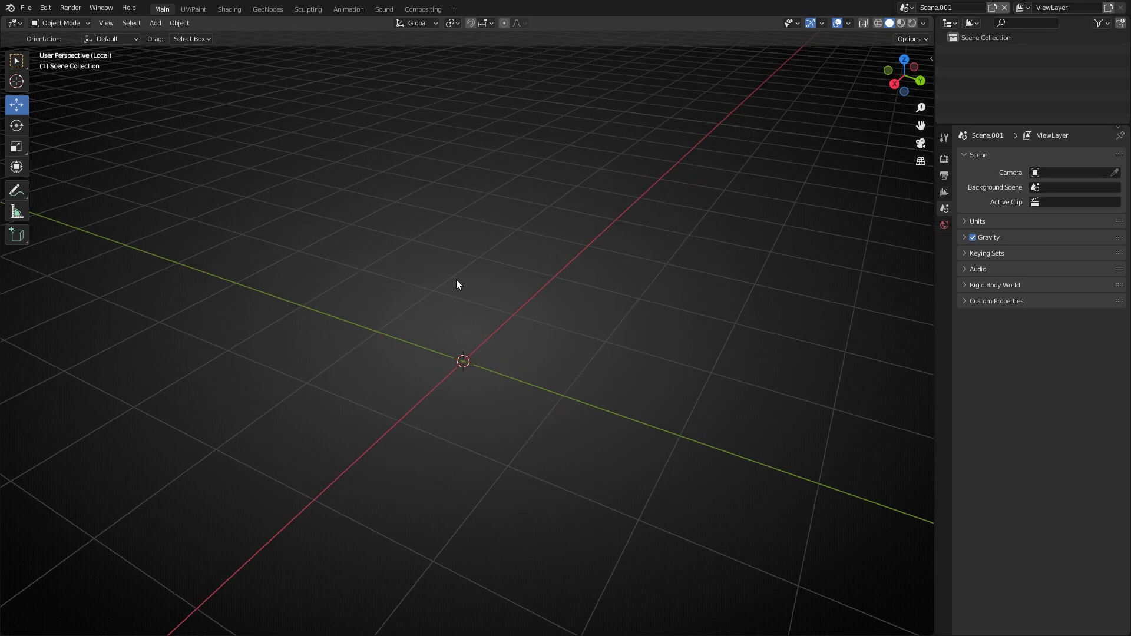
# Check in the add-on preferences whether Object: Cell Fracture is enabled, and close the preferences
pyautogui.click(45, 8)
pyautogui.click(96, 188)
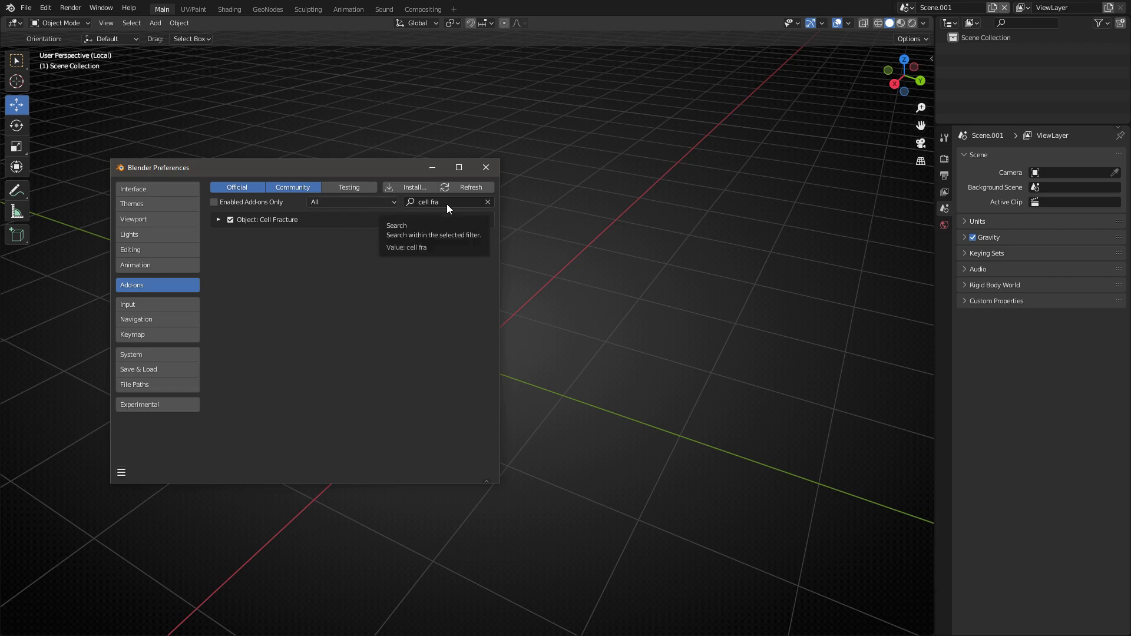
pyautogui.click(441, 202)
pyautogui.press('Escape')
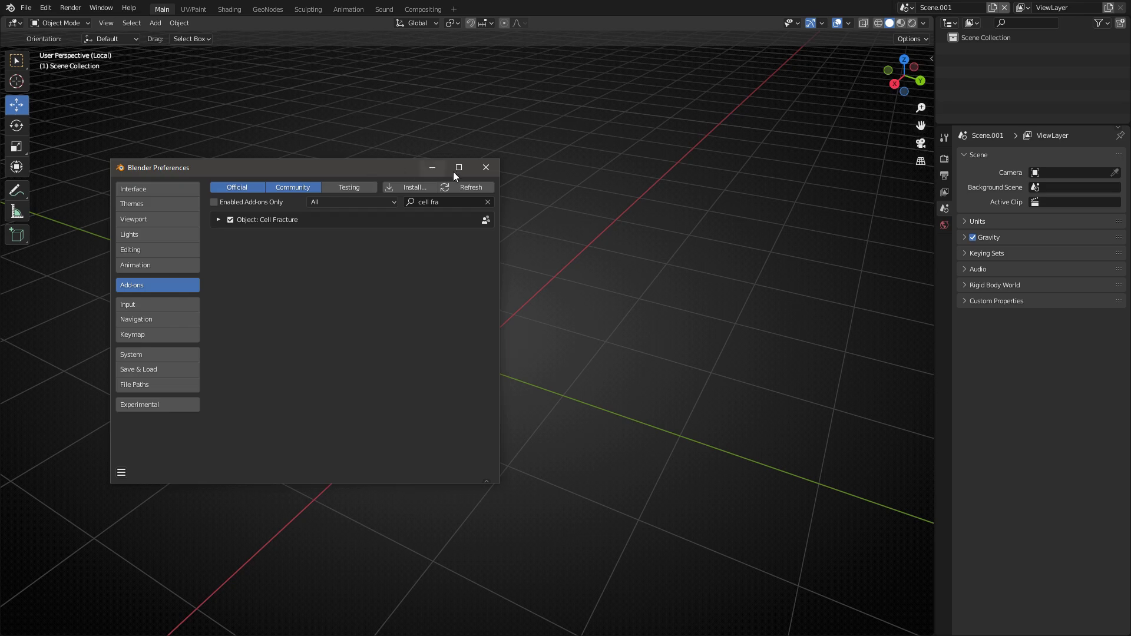
pyautogui.click(488, 169)
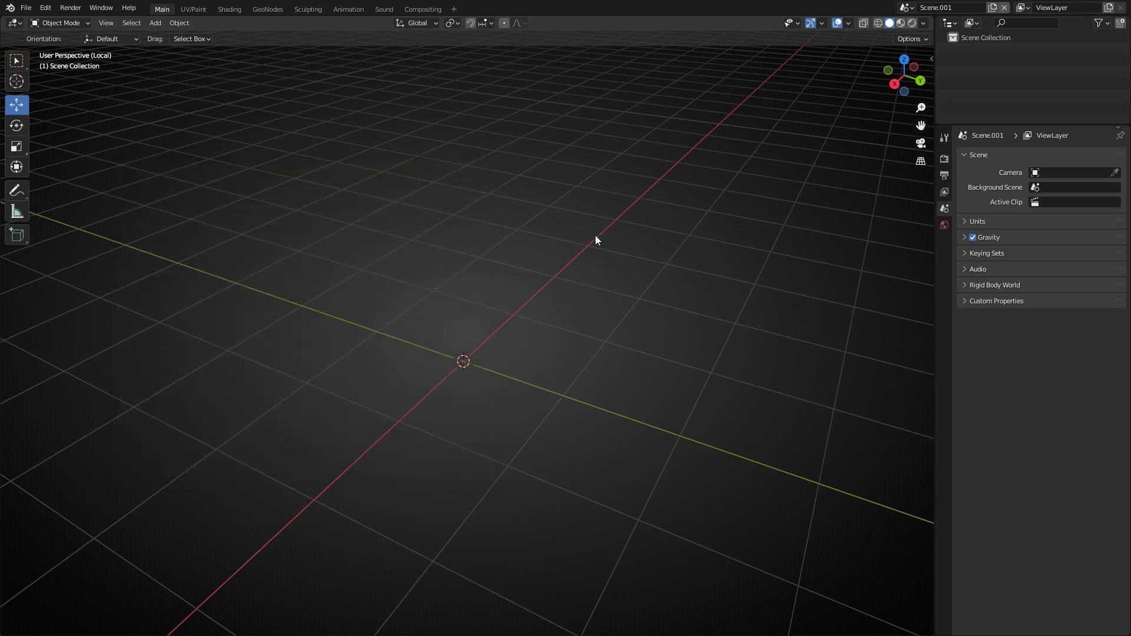
# Add a plane mesh at the world origin of the empty scene
pyautogui.hotkey('shift', 'a')
pyautogui.moveTo(501, 301)
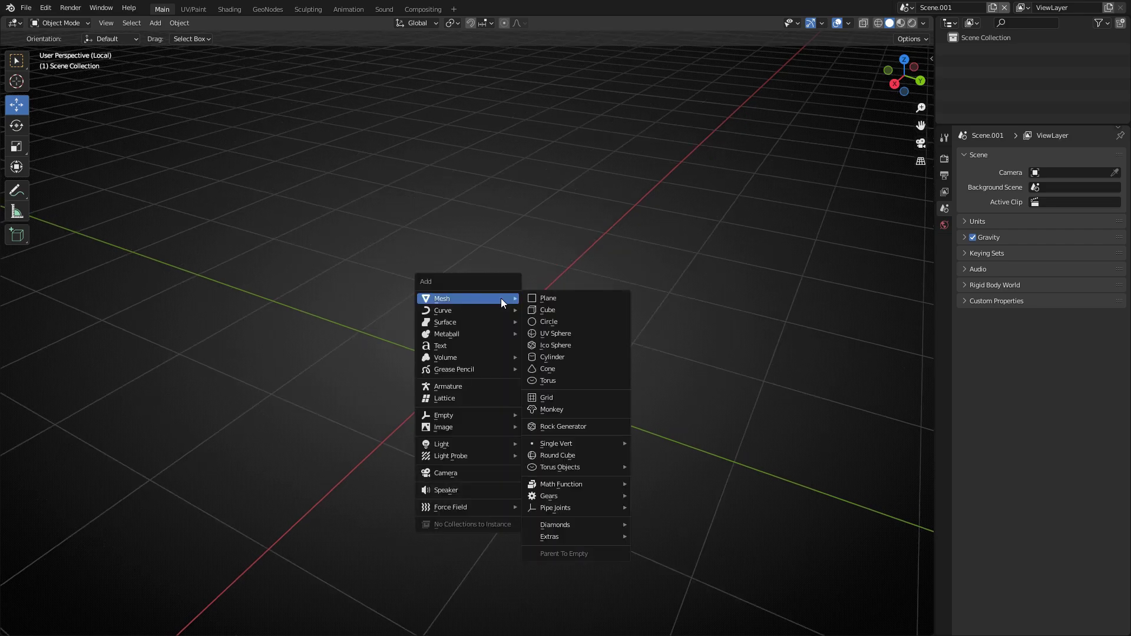
pyautogui.click(557, 297)
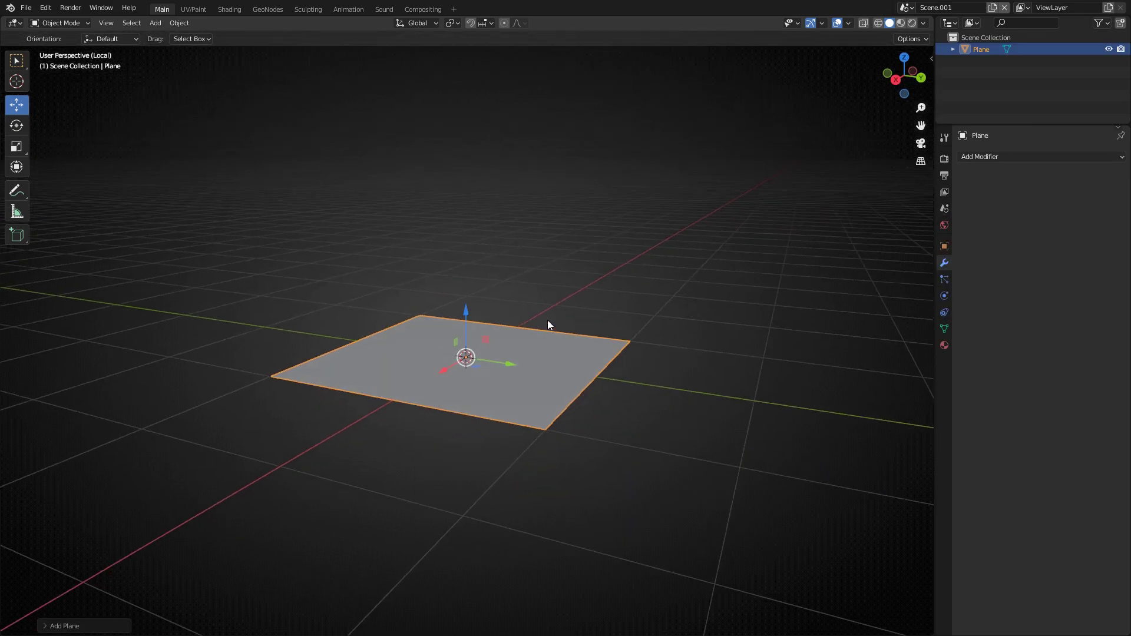
pyautogui.scroll(3, 548, 321)
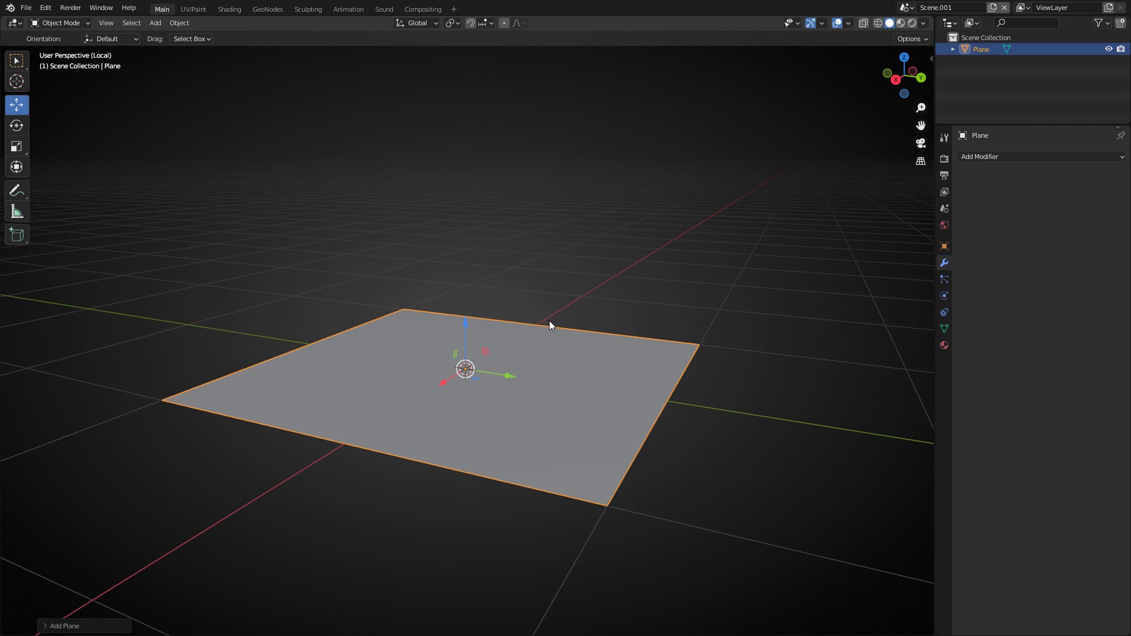
# Extrude the plane's face downward along its normals to form a solid slab, and return to Object Mode
pyautogui.moveTo(536, 338); pyautogui.dragTo(521, 292, button='middle')
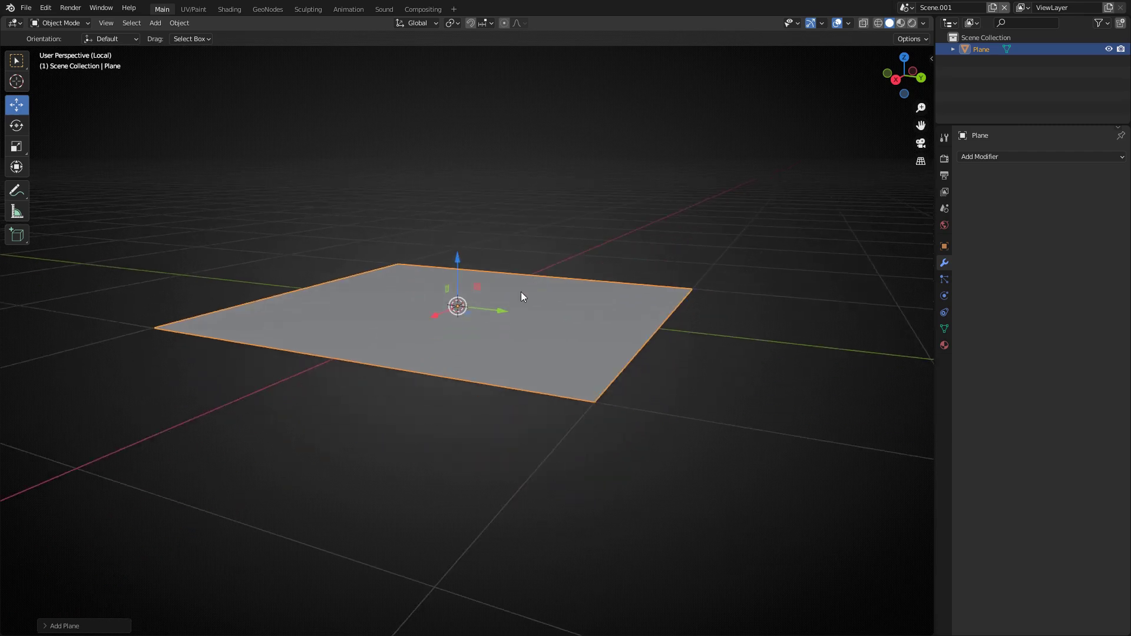
pyautogui.press('Tab')
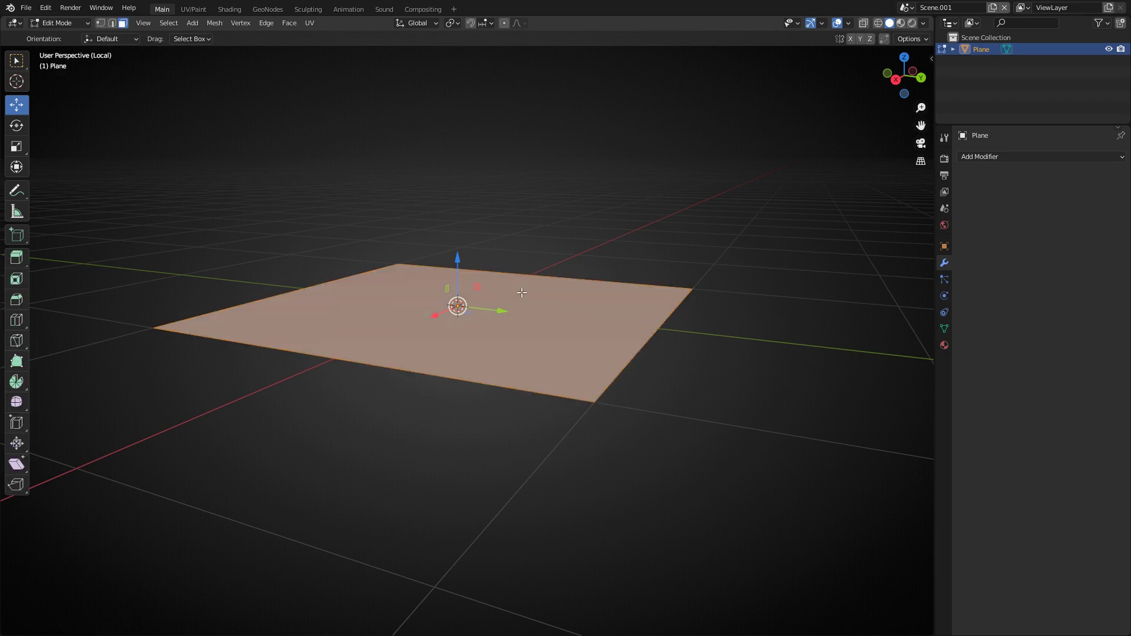
pyautogui.moveTo(511, 265); pyautogui.dragTo(514, 283, button='middle')
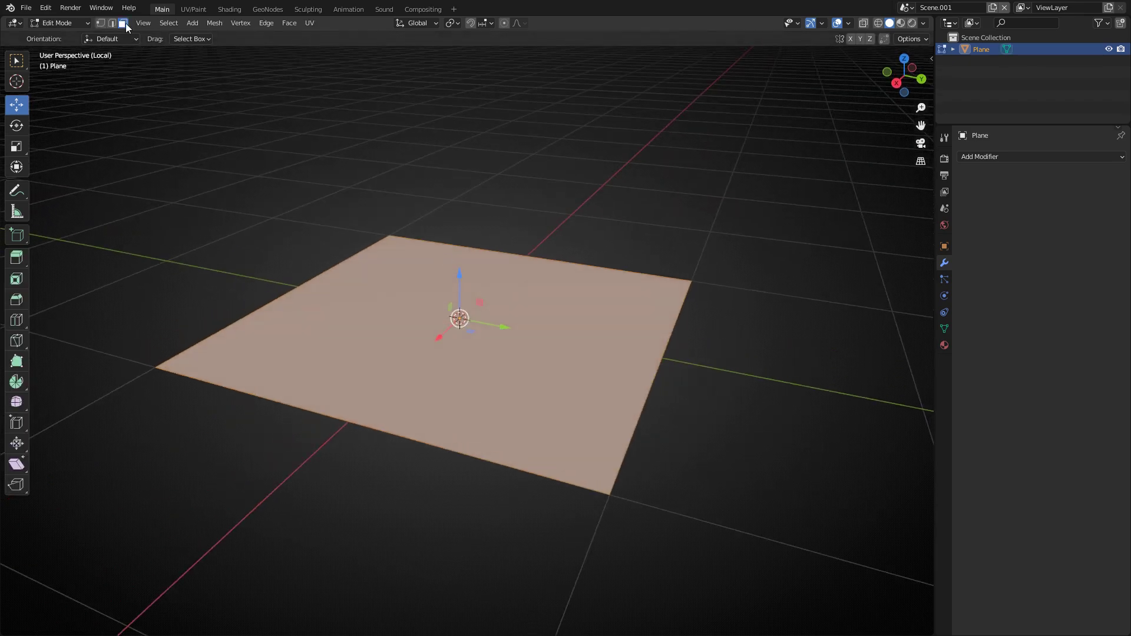
pyautogui.rightClick(558, 210)
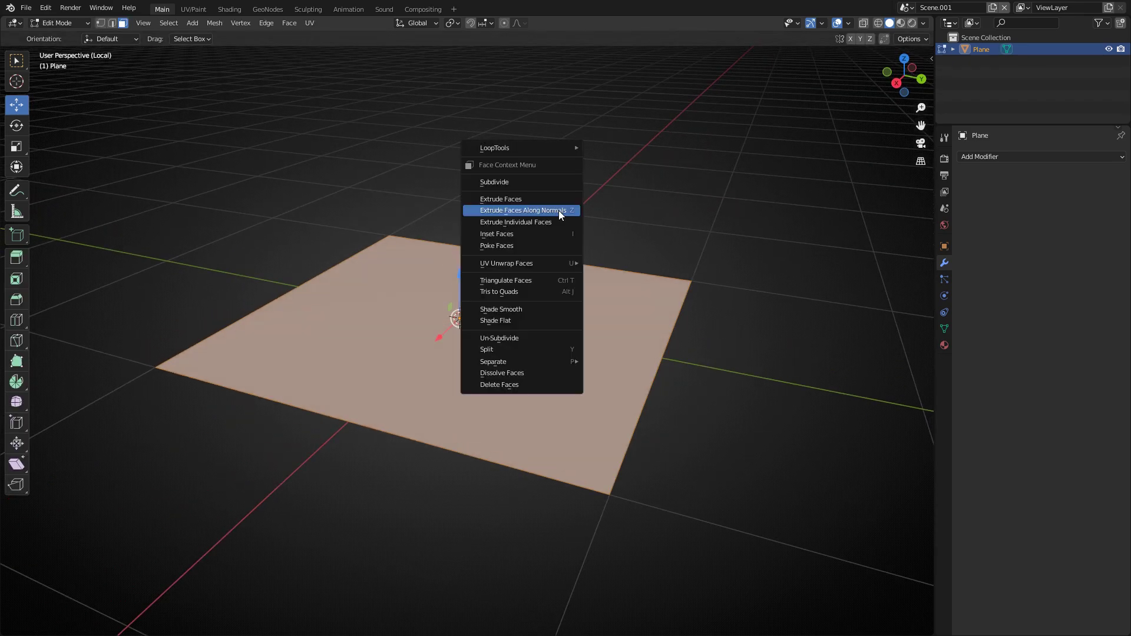
pyautogui.click(558, 210)
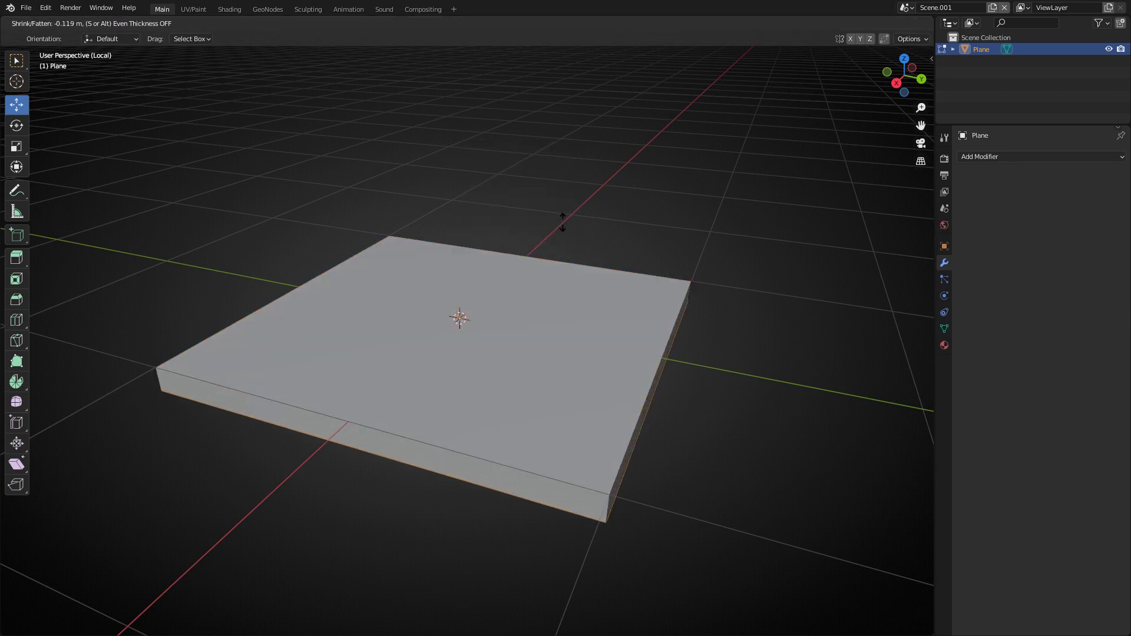
pyautogui.click(560, 232)
pyautogui.moveTo(560, 232); pyautogui.dragTo(556, 239, button='middle')
pyautogui.press('Tab')
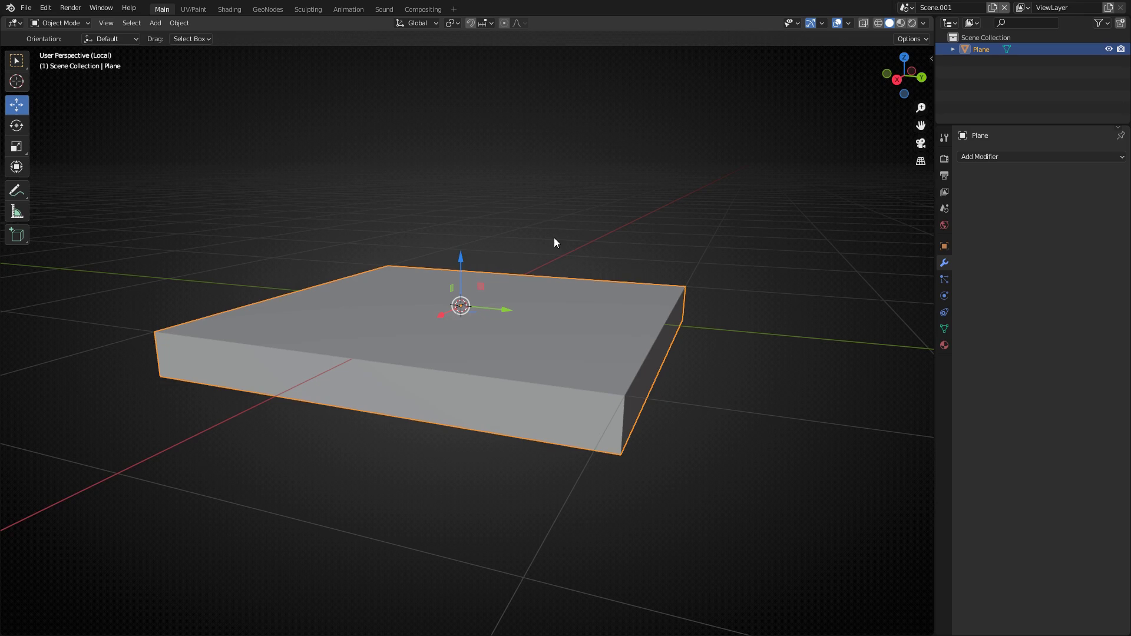
# Add an emitter particle system to the slab with 1000 particles emitted from its volume
pyautogui.click(944, 281)
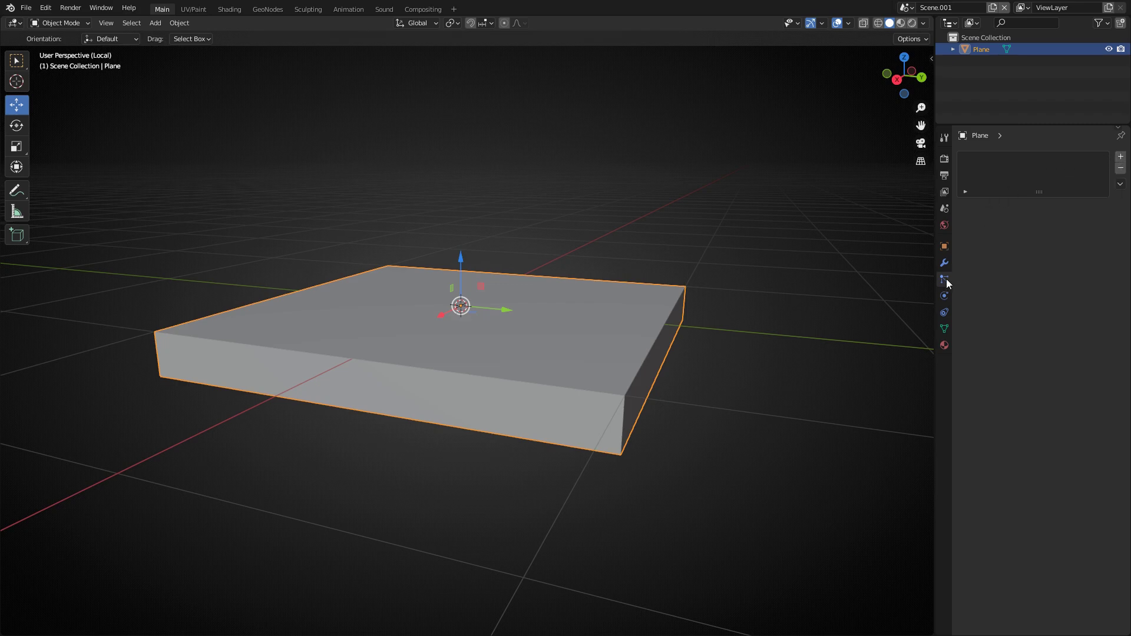
pyautogui.click(1120, 156)
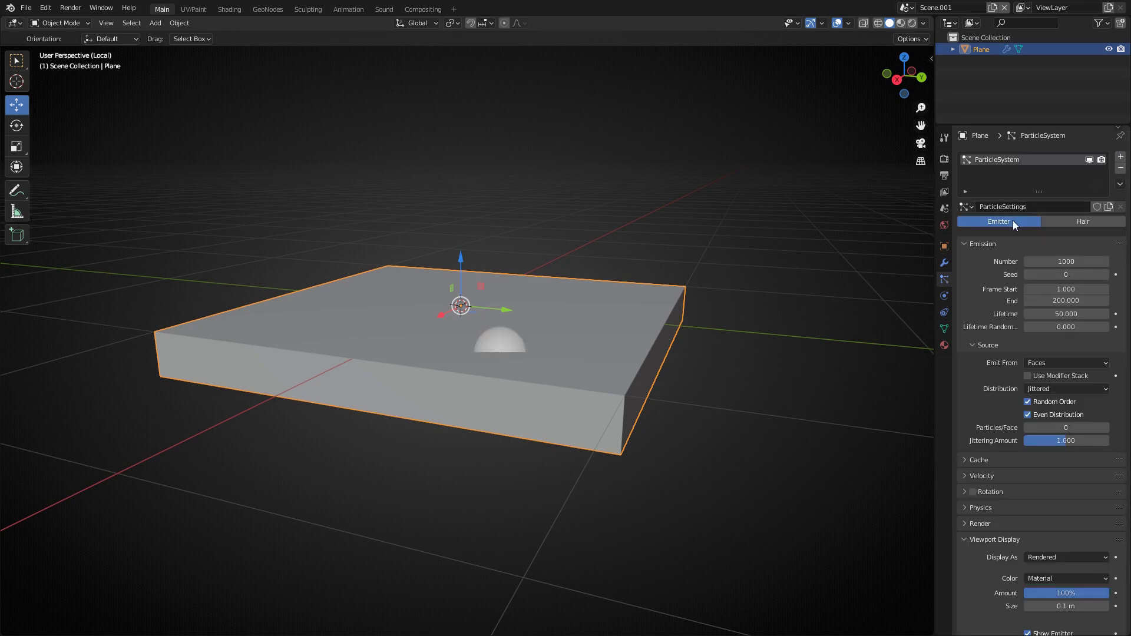
pyautogui.click(1058, 261)
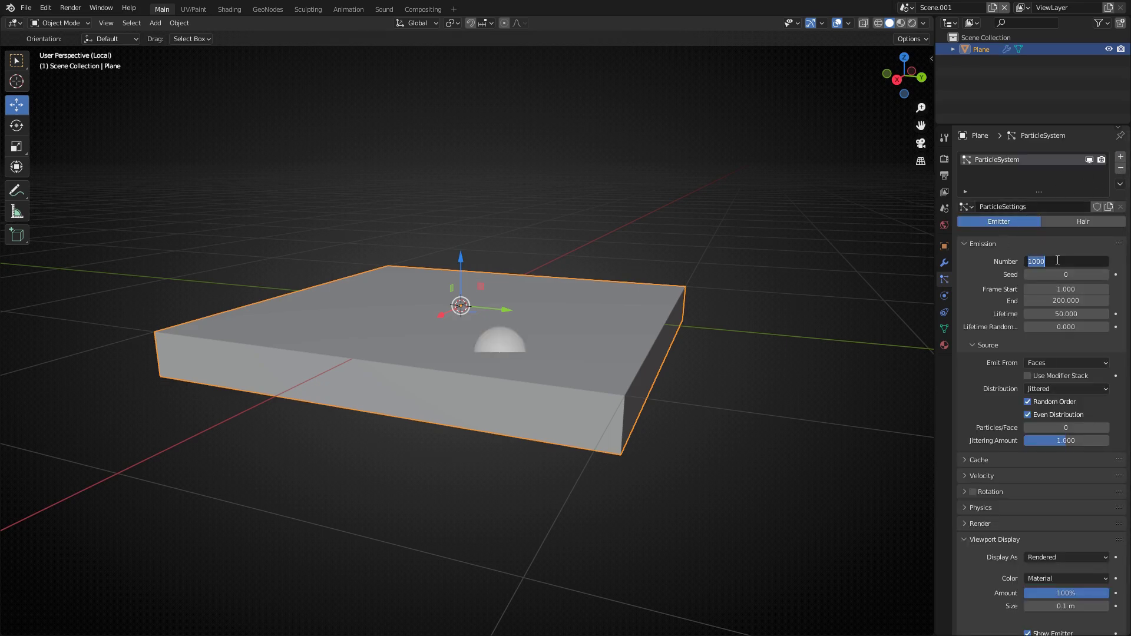
pyautogui.write('2000')
pyautogui.press('Return')
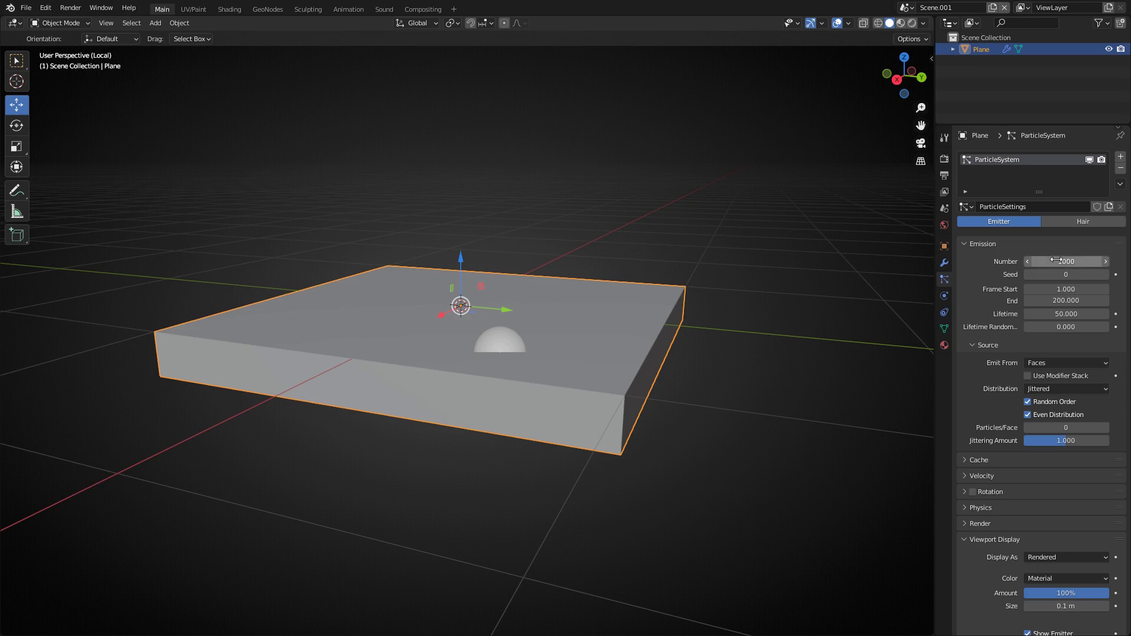
pyautogui.click(1073, 360)
pyautogui.click(1051, 396)
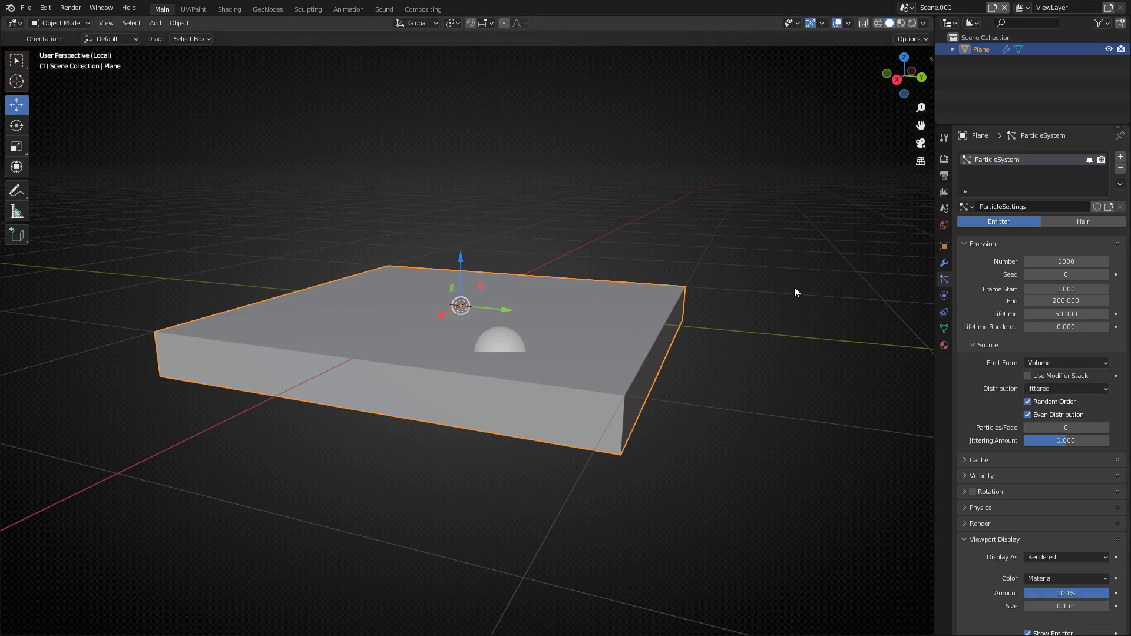
# Set up a Cell Fracture of the slab with Own Particles as the point source, source limit 0 and margin 0
pyautogui.moveTo(743, 267); pyautogui.dragTo(661, 258, button='middle')
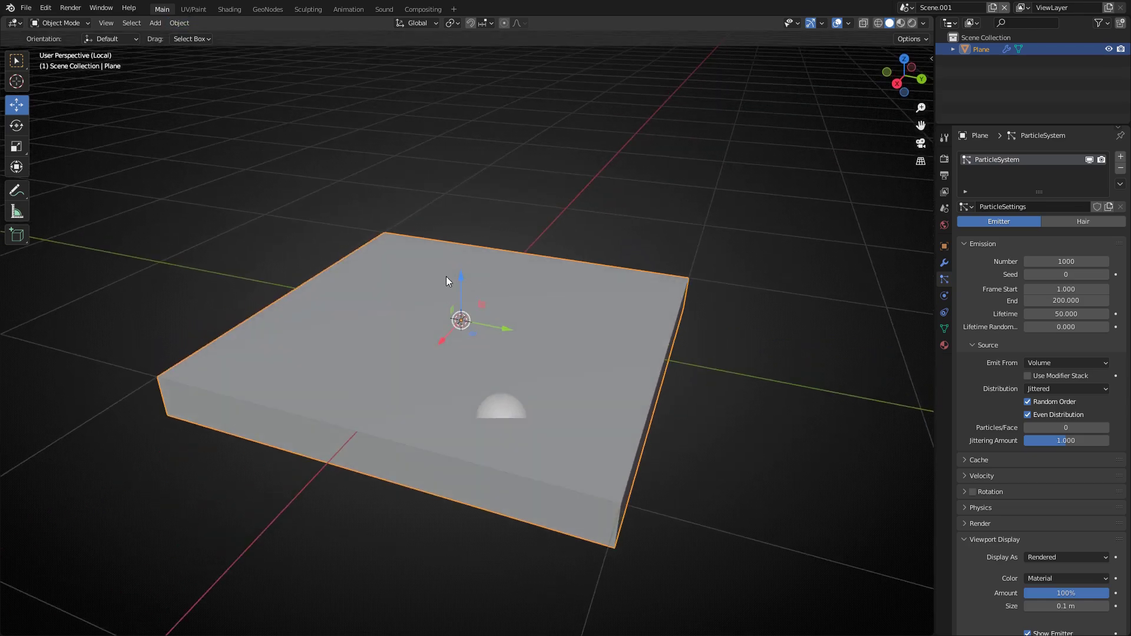
pyautogui.moveTo(447, 277); pyautogui.dragTo(446, 264, button='middle')
pyautogui.click(176, 23)
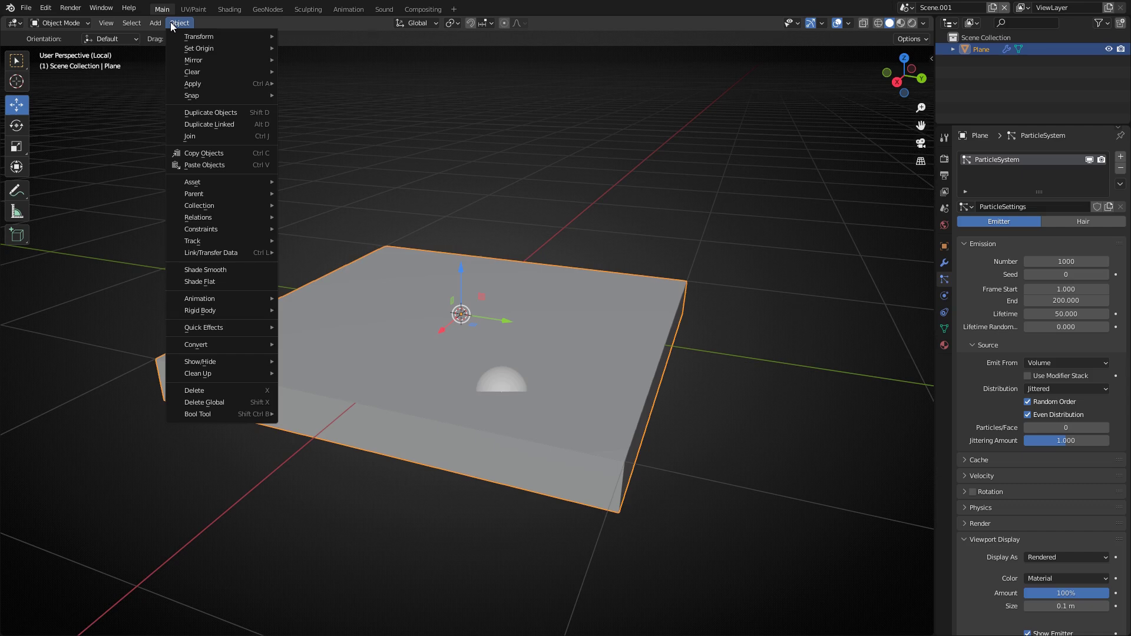
pyautogui.moveTo(233, 329)
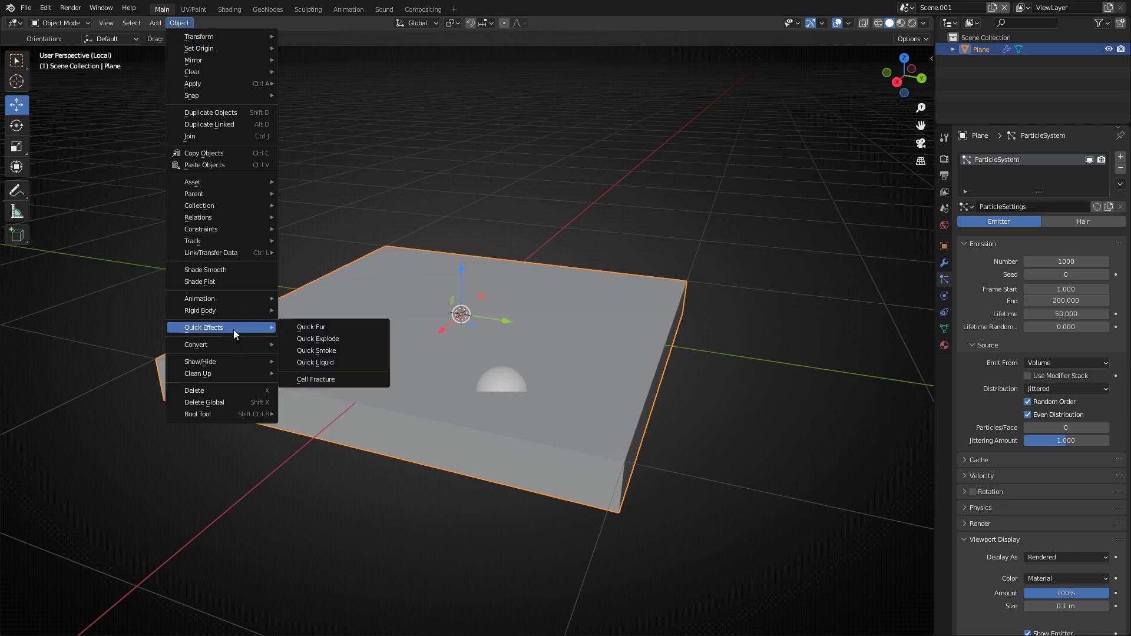
pyautogui.click(341, 377)
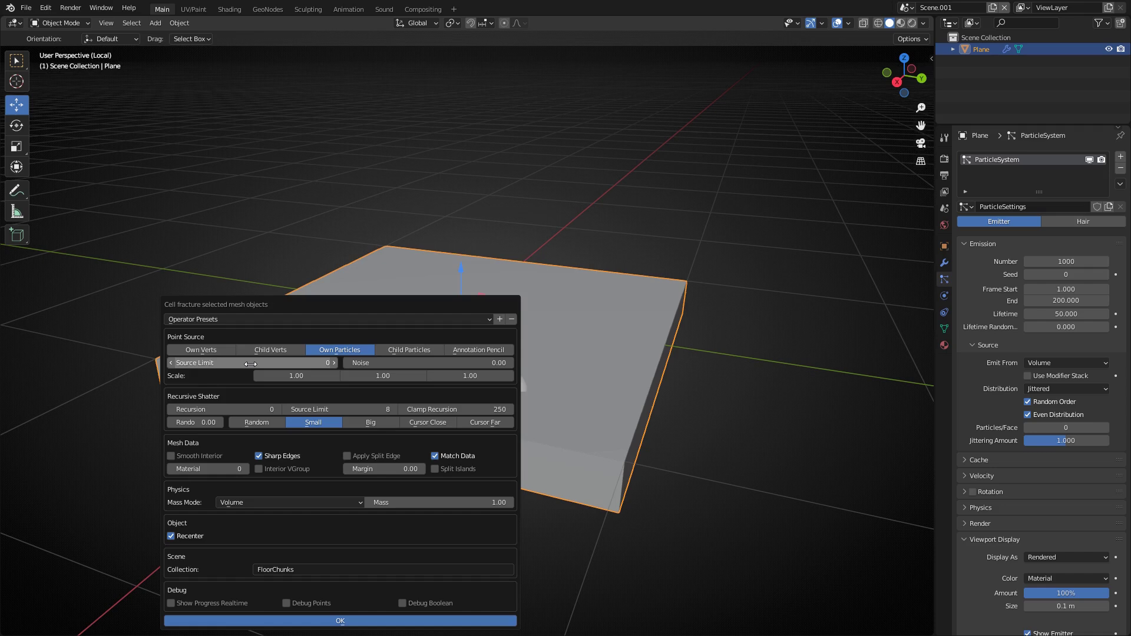
pyautogui.click(373, 471)
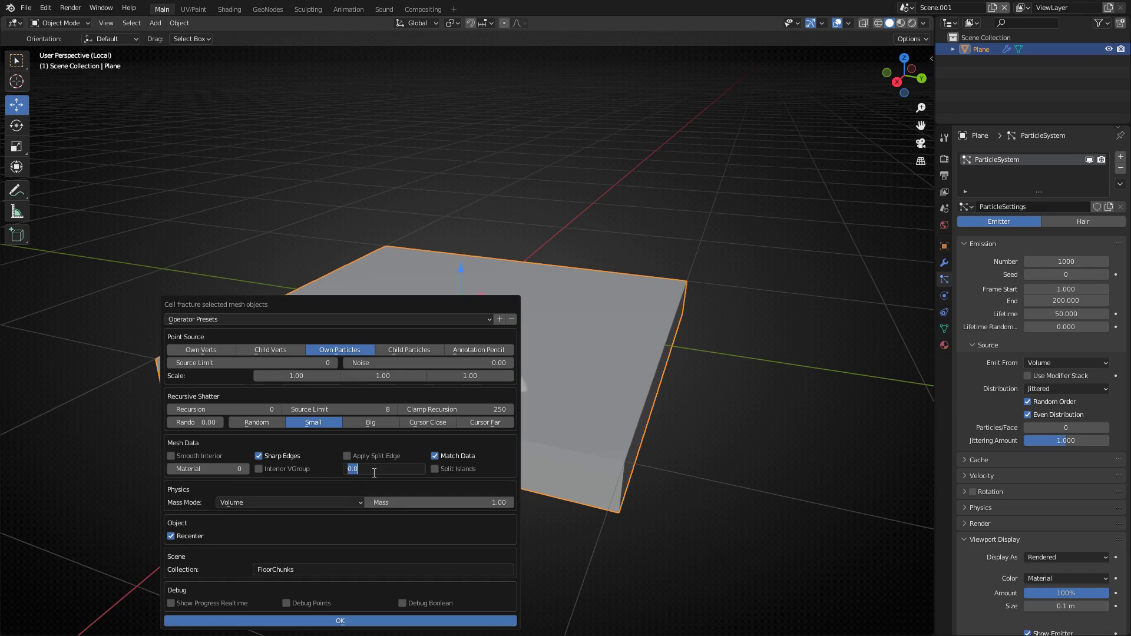
pyautogui.write('0')
pyautogui.press('Return')
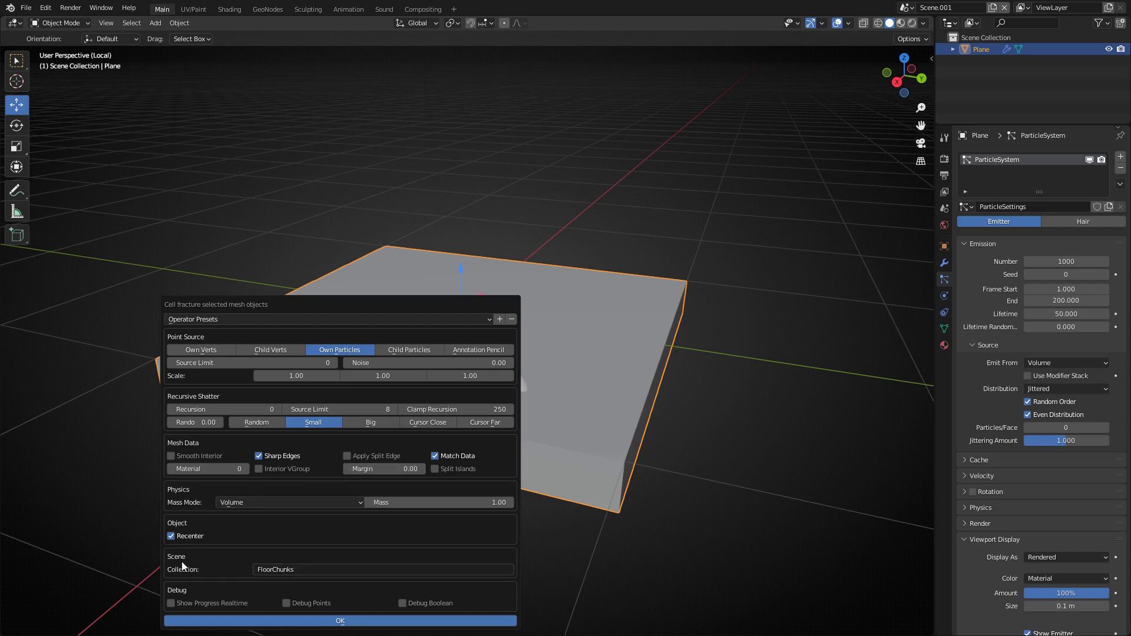
# Assign the fracture output to a collection named FloorChunks and run the cell fracture
pyautogui.click(304, 570)
pyautogui.click(258, 569)
pyautogui.click(309, 569)
pyautogui.click(366, 622)
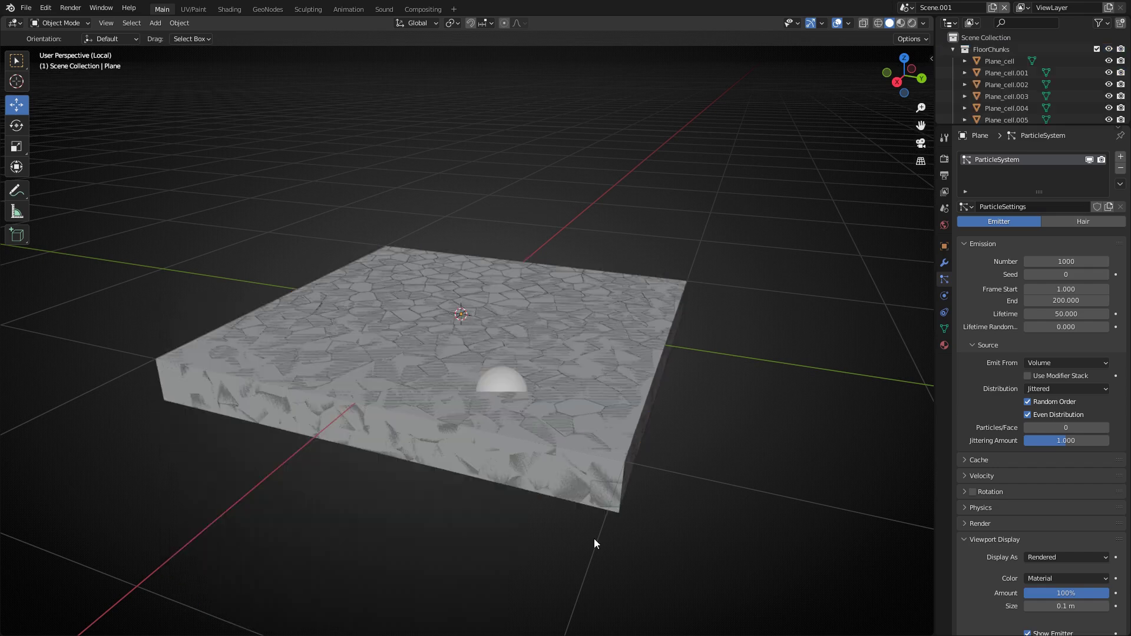
# Collapse the FloorChunks collection and delete the original unfractured slab
pyautogui.moveTo(561, 466); pyautogui.dragTo(557, 447, button='middle')
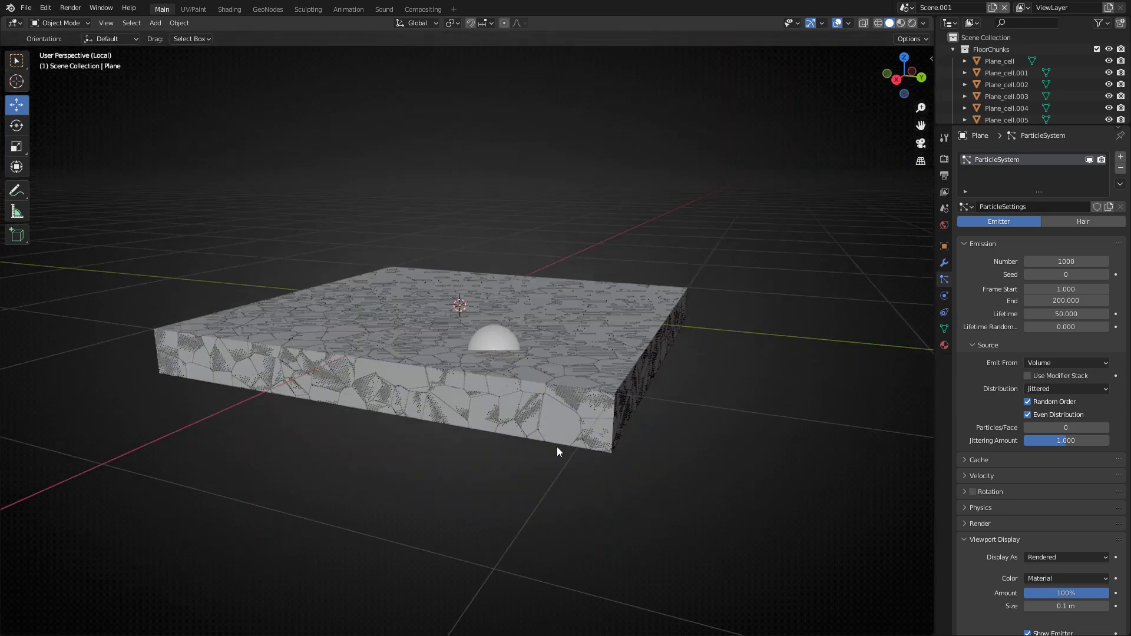
pyautogui.scroll(3, 554, 442)
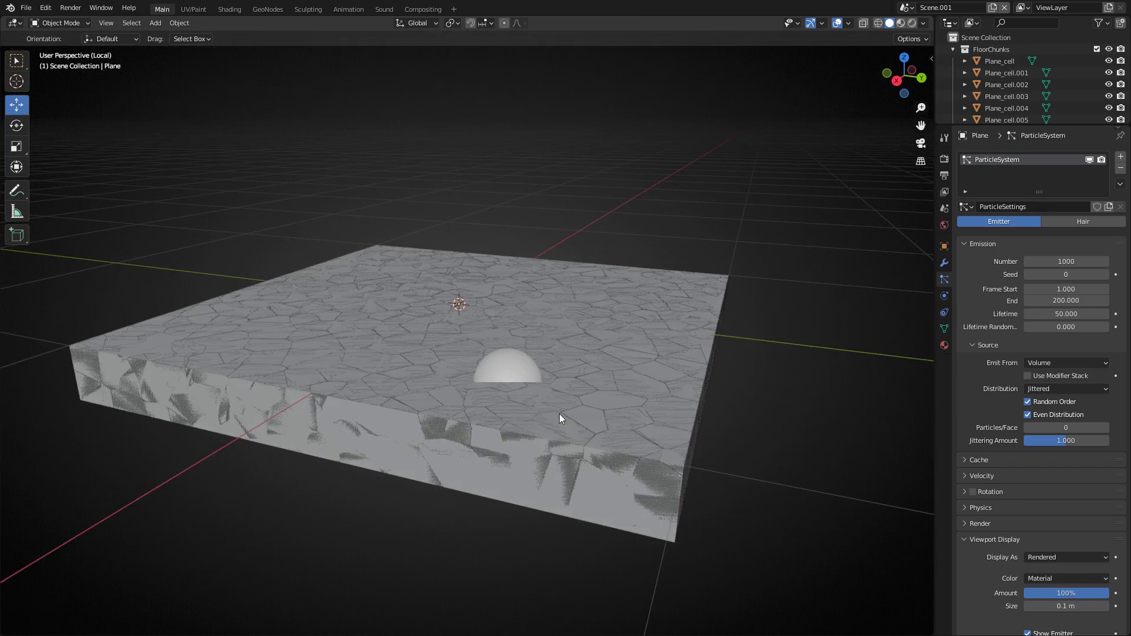
pyautogui.click(953, 49)
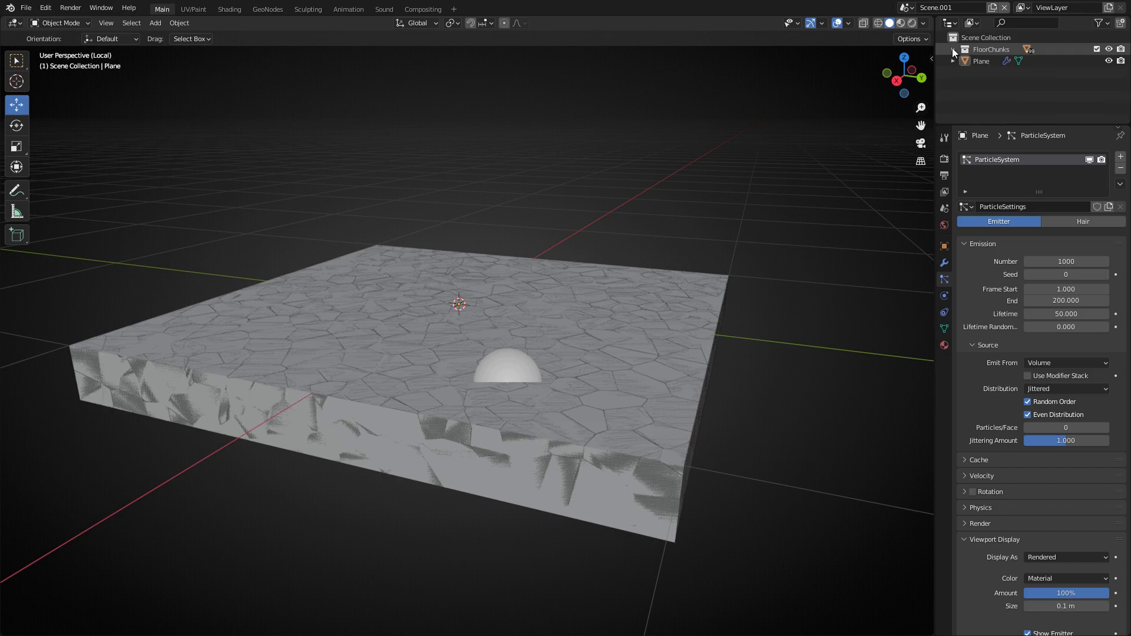
pyautogui.click(988, 63)
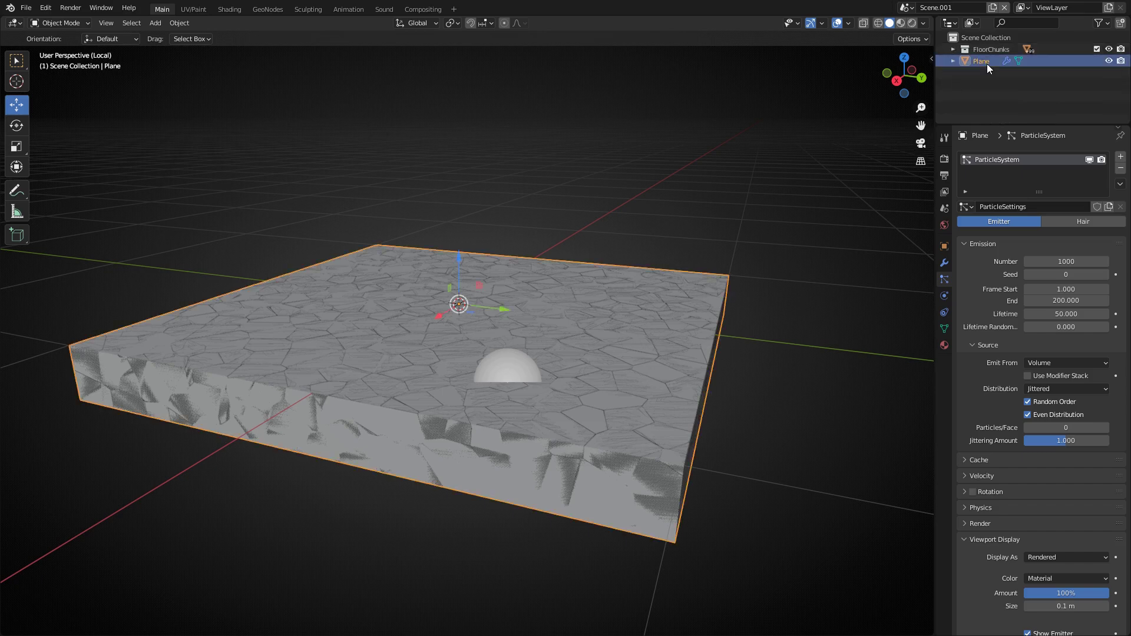
pyautogui.press('Delete')
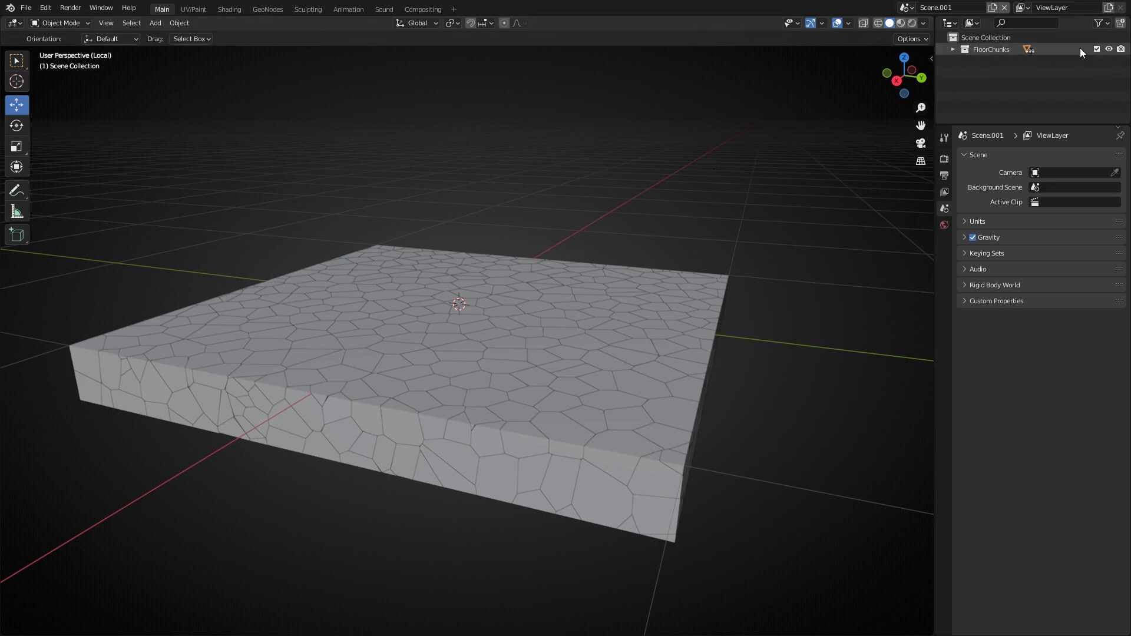
# Exclude the FloorChunks collection from the view layer and add a new mesh cube at the world origin
pyautogui.click(1097, 50)
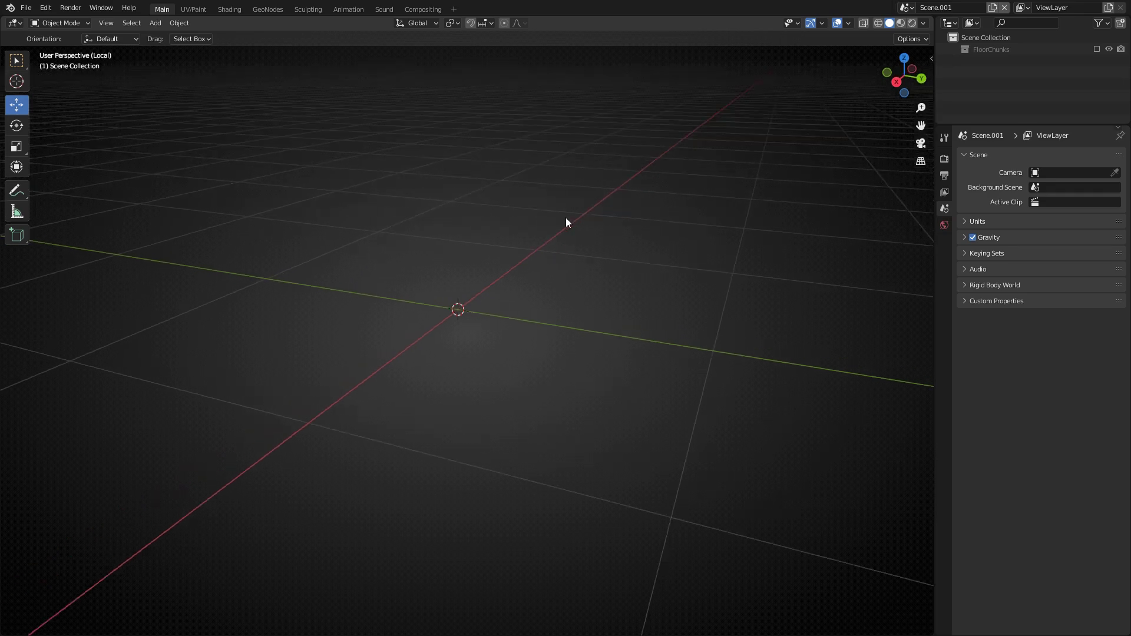
pyautogui.keyDown('shift'); pyautogui.moveTo(563, 204); pyautogui.dragTo(571, 254, button='middle'); pyautogui.keyUp('shift')
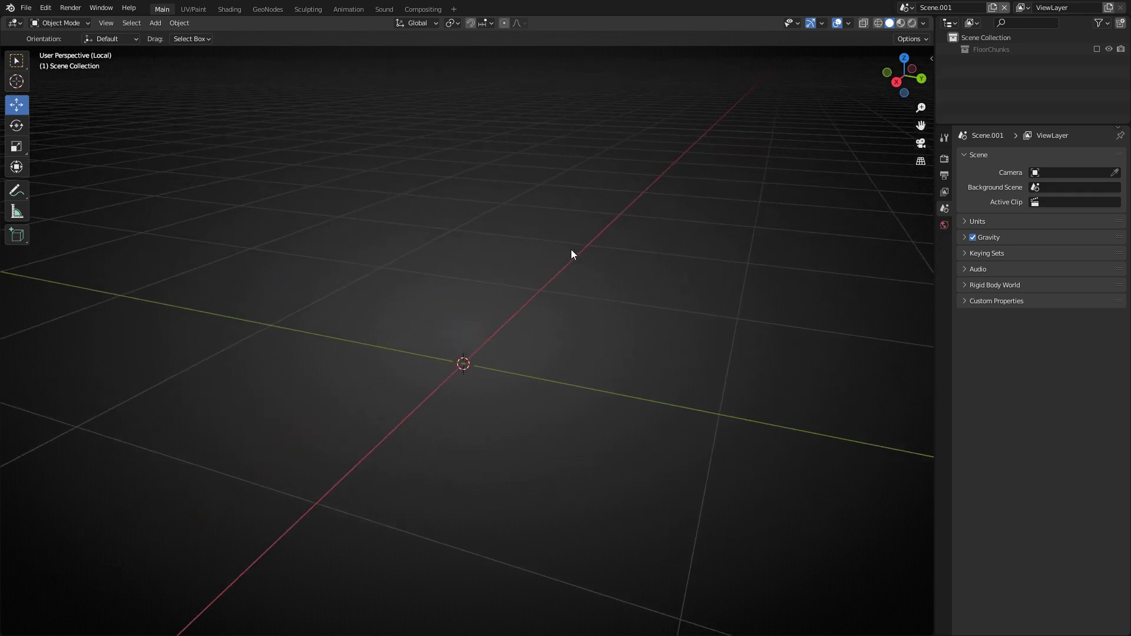
pyautogui.hotkey('shift', 'a')
pyautogui.moveTo(571, 250)
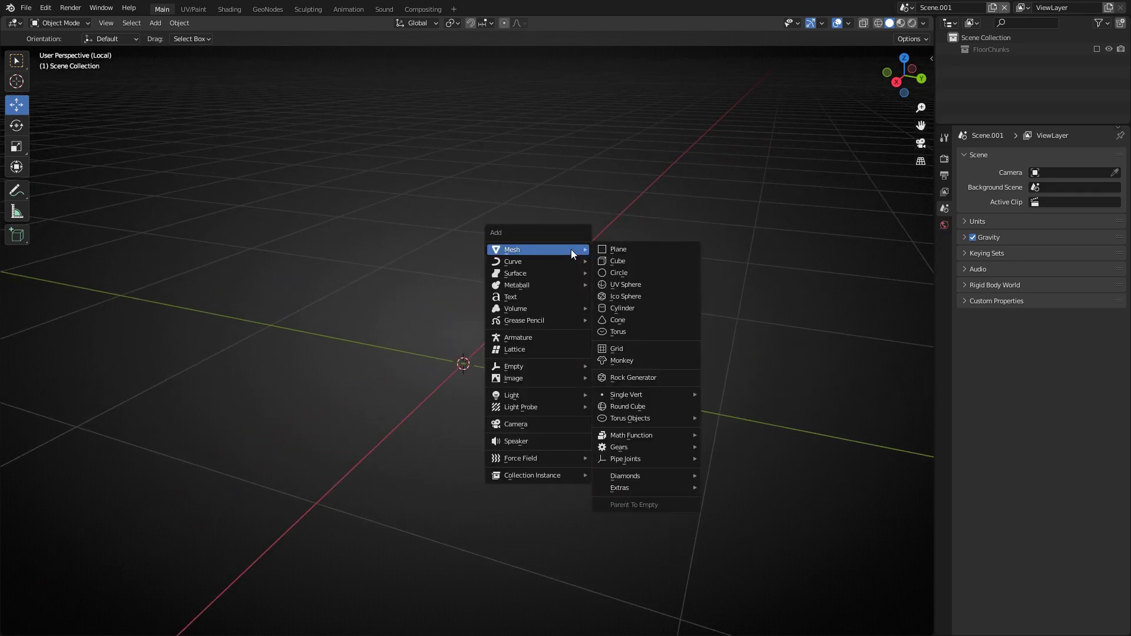
pyautogui.click(630, 258)
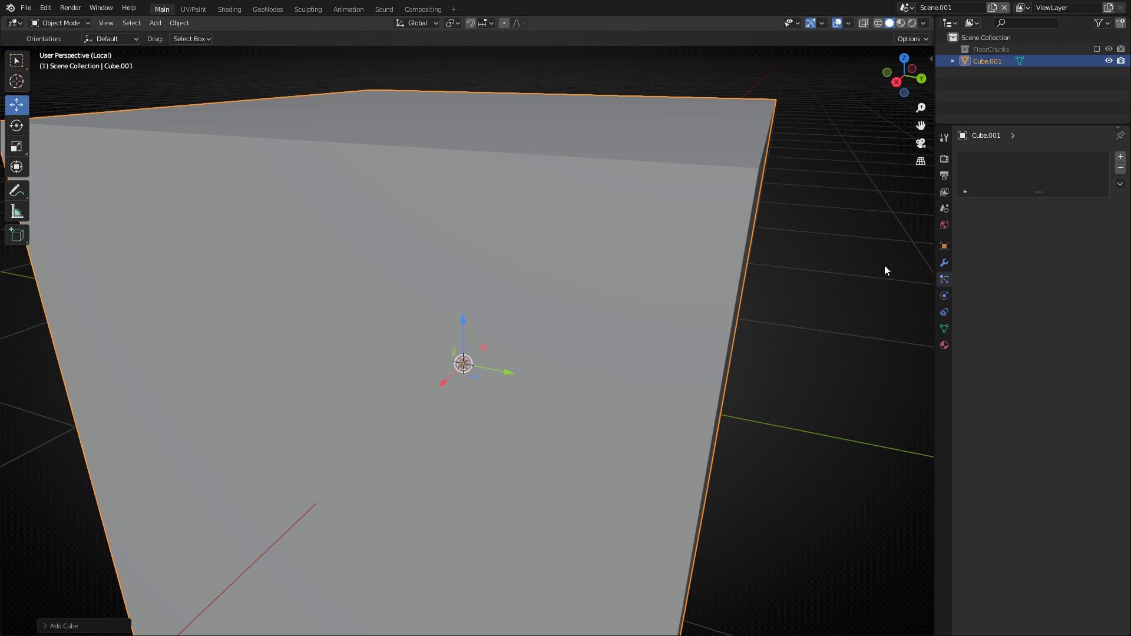
# Add a Geometry Nodes modifier with a node tree to the new cube
pyautogui.click(945, 266)
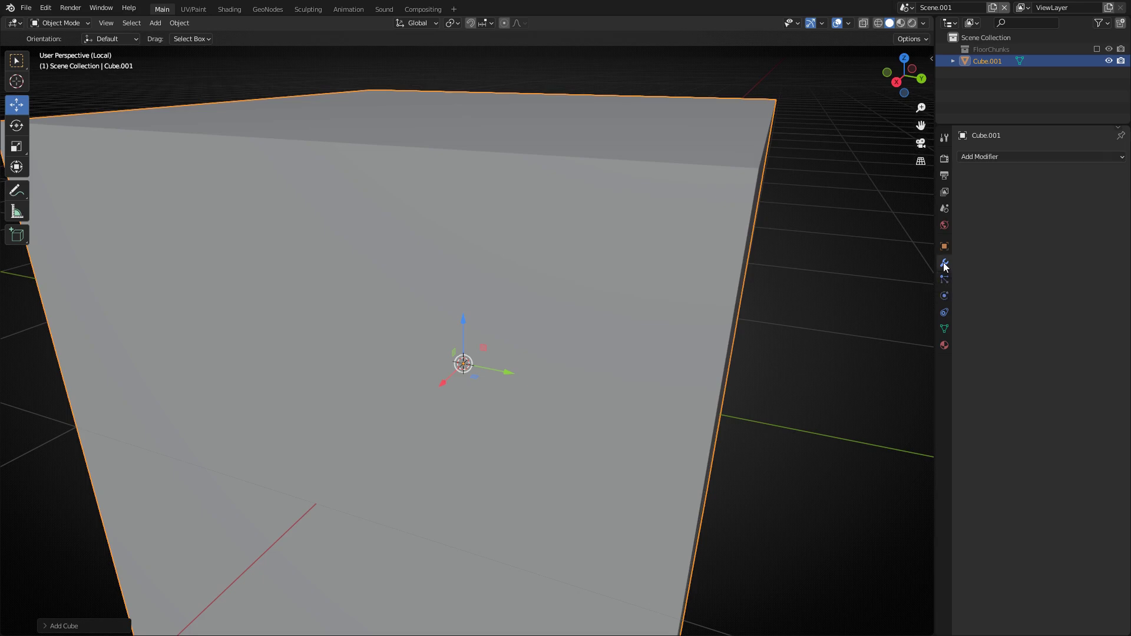
pyautogui.click(1061, 157)
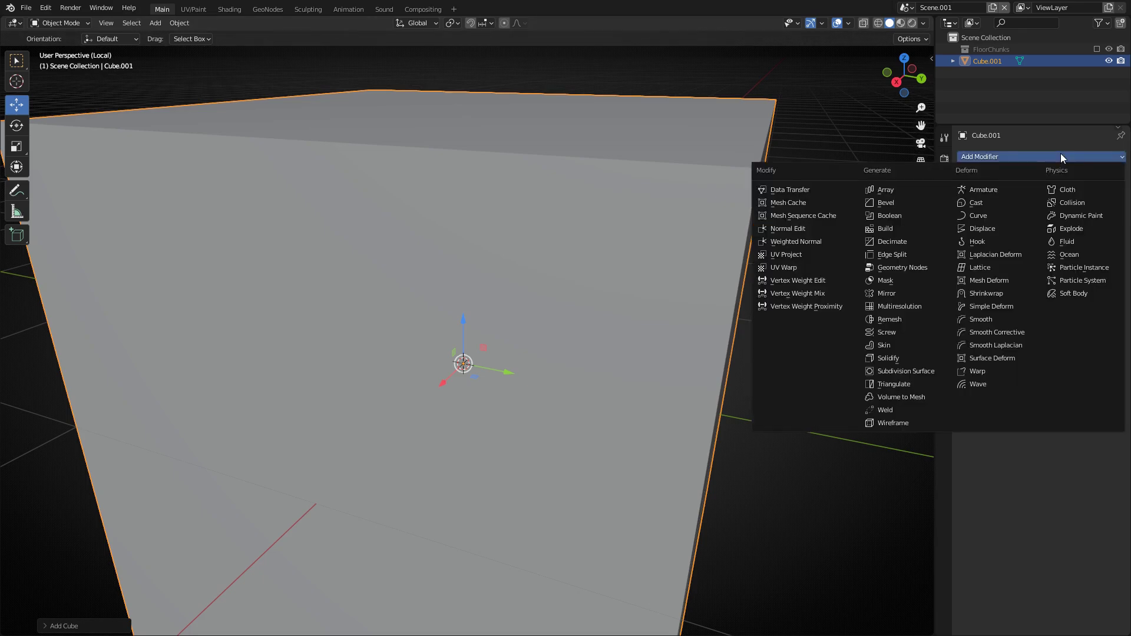
pyautogui.click(902, 267)
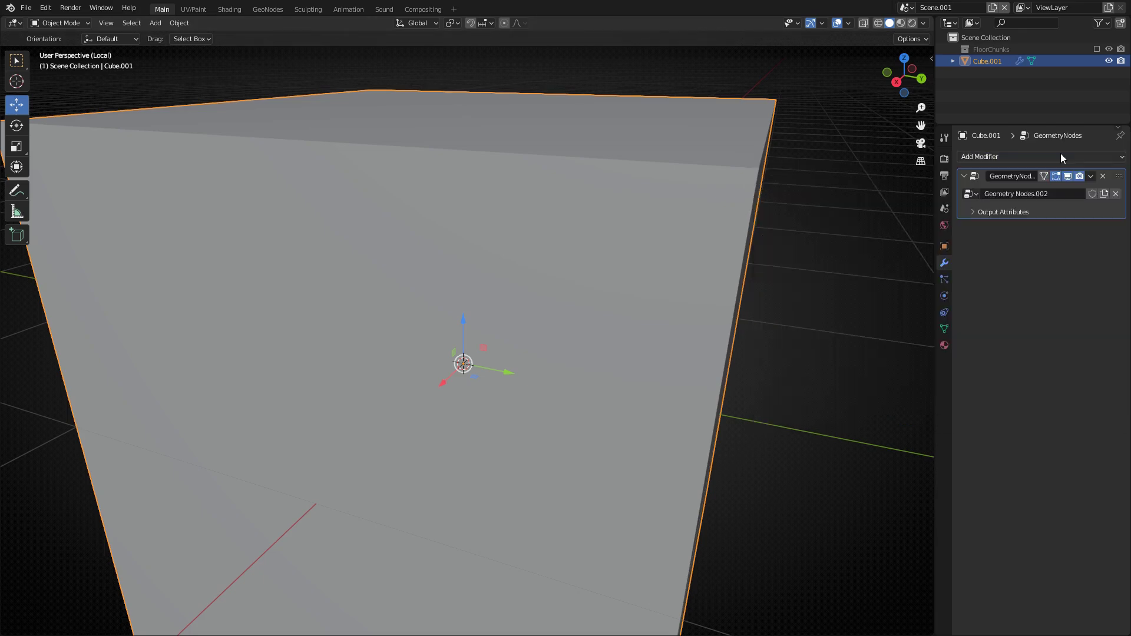
# Scale the cube down to about 0.085 of its size and raise it about 0.53 m along the Z axis
pyautogui.scroll(-3, 687, 286)
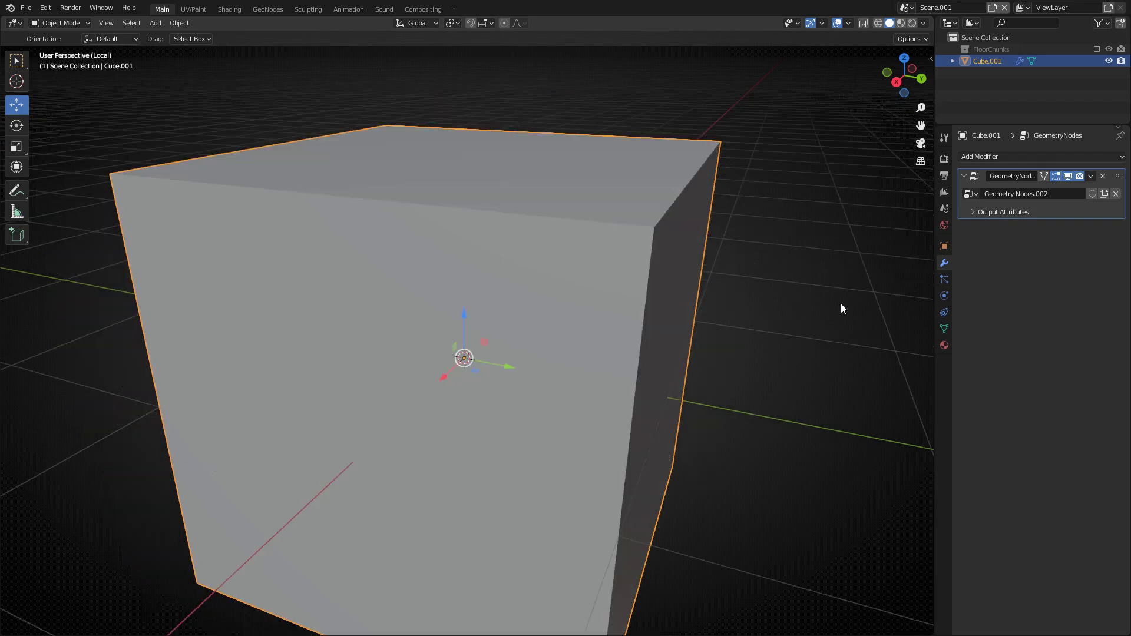
pyautogui.press('s')
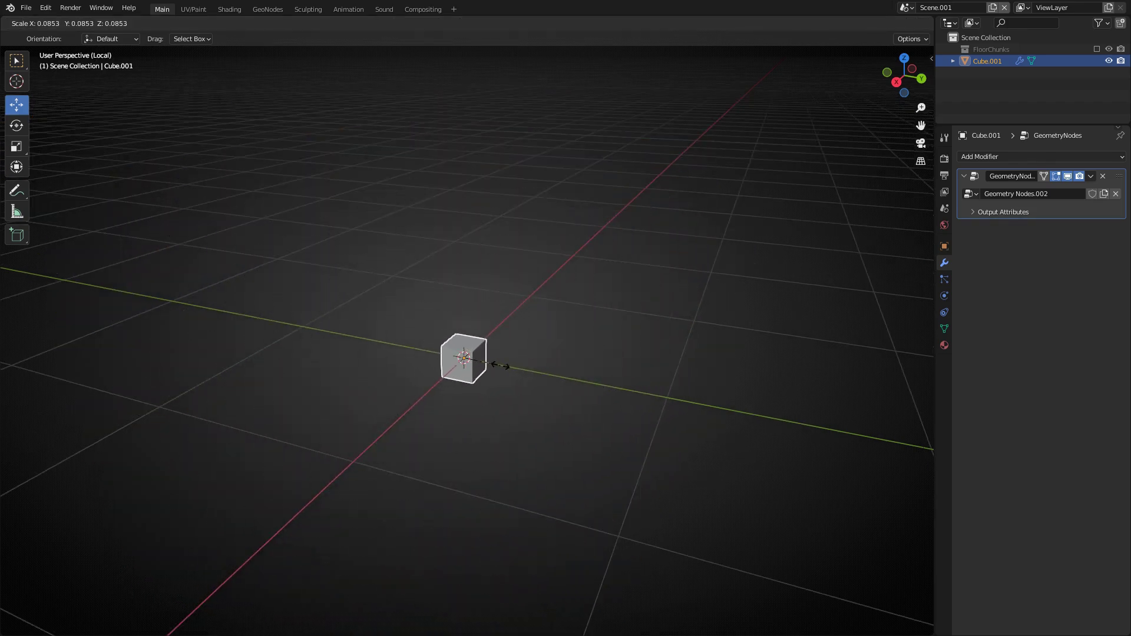
pyautogui.click(504, 363)
pyautogui.press('g')
pyautogui.press('z')
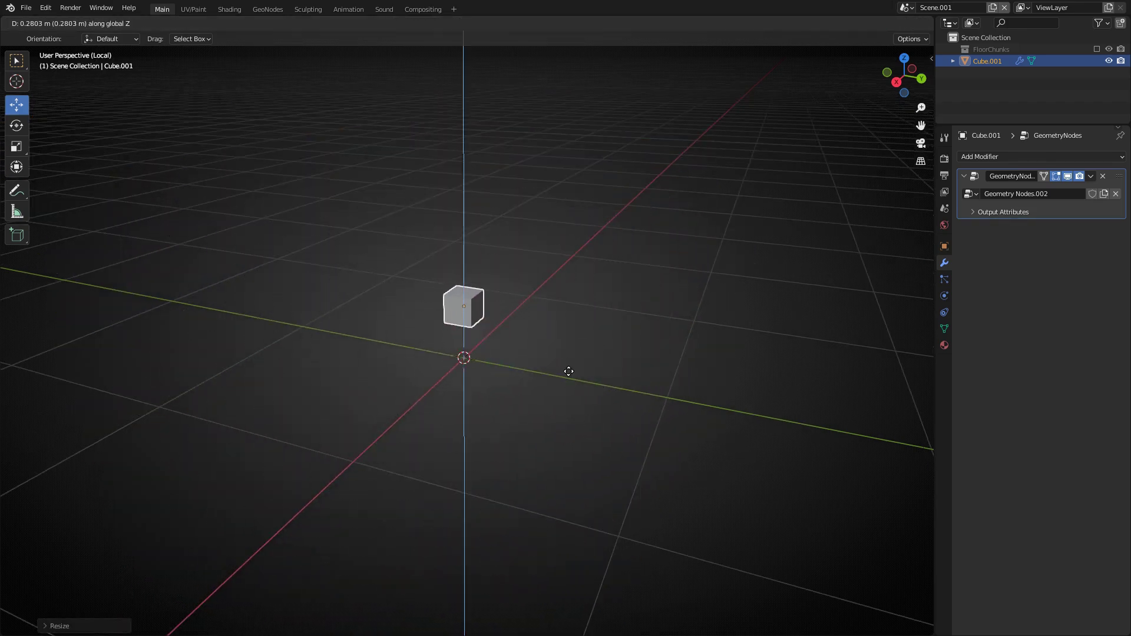
pyautogui.click(579, 312)
# Apply the cube's scale and check its transform values in the object properties
pyautogui.hotkey('ctrl', 'a')
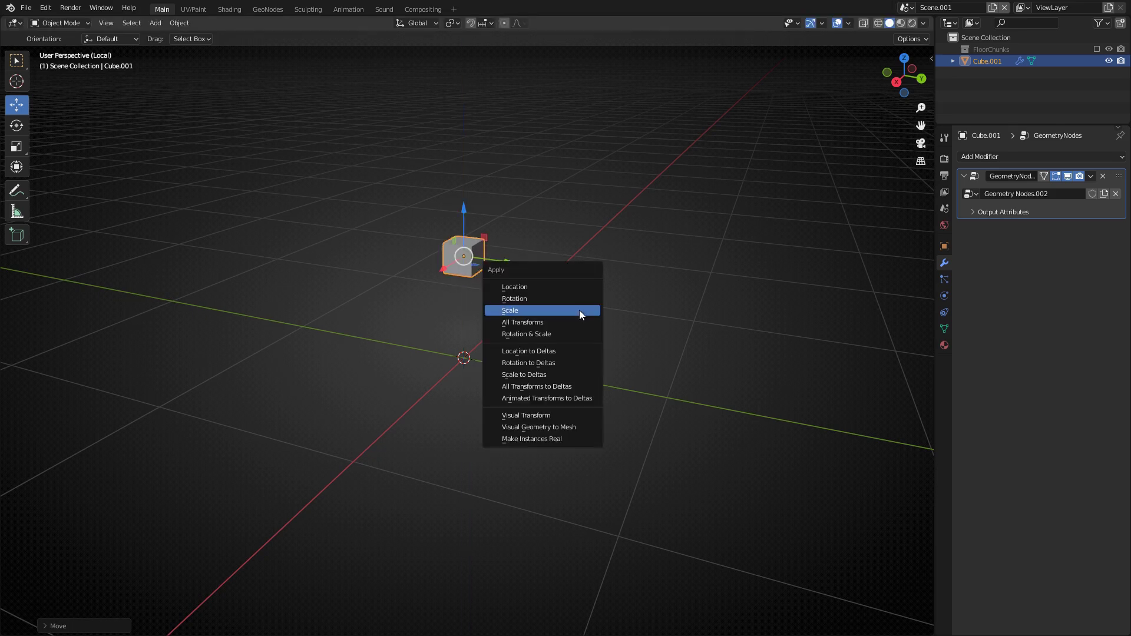
pyautogui.click(579, 314)
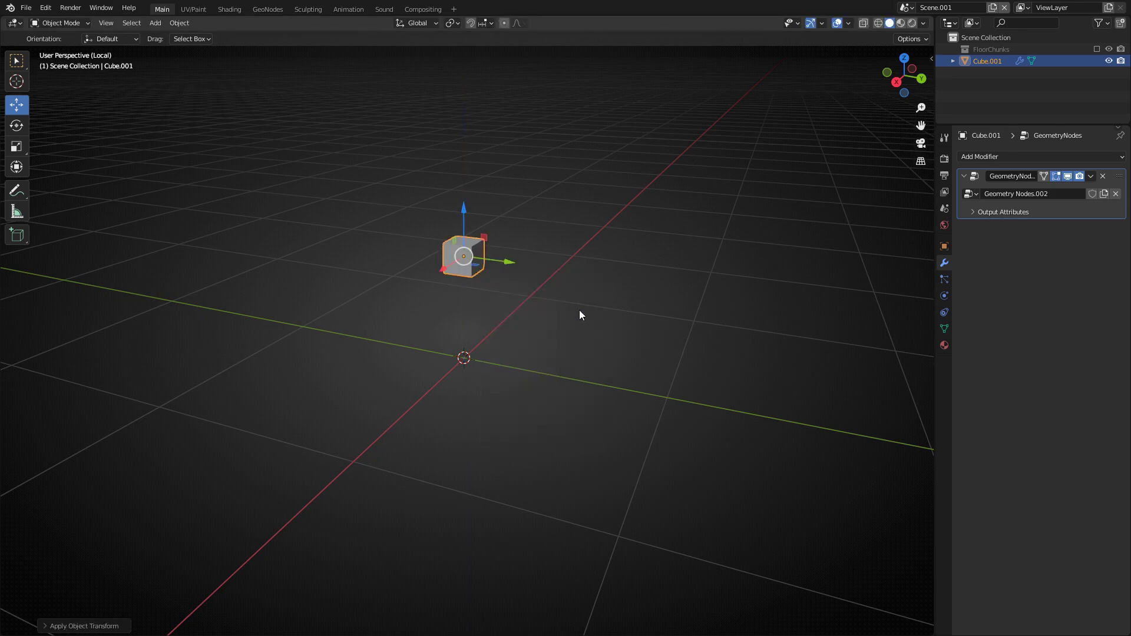
pyautogui.click(944, 247)
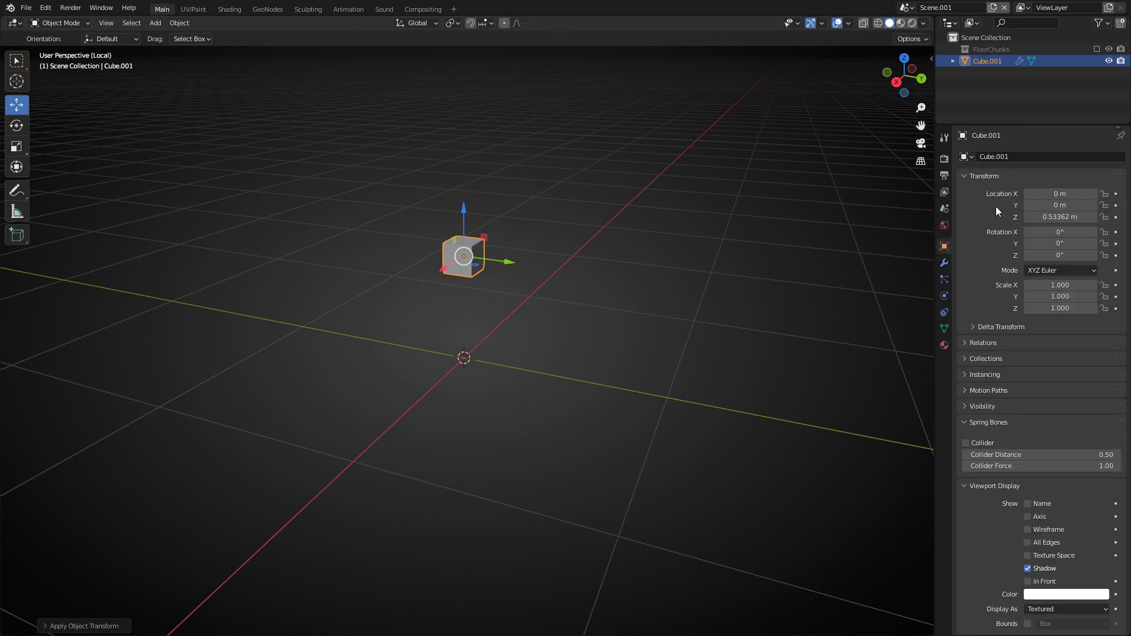
pyautogui.click(945, 263)
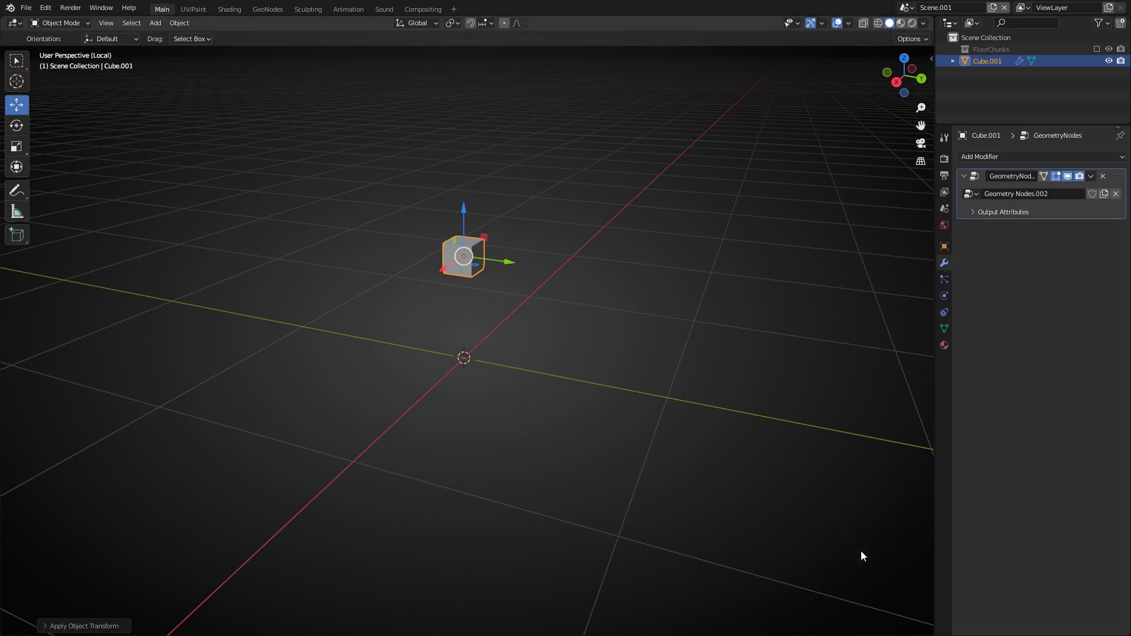
# Split the 3D viewport horizontally and turn the lower area into a Geometry Node Editor framed on the cube's nodes
pyautogui.moveTo(932, 631); pyautogui.dragTo(912, 273)
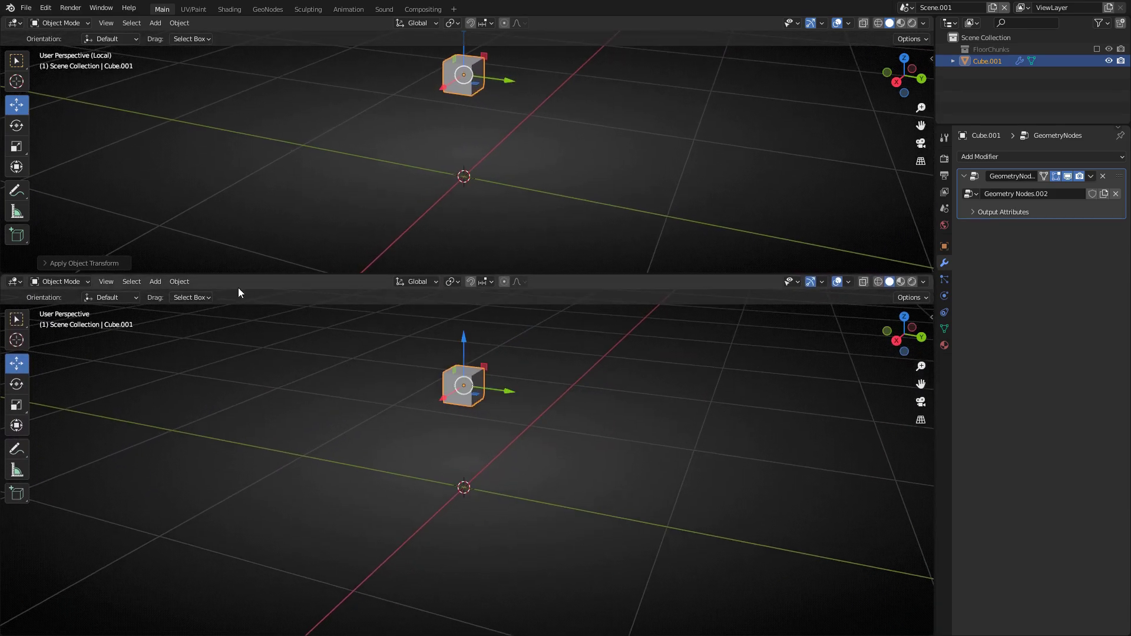
pyautogui.click(17, 284)
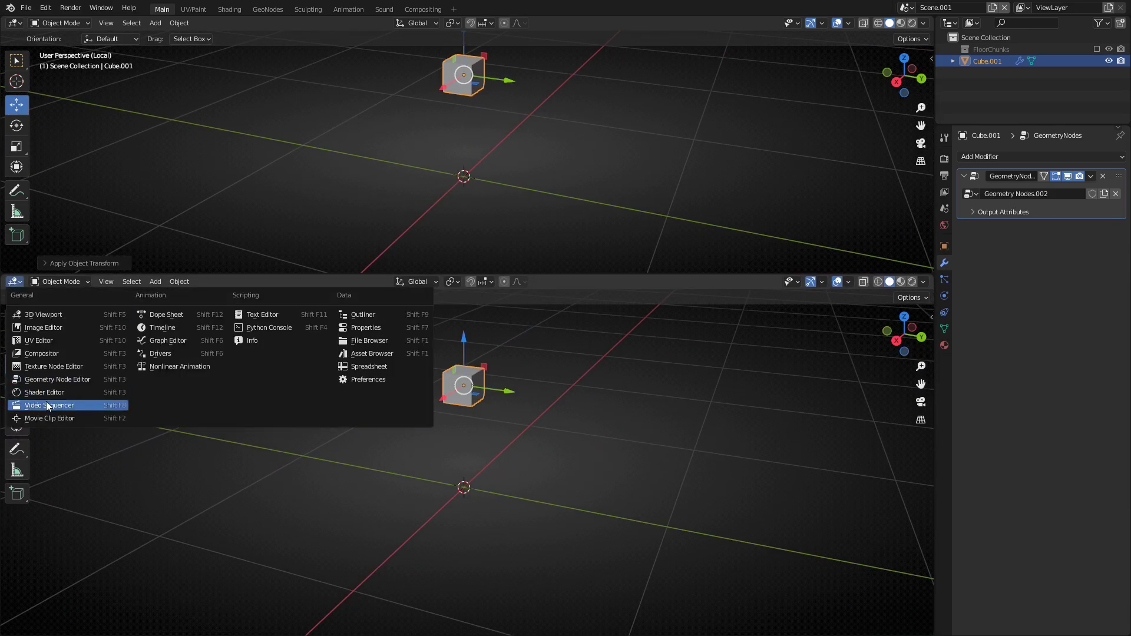
pyautogui.click(60, 380)
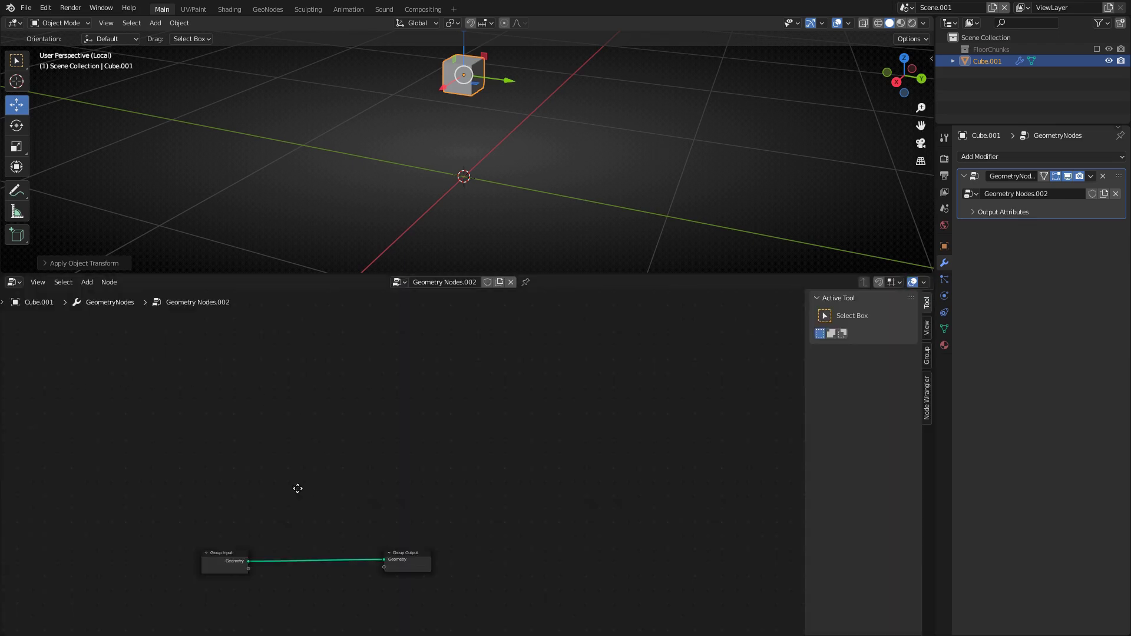
pyautogui.moveTo(298, 489); pyautogui.dragTo(413, 446, button='middle')
pyautogui.scroll(6, 467, 426)
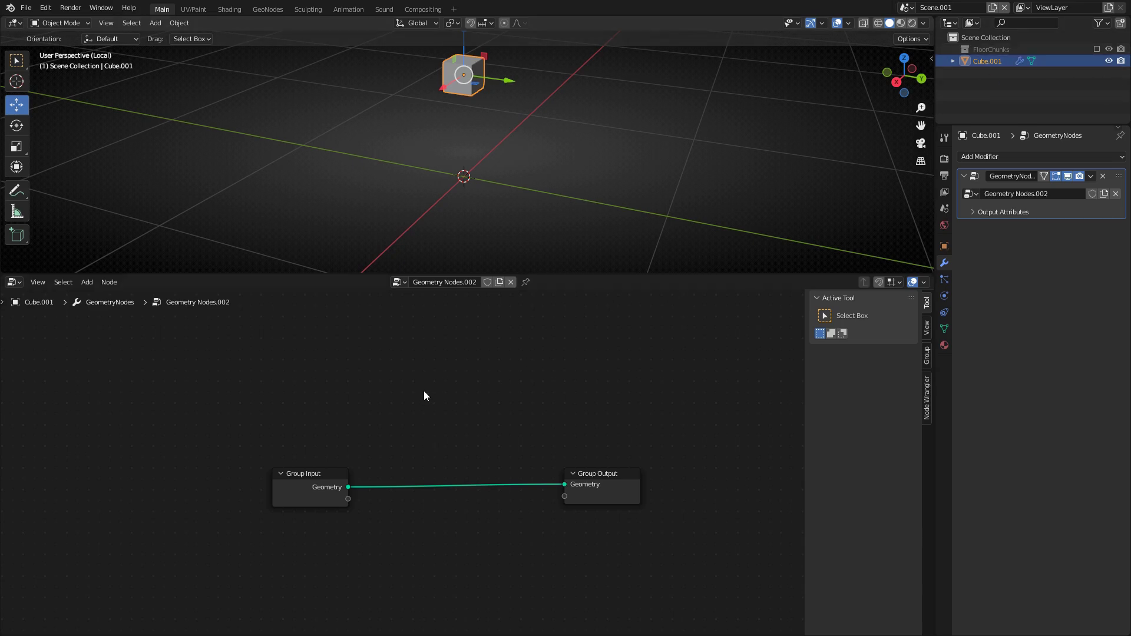
# Add a Collection Info node above the existing link and shift the Group Input node further away from the Group Output
pyautogui.hotkey('shift', 'a')
pyautogui.moveTo(423, 391)
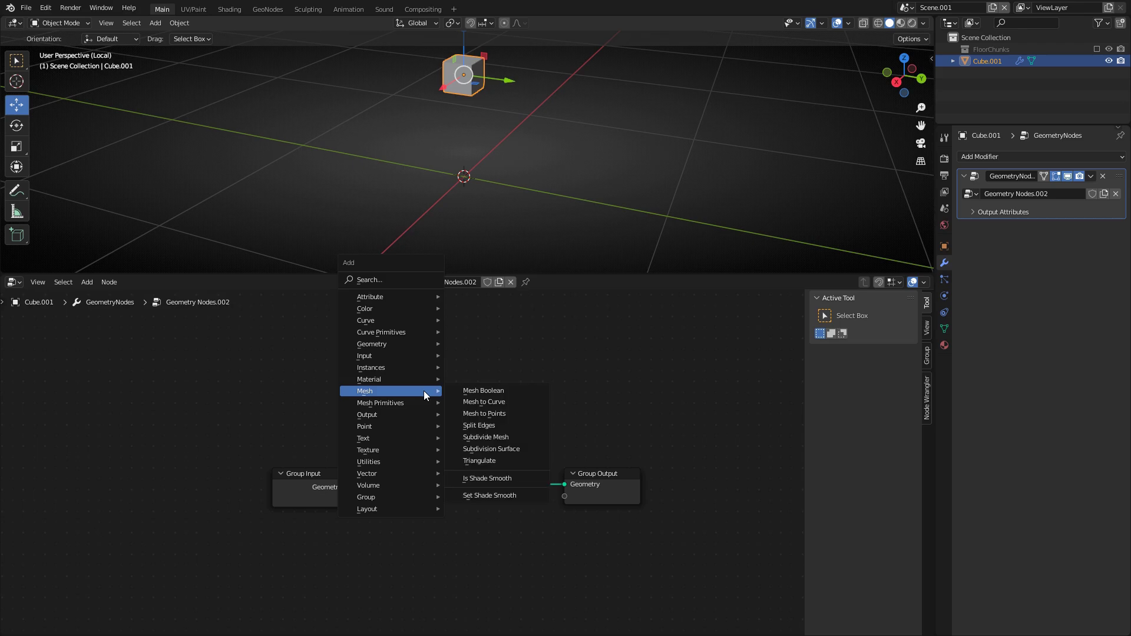
pyautogui.press('s')
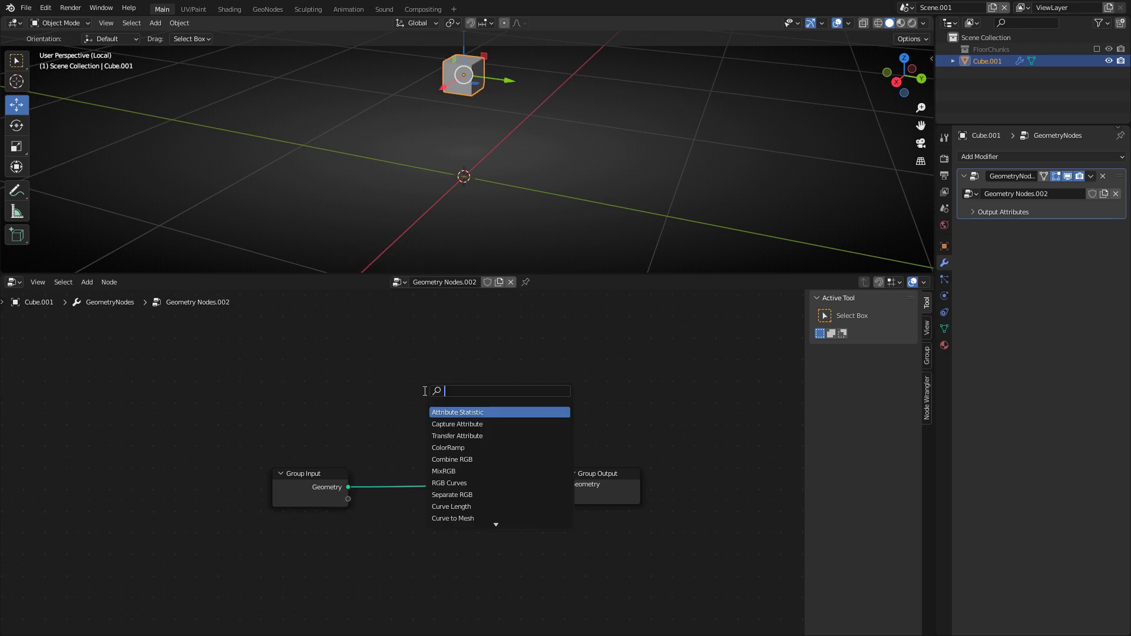
pyautogui.write('colle')
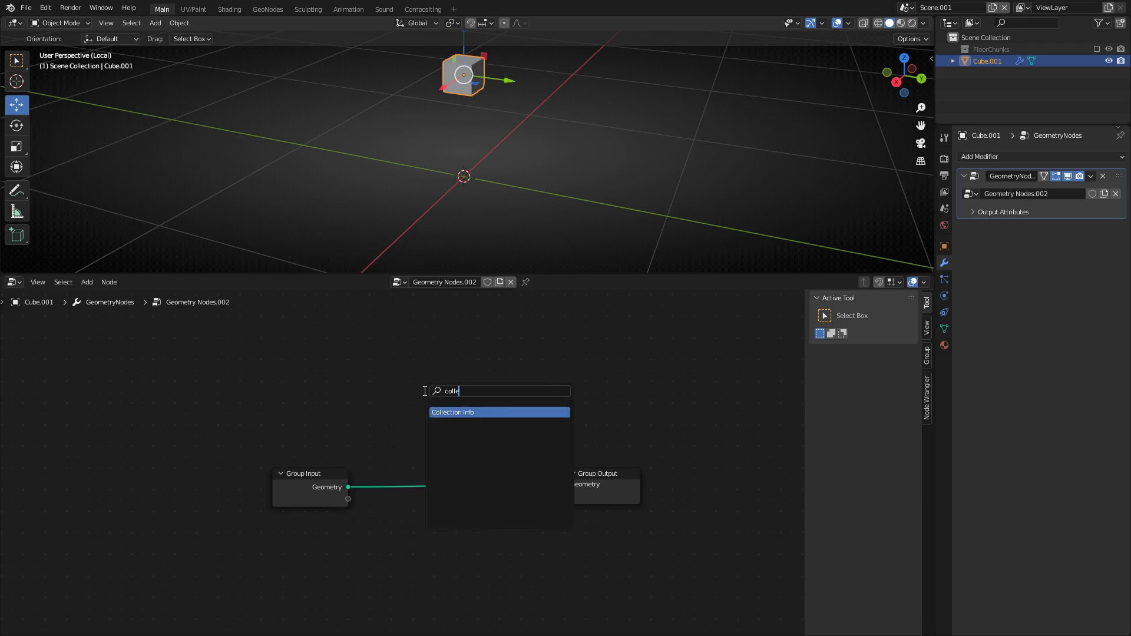
pyautogui.click(469, 412)
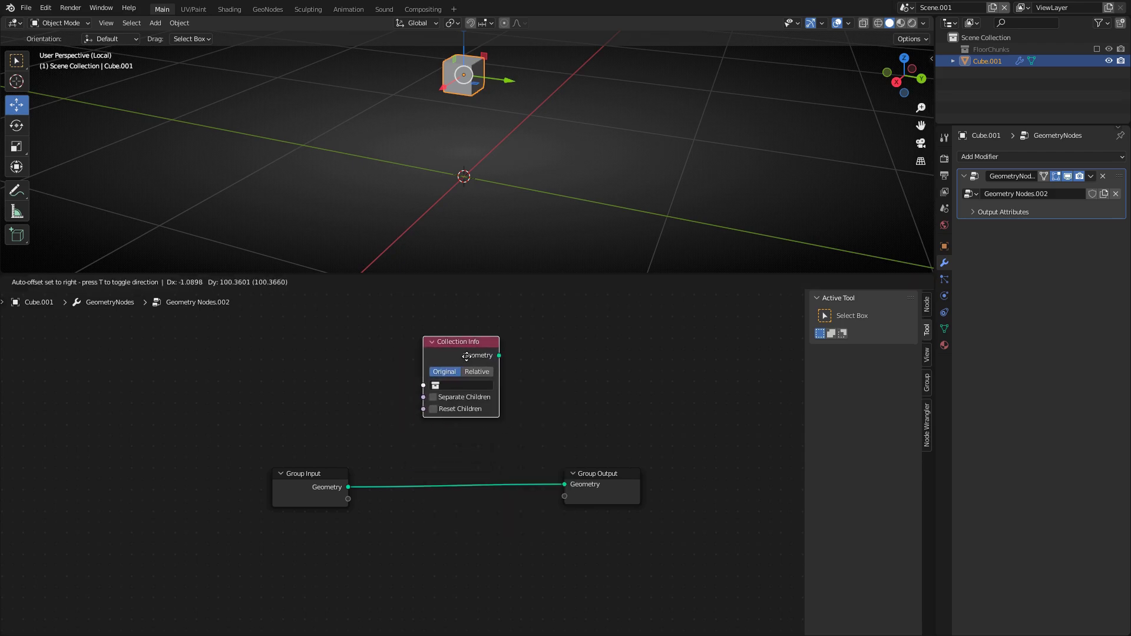
pyautogui.click(456, 355)
pyautogui.moveTo(437, 401); pyautogui.dragTo(500, 434, button='middle')
pyautogui.moveTo(499, 382); pyautogui.dragTo(441, 441)
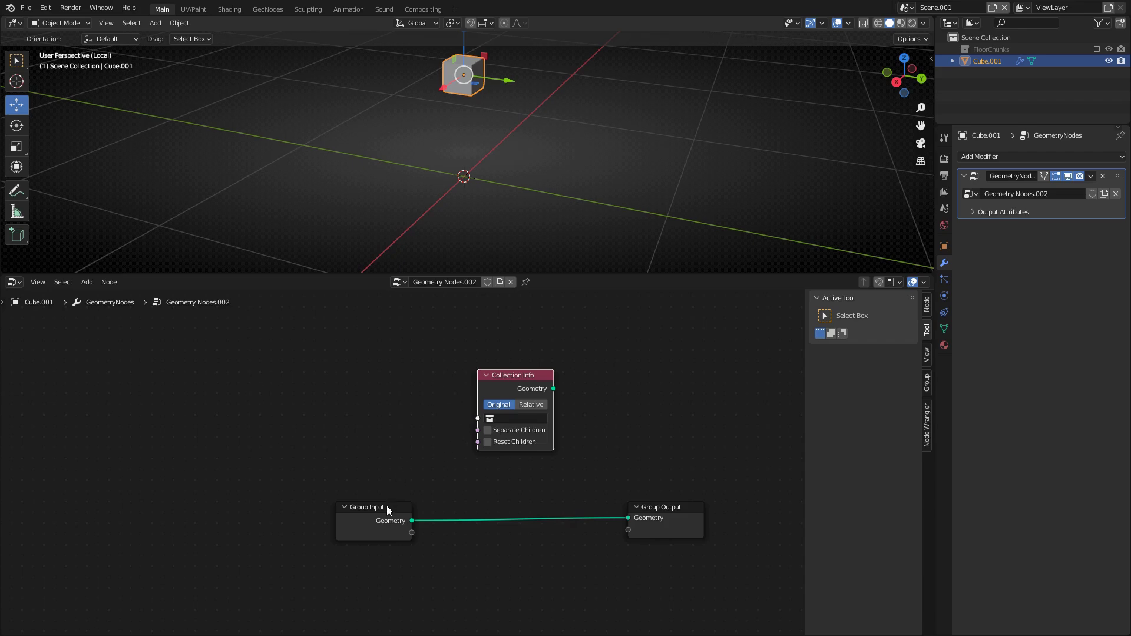
pyautogui.moveTo(387, 506); pyautogui.dragTo(353, 505)
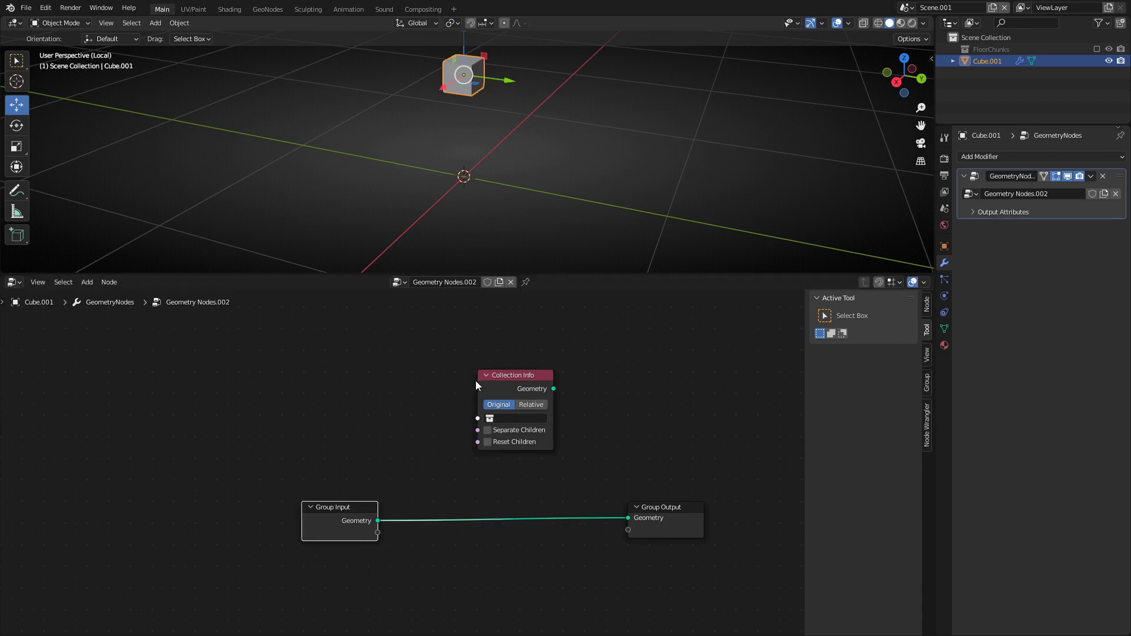
# Add a group input named Chunks to the node tree and set its type to Collection
pyautogui.click(369, 413)
pyautogui.click(334, 514)
pyautogui.click(928, 377)
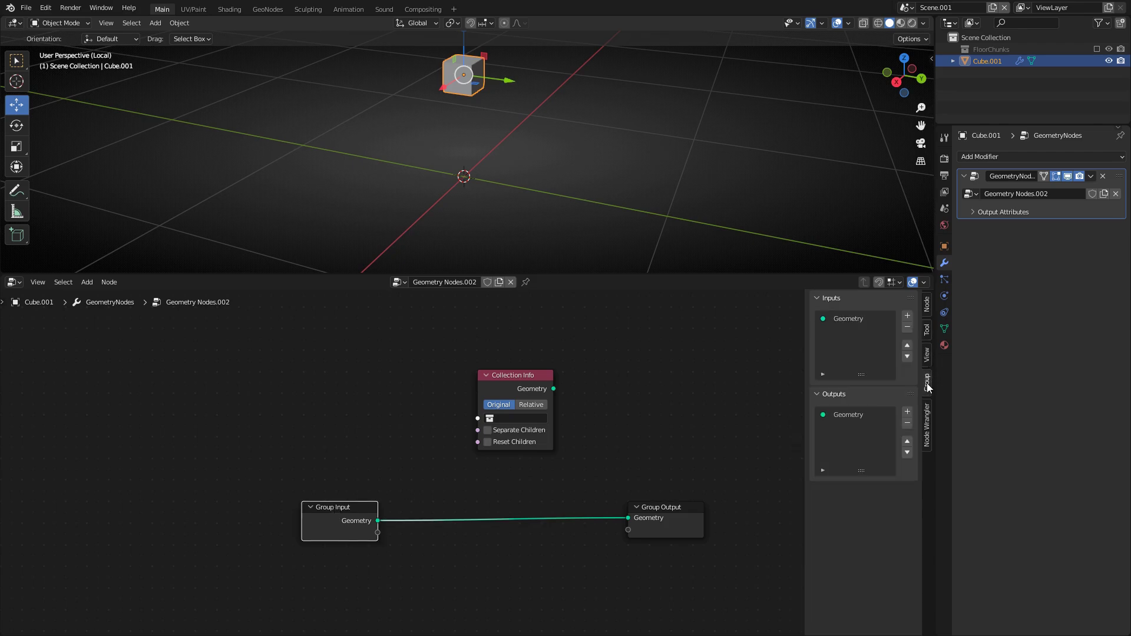
pyautogui.click(907, 317)
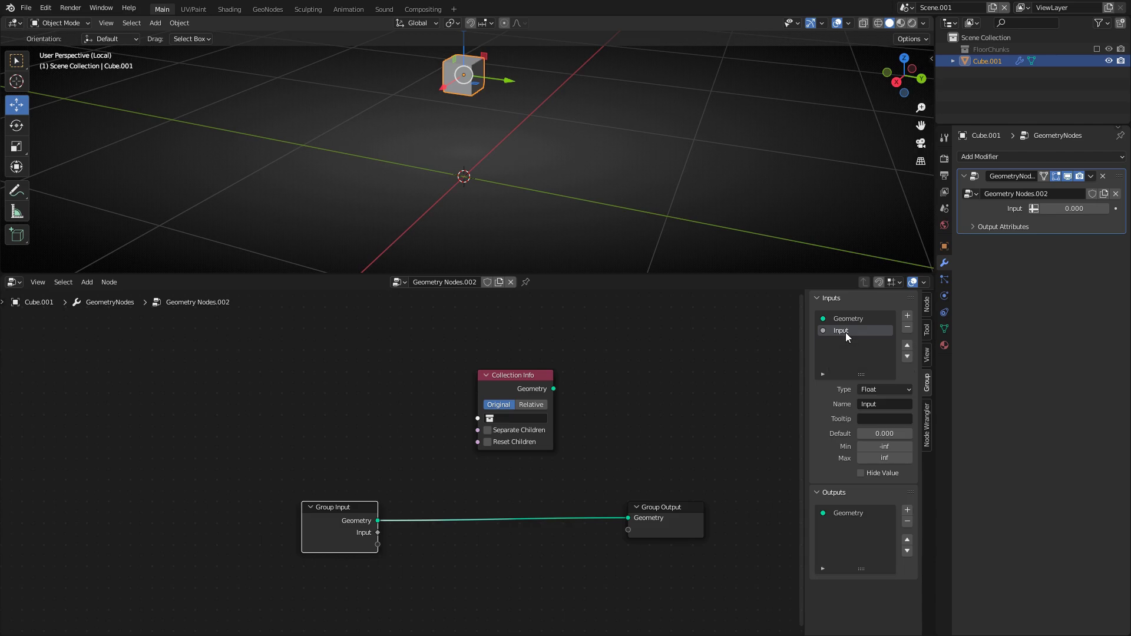
pyautogui.write('Ge')
pyautogui.press('BackSpace')
pyautogui.press('BackSpace')
pyautogui.press('BackSpace')
pyautogui.press('BackSpace')
pyautogui.write('Chunks')
pyautogui.press('Return')
pyautogui.click(879, 390)
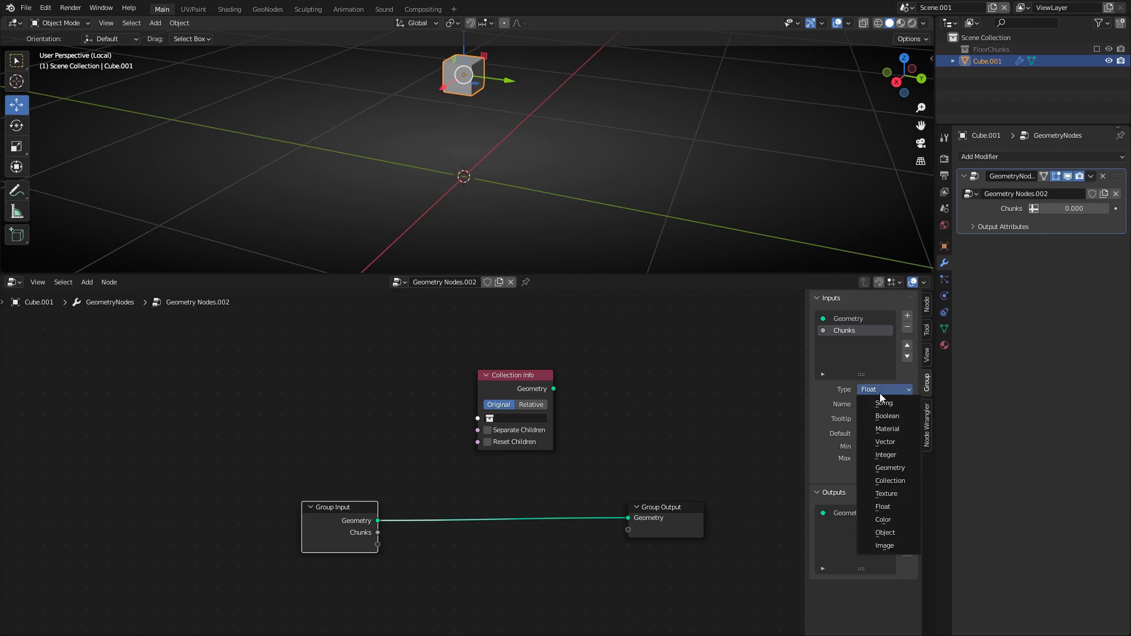
pyautogui.click(890, 481)
# Duplicate the Group Input node beside Collection Info and connect its Chunks output to the Collection input
pyautogui.moveTo(344, 506); pyautogui.dragTo(360, 482, button='middle')
pyautogui.moveTo(350, 505); pyautogui.dragTo(350, 504)
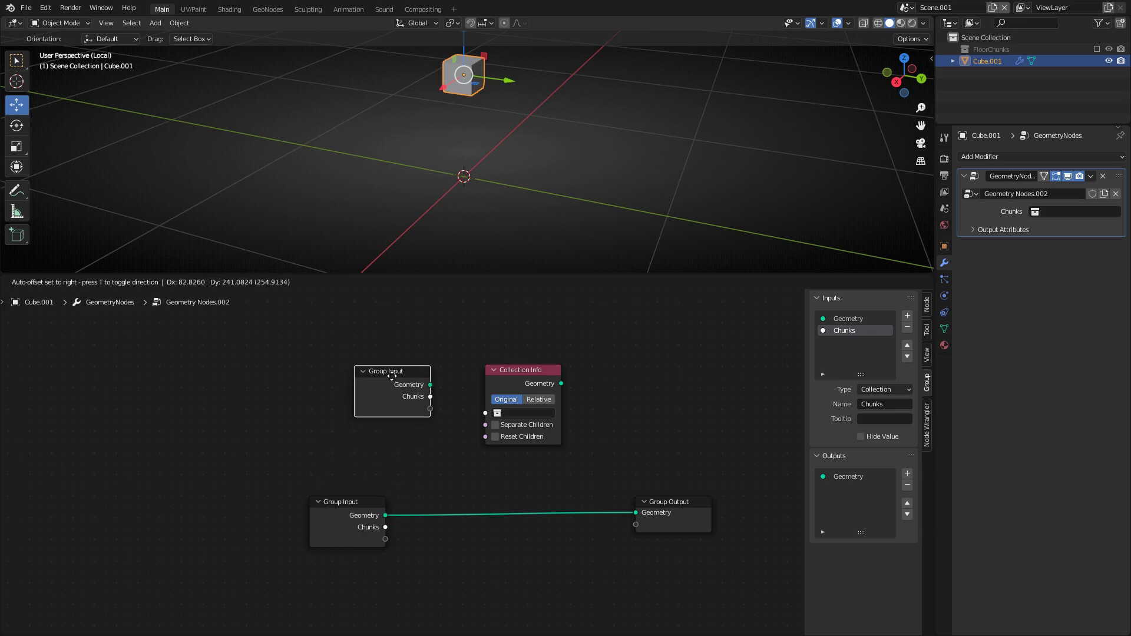
pyautogui.click(384, 387)
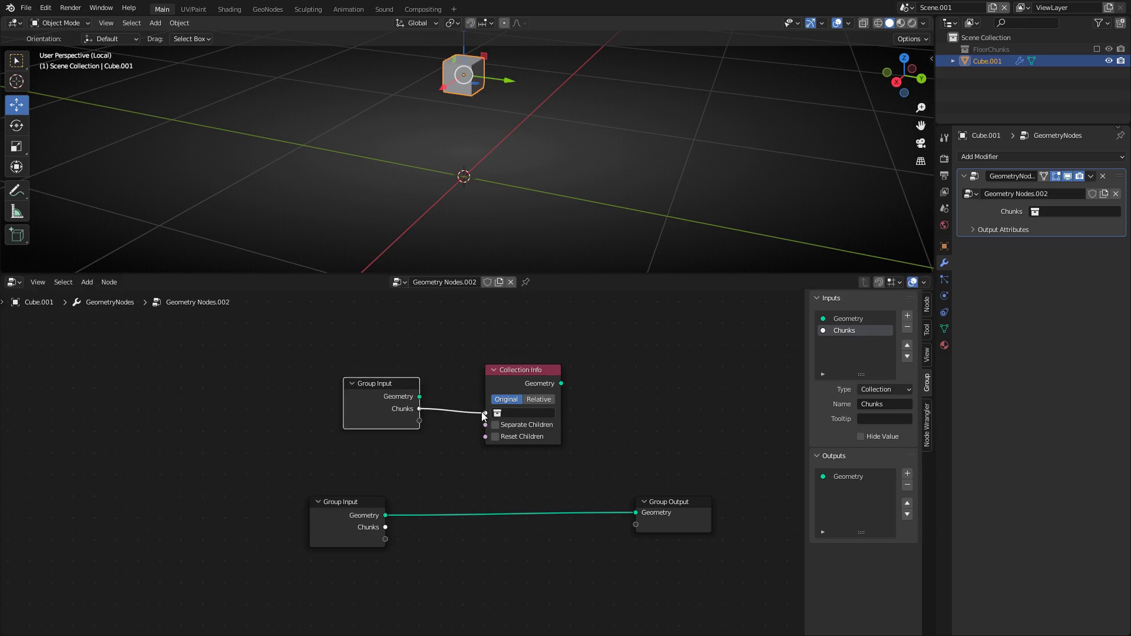
pyautogui.moveTo(482, 416); pyautogui.dragTo(484, 415)
# Place the duplicated Group Input closer to Collection Info and move both nodes up together
pyautogui.moveTo(381, 387); pyautogui.dragTo(407, 392)
pyautogui.moveTo(356, 340); pyautogui.dragTo(596, 439)
pyautogui.press('g')
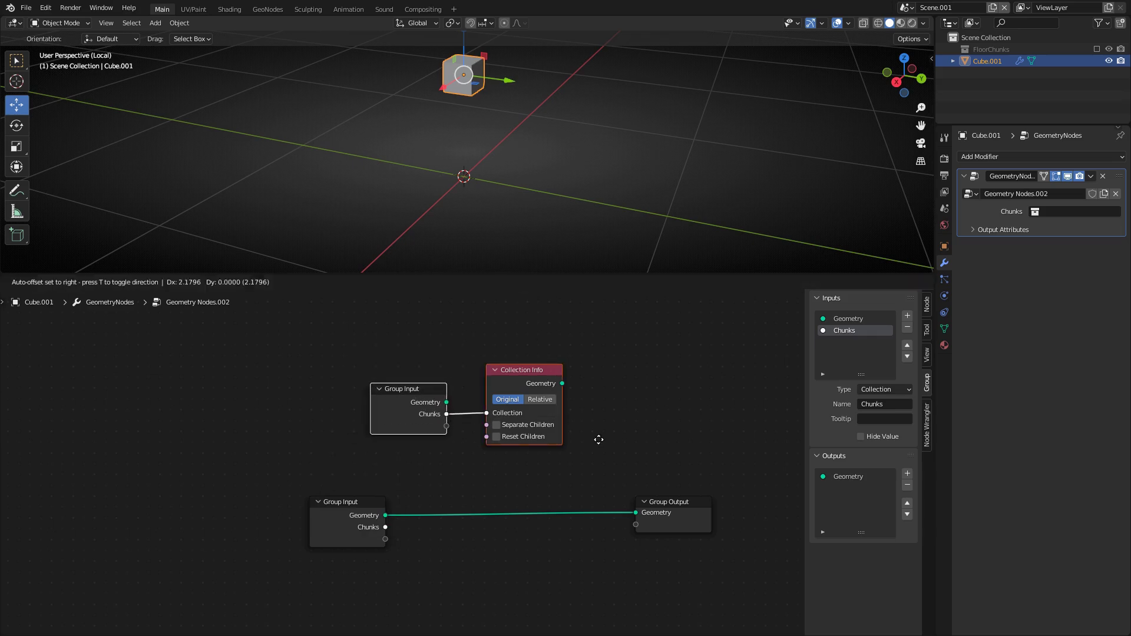
pyautogui.click(579, 416)
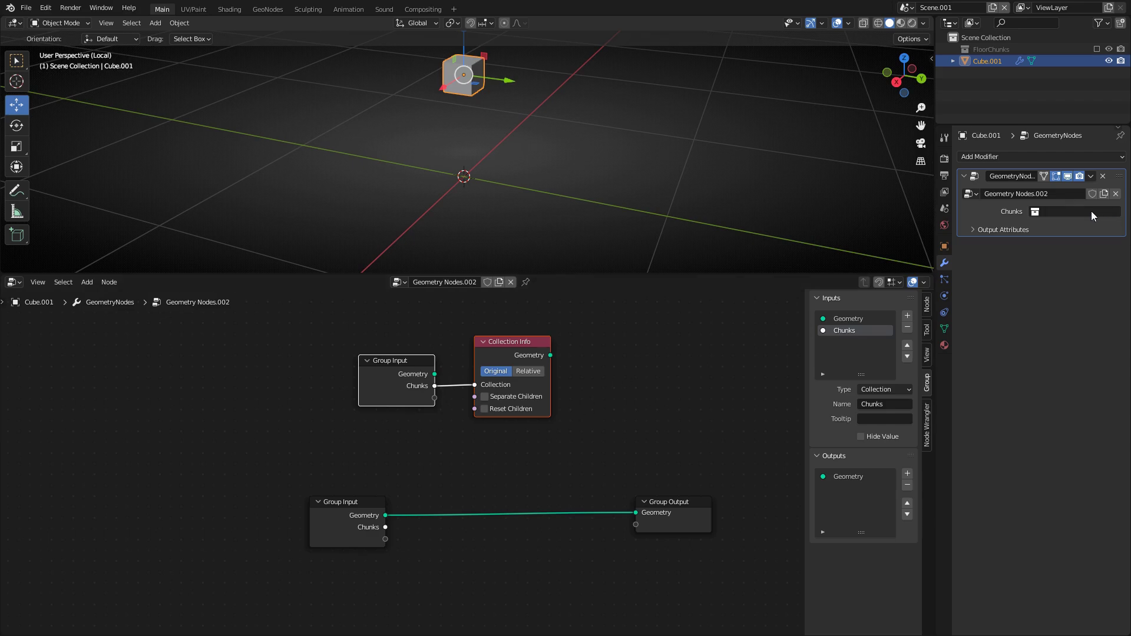
# Assign FloorChunks to the modifier's Chunks input and connect the Collection Info geometry to a repositioned Group Output node
pyautogui.click(1064, 215)
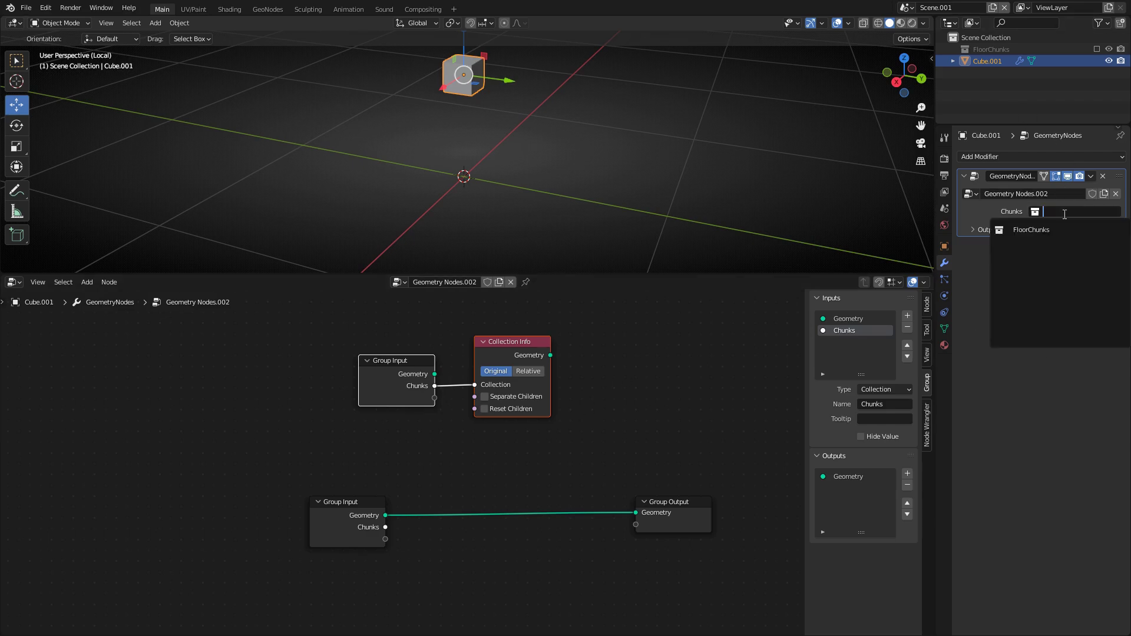
pyautogui.click(1049, 232)
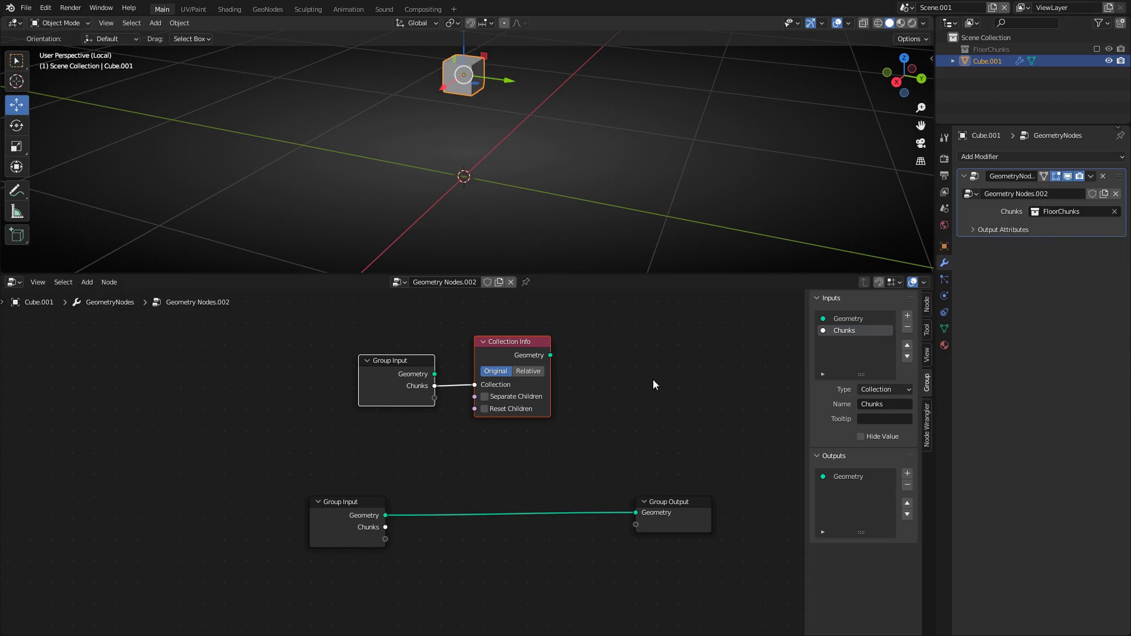
pyautogui.moveTo(586, 379); pyautogui.dragTo(406, 381, button='middle')
pyautogui.moveTo(493, 503); pyautogui.dragTo(584, 491)
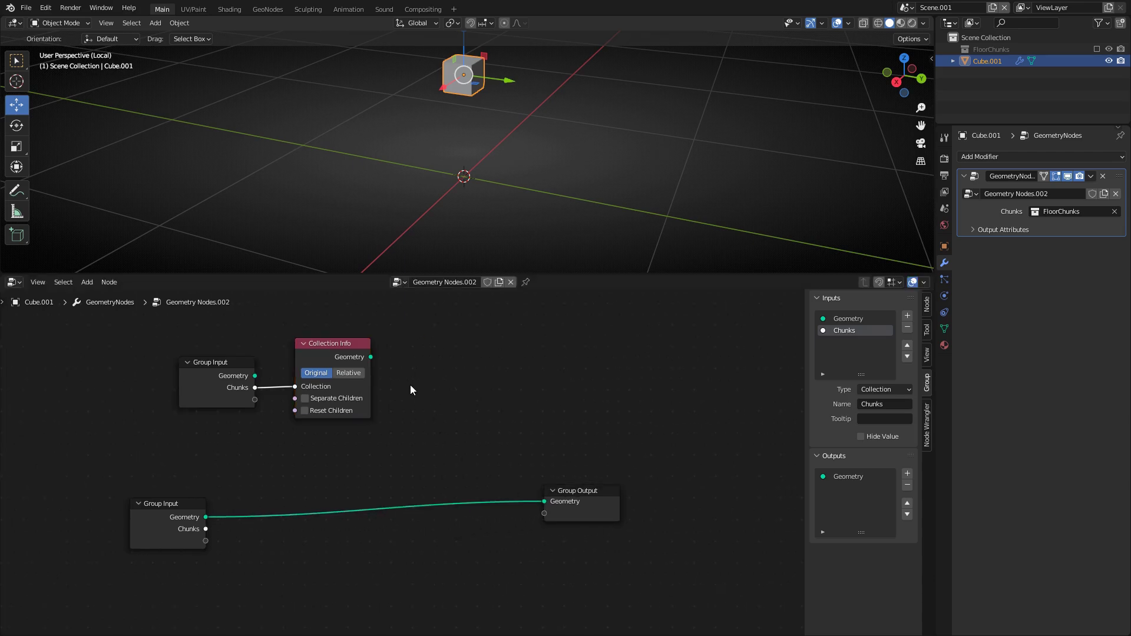
pyautogui.moveTo(371, 357); pyautogui.dragTo(390, 353)
pyautogui.moveTo(474, 422); pyautogui.dragTo(547, 501)
pyautogui.scroll(-2, 486, 175)
pyautogui.moveTo(486, 175); pyautogui.dragTo(503, 157, button='middle')
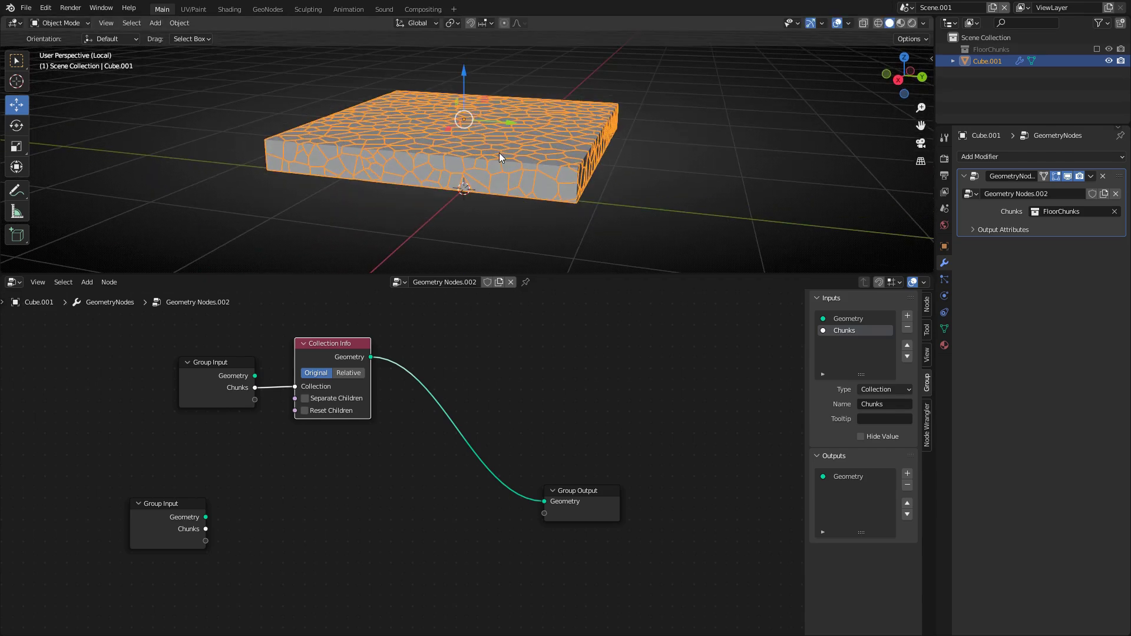
# Switch Collection Info to Relative and move the cube object along the Z axis
pyautogui.moveTo(376, 382); pyautogui.dragTo(500, 414, button='middle')
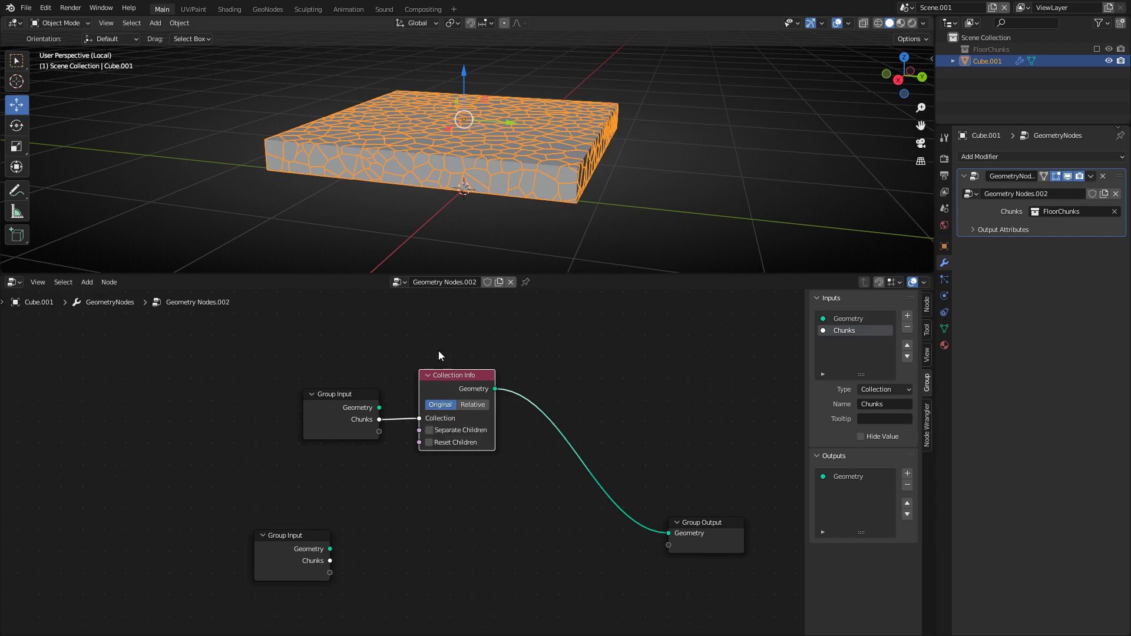
pyautogui.click(475, 405)
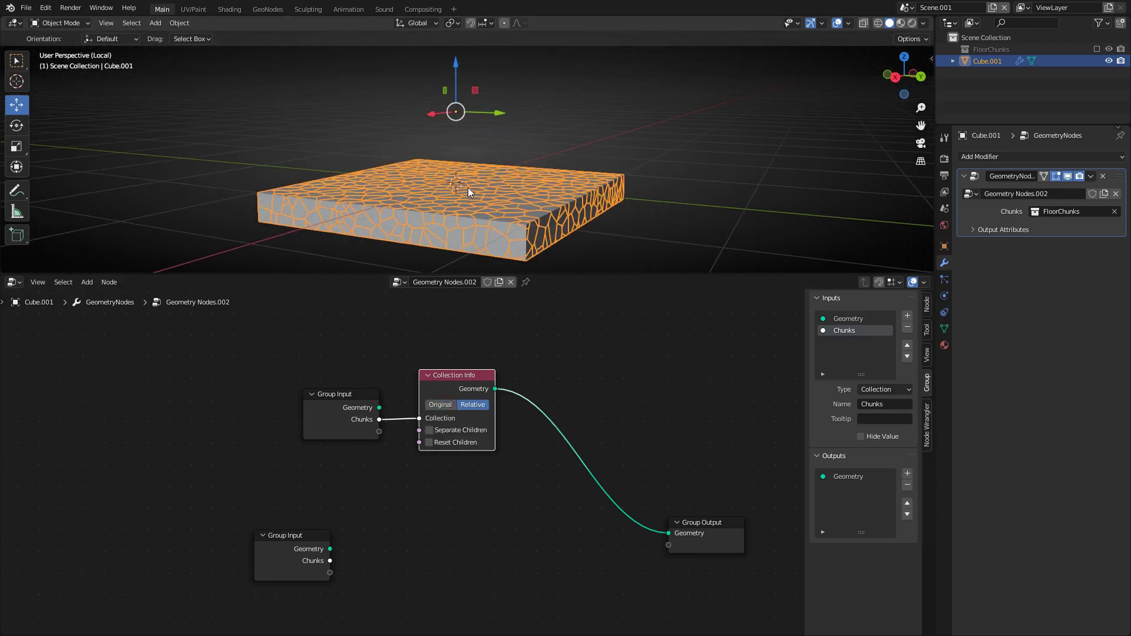
pyautogui.press('g')
pyautogui.press('z')
pyautogui.click(490, 175)
# Reposition the Collection Info node with its connected Group Input, and move the unconnected Group Input away from them
pyautogui.moveTo(297, 351); pyautogui.dragTo(486, 445)
pyautogui.press('g')
pyautogui.click(449, 464)
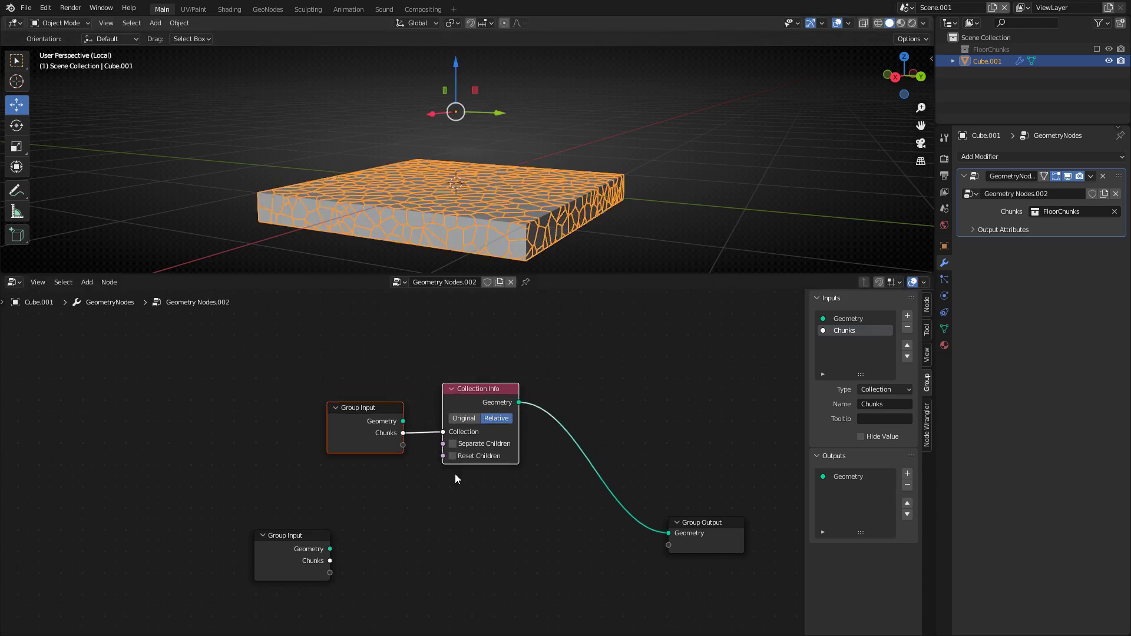
pyautogui.click(449, 505)
pyautogui.moveTo(449, 505); pyautogui.dragTo(459, 471, button='middle')
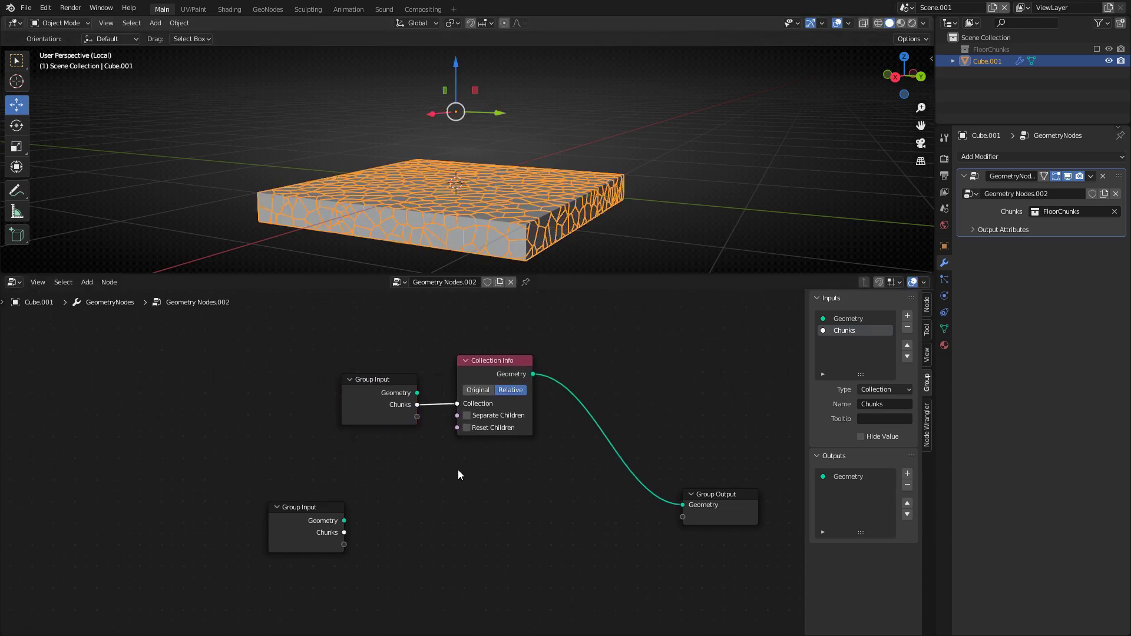
pyautogui.moveTo(331, 505); pyautogui.dragTo(284, 469)
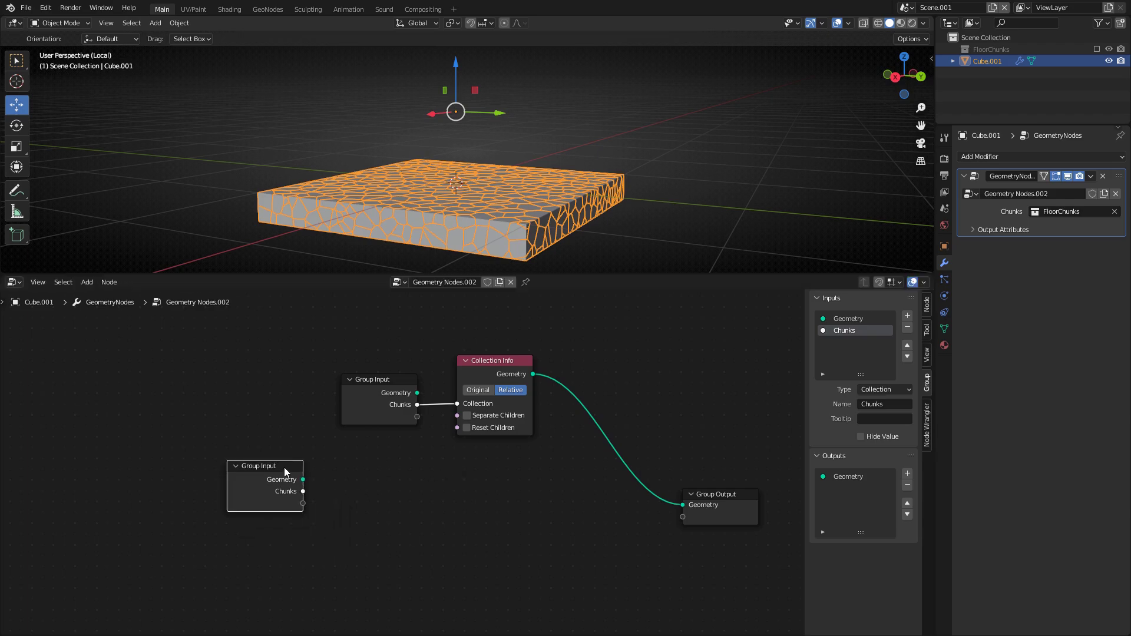
# Switch to Paint, draw a black arrow from the POSITION shape to the TARGET cube's blue point, and set the colour back to blue
pyautogui.press('super')
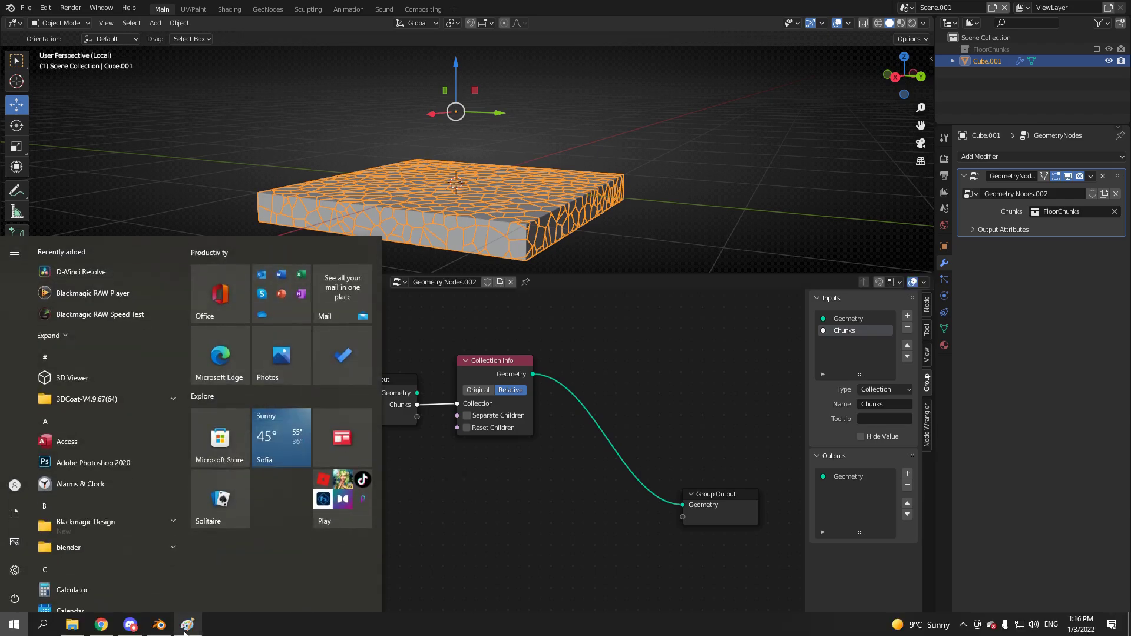
pyautogui.click(188, 624)
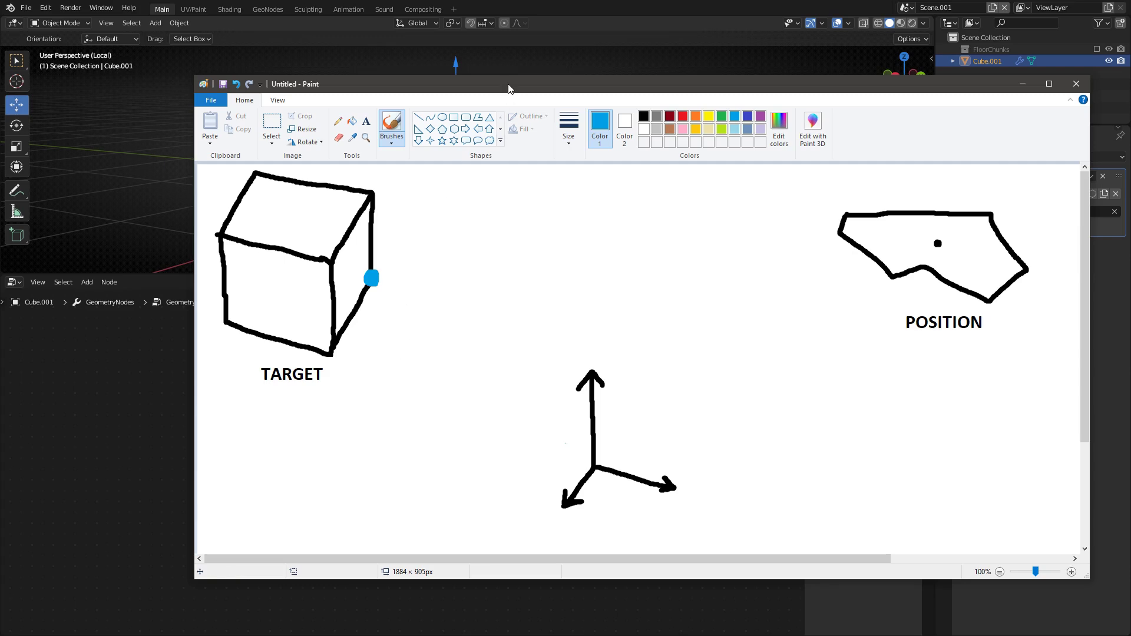
pyautogui.moveTo(508, 85); pyautogui.dragTo(430, 91)
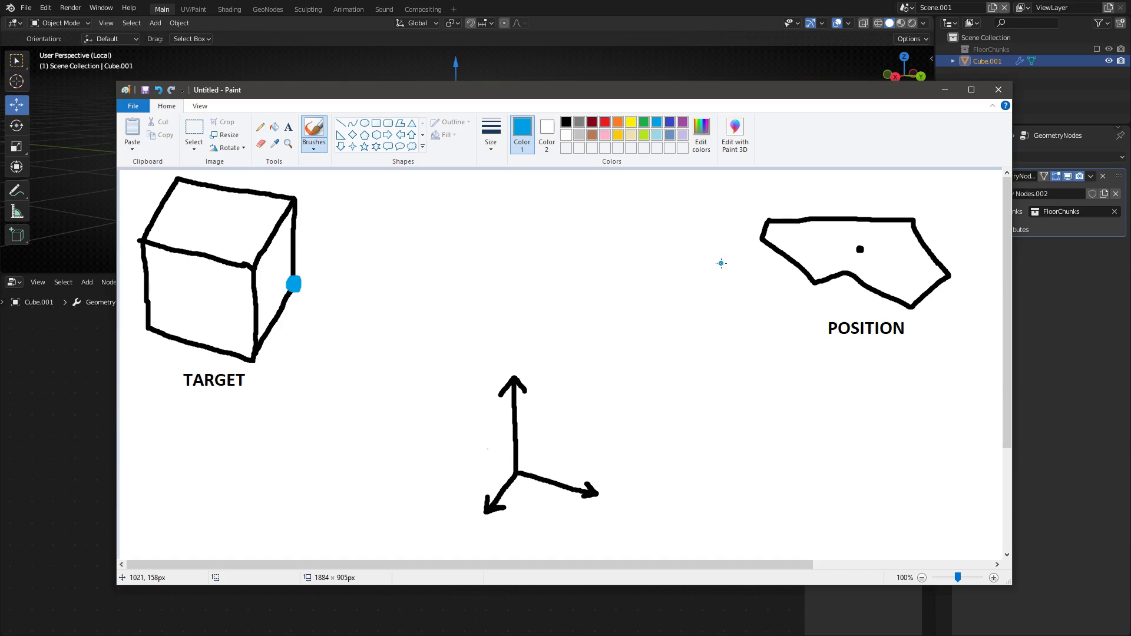
pyautogui.click(565, 122)
pyautogui.moveTo(754, 254)
pyautogui.mouseDown()
pyautogui.moveTo(328, 277)
pyautogui.moveTo(342, 285)
pyautogui.mouseUp()
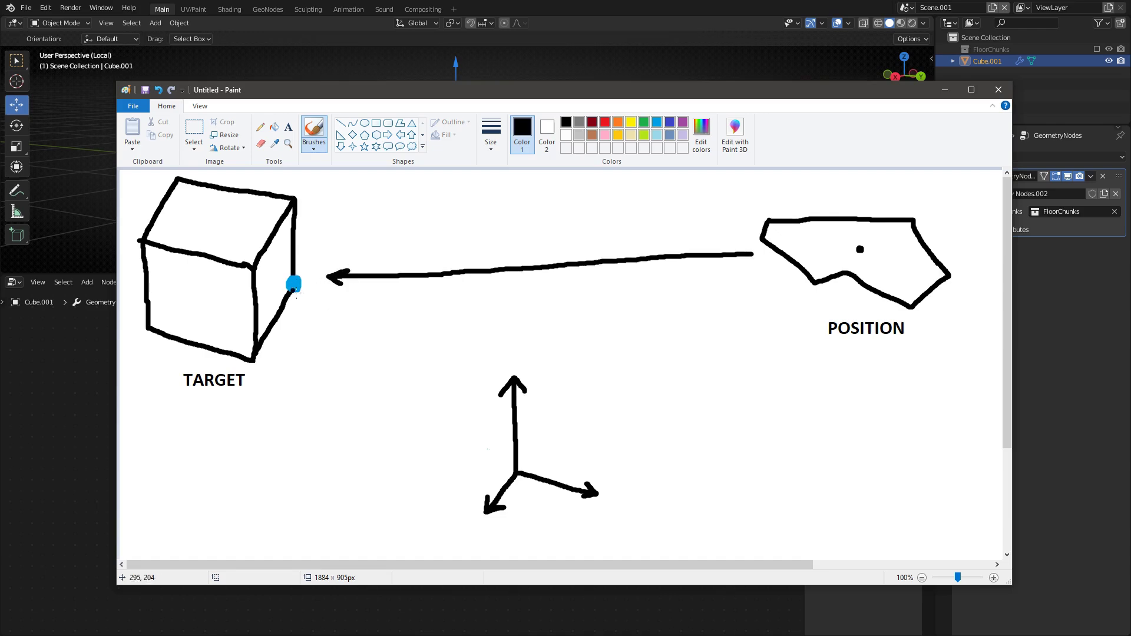
pyautogui.click(657, 122)
pyautogui.moveTo(467, 96); pyautogui.dragTo(811, 98)
pyautogui.moveTo(719, 92); pyautogui.dragTo(844, 98)
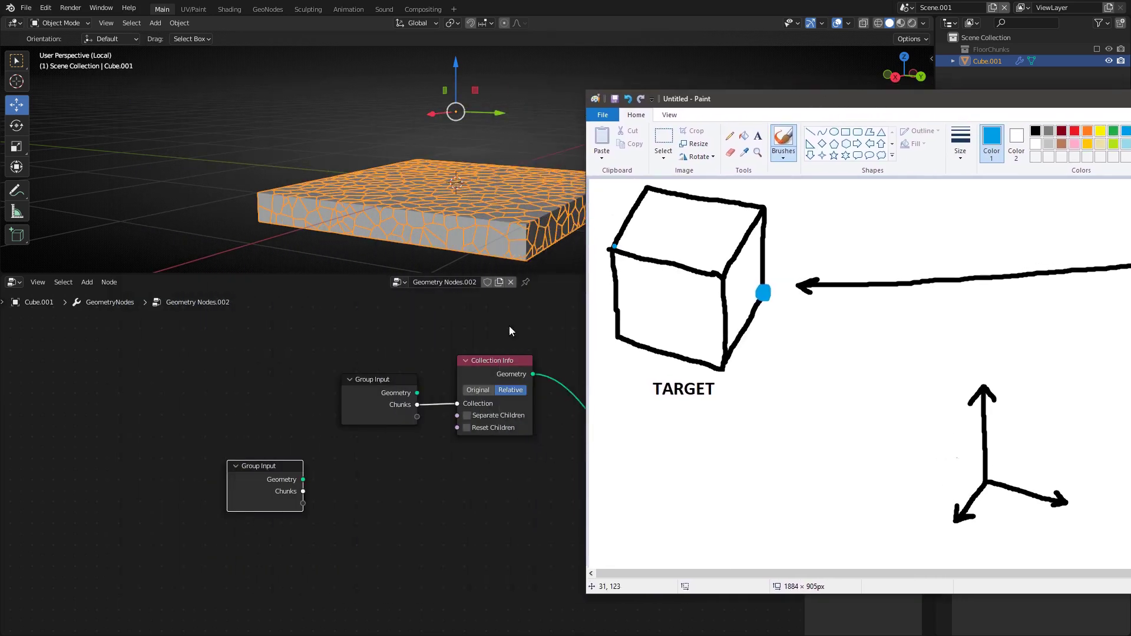
# Return to Blender, add a Geometry Proximity node, and place it beside the unconnected Group Input
pyautogui.click(509, 327)
pyautogui.moveTo(360, 514); pyautogui.dragTo(422, 482, button='middle')
pyautogui.scroll(1, 422, 482)
pyautogui.hotkey('shift', 'a')
pyautogui.write('s')
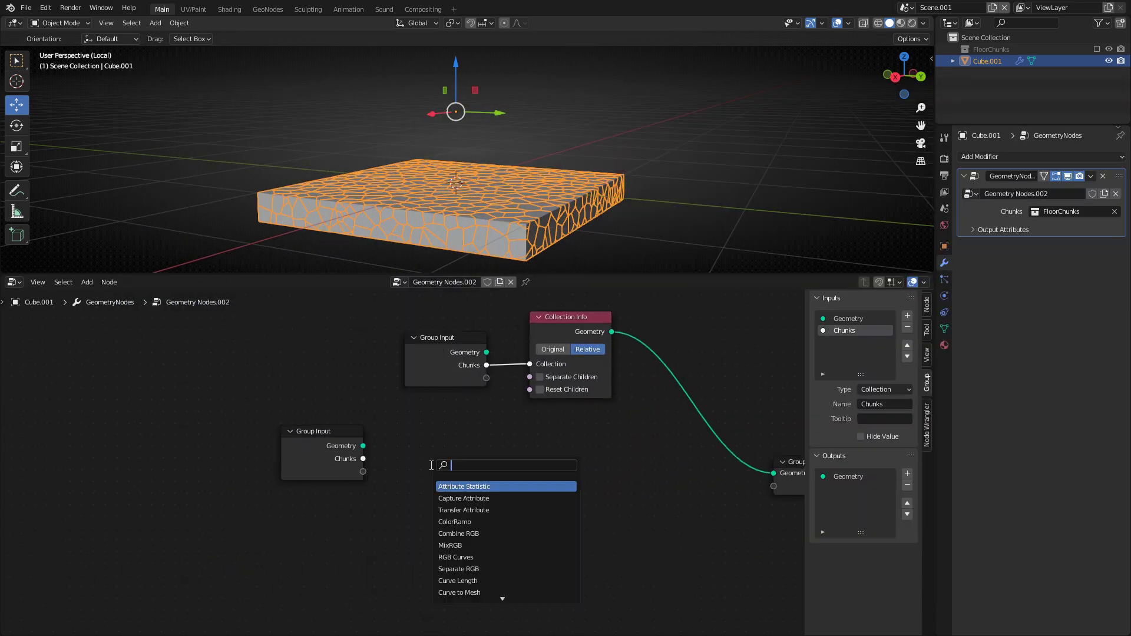
pyautogui.write('geometry')
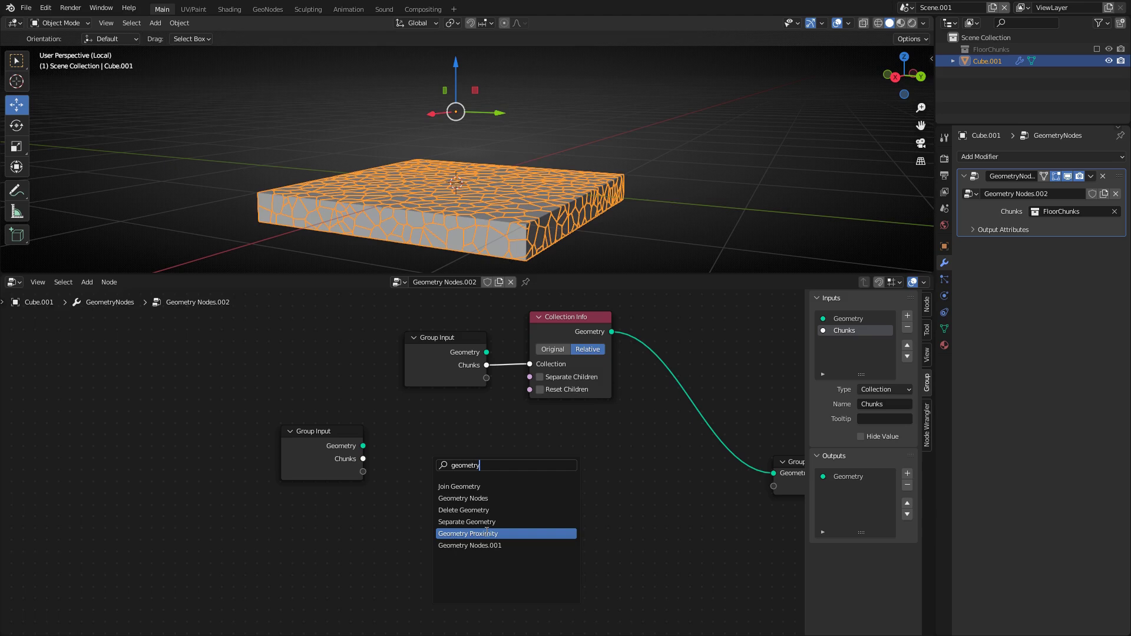
pyautogui.click(469, 534)
pyautogui.click(345, 418)
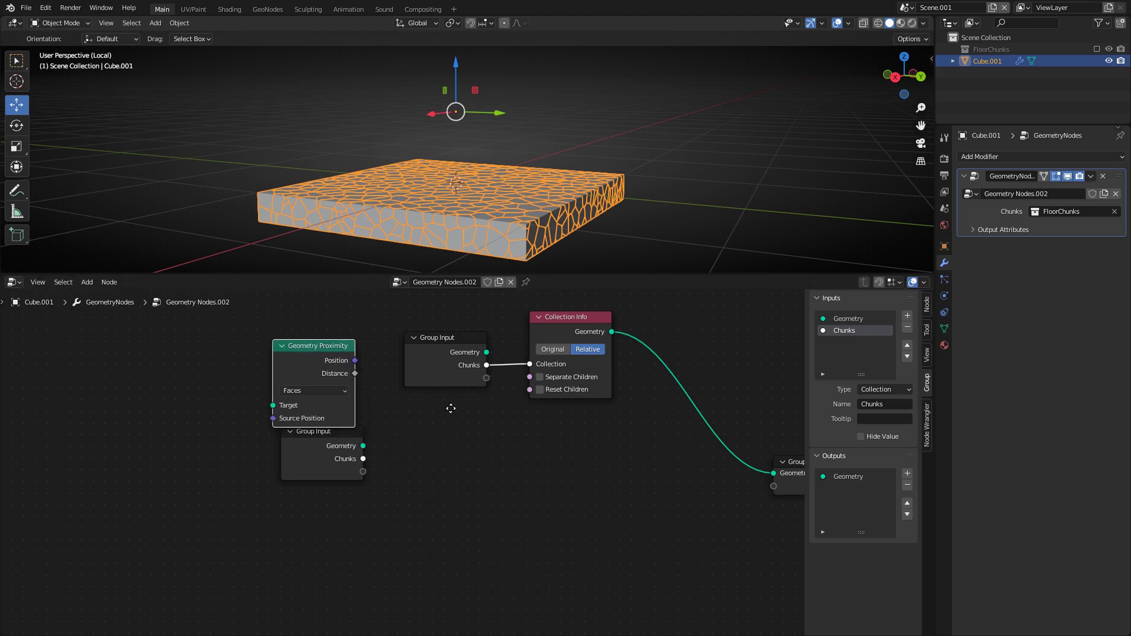
pyautogui.moveTo(450, 409); pyautogui.dragTo(509, 456, button='middle')
pyautogui.moveTo(401, 486); pyautogui.dragTo(235, 433)
pyautogui.moveTo(360, 393); pyautogui.dragTo(356, 431)
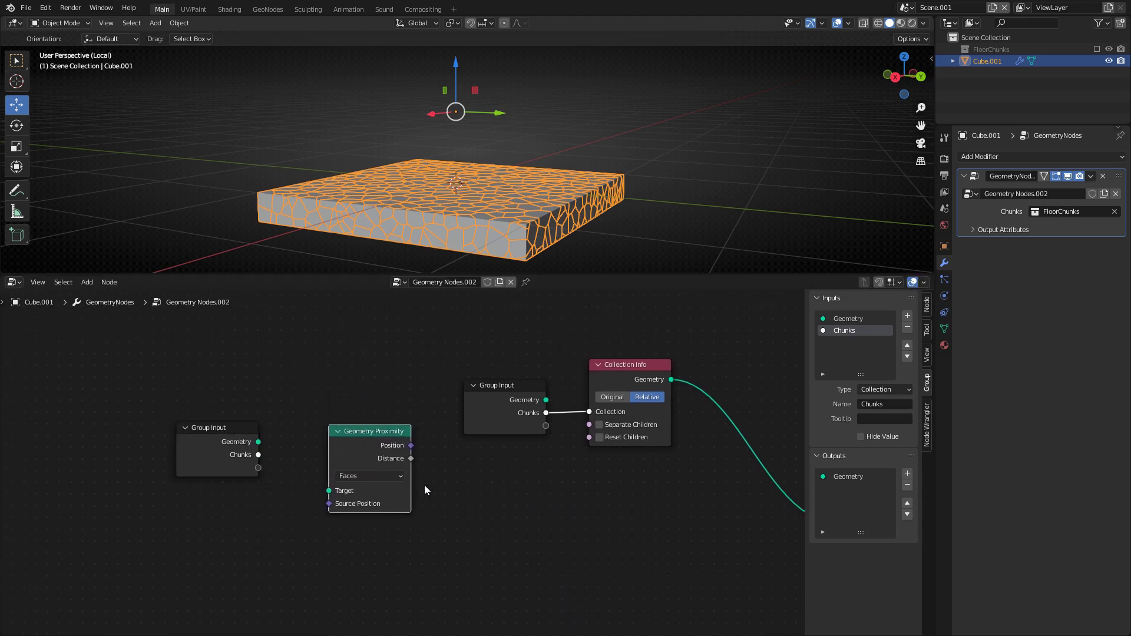
# Examine the Geometry Proximity outputs alongside the Paint diagram of the TARGET cube and POSITION shape
pyautogui.scroll(4, 471, 434)
pyautogui.moveTo(417, 487); pyautogui.dragTo(447, 443, button='middle')
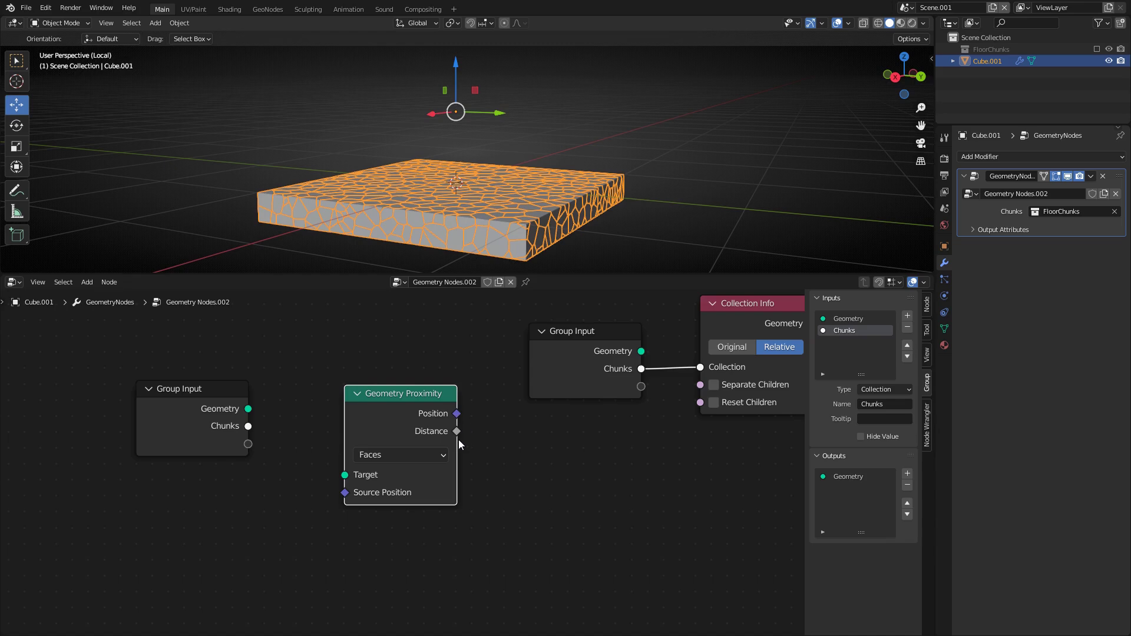
pyautogui.moveTo(457, 414); pyautogui.dragTo(514, 457)
pyautogui.moveTo(492, 411); pyautogui.dragTo(498, 439)
pyautogui.hotkey('alt', 'Tab')
pyautogui.moveTo(883, 109); pyautogui.dragTo(664, 129)
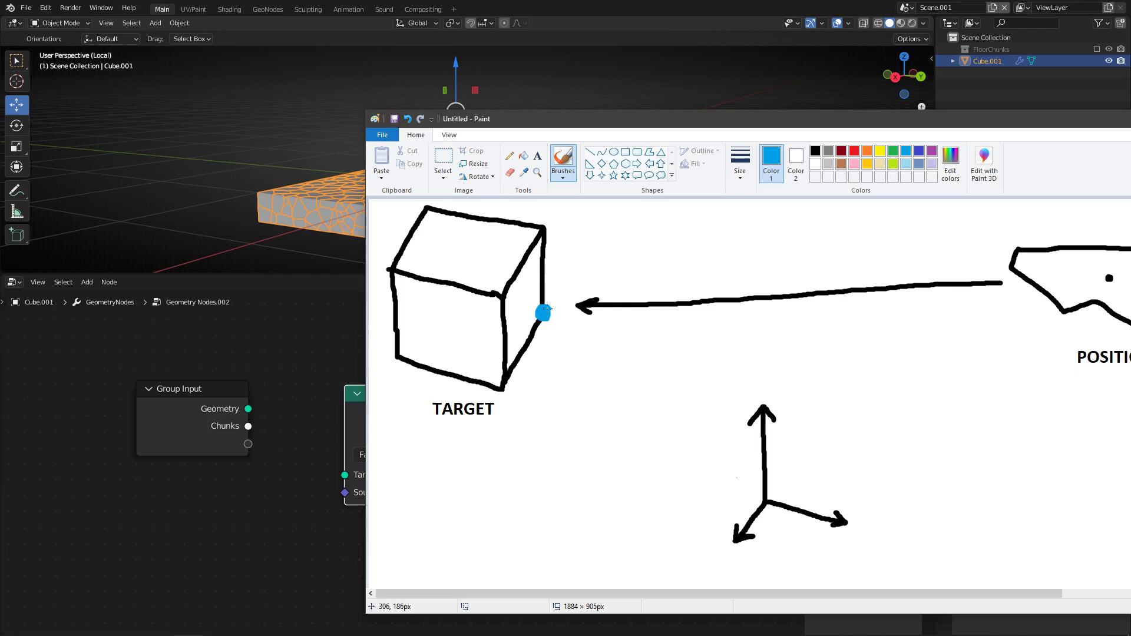
pyautogui.moveTo(610, 125); pyautogui.dragTo(366, 123)
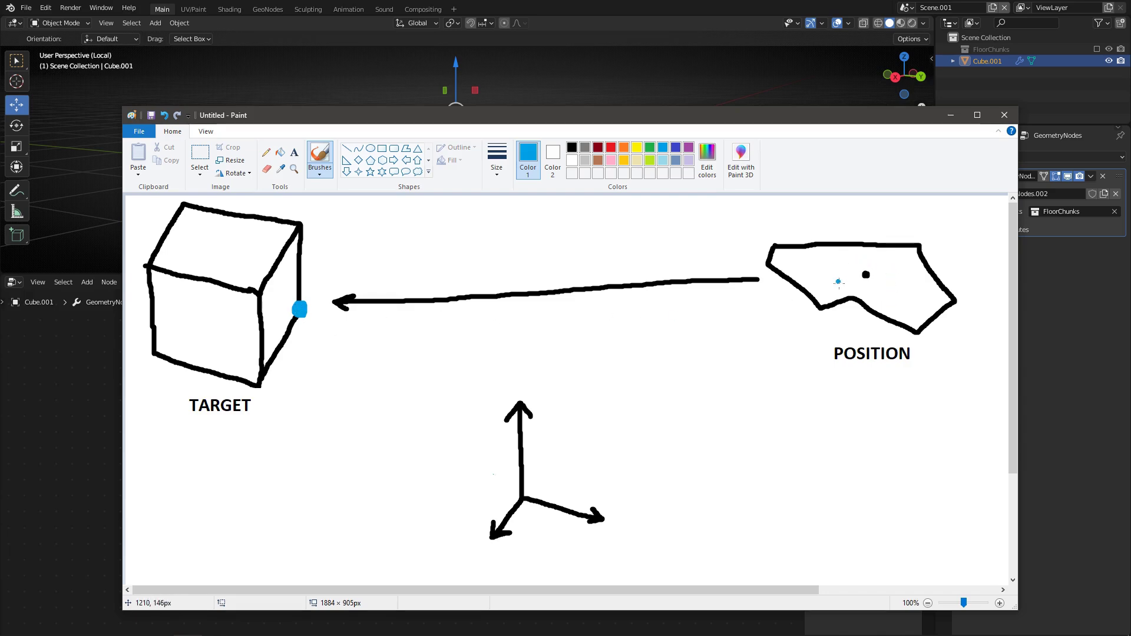
# Switch back to Blender, enable Separate Children on Collection Info, and move it up together with its connected Group Input
pyautogui.click(543, 9)
pyautogui.moveTo(666, 396); pyautogui.dragTo(338, 448, button='middle')
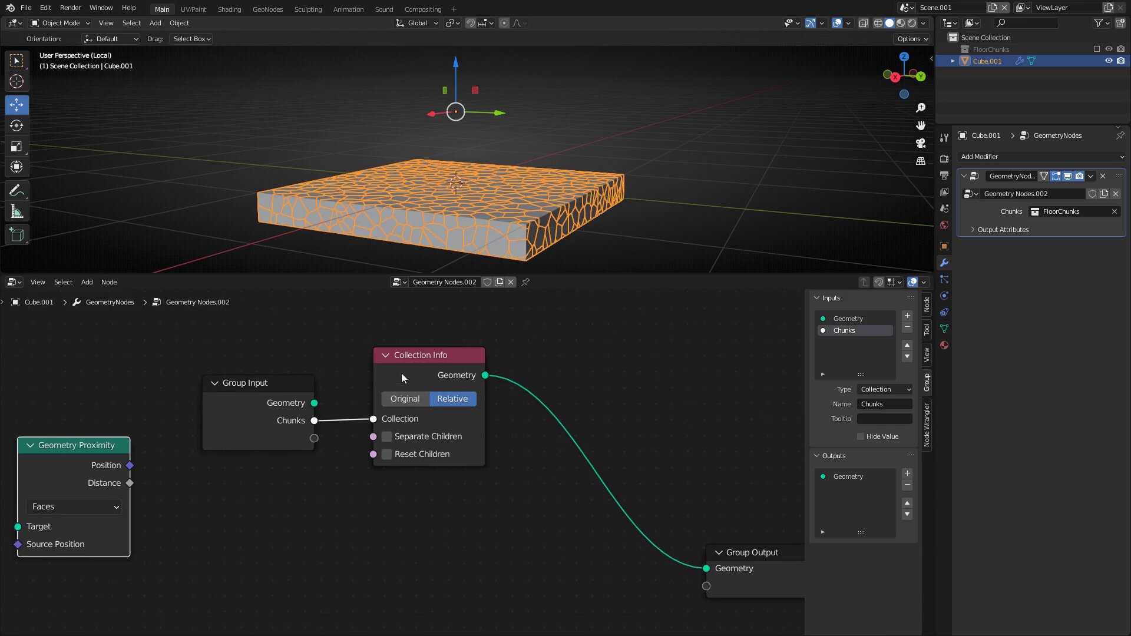
pyautogui.moveTo(401, 372); pyautogui.dragTo(403, 360)
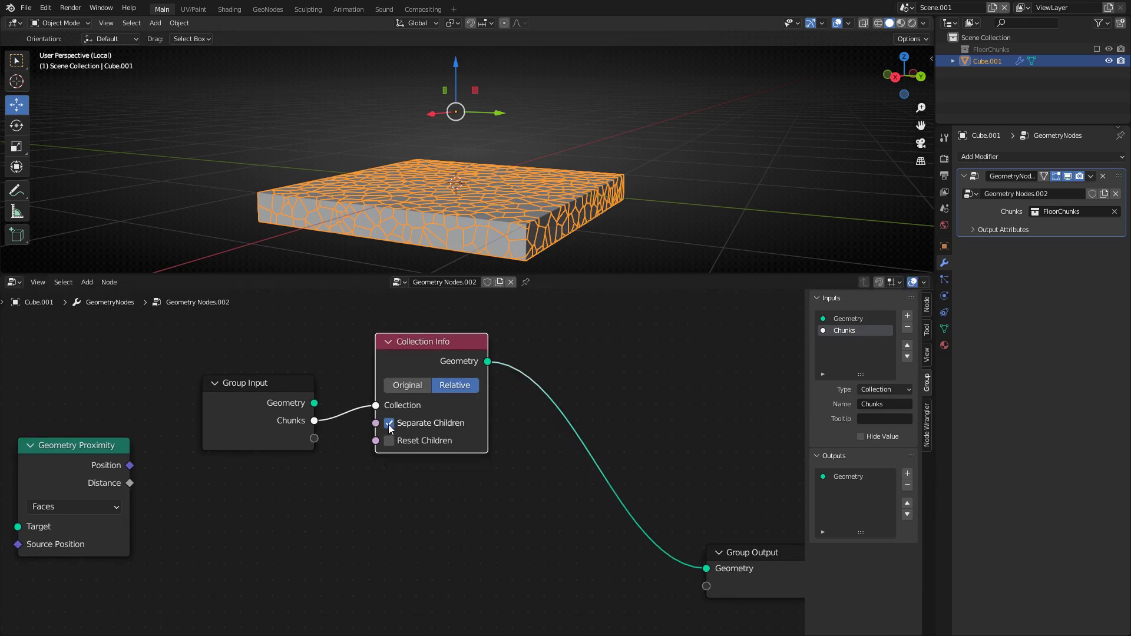
pyautogui.moveTo(264, 383); pyautogui.dragTo(250, 345)
pyautogui.moveTo(401, 341); pyautogui.dragTo(408, 329)
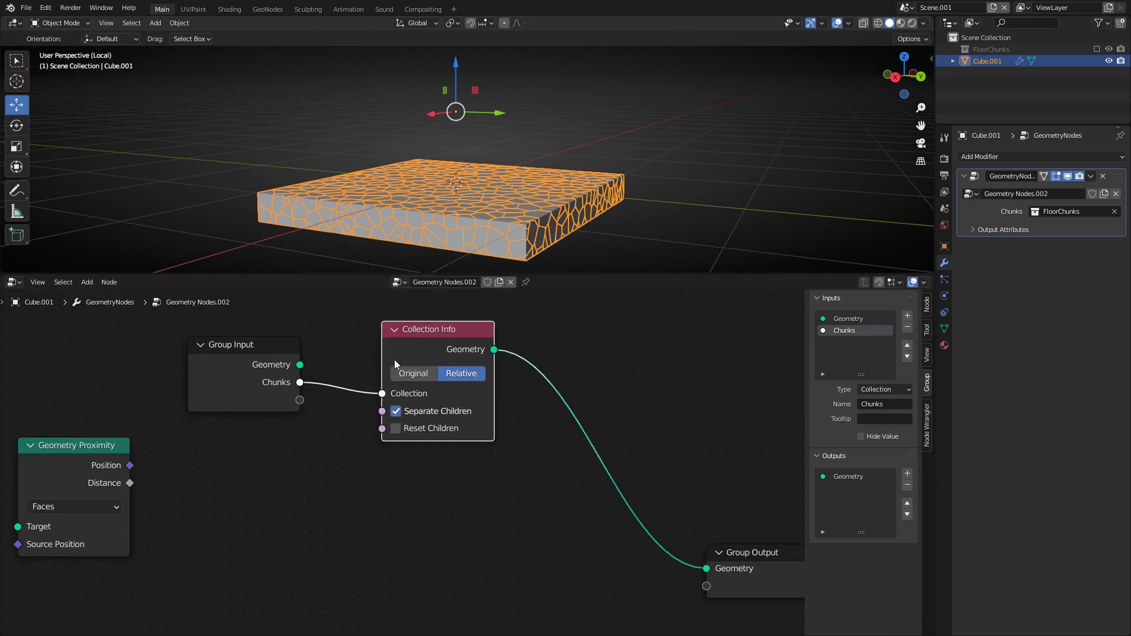
pyautogui.moveTo(394, 360); pyautogui.dragTo(506, 363, button='middle')
pyautogui.moveTo(298, 437); pyautogui.dragTo(469, 437, button='middle')
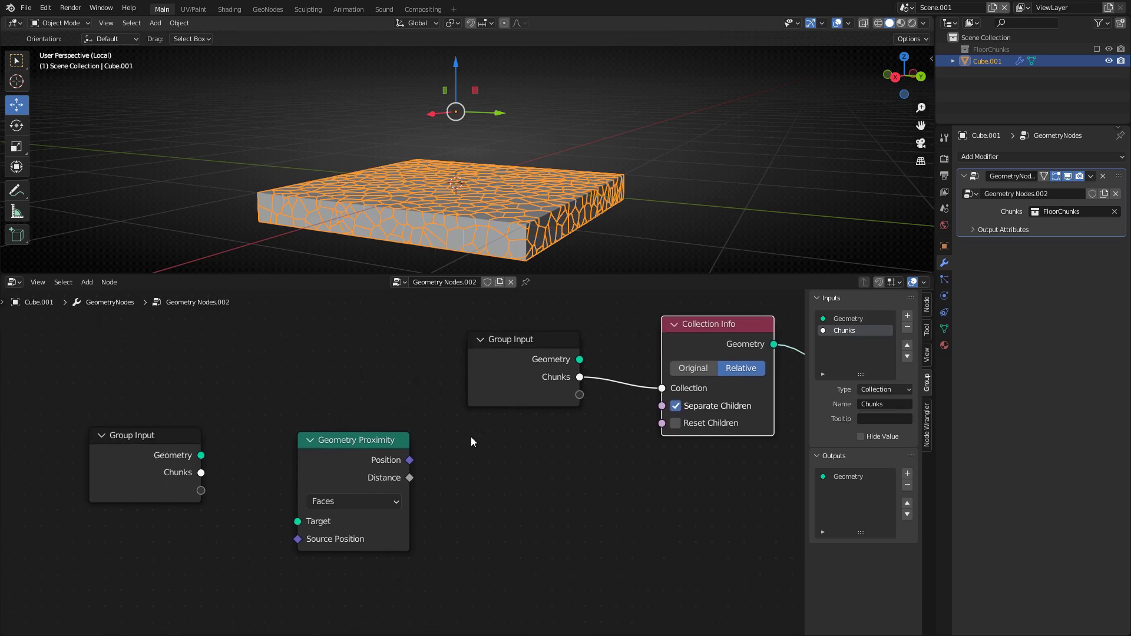
# In Paint, draw blue arrows from the axes' origin to TARGET and POSITION and from TARGET to POSITION, and mark the origin with a dot
pyautogui.hotkey('alt', 'Tab')
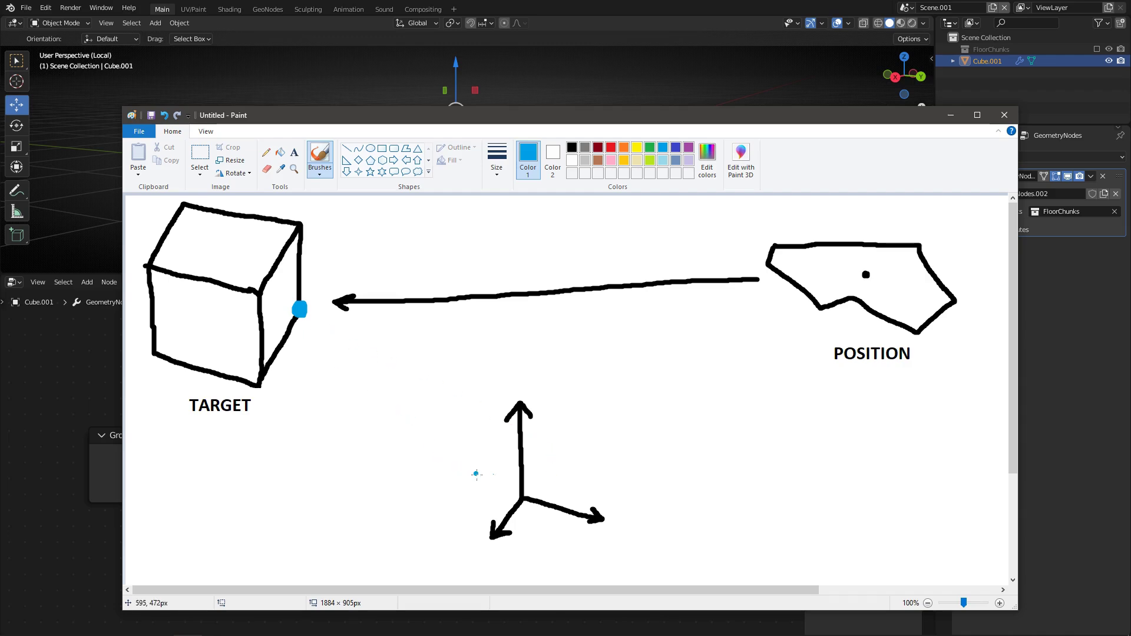
pyautogui.moveTo(512, 493)
pyautogui.mouseDown()
pyautogui.moveTo(371, 384)
pyautogui.moveTo(325, 332)
pyautogui.moveTo(341, 337)
pyautogui.moveTo(321, 348)
pyautogui.mouseUp()
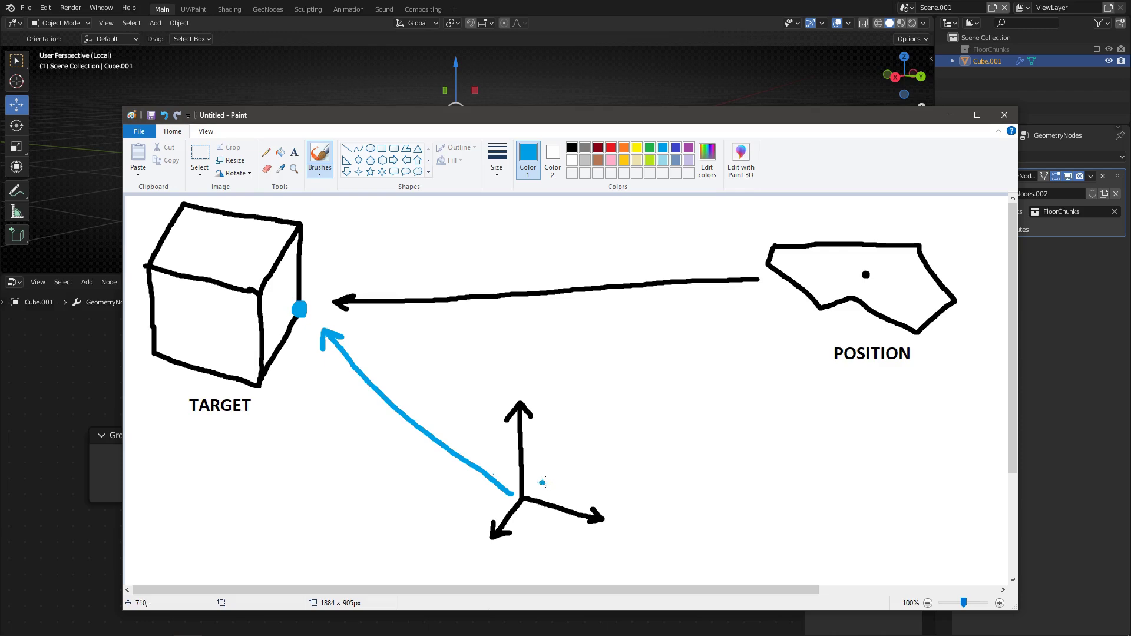
pyautogui.moveTo(541, 483); pyautogui.dragTo(846, 289)
pyautogui.moveTo(846, 288)
pyautogui.mouseDown()
pyautogui.moveTo(823, 291)
pyautogui.moveTo(839, 303)
pyautogui.mouseUp()
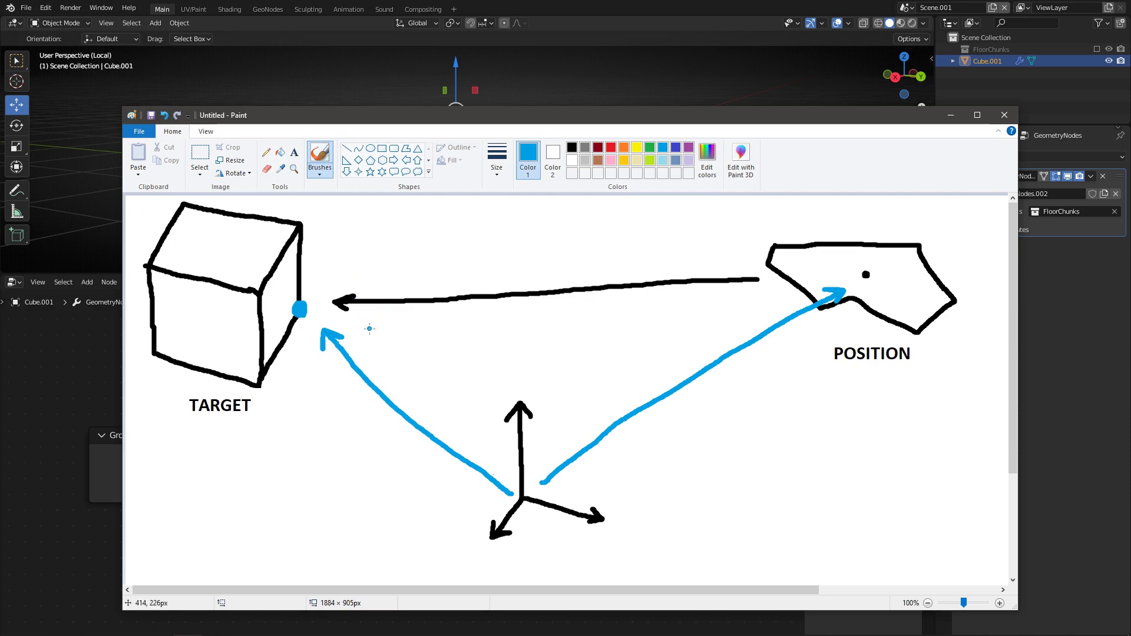
pyautogui.moveTo(359, 329)
pyautogui.mouseDown()
pyautogui.moveTo(775, 297)
pyautogui.moveTo(749, 291)
pyautogui.moveTo(777, 299)
pyautogui.moveTo(756, 306)
pyautogui.mouseUp()
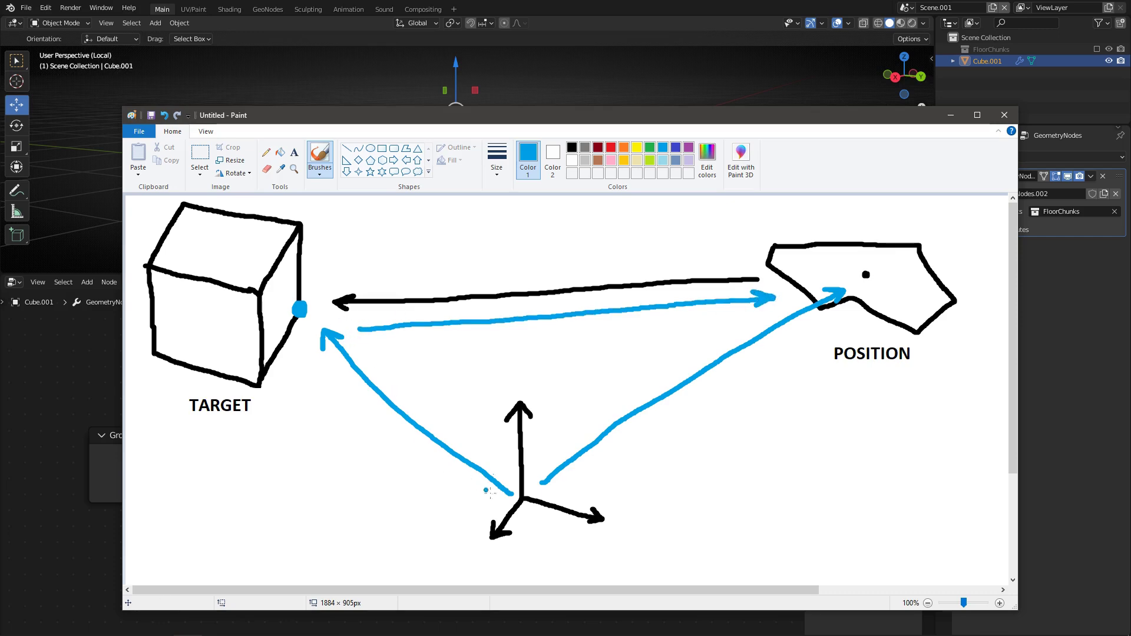
pyautogui.click(523, 496)
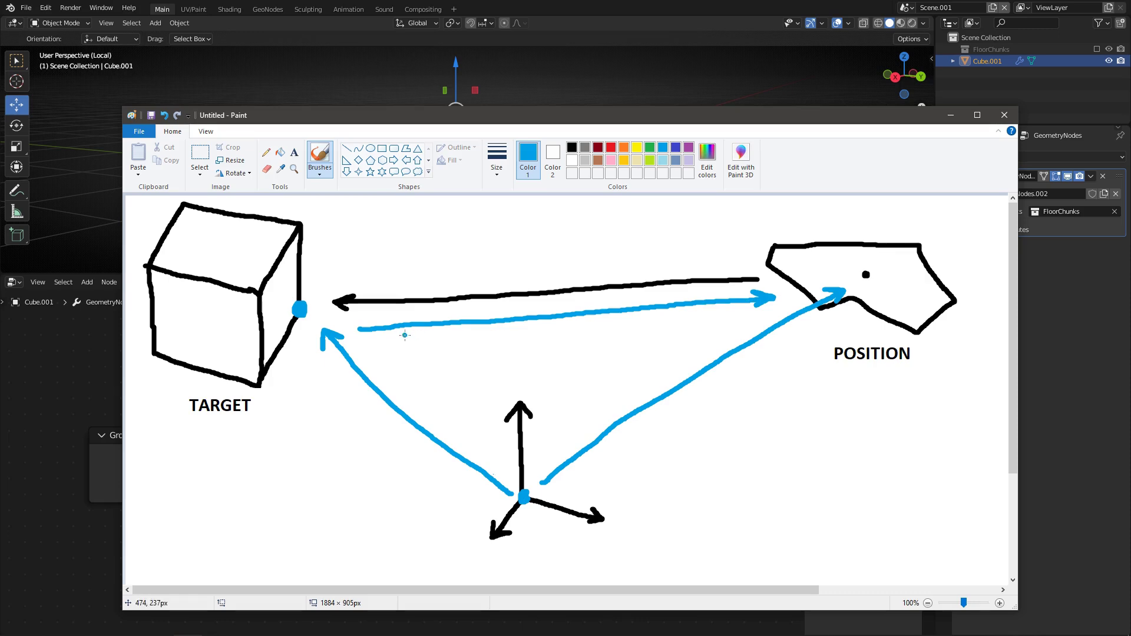
# Return to Blender and move the Geometry Proximity node lower than its neighbouring Group Input
pyautogui.click(950, 115)
pyautogui.moveTo(344, 377)
pyautogui.mouseDown(button='middle')
pyautogui.moveTo(401, 331)
pyautogui.moveTo(334, 345)
pyautogui.mouseUp(button='middle')
pyautogui.scroll(-3, 401, 332)
pyautogui.moveTo(326, 414); pyautogui.dragTo(331, 465)
pyautogui.moveTo(307, 501); pyautogui.dragTo(355, 435, button='middle')
pyautogui.scroll(6, 362, 483)
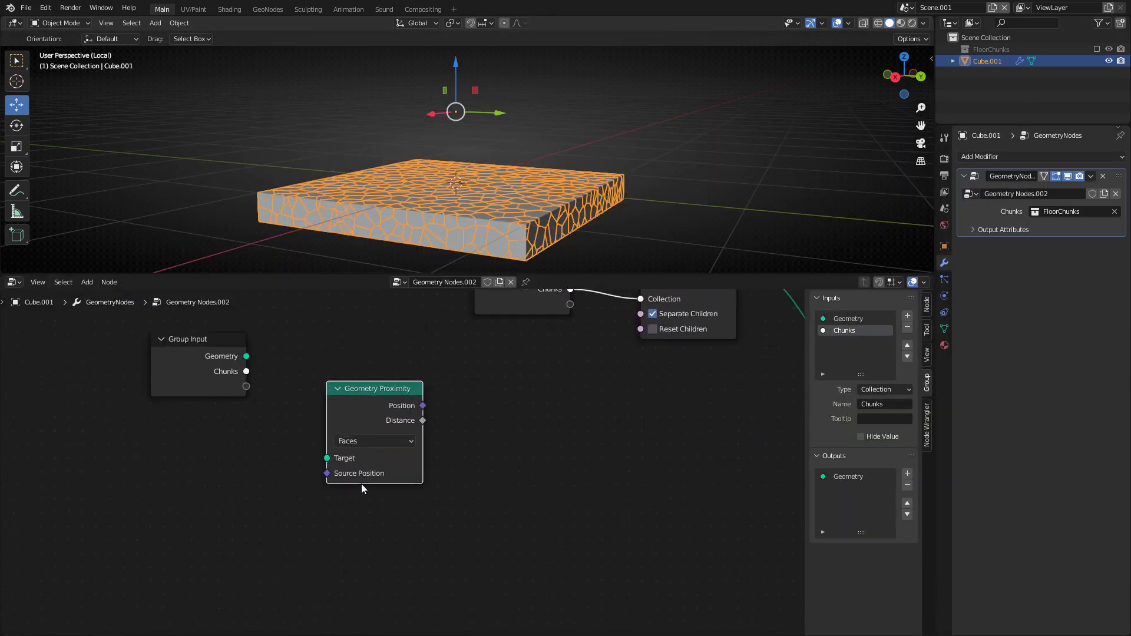
pyautogui.moveTo(268, 479); pyautogui.dragTo(391, 489, button='middle')
pyautogui.scroll(-3, 353, 478)
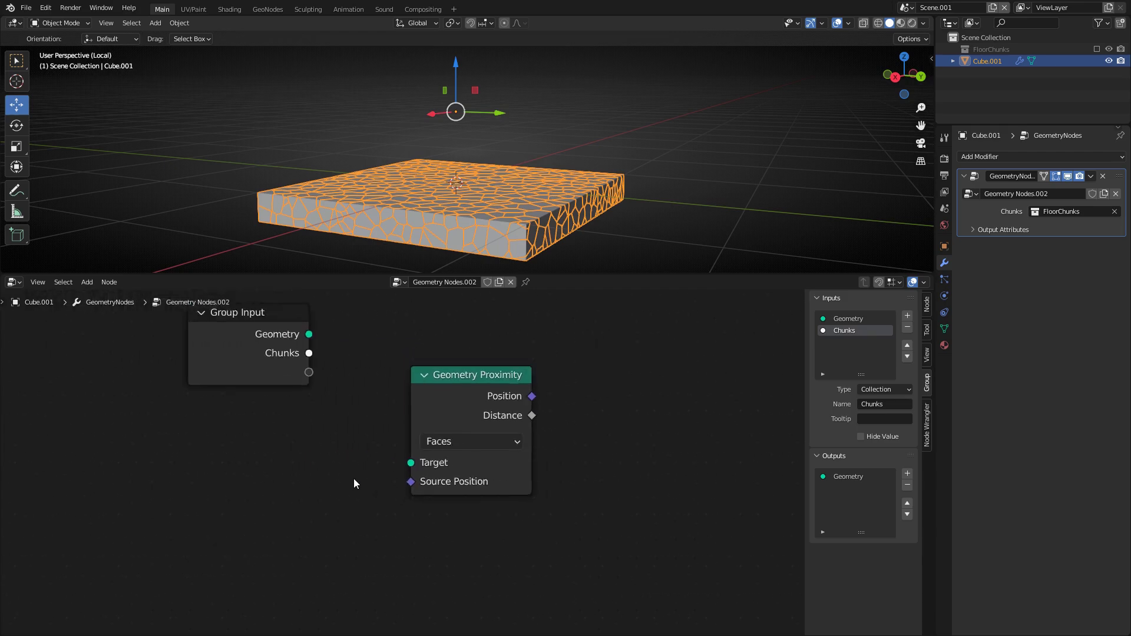
pyautogui.moveTo(491, 387); pyautogui.dragTo(266, 447, button='middle')
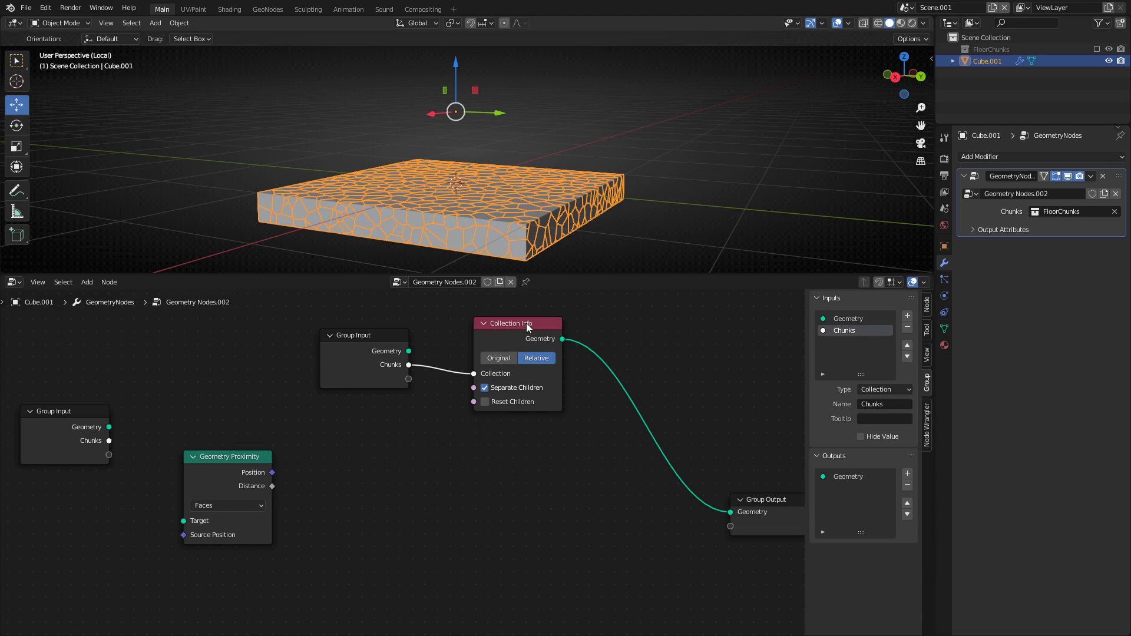
# Try a Position node as the Source Position input of Geometry Proximity, and delete it again
pyautogui.moveTo(182, 501); pyautogui.dragTo(322, 485, button='middle')
pyautogui.scroll(2, 359, 471)
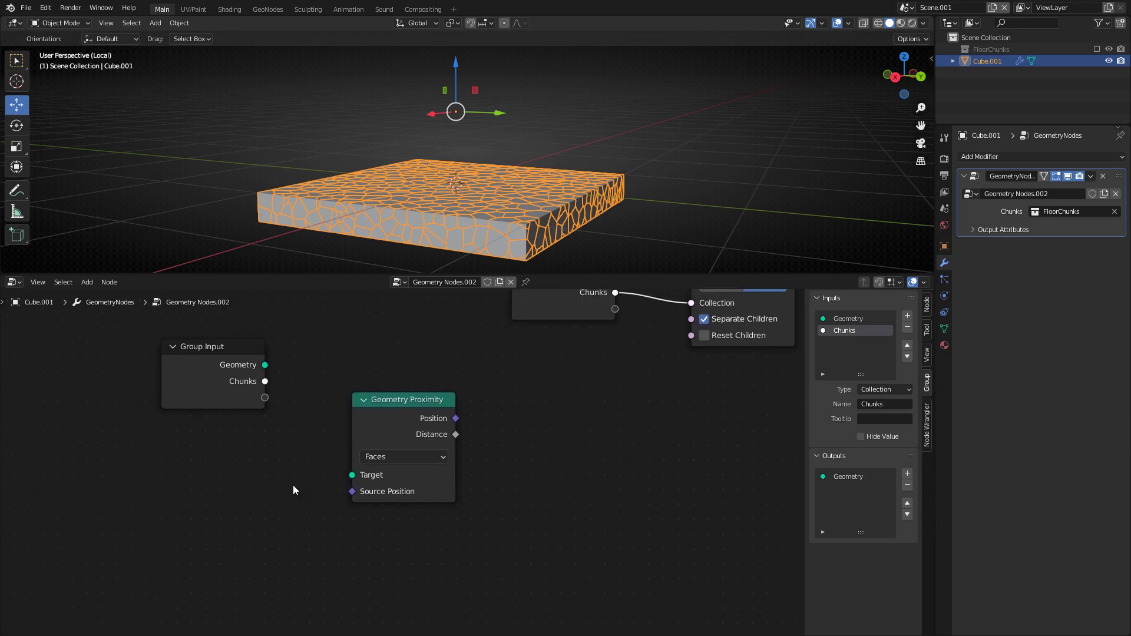
pyautogui.hotkey('shift', 'a')
pyautogui.write('s')
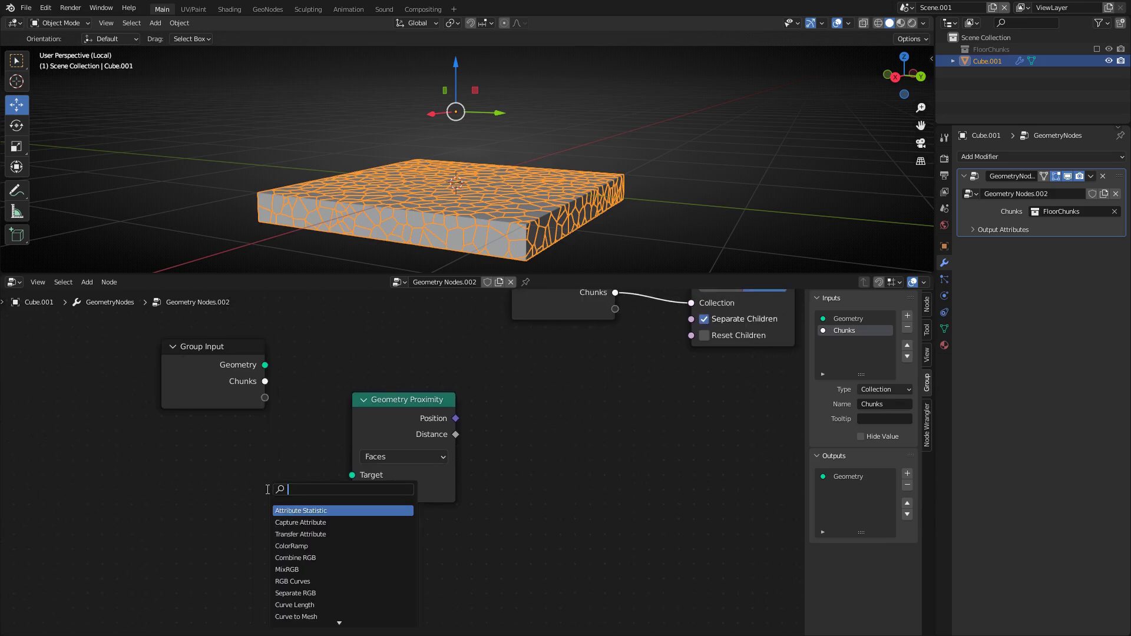
pyautogui.write('posi')
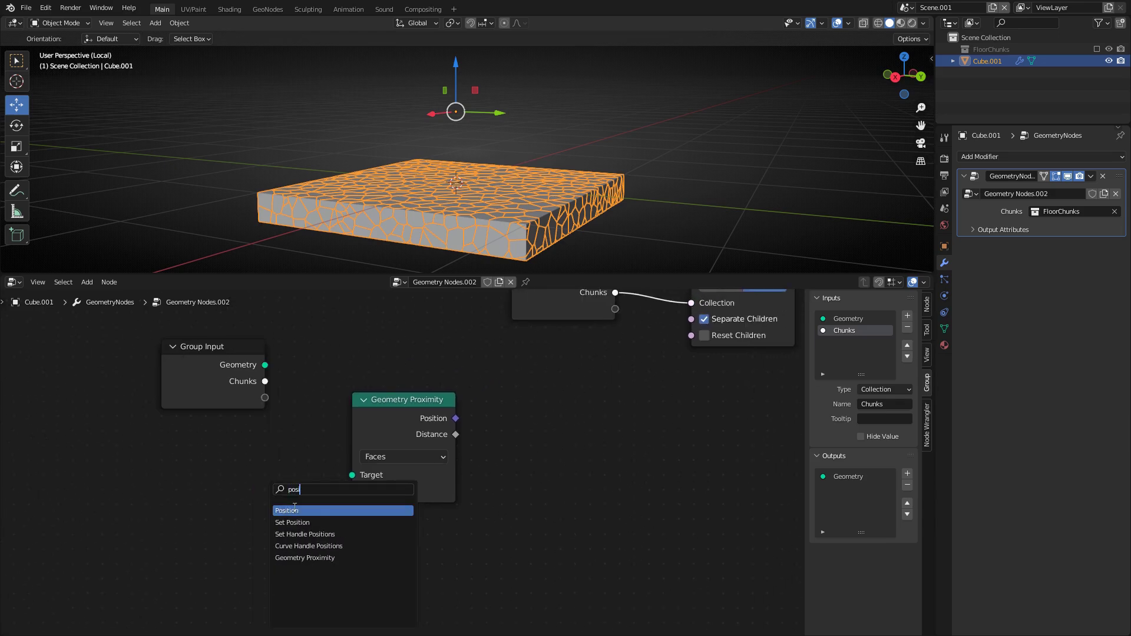
pyautogui.click(294, 510)
pyautogui.click(296, 506)
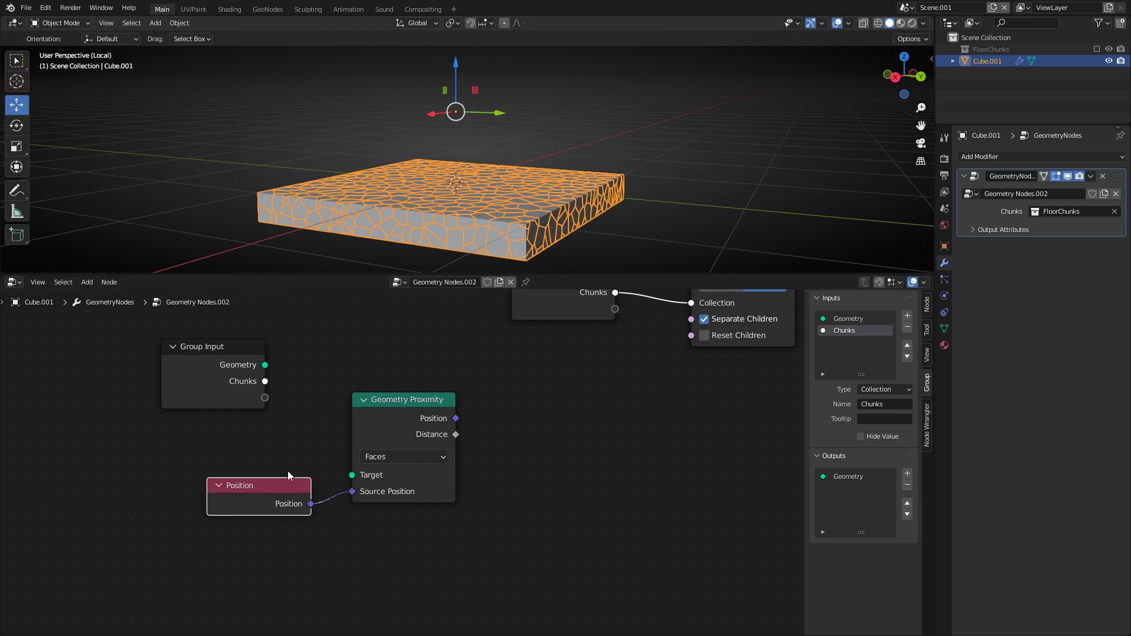
pyautogui.moveTo(282, 488); pyautogui.dragTo(245, 495)
pyautogui.press('x')
# Move the Geometry Proximity node further down and closer to the unconnected Group Input
pyautogui.moveTo(380, 438); pyautogui.dragTo(246, 497, button='middle')
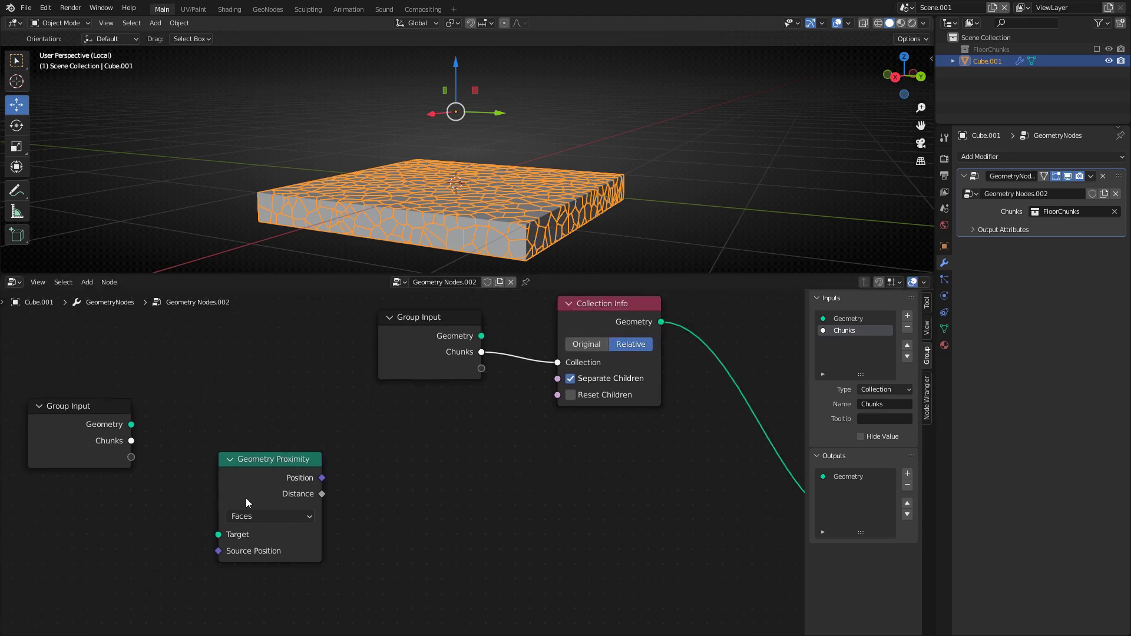
pyautogui.click(275, 462)
pyautogui.moveTo(274, 461); pyautogui.dragTo(257, 495)
pyautogui.scroll(-2, 257, 495)
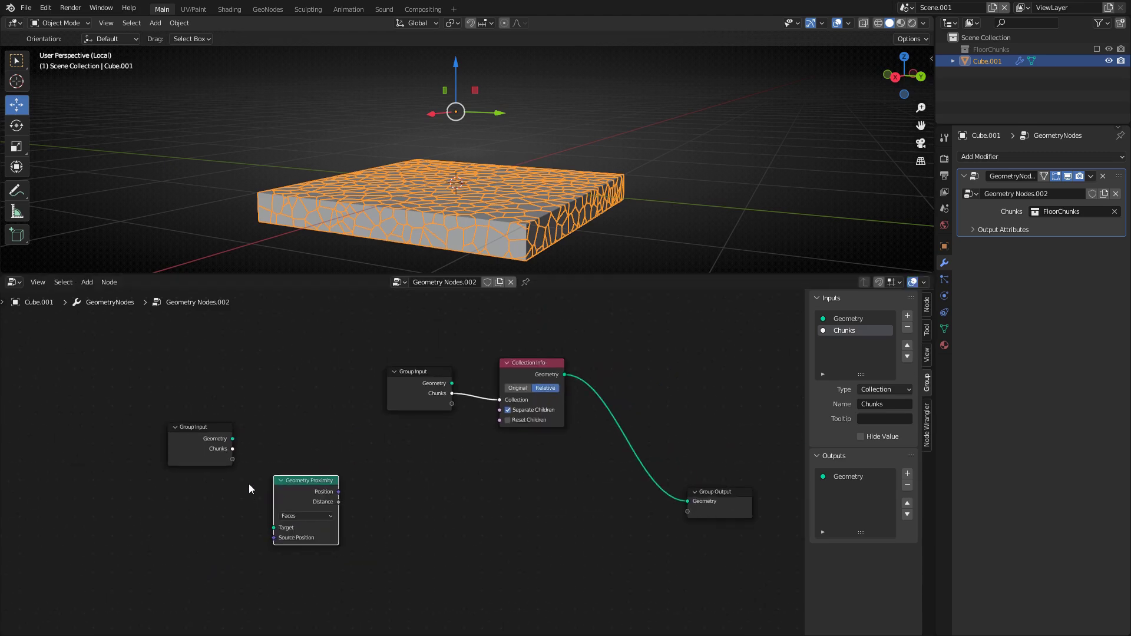
# Move the unconnected Group Input and Geometry Proximity nodes away from Collection Info, and place the Group Input just before Geometry Proximity
pyautogui.moveTo(249, 483); pyautogui.dragTo(345, 447, button='middle')
pyautogui.moveTo(206, 341); pyautogui.dragTo(405, 508)
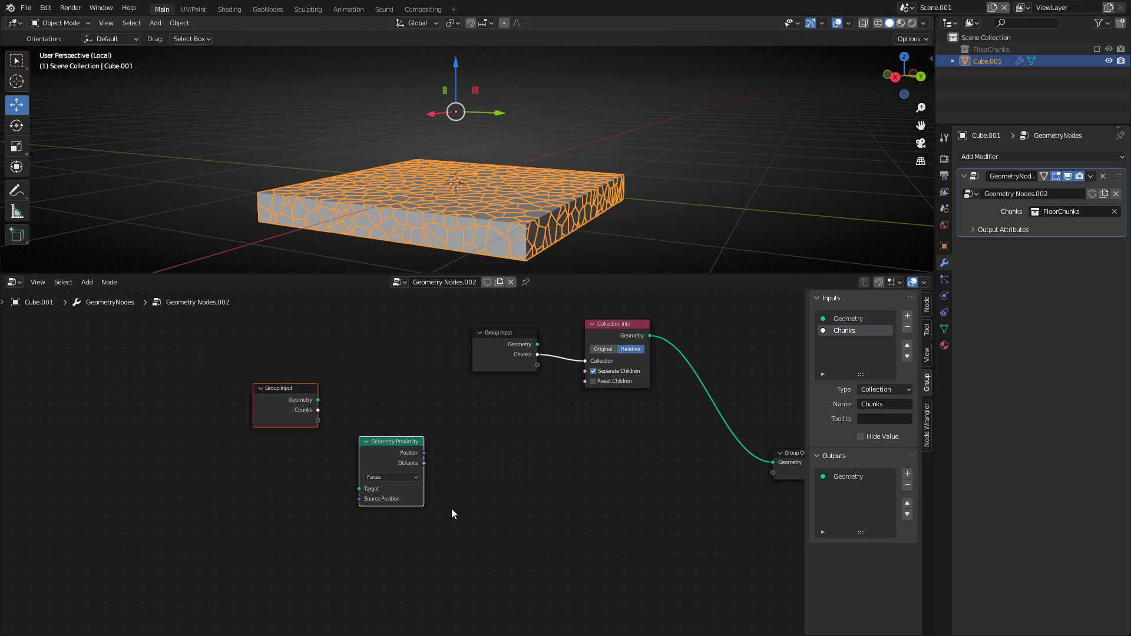
pyautogui.press('g')
pyautogui.click(370, 508)
pyautogui.click(302, 430)
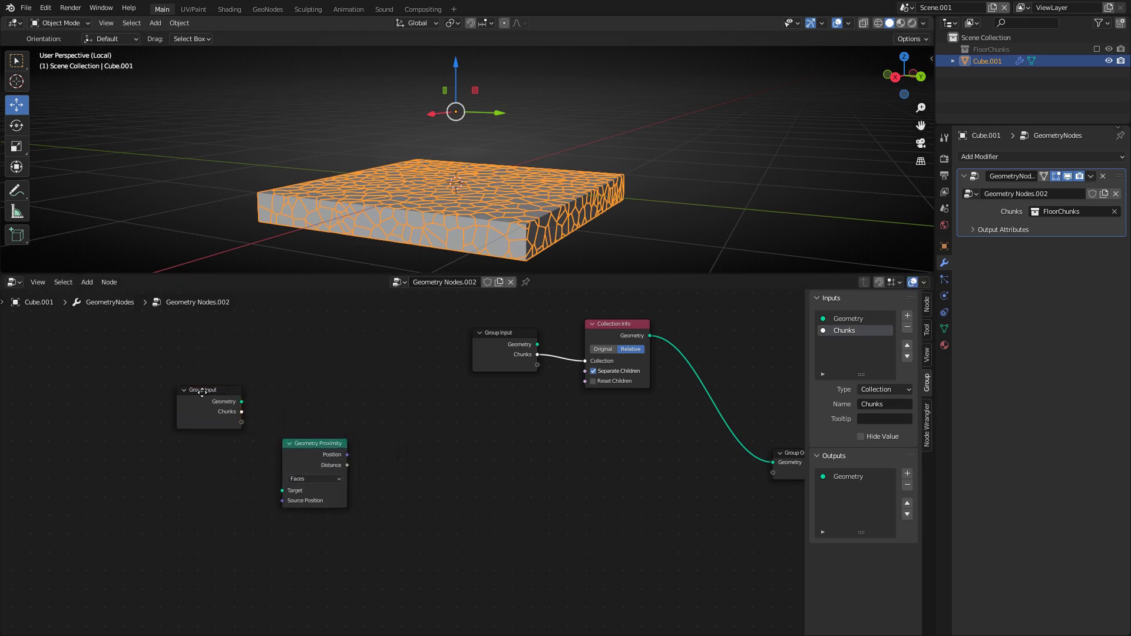
pyautogui.moveTo(202, 391); pyautogui.dragTo(293, 383)
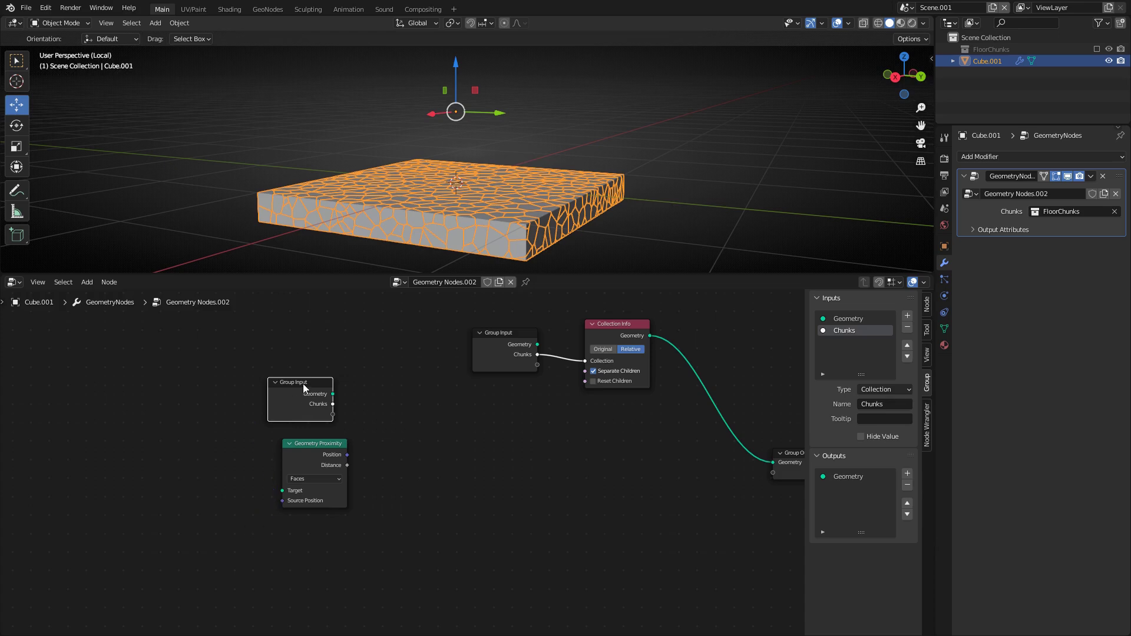
pyautogui.moveTo(303, 384); pyautogui.dragTo(213, 437)
# Inspect the original small cube mesh in Edit Mode from a higher angle and return to Object Mode
pyautogui.press('Tab')
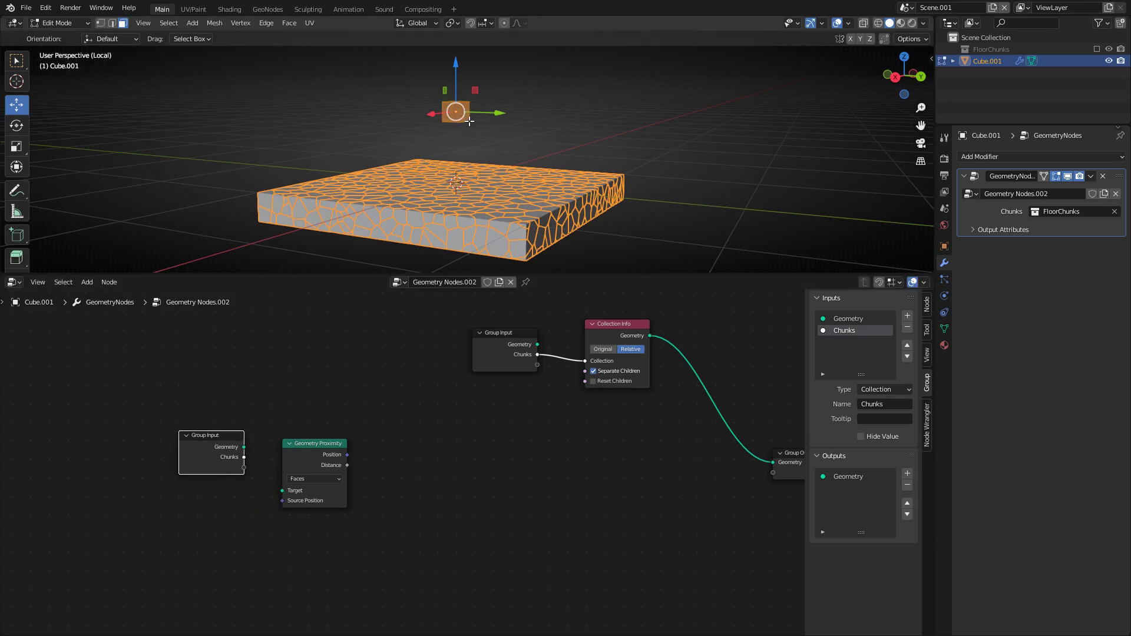
pyautogui.moveTo(472, 125); pyautogui.dragTo(472, 145, button='middle')
pyautogui.press('Tab')
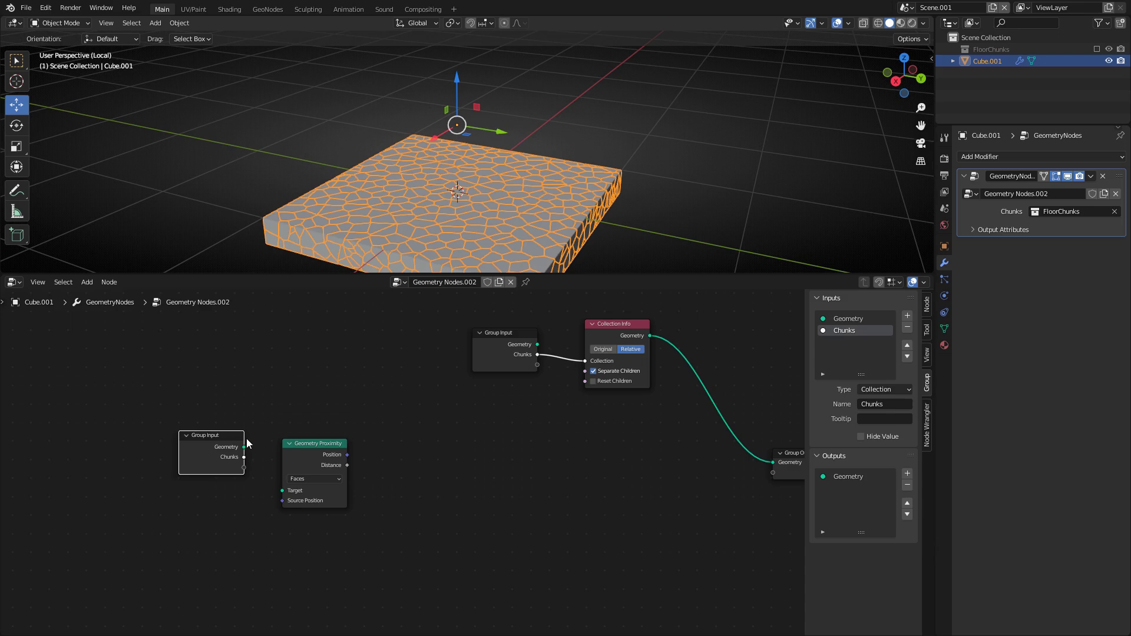
# Link the Group Input's Geometry to the Target of Geometry Proximity and keep its target geometry set to Faces
pyautogui.moveTo(244, 447); pyautogui.dragTo(283, 491)
pyautogui.scroll(2, 292, 465)
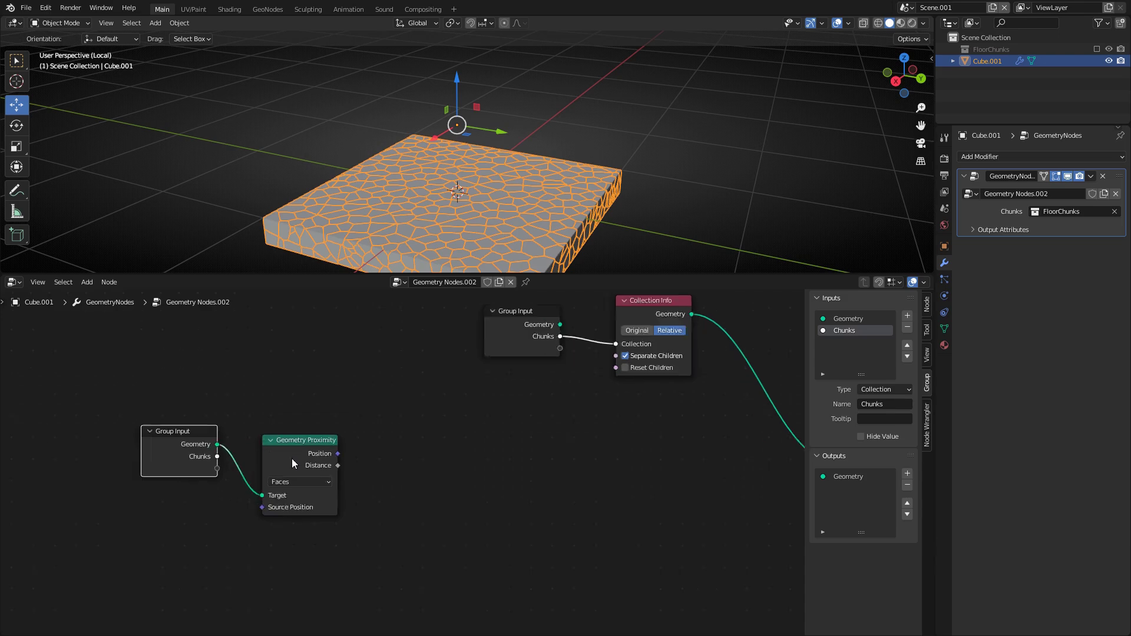
pyautogui.click(294, 484)
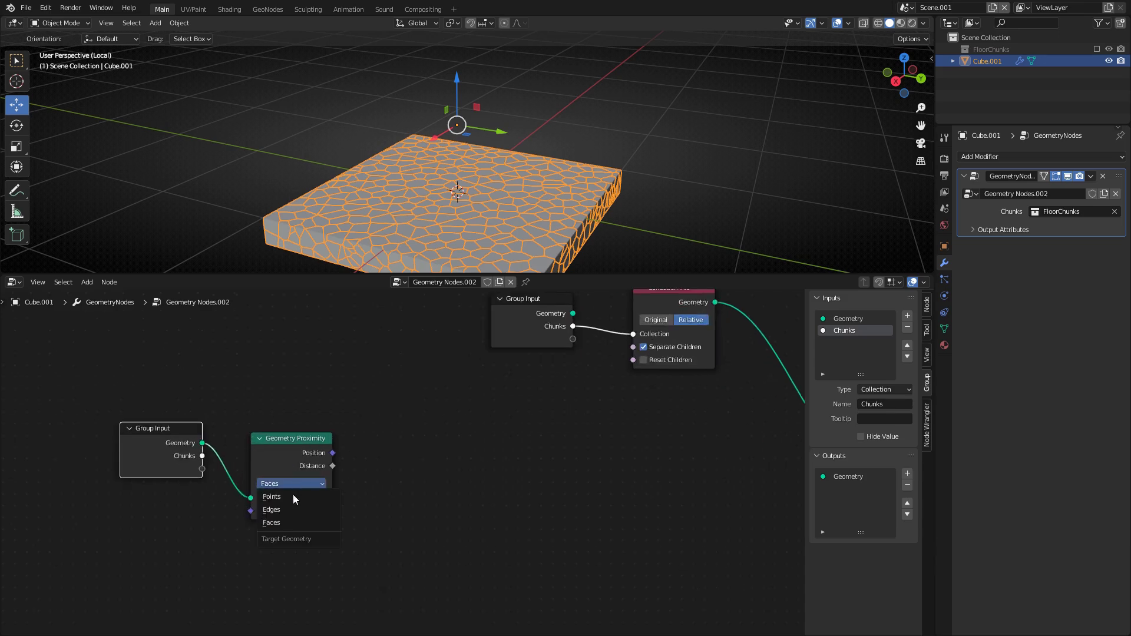
pyautogui.click(291, 523)
# Reposition the linked Group Input and Geometry Proximity pair together, leaving free space after it for more nodes
pyautogui.moveTo(169, 384); pyautogui.dragTo(361, 528)
pyautogui.press('g')
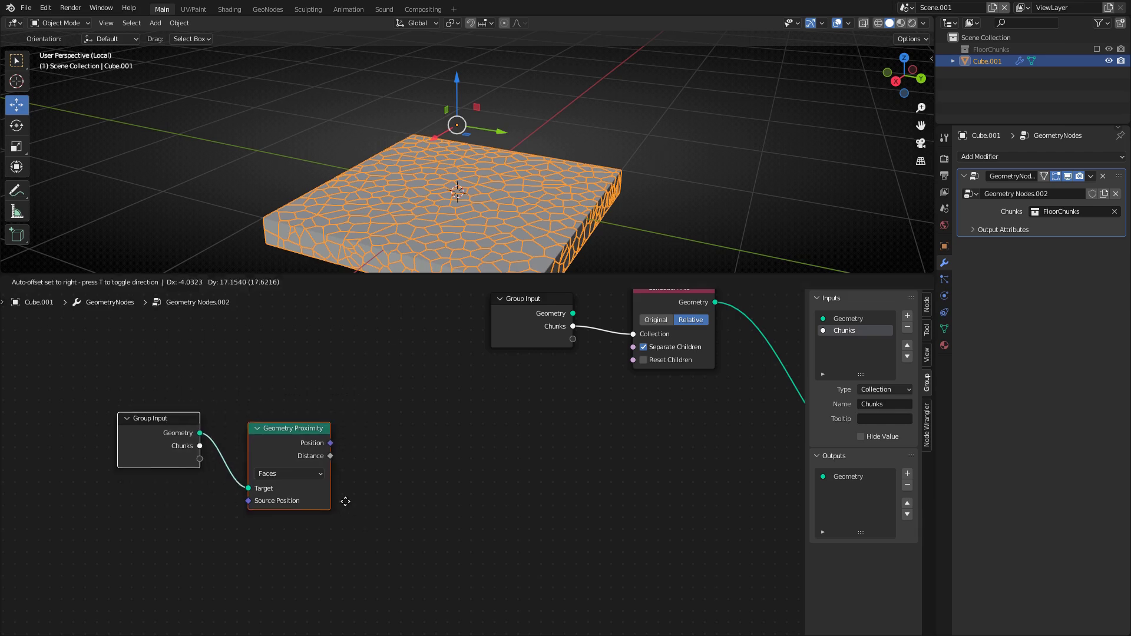
pyautogui.click(334, 470)
pyautogui.click(405, 402)
pyautogui.moveTo(404, 402); pyautogui.dragTo(373, 458, button='middle')
pyautogui.moveTo(93, 387); pyautogui.dragTo(353, 495)
pyautogui.press('g')
pyautogui.click(390, 540)
pyautogui.moveTo(383, 535); pyautogui.dragTo(382, 492, button='middle')
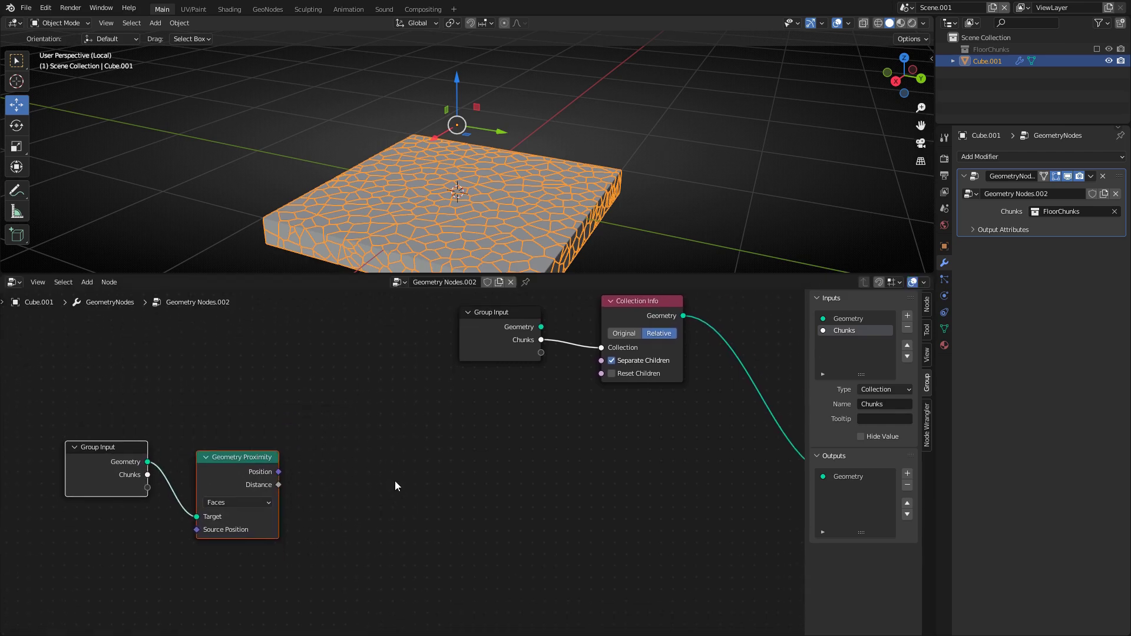
# Add a Vector Math node set to Subtract and link the Geometry Proximity Position to its first Vector input
pyautogui.click(400, 476)
pyautogui.hotkey('shift', 'a')
pyautogui.write('vec')
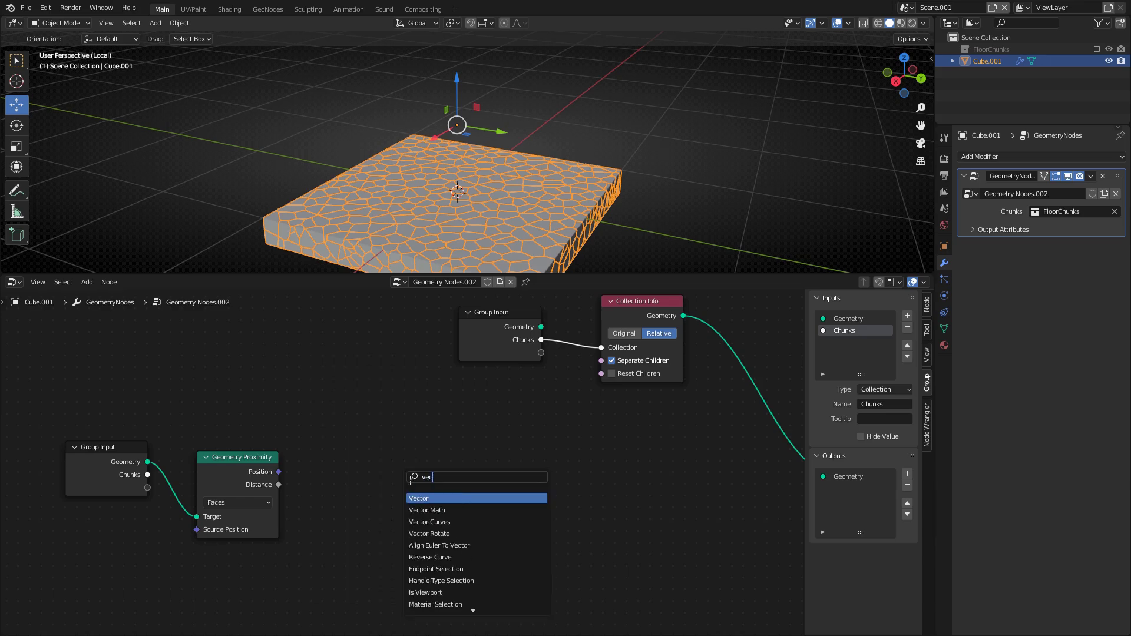
pyautogui.press('Down')
pyautogui.press('Return')
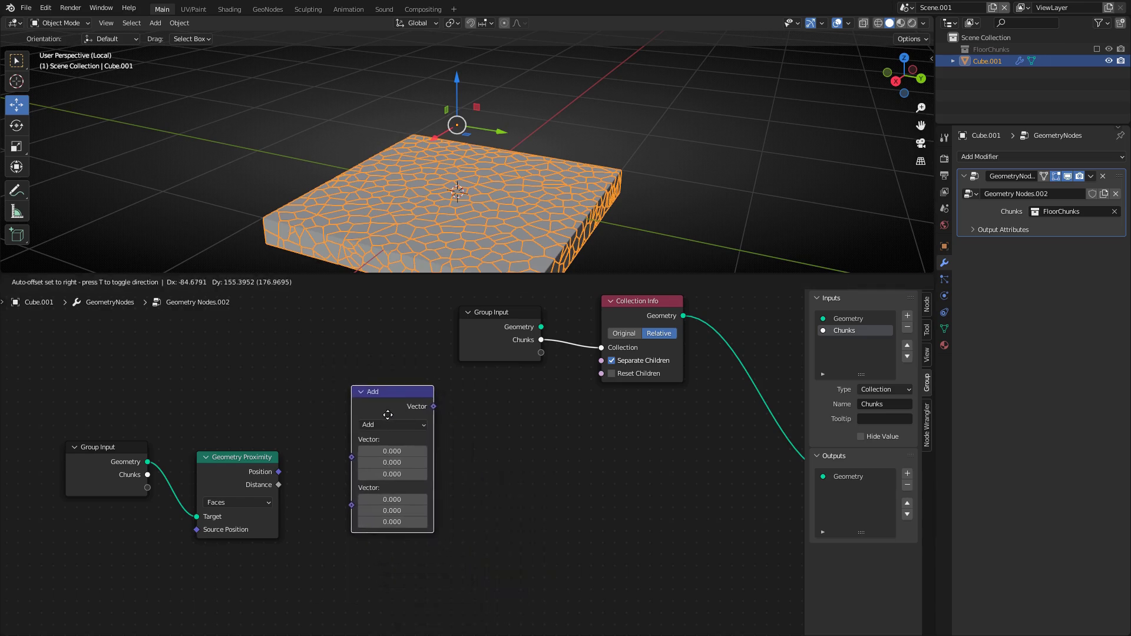
pyautogui.click(388, 415)
pyautogui.click(387, 424)
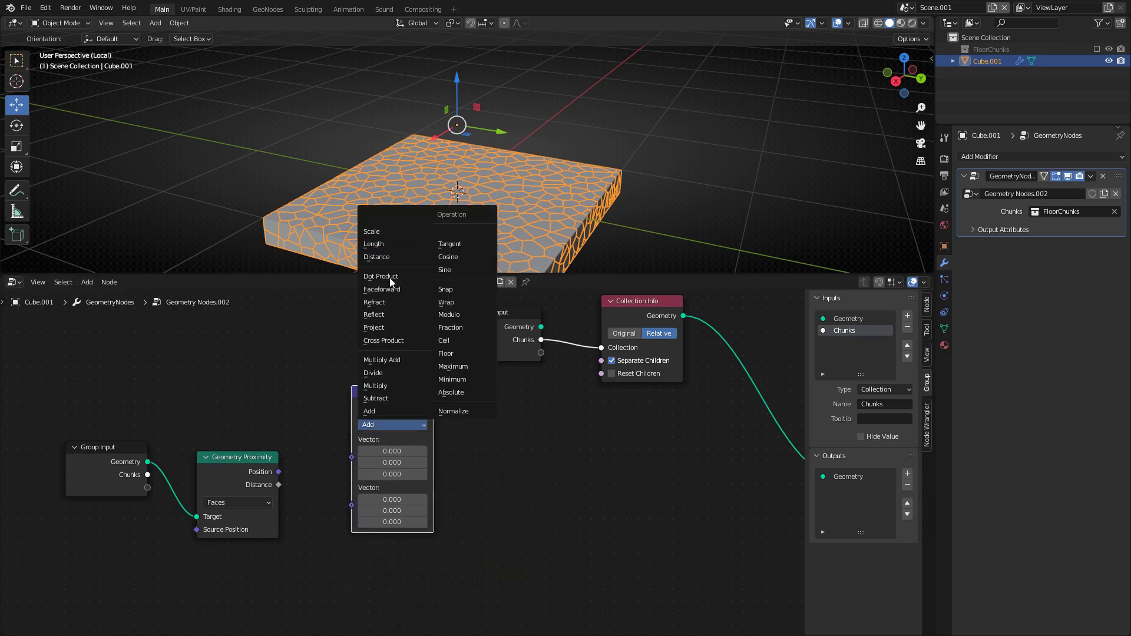
pyautogui.click(388, 403)
pyautogui.moveTo(311, 398); pyautogui.dragTo(373, 394, button='middle')
pyautogui.moveTo(471, 395); pyautogui.dragTo(492, 402)
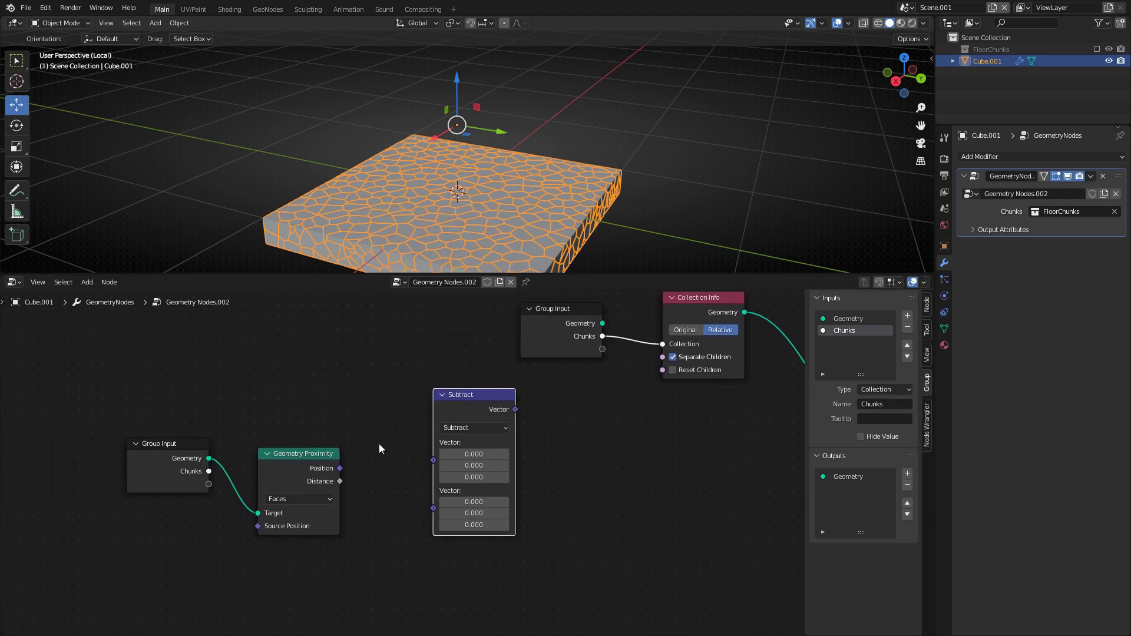
pyautogui.moveTo(340, 468); pyautogui.dragTo(433, 460)
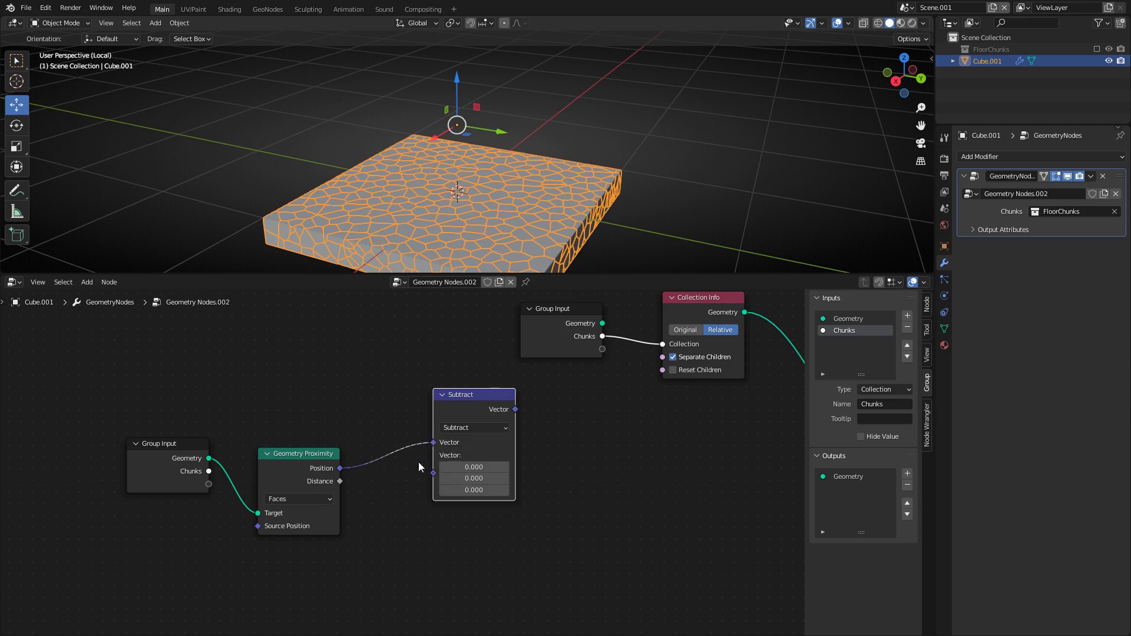
# Add a Position node above Geometry Proximity and link it to the second Vector input of Subtract
pyautogui.moveTo(320, 455); pyautogui.dragTo(354, 468, button='middle')
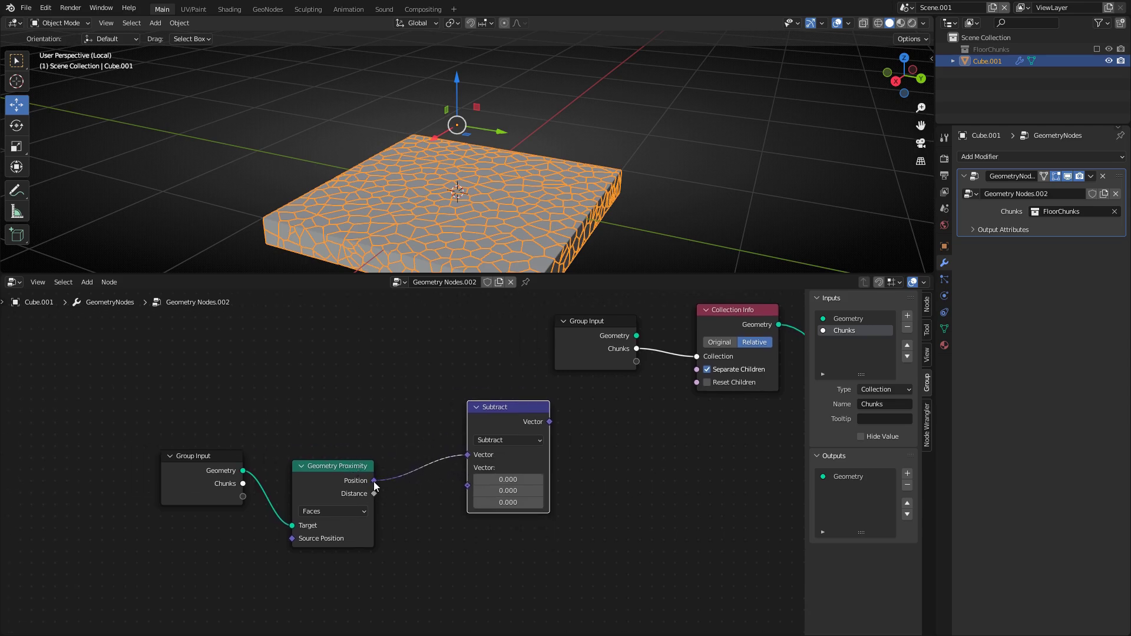
pyautogui.moveTo(400, 416)
pyautogui.mouseDown(button='middle')
pyautogui.moveTo(343, 422)
pyautogui.moveTo(378, 409)
pyautogui.mouseUp(button='middle')
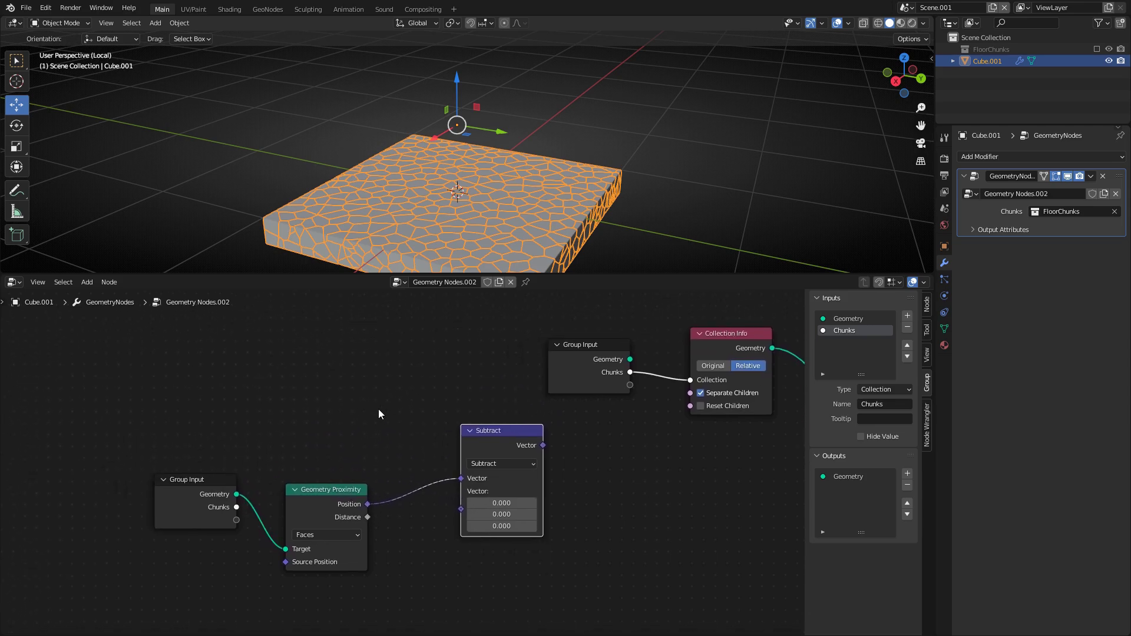
pyautogui.hotkey('shift', 'a')
pyautogui.press('s')
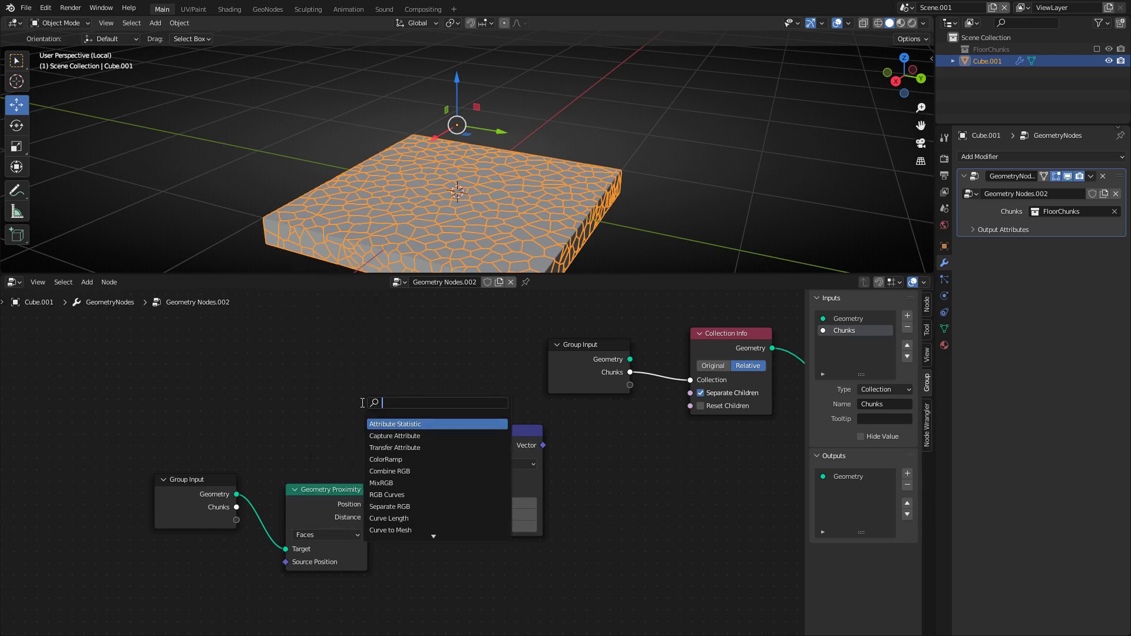
pyautogui.write('pos')
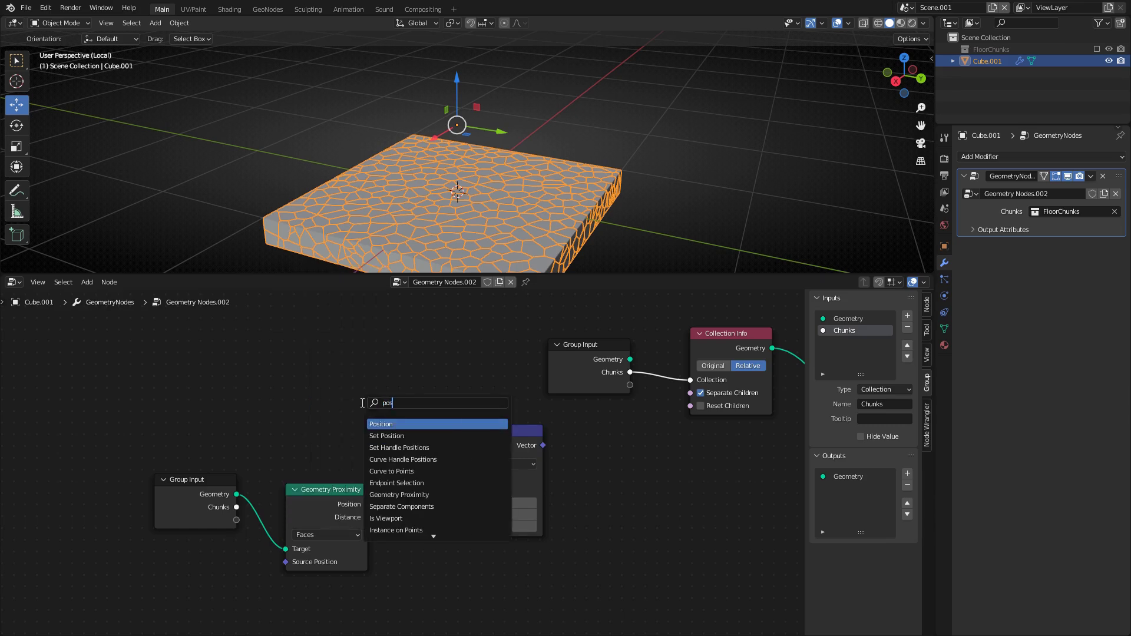
pyautogui.press('Return')
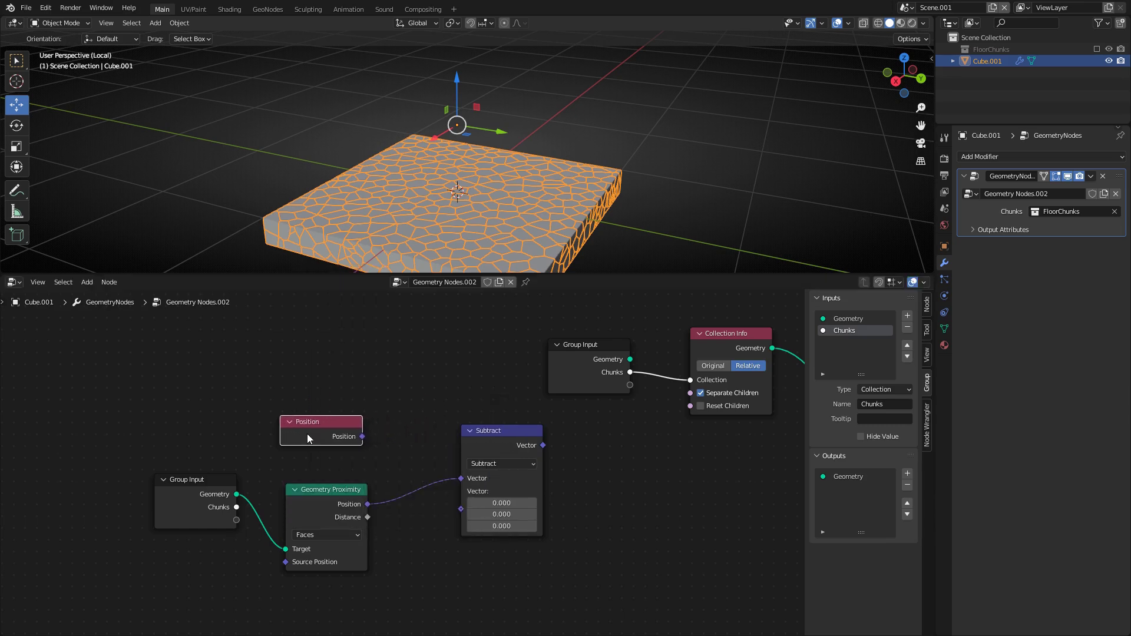
pyautogui.click(308, 436)
pyautogui.moveTo(371, 439); pyautogui.dragTo(461, 509)
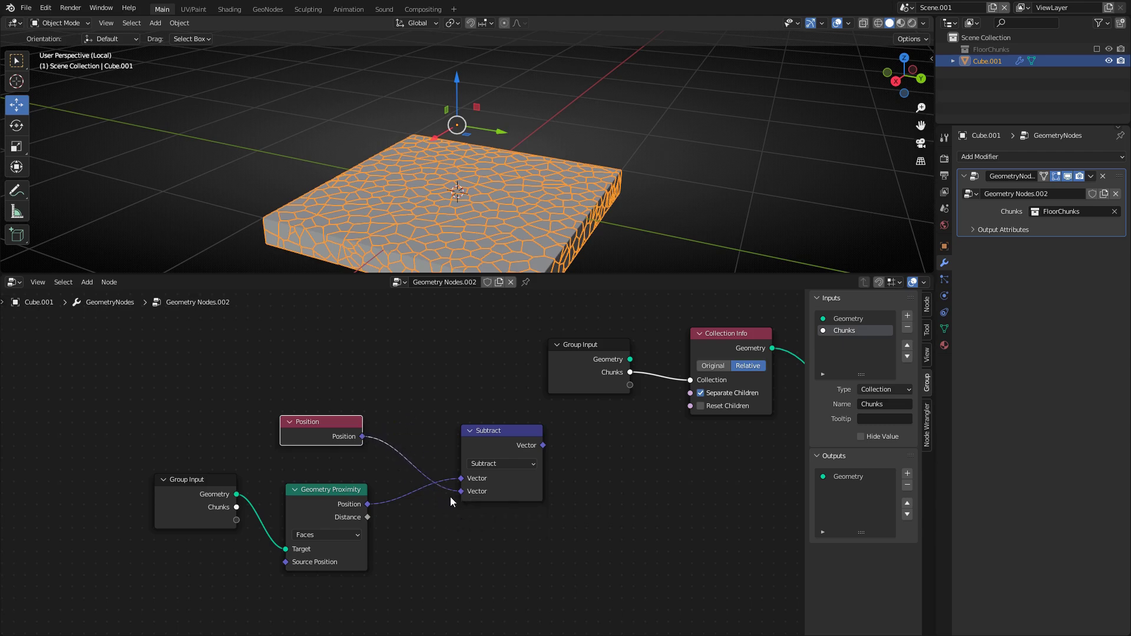
# Adjust the placement of the Position node and move the Subtract node closer to it
pyautogui.press('Home')
pyautogui.moveTo(306, 375); pyautogui.dragTo(316, 377)
pyautogui.moveTo(457, 387); pyautogui.dragTo(429, 395)
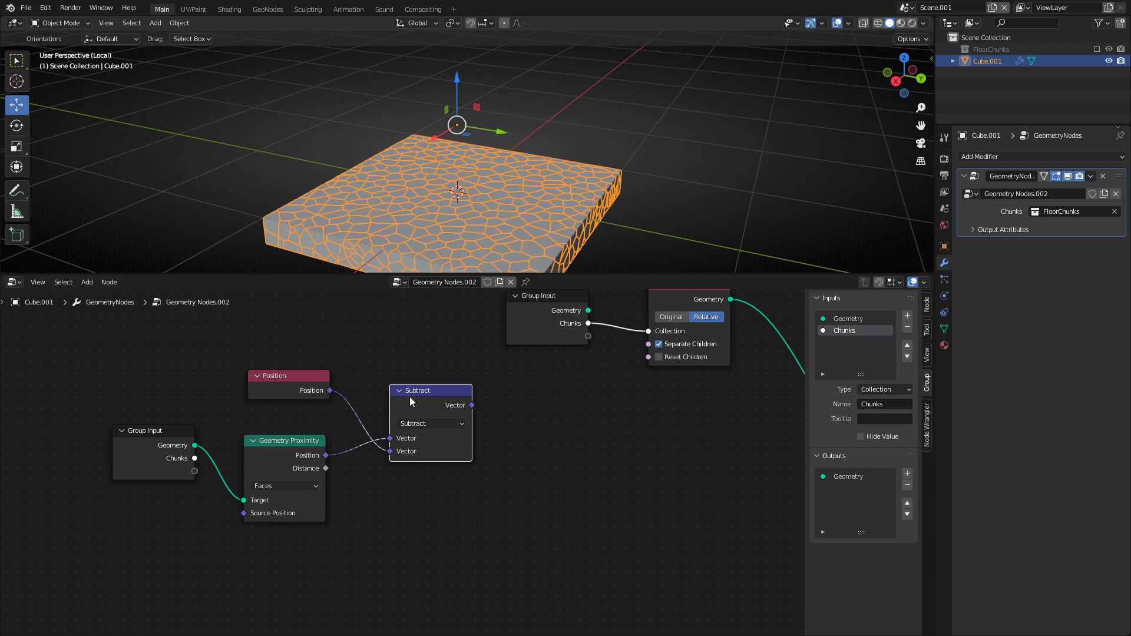
# Review the vector arrows diagram in Paint, return to Blender and try swapping the two inputs of the Subtract node
pyautogui.hotkey('alt', 'Tab')
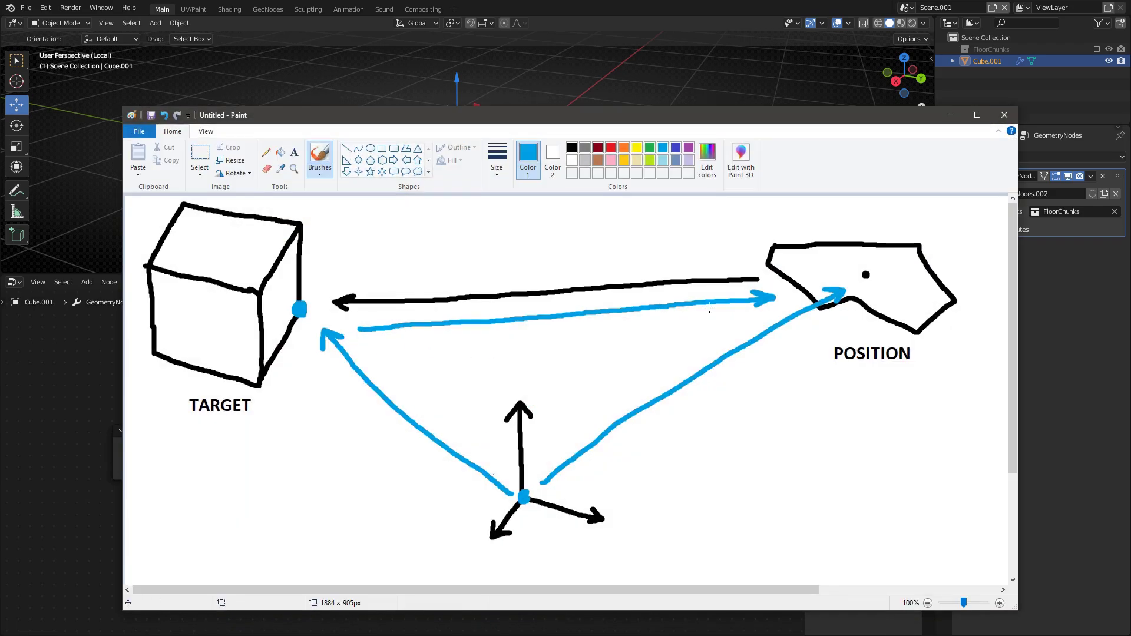
pyautogui.click(113, 403)
pyautogui.moveTo(441, 393); pyautogui.dragTo(341, 401, button='middle')
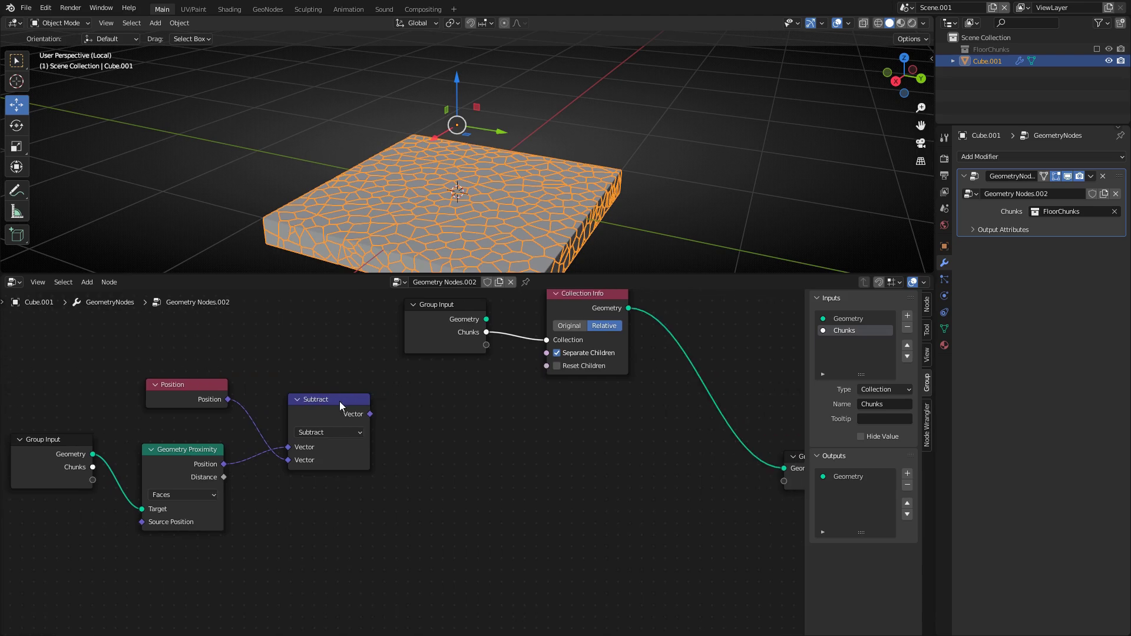
pyautogui.moveTo(291, 447); pyautogui.dragTo(295, 492)
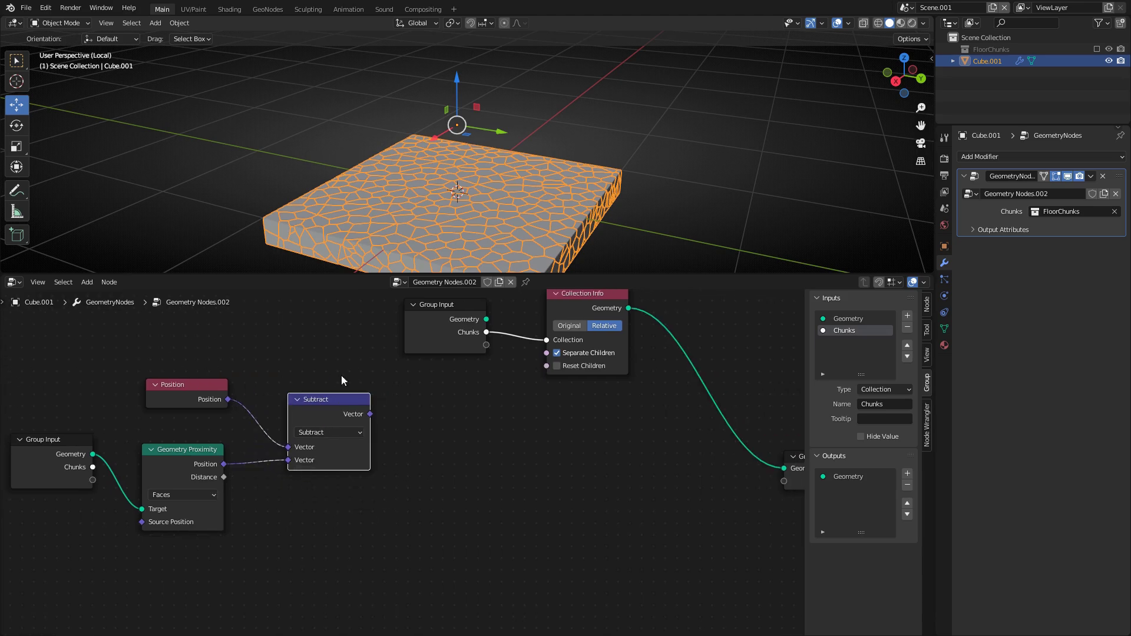
# Compare the arrow directions in Paint, return to Blender and swap the Subtract inputs back to Geometry Proximity minus Position
pyautogui.hotkey('alt', 'Tab')
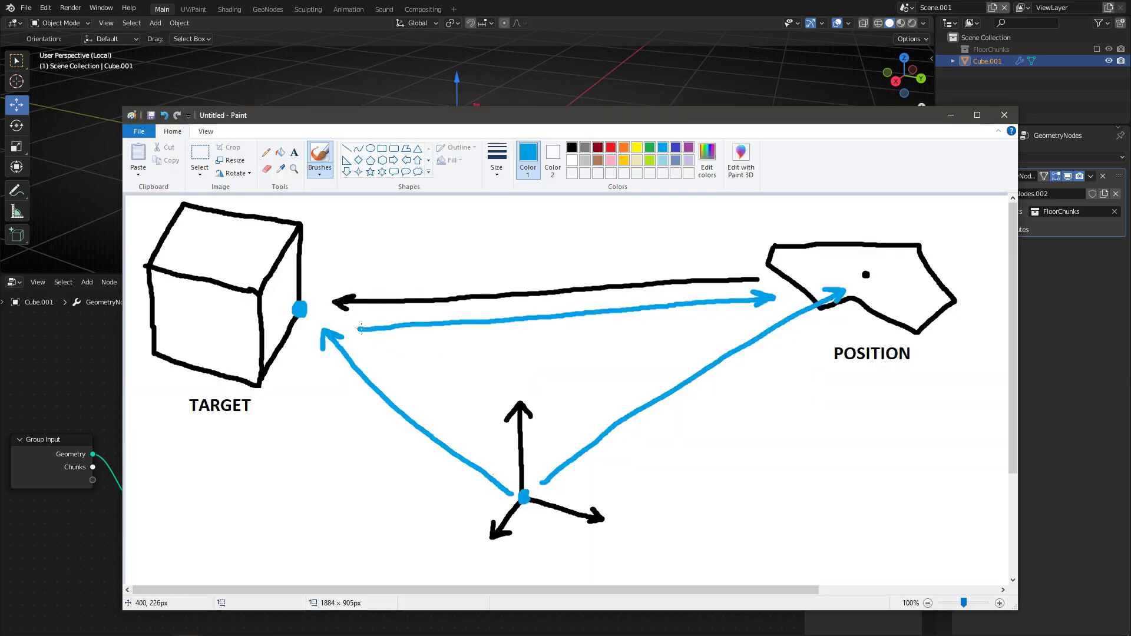
pyautogui.moveTo(361, 330)
pyautogui.mouseDown()
pyautogui.moveTo(385, 316)
pyautogui.moveTo(379, 341)
pyautogui.mouseUp()
pyautogui.hotkey('alt', 'Tab')
pyautogui.moveTo(289, 448); pyautogui.dragTo(289, 493)
pyautogui.moveTo(324, 452); pyautogui.dragTo(428, 440, button='middle')
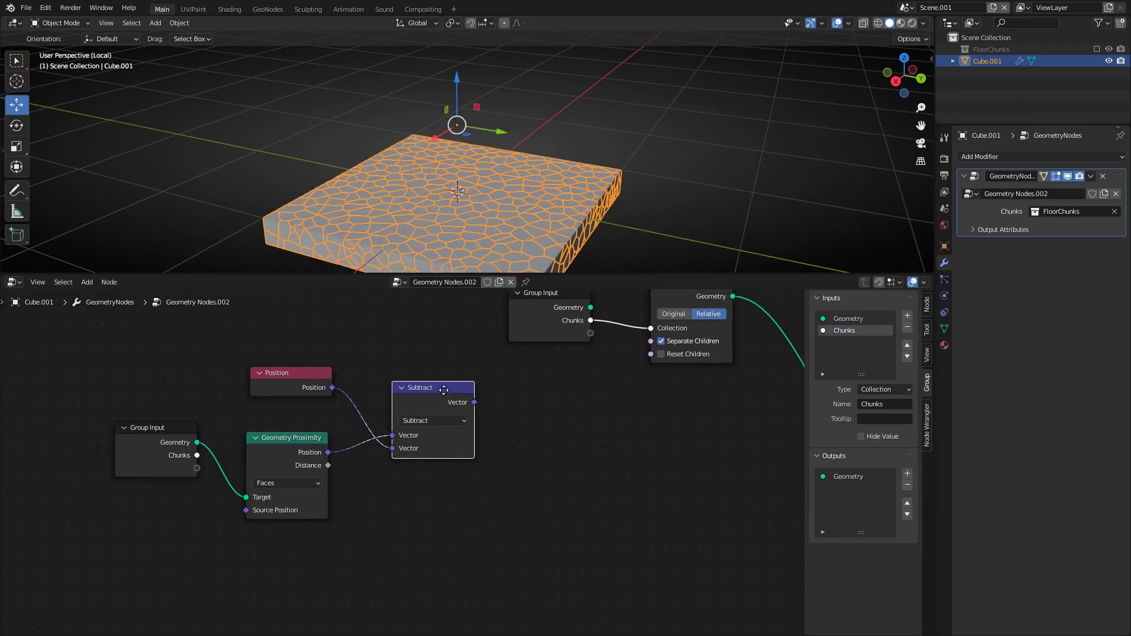
# Tidy the layout by nudging the Subtract and Position nodes into line with Geometry Proximity
pyautogui.moveTo(442, 388); pyautogui.dragTo(425, 385)
pyautogui.moveTo(313, 371); pyautogui.dragTo(308, 376)
pyautogui.moveTo(500, 370); pyautogui.dragTo(411, 390, button='middle')
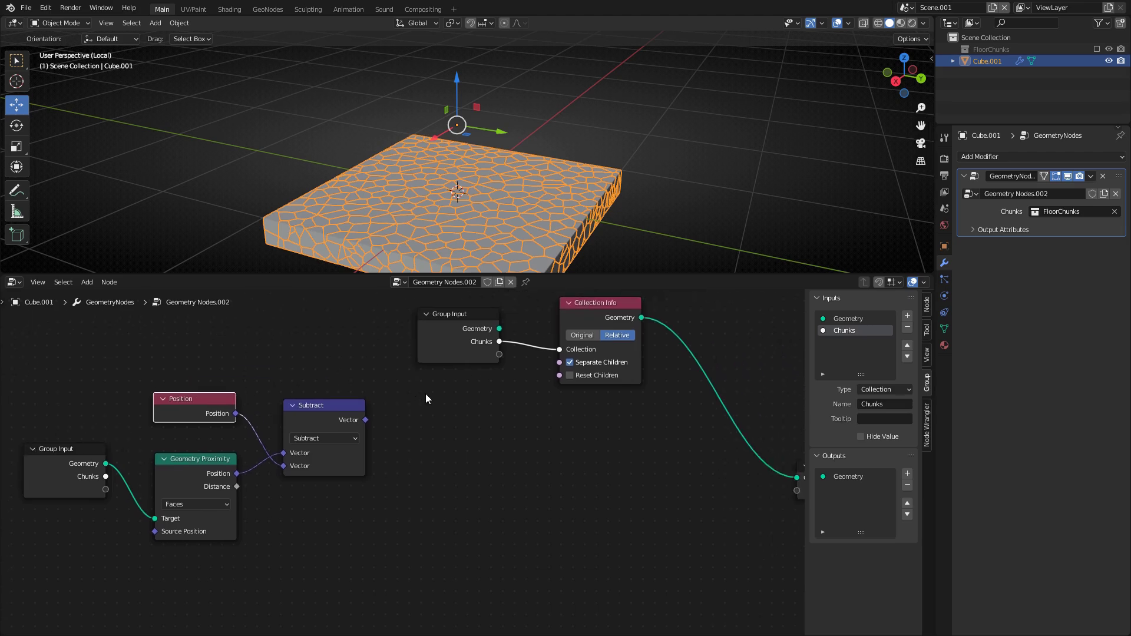
pyautogui.scroll(-2, 412, 433)
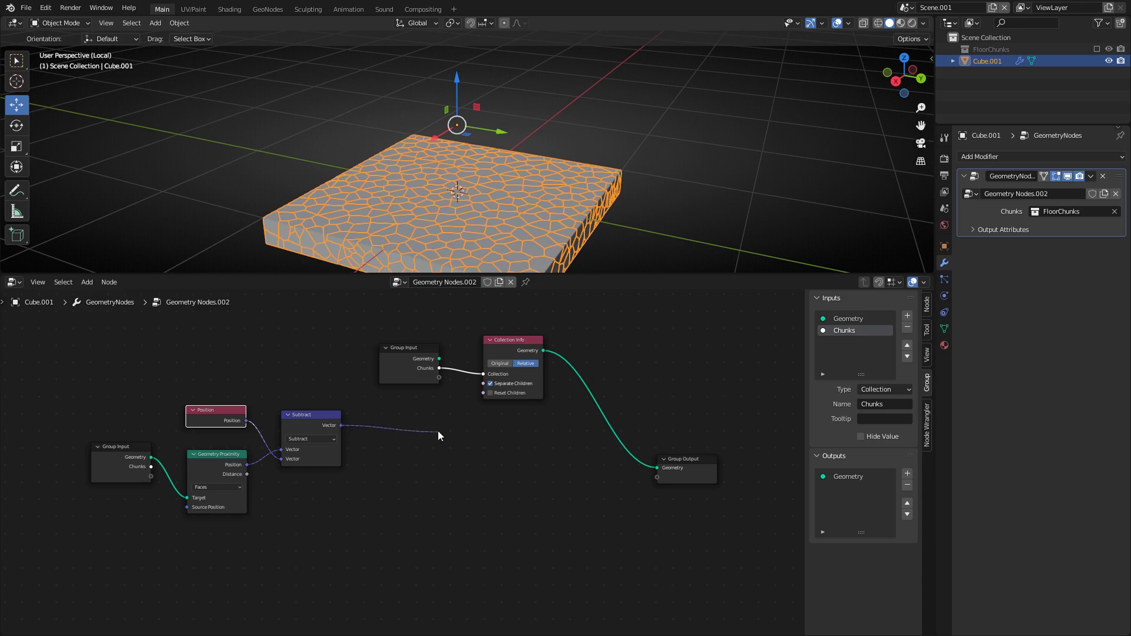
# Move the Chunks Group Input and Collection Info nodes together further away from Group Output to make room between them
pyautogui.moveTo(438, 432); pyautogui.dragTo(439, 429)
pyautogui.moveTo(439, 421); pyautogui.dragTo(371, 448, button='middle')
pyautogui.moveTo(314, 332); pyautogui.dragTo(511, 416)
pyautogui.press('g')
pyautogui.click(451, 354)
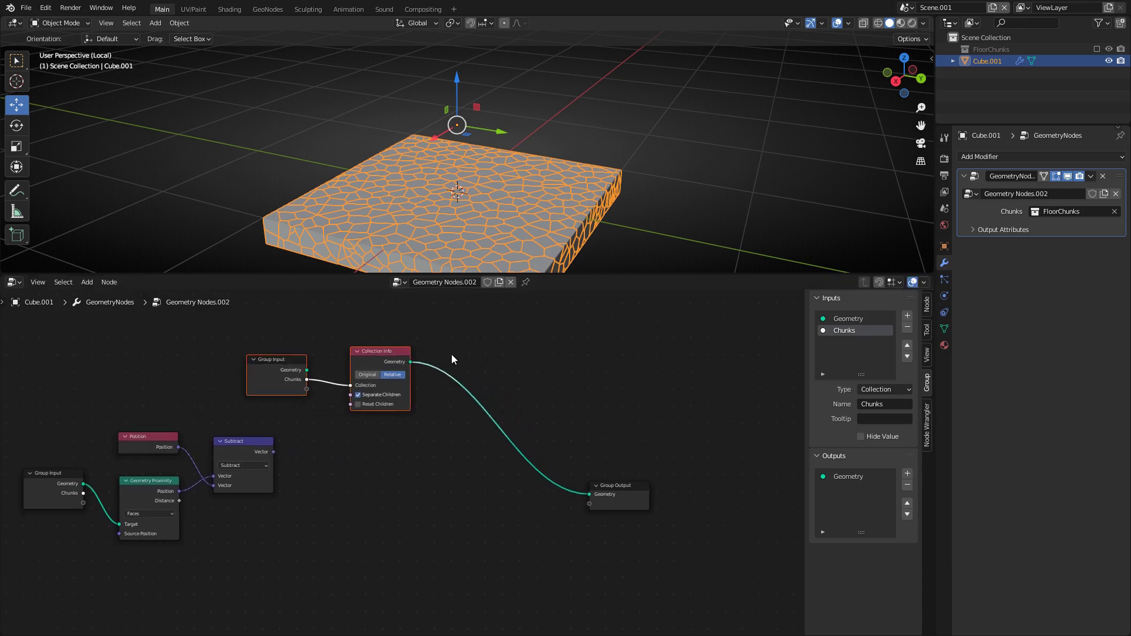
pyautogui.click(452, 355)
# Insert a Translate Instances node on the link between Collection Info and Group Output and adjust its placement
pyautogui.scroll(4, 451, 355)
pyautogui.moveTo(418, 368); pyautogui.dragTo(365, 434, button='middle')
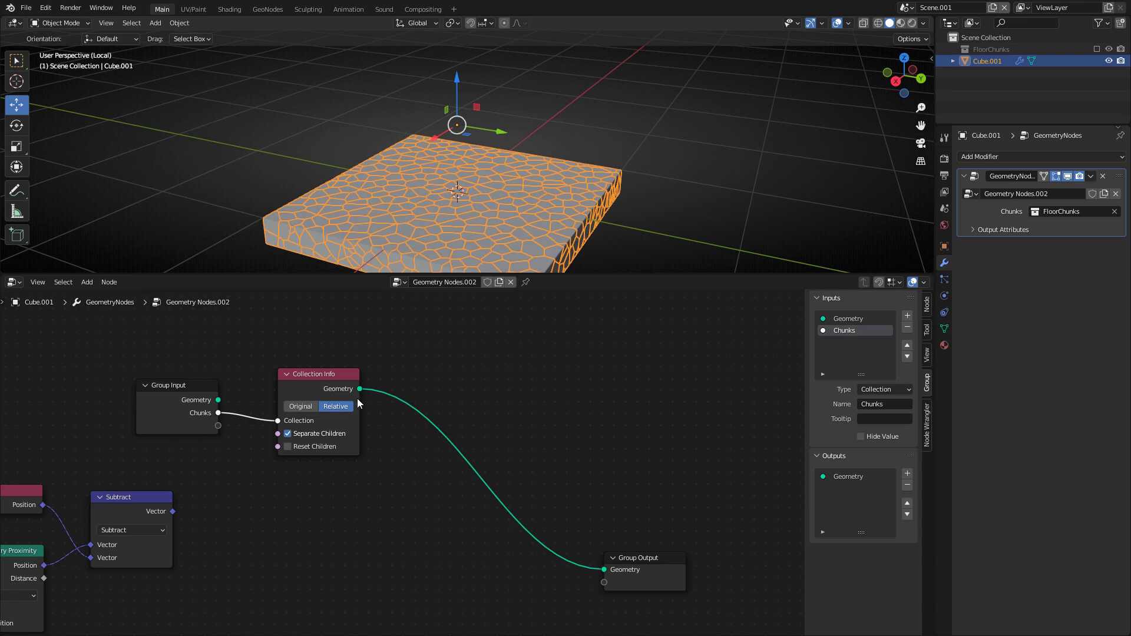
pyautogui.moveTo(384, 401); pyautogui.dragTo(330, 397, button='middle')
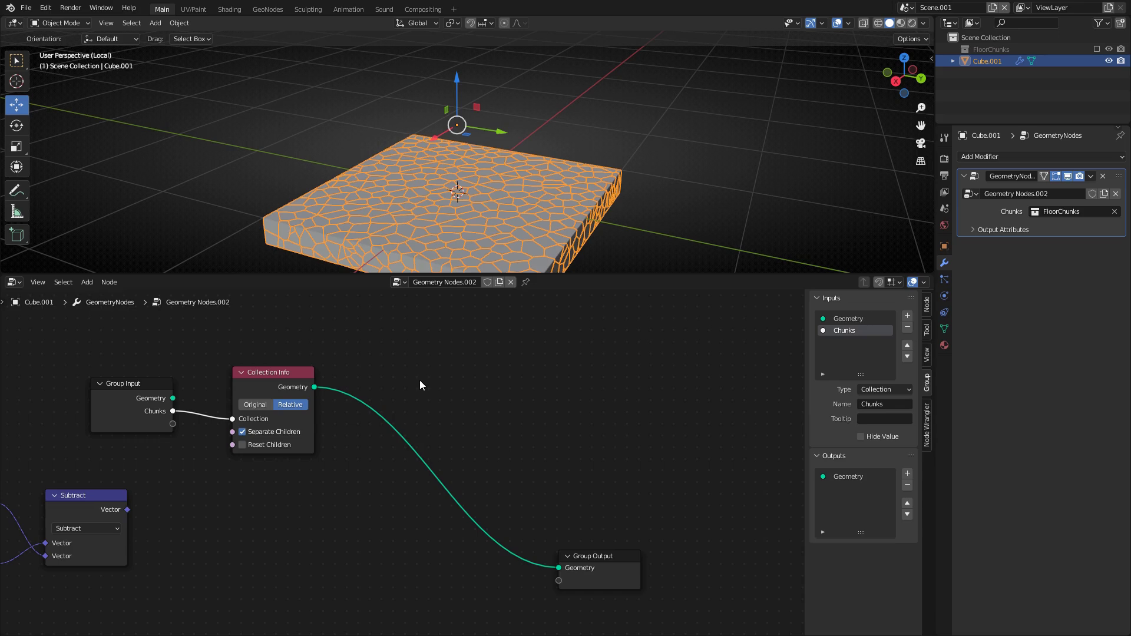
pyautogui.moveTo(441, 390); pyautogui.dragTo(465, 367, button='middle')
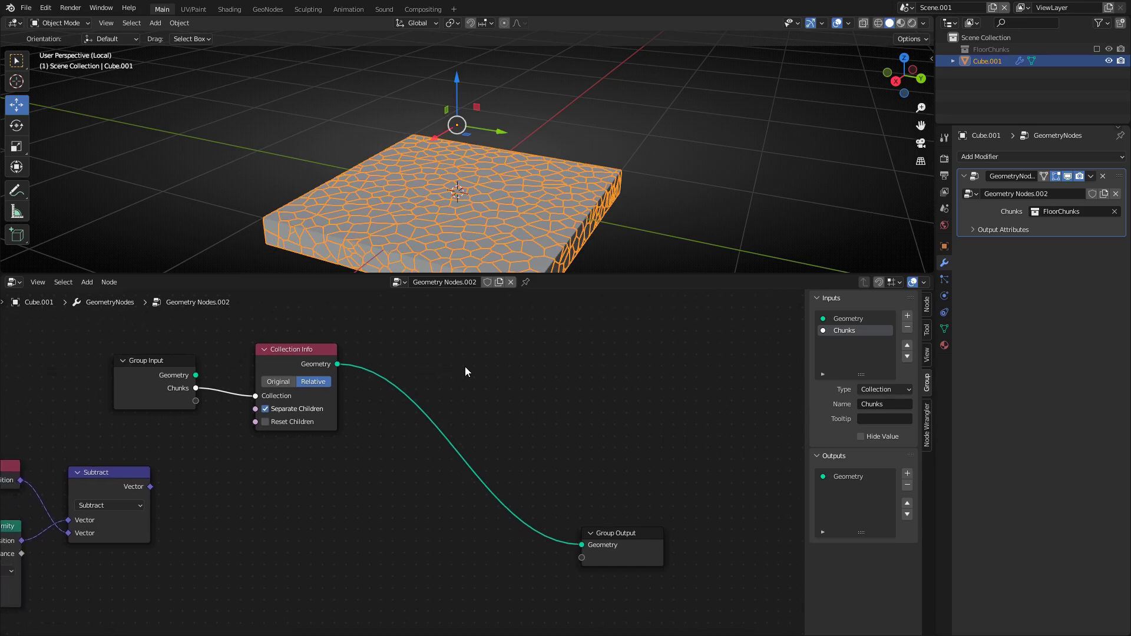
pyautogui.hotkey('shift', 'a')
pyautogui.moveTo(464, 367)
pyautogui.write('s')
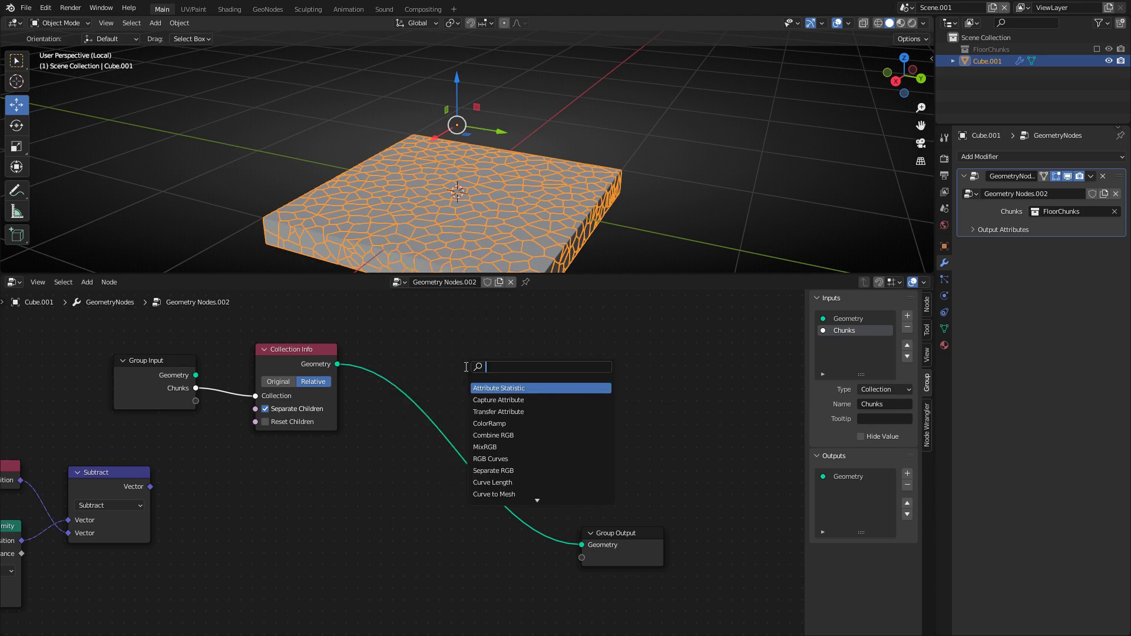
pyautogui.write('trans')
pyautogui.click(500, 400)
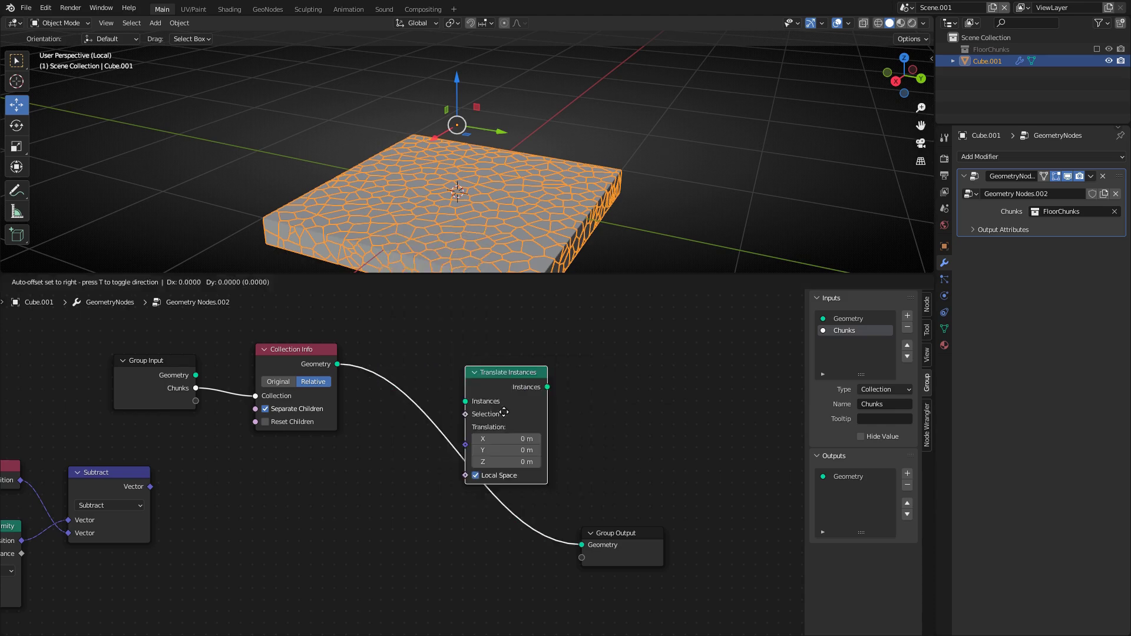
pyautogui.click(465, 413)
pyautogui.moveTo(419, 447); pyautogui.dragTo(484, 414, button='middle')
pyautogui.moveTo(540, 343); pyautogui.dragTo(507, 366)
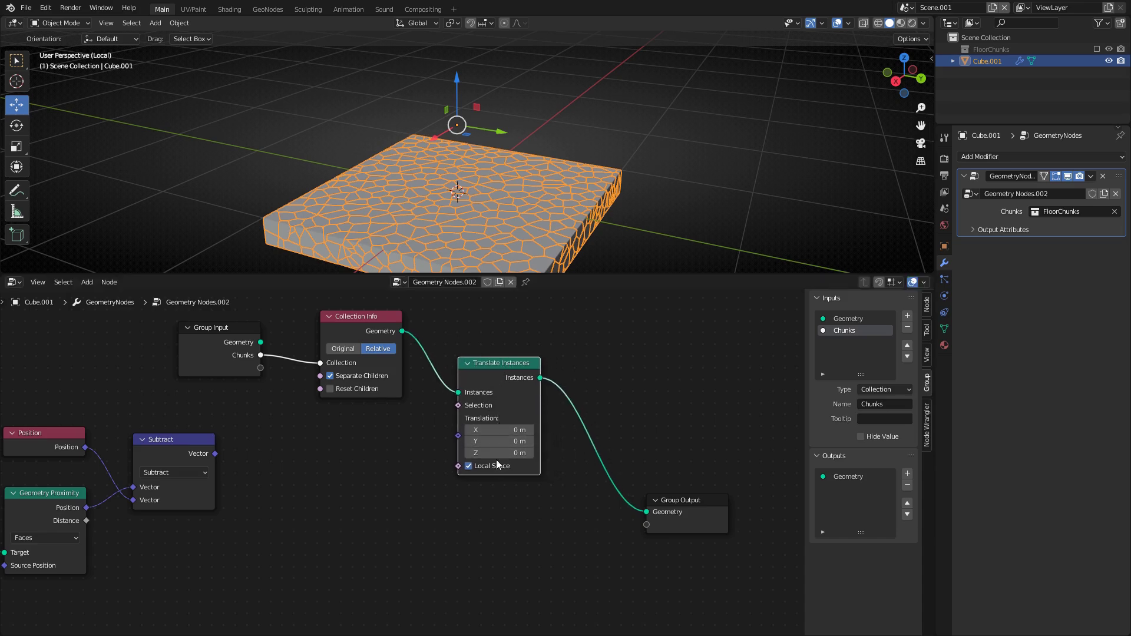
# Connect the Subtract node's Vector output to Translation on Translate Instances, then recheck the arrow diagram in Paint and return to Blender
pyautogui.moveTo(341, 449); pyautogui.dragTo(442, 451, button='middle')
pyautogui.moveTo(318, 458); pyautogui.dragTo(556, 439)
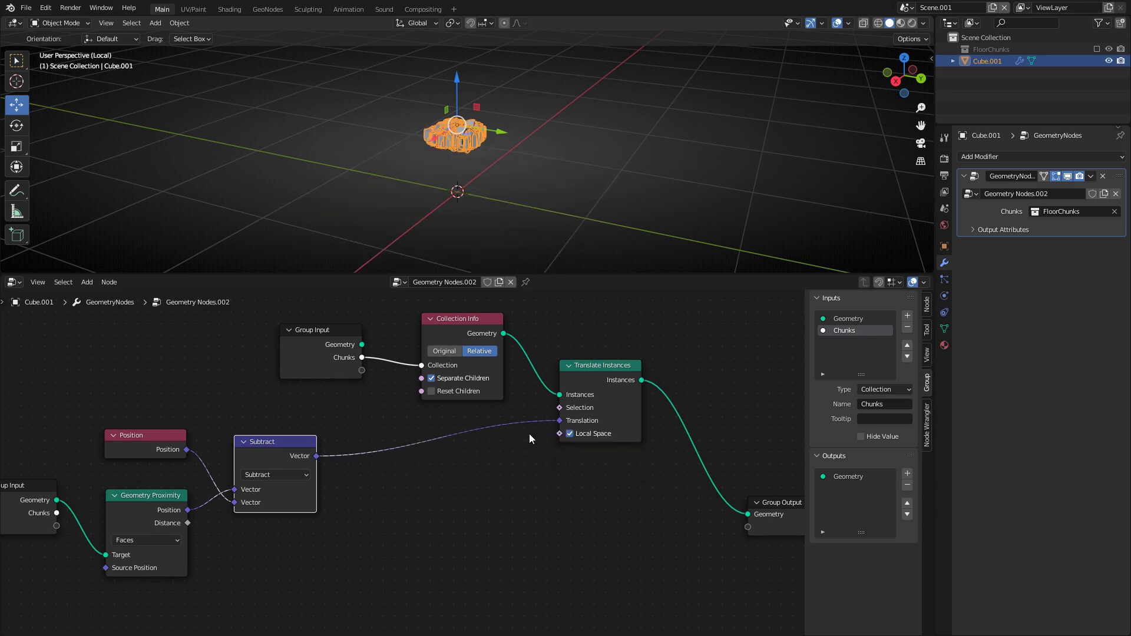
pyautogui.moveTo(525, 433); pyautogui.dragTo(526, 460, button='middle')
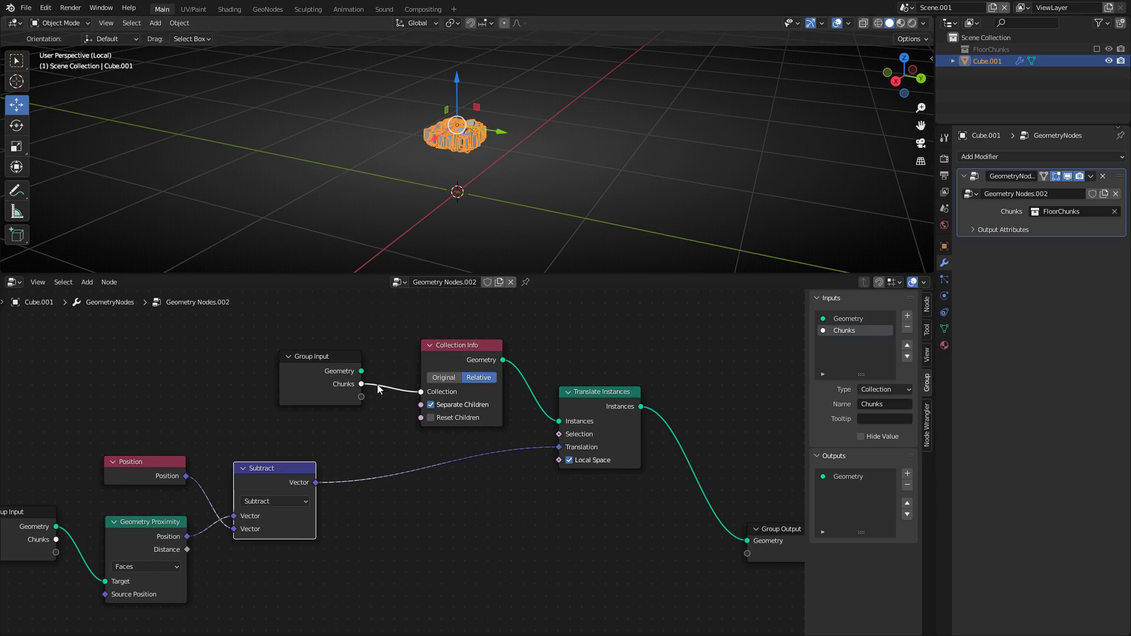
pyautogui.hotkey('alt', 'Tab')
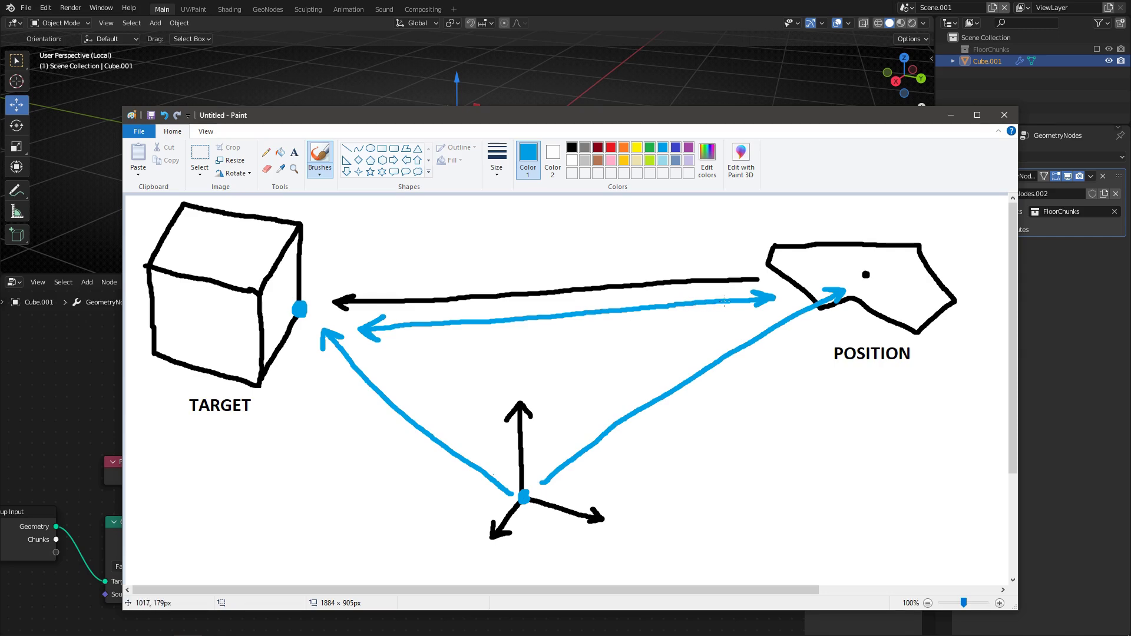
pyautogui.click(588, 9)
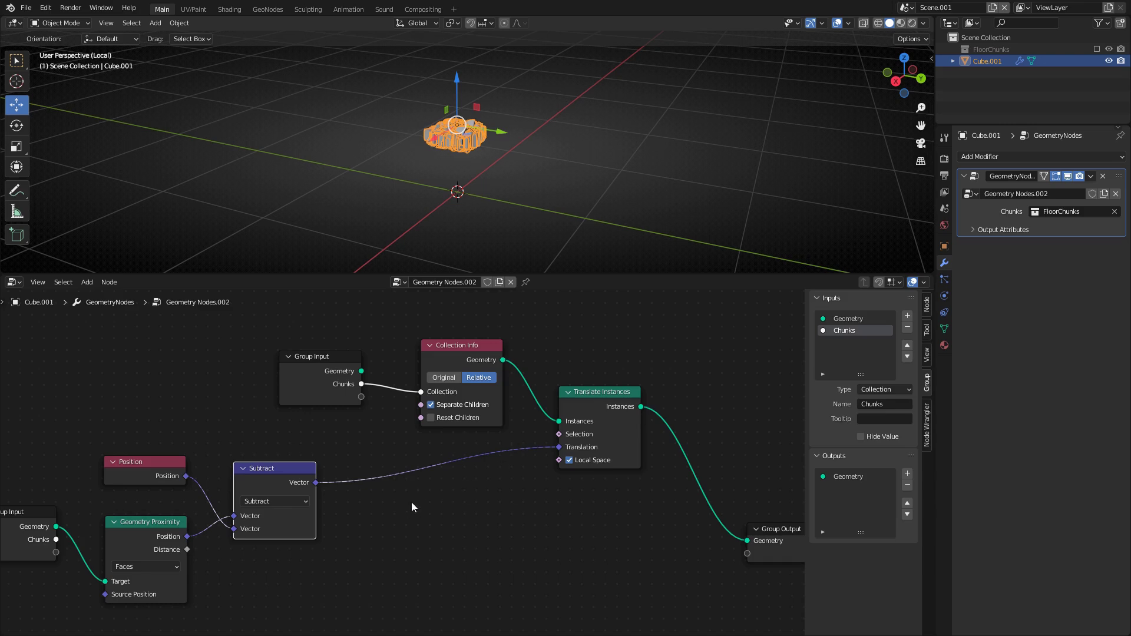
# Move the Group Input and Geometry Proximity nodes together, lower and further away from the Subtract and Position nodes
pyautogui.moveTo(386, 518); pyautogui.dragTo(428, 465, button='middle')
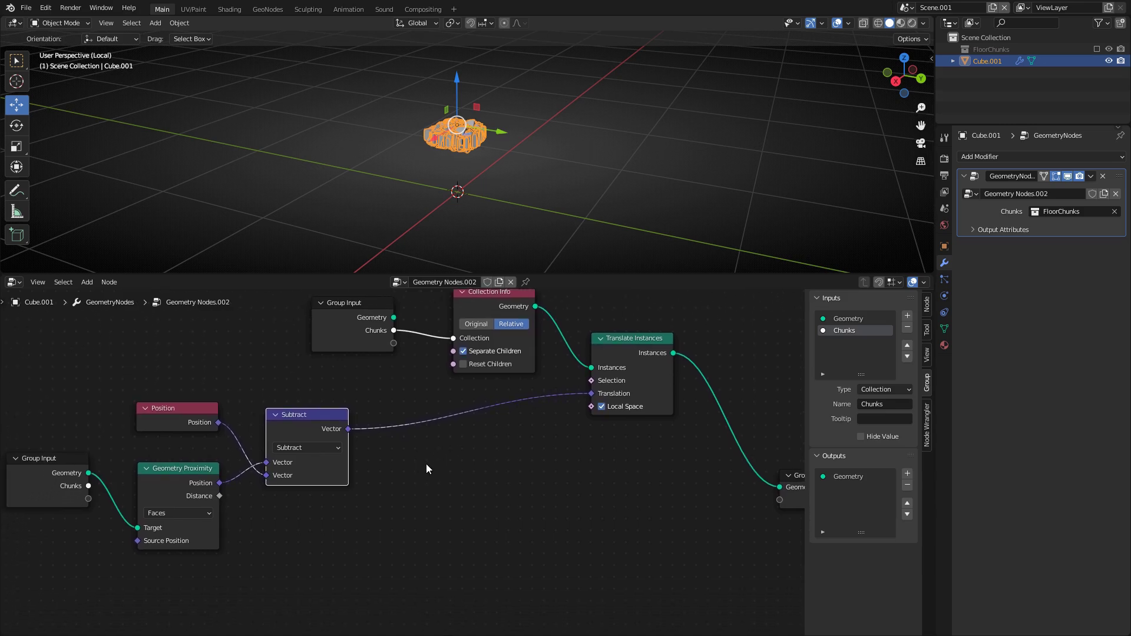
pyautogui.moveTo(441, 464); pyautogui.dragTo(536, 373, button='middle')
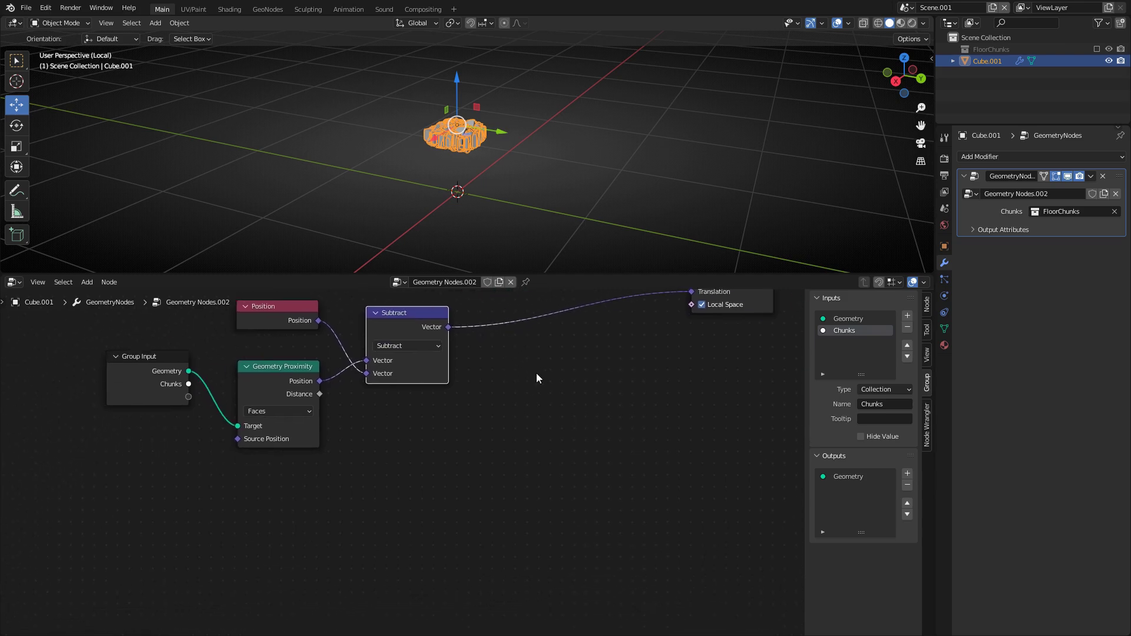
pyautogui.moveTo(159, 362); pyautogui.dragTo(163, 402)
pyautogui.keyDown('shift'); pyautogui.click(305, 382); pyautogui.keyUp('shift')
pyautogui.moveTo(304, 390); pyautogui.dragTo(287, 426)
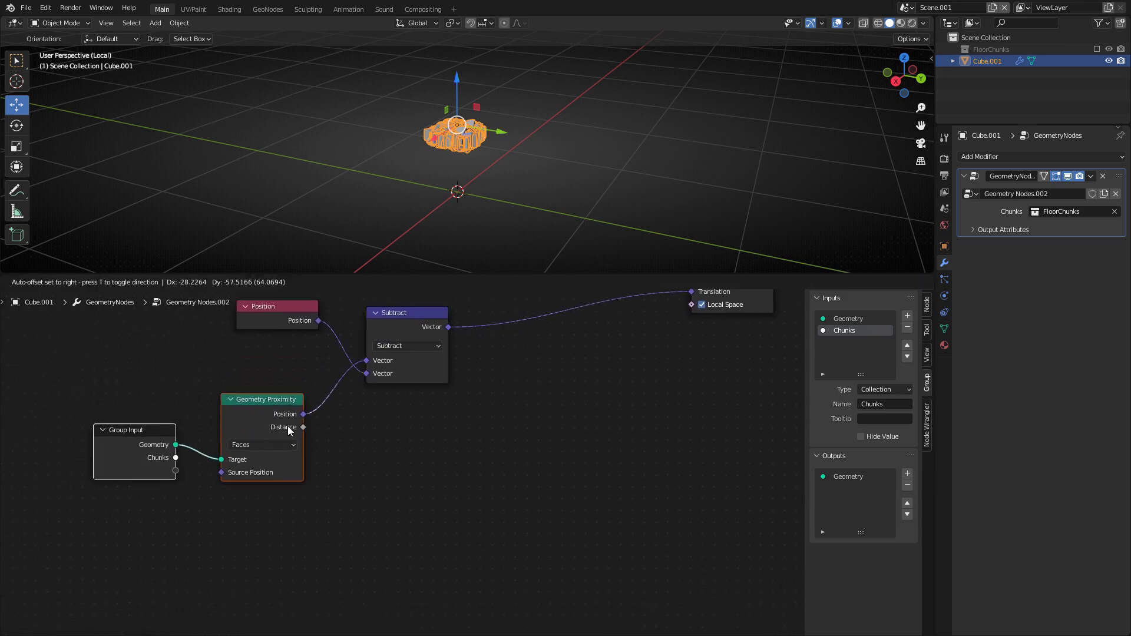
pyautogui.click(330, 439)
pyautogui.moveTo(374, 428); pyautogui.dragTo(355, 451)
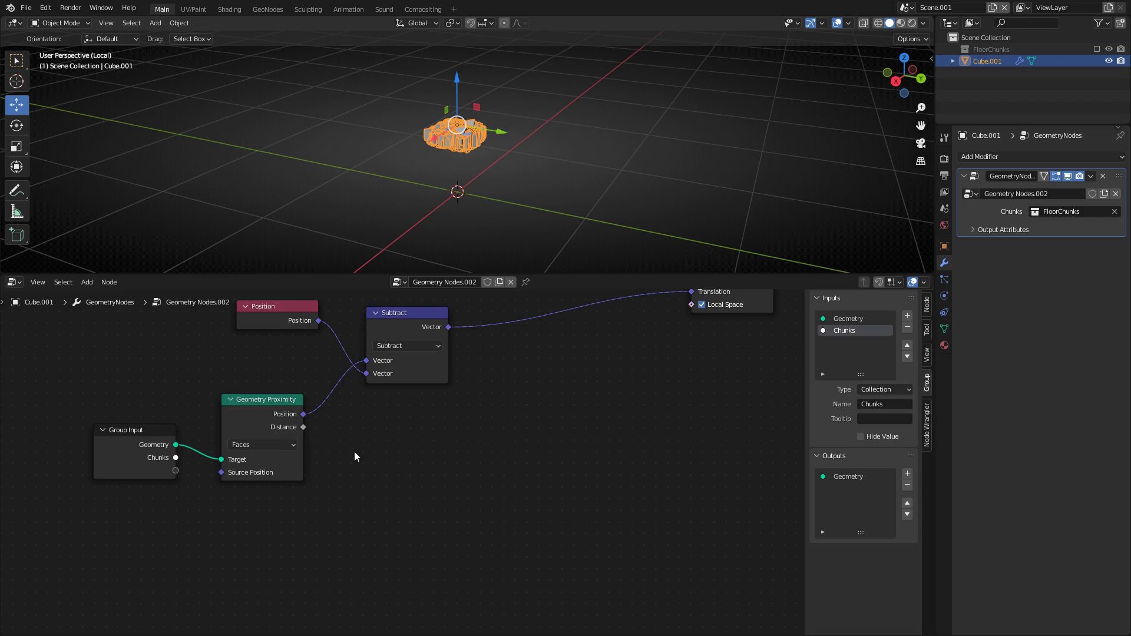
pyautogui.moveTo(304, 414); pyautogui.dragTo(375, 425)
# Annotate the empty node editor space below Geometry Proximity with a square for the target and an irregular outline for a chunk
pyautogui.moveTo(379, 426)
pyautogui.mouseDown(button='middle')
pyautogui.moveTo(341, 436)
pyautogui.moveTo(367, 427)
pyautogui.mouseUp(button='middle')
pyautogui.press('n')
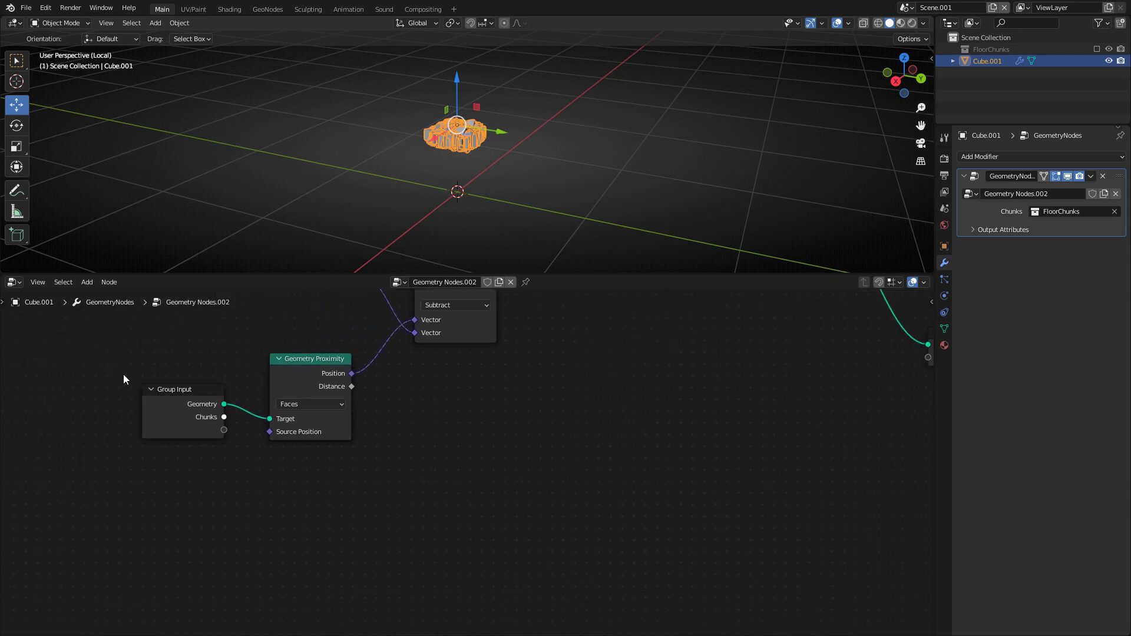
pyautogui.press('n')
pyautogui.press('t')
pyautogui.press('t')
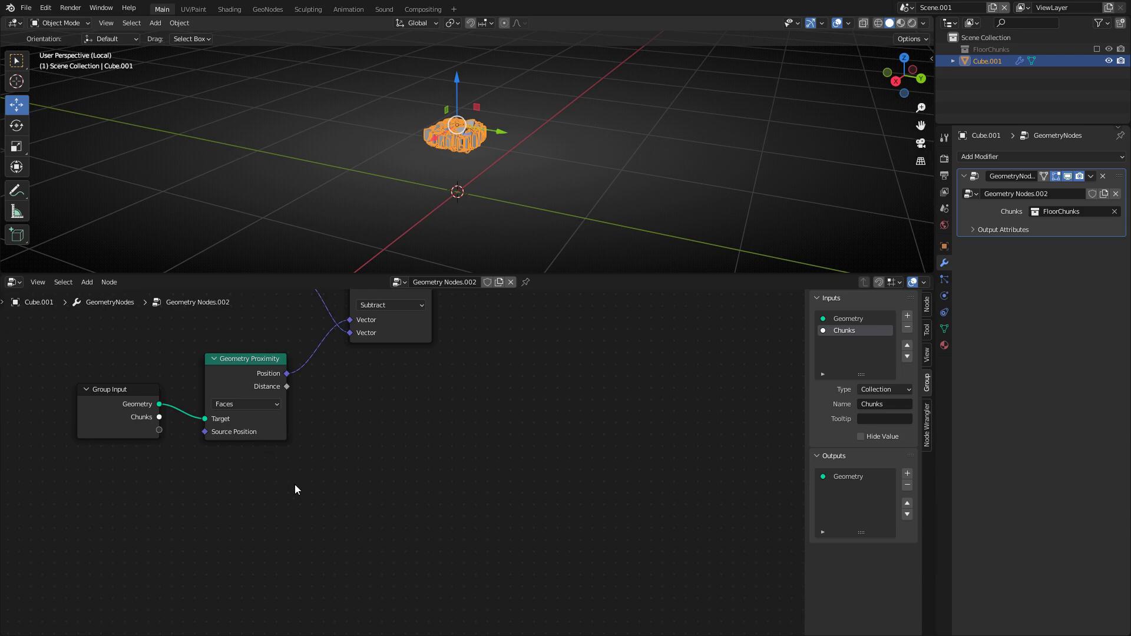
pyautogui.moveTo(295, 484); pyautogui.dragTo(285, 426, button='middle')
pyautogui.moveTo(225, 461)
pyautogui.mouseDown()
pyautogui.moveTo(299, 495)
pyautogui.moveTo(273, 519)
pyautogui.moveTo(228, 521)
pyautogui.moveTo(224, 461)
pyautogui.mouseUp()
pyautogui.moveTo(538, 492)
pyautogui.mouseDown()
pyautogui.moveTo(594, 477)
pyautogui.moveTo(557, 527)
pyautogui.moveTo(533, 488)
pyautogui.mouseUp()
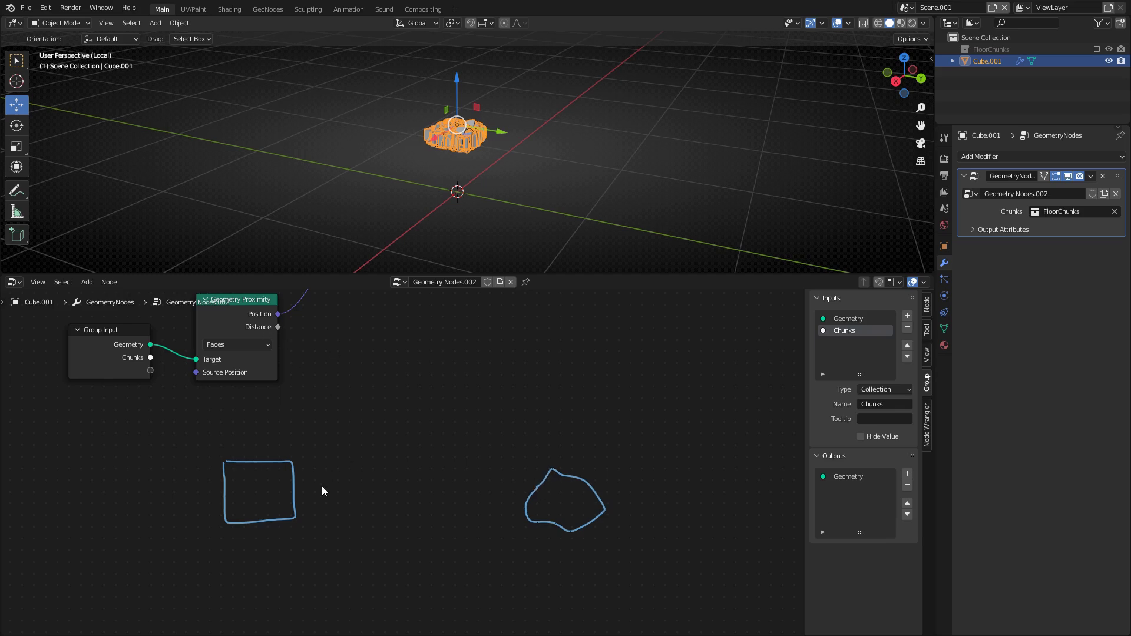
# Draw a distance line with end ticks between the square and the chunk outline, labelled 0 at the square and 10 at the chunk
pyautogui.moveTo(313, 495); pyautogui.dragTo(503, 494)
pyautogui.moveTo(504, 477); pyautogui.dragTo(504, 505)
pyautogui.moveTo(313, 482); pyautogui.dragTo(317, 506)
pyautogui.moveTo(317, 447); pyautogui.dragTo(318, 449)
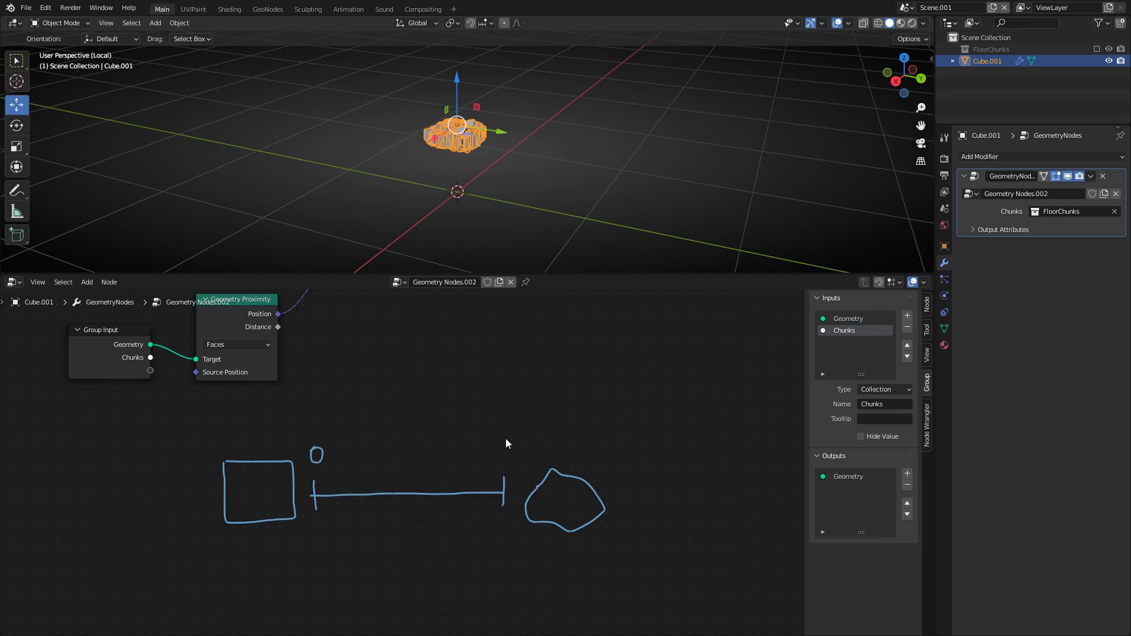
pyautogui.moveTo(496, 451); pyautogui.dragTo(502, 468)
pyautogui.moveTo(487, 472); pyautogui.dragTo(530, 439)
# Sketch a second scale beyond the chunk outline with three ticks labelled 1, 0 and 0
pyautogui.moveTo(260, 326); pyautogui.dragTo(289, 365, button='middle')
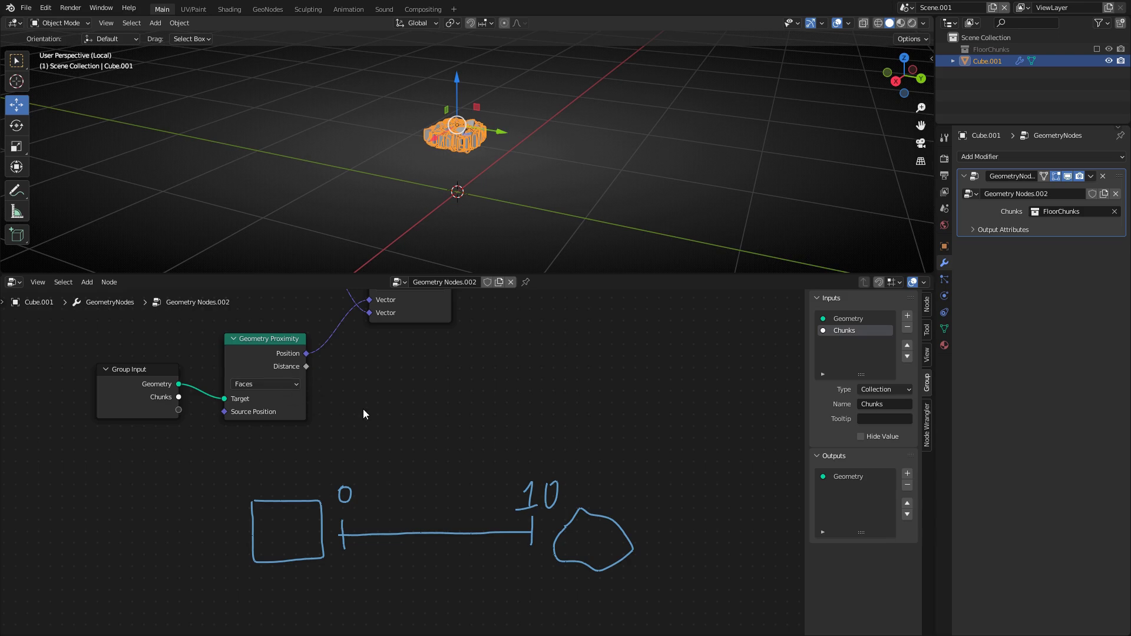
pyautogui.moveTo(364, 410); pyautogui.dragTo(328, 303, button='middle')
pyautogui.moveTo(491, 412); pyautogui.dragTo(274, 427, button='middle')
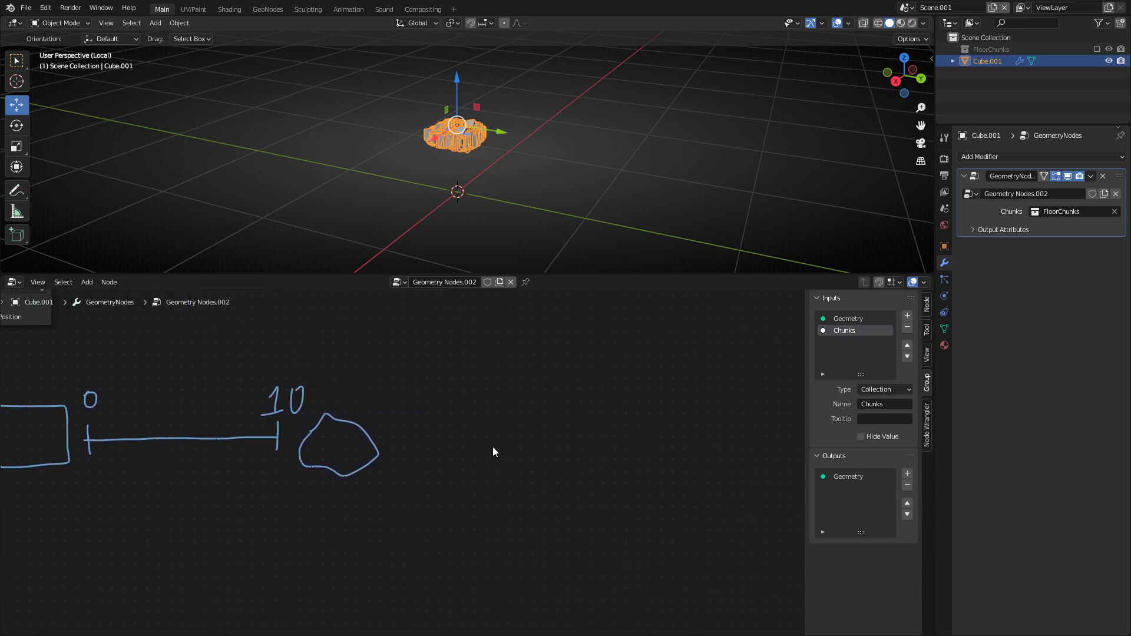
pyautogui.moveTo(527, 430); pyautogui.dragTo(528, 464)
pyautogui.moveTo(528, 384); pyautogui.dragTo(537, 408)
pyautogui.moveTo(663, 387)
pyautogui.mouseDown()
pyautogui.moveTo(654, 396)
pyautogui.moveTo(664, 386)
pyautogui.mouseUp()
pyautogui.moveTo(667, 444); pyautogui.dragTo(665, 459)
pyautogui.moveTo(528, 446); pyautogui.dragTo(750, 442)
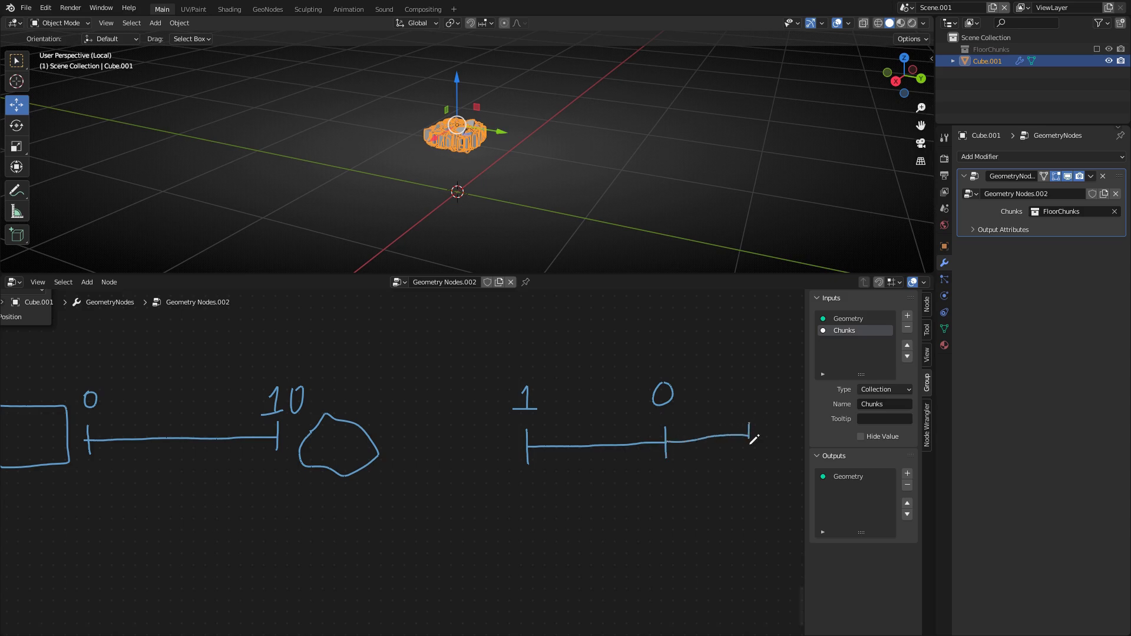
pyautogui.moveTo(743, 384)
pyautogui.mouseDown()
pyautogui.moveTo(755, 380)
pyautogui.moveTo(745, 382)
pyautogui.mouseUp()
# Draw a downward arrow labelled /10 below the distance line and a 0 to 1 scale beneath it, erasing the extra segment marked 2
pyautogui.moveTo(331, 426); pyautogui.dragTo(504, 396, button='middle')
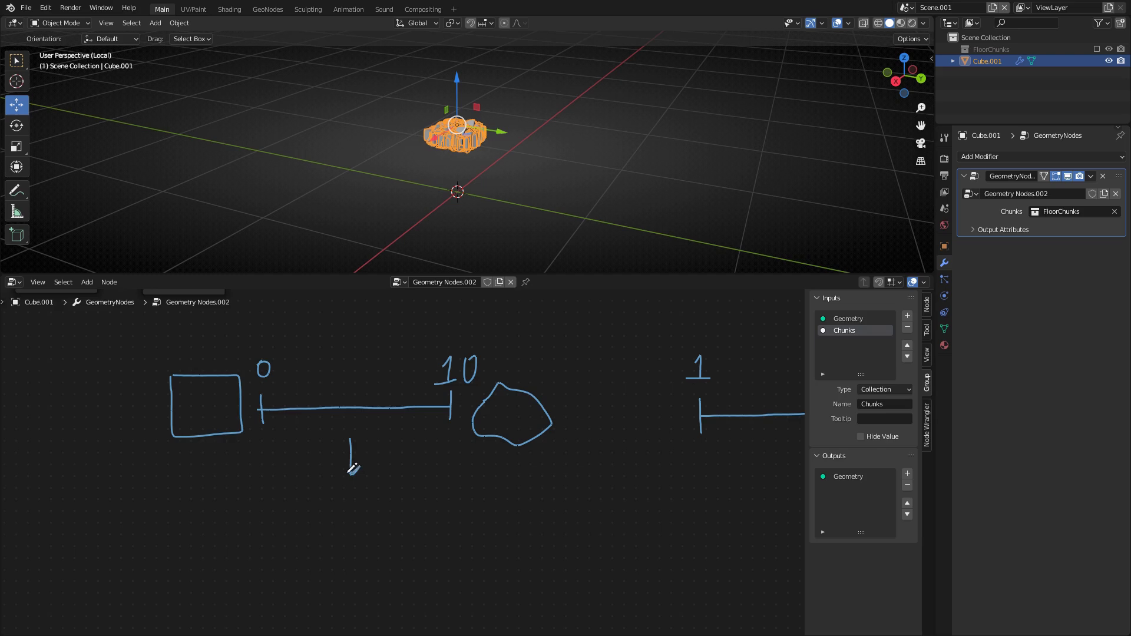
pyautogui.moveTo(352, 470); pyautogui.dragTo(351, 480)
pyautogui.moveTo(342, 470); pyautogui.dragTo(415, 478)
pyautogui.moveTo(320, 515); pyautogui.dragTo(341, 473, button='middle')
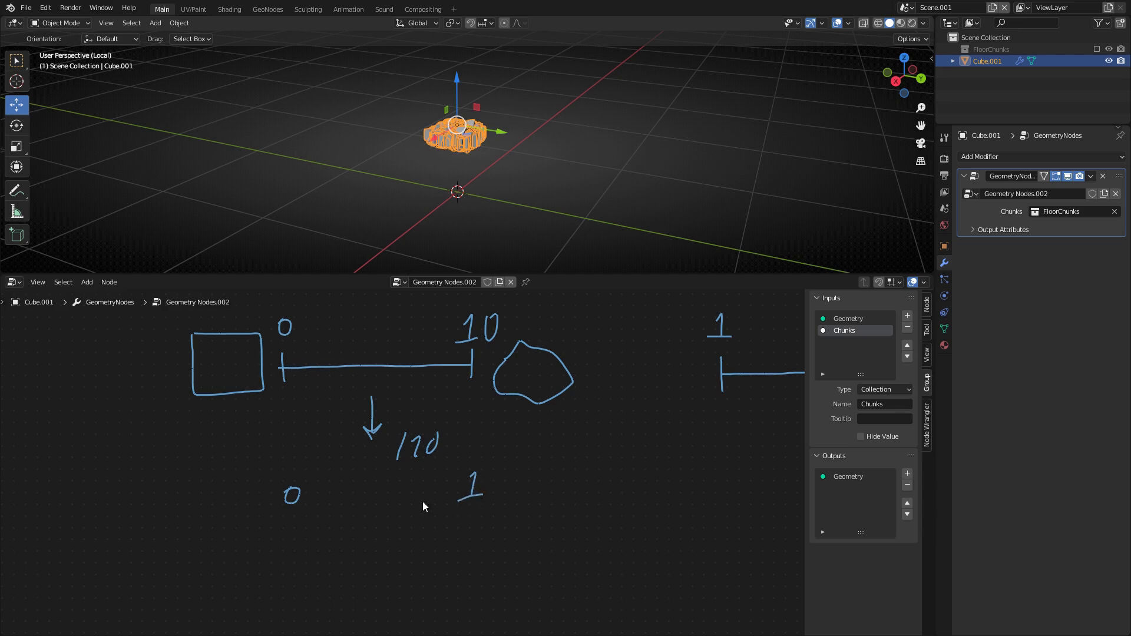
pyautogui.moveTo(325, 516); pyautogui.dragTo(440, 514)
pyautogui.moveTo(482, 471)
pyautogui.keyDown('ctrl'); pyautogui.mouseDown()
pyautogui.moveTo(477, 492)
pyautogui.moveTo(443, 488)
pyautogui.moveTo(531, 498)
pyautogui.mouseUp(); pyautogui.keyUp('ctrl')
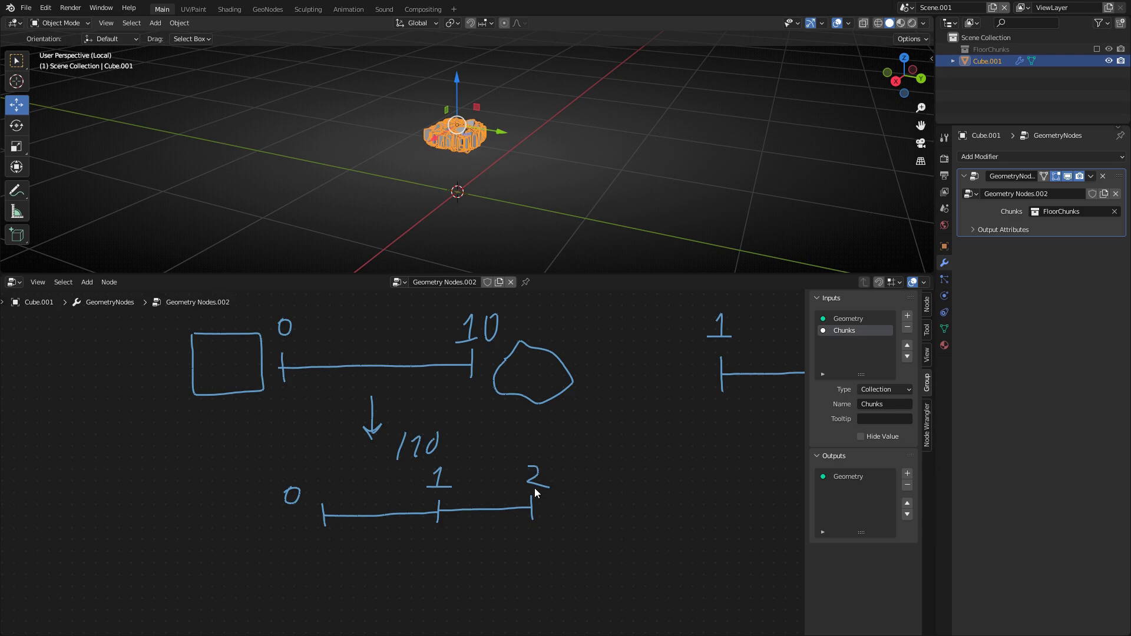
pyautogui.moveTo(537, 477)
pyautogui.keyDown('ctrl'); pyautogui.mouseDown()
pyautogui.moveTo(468, 537)
pyautogui.moveTo(458, 519)
pyautogui.mouseUp(); pyautogui.keyUp('ctrl')
# Draw an arrow from the 0 to 1 scale to the 1-0-0 scale, label it 1-X (CLAMP), and box the 1-0-0 scale
pyautogui.moveTo(382, 484); pyautogui.dragTo(285, 507, button='middle')
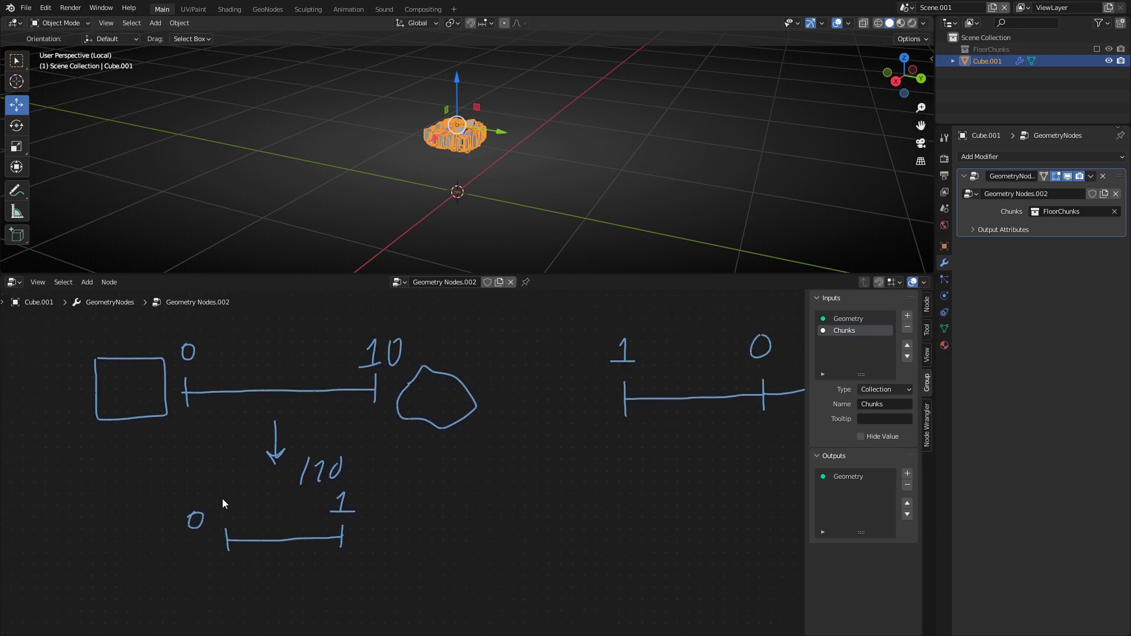
pyautogui.moveTo(439, 436); pyautogui.dragTo(238, 516, button='middle')
pyautogui.moveTo(459, 442); pyautogui.dragTo(598, 346, button='middle')
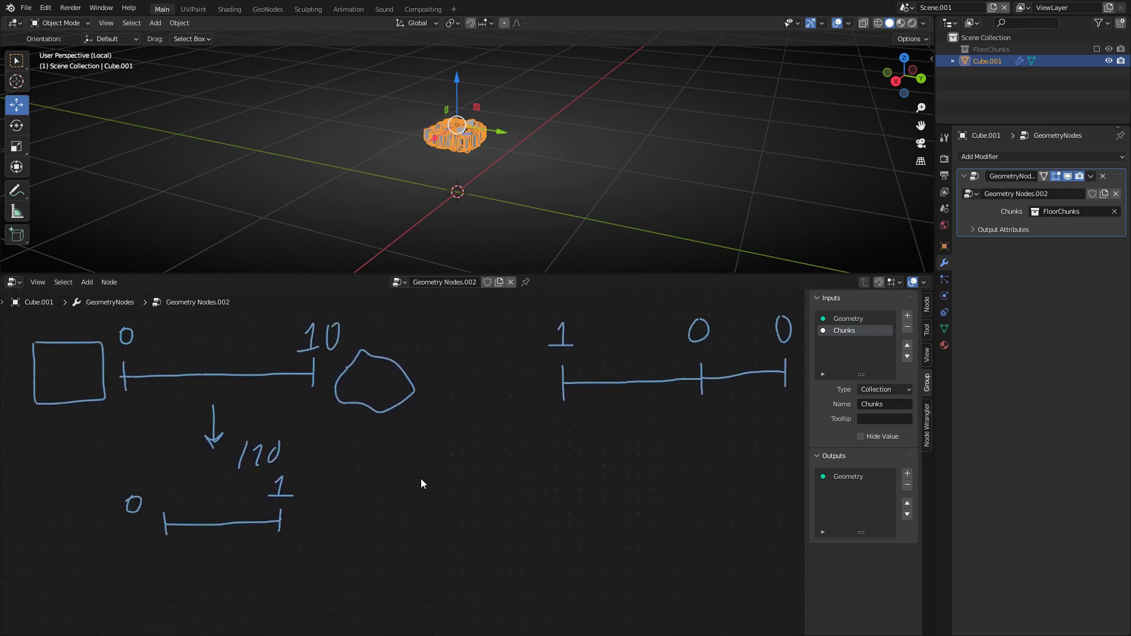
pyautogui.moveTo(405, 488); pyautogui.dragTo(412, 507)
pyautogui.moveTo(345, 483); pyautogui.dragTo(518, 417)
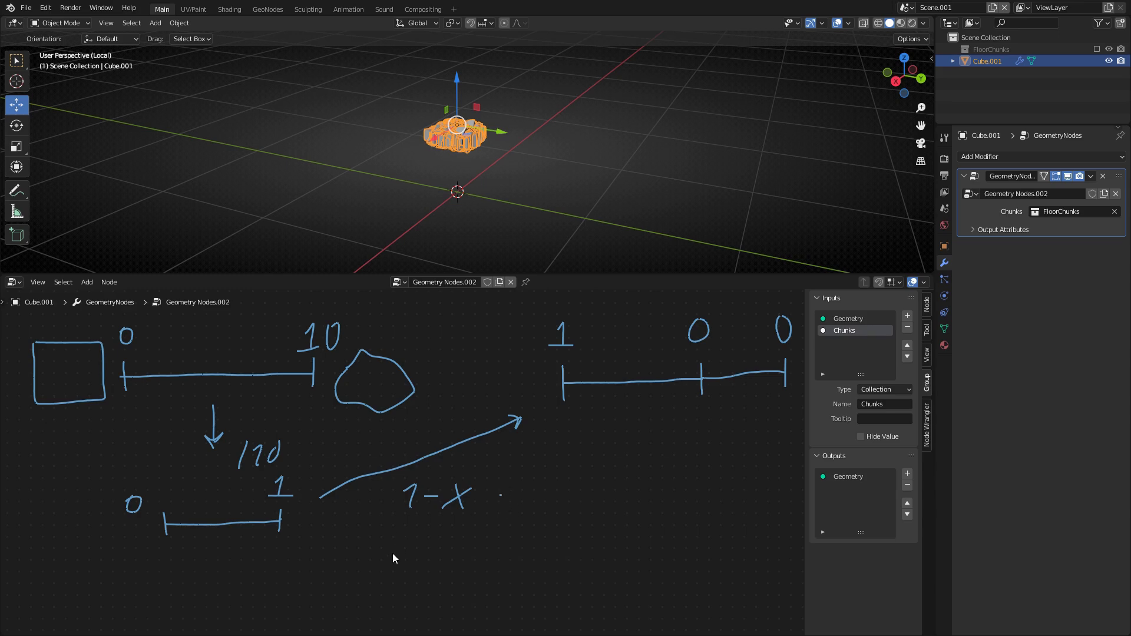
pyautogui.moveTo(421, 547); pyautogui.dragTo(511, 548)
pyautogui.moveTo(519, 574)
pyautogui.mouseDown()
pyautogui.moveTo(519, 529)
pyautogui.moveTo(520, 545)
pyautogui.mouseUp()
pyautogui.moveTo(536, 561); pyautogui.dragTo(547, 504)
pyautogui.moveTo(441, 452)
pyautogui.mouseDown(button='middle')
pyautogui.moveTo(522, 446)
pyautogui.moveTo(261, 497)
pyautogui.moveTo(432, 440)
pyautogui.moveTo(493, 434)
pyautogui.moveTo(314, 501)
pyautogui.mouseUp(button='middle')
pyautogui.moveTo(373, 372)
pyautogui.mouseDown()
pyautogui.moveTo(624, 358)
pyautogui.moveTo(395, 500)
pyautogui.moveTo(363, 357)
pyautogui.mouseUp()
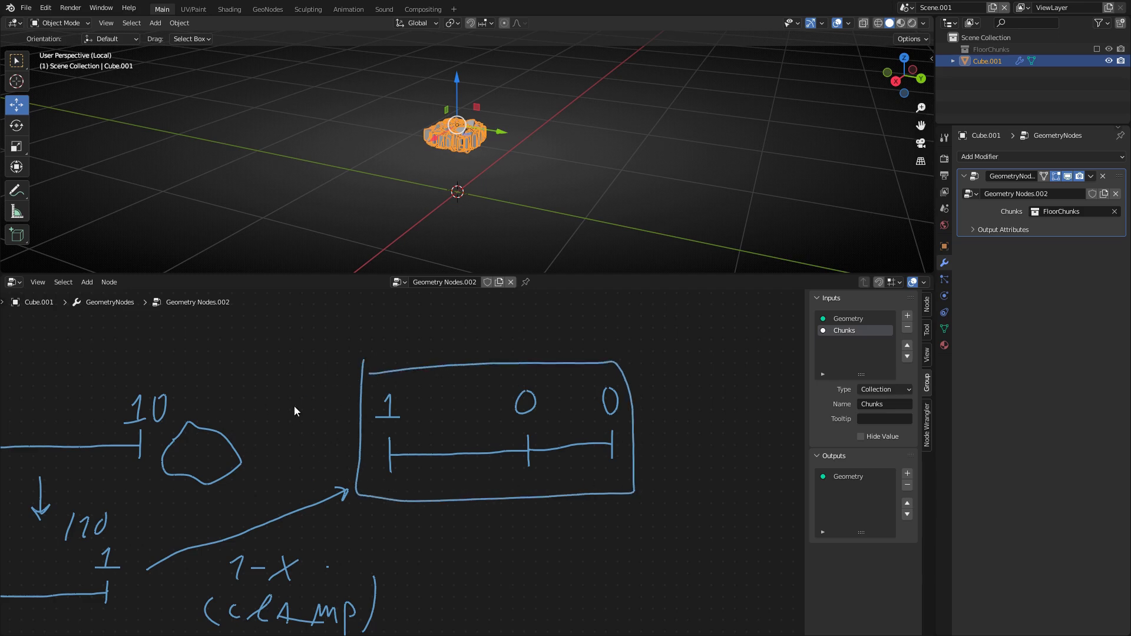
# Switch from annotating to box selection and move all the nodes together up away from the sketch
pyautogui.moveTo(249, 395); pyautogui.dragTo(398, 394, button='middle')
pyautogui.moveTo(384, 331); pyautogui.dragTo(406, 489, button='middle')
pyautogui.moveTo(342, 426); pyautogui.dragTo(441, 488, button='middle')
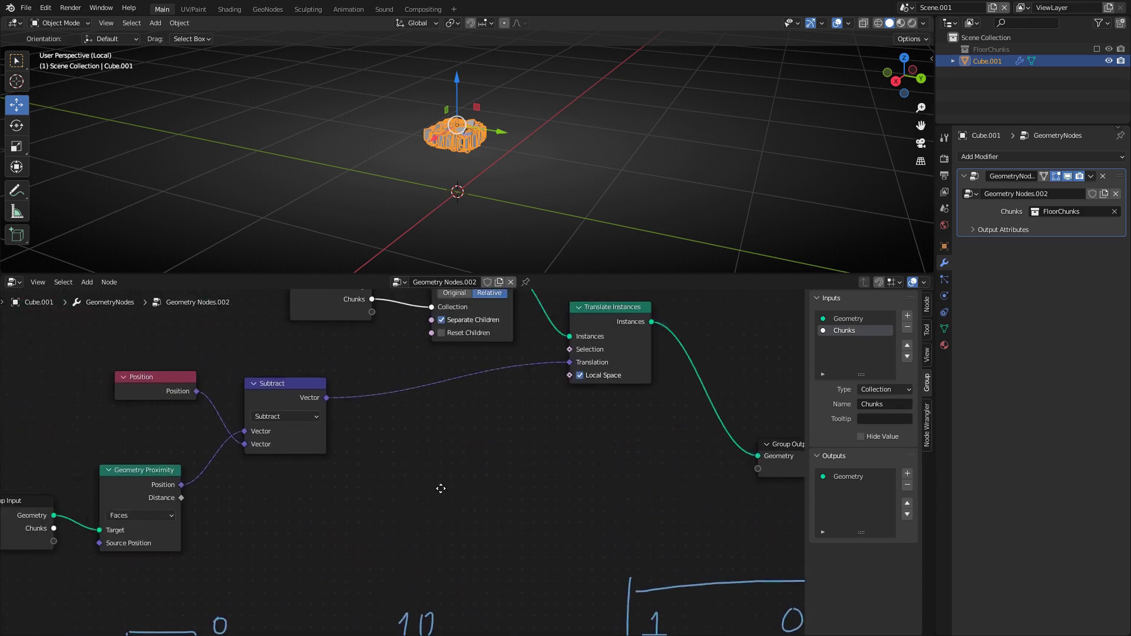
pyautogui.scroll(-6, 433, 485)
pyautogui.scroll(-2, 433, 489)
pyautogui.press('t')
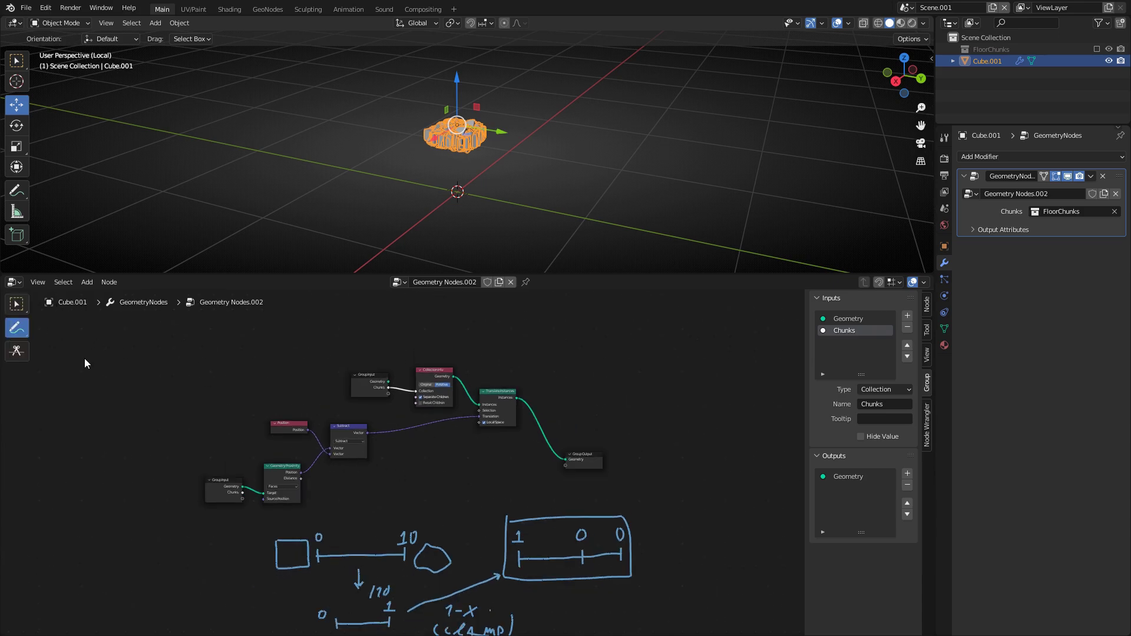
pyautogui.click(16, 311)
pyautogui.moveTo(159, 357); pyautogui.dragTo(634, 500)
pyautogui.press('g')
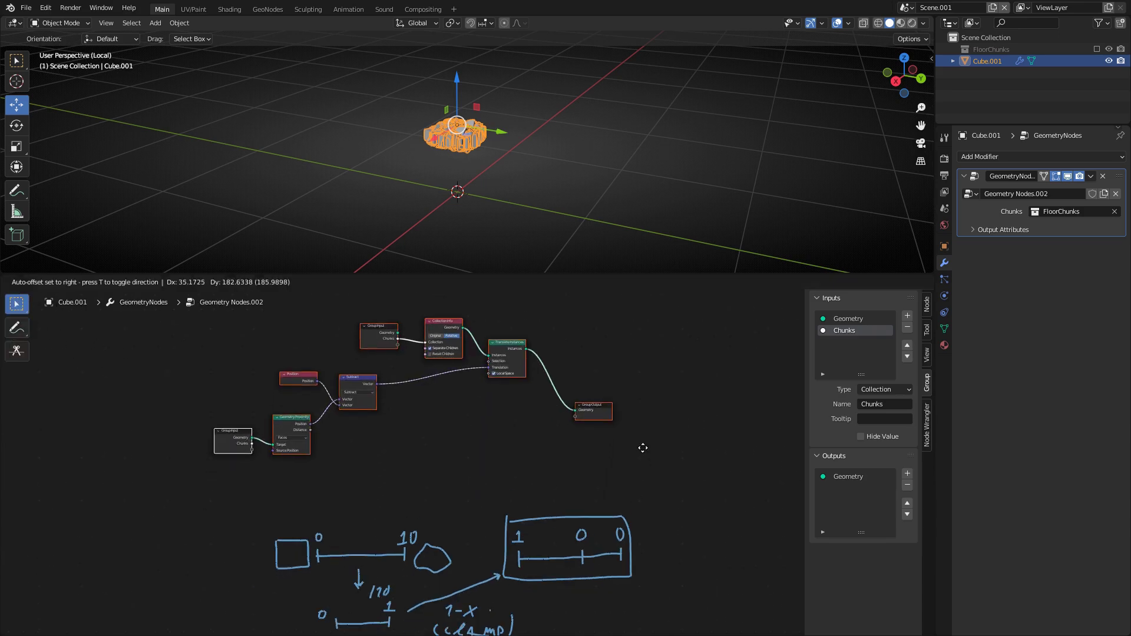
pyautogui.click(643, 447)
pyautogui.click(425, 462)
# Add a Math node beside Geometry Proximity, below the vector Subtract node, and set its operation to Divide
pyautogui.scroll(5, 425, 464)
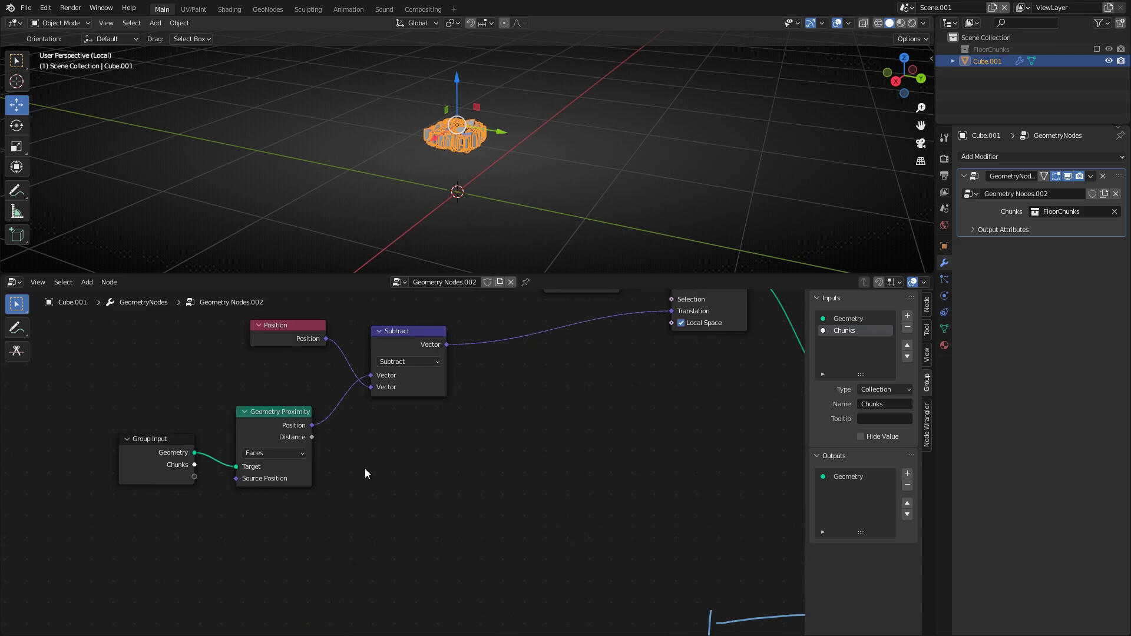
pyautogui.hotkey('shift', 'a')
pyautogui.write('s')
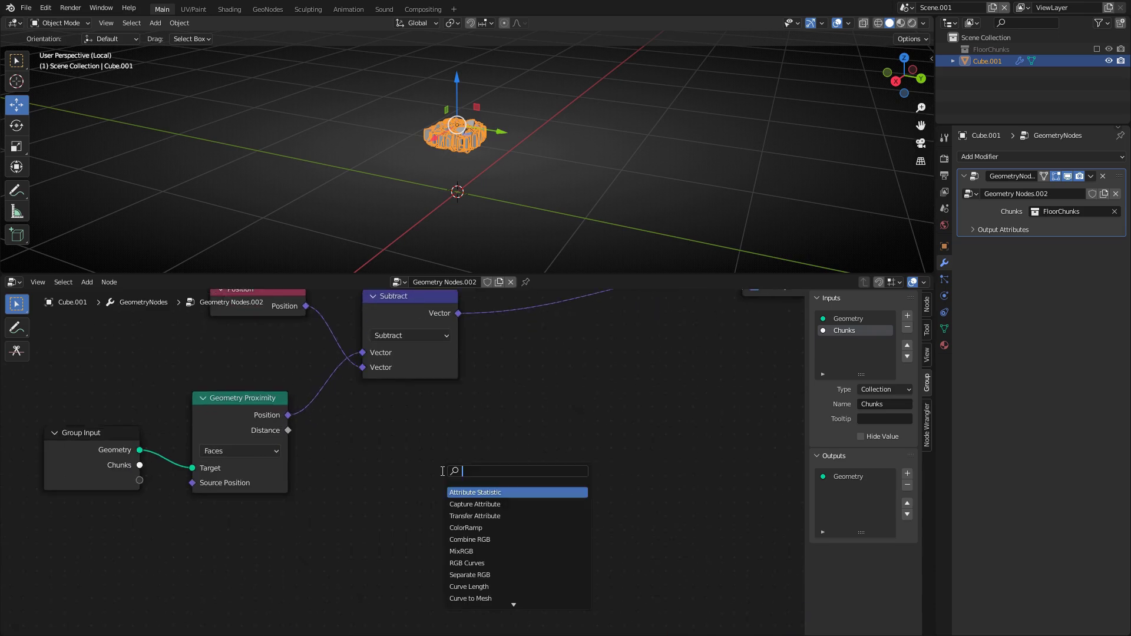
pyautogui.write('mat')
pyautogui.press('Return')
pyautogui.click(439, 466)
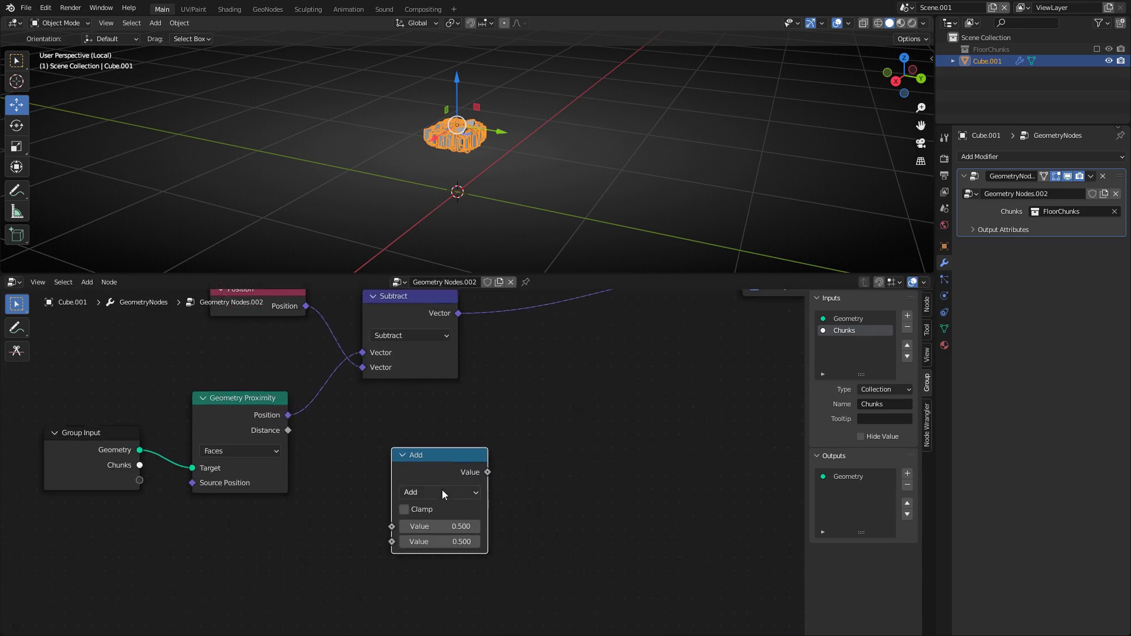
pyautogui.click(442, 492)
pyautogui.click(433, 362)
# Connect Geometry Proximity's Distance output to the first Value of the Divide node and move the node slightly closer
pyautogui.moveTo(355, 480); pyautogui.dragTo(391, 426, button='middle')
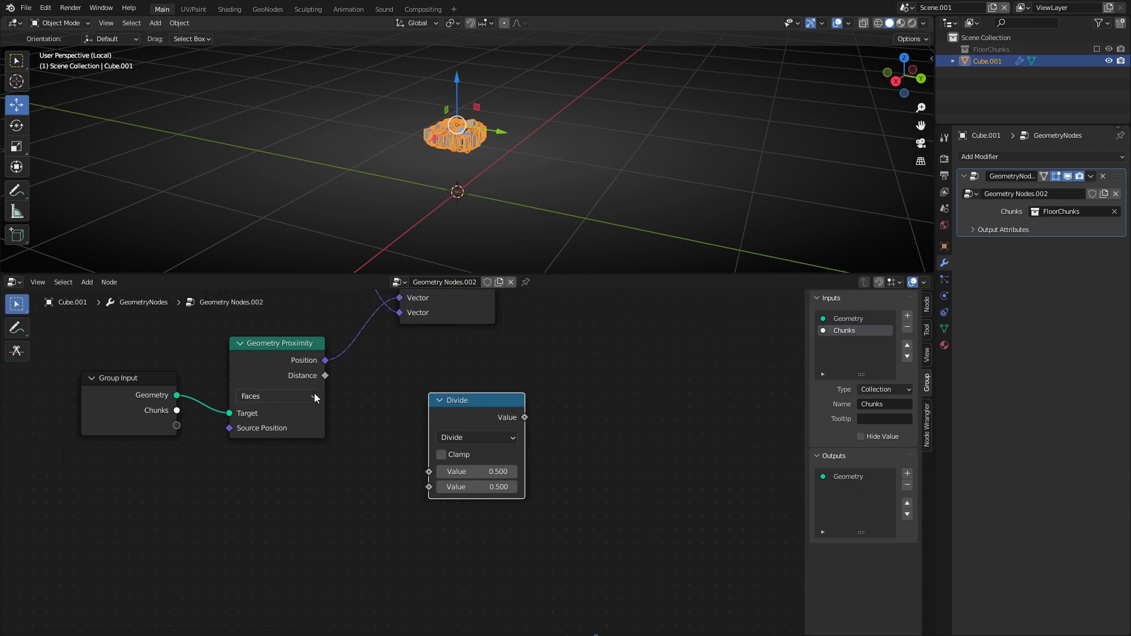
pyautogui.moveTo(325, 376); pyautogui.dragTo(429, 472)
pyautogui.moveTo(464, 402); pyautogui.dragTo(445, 394)
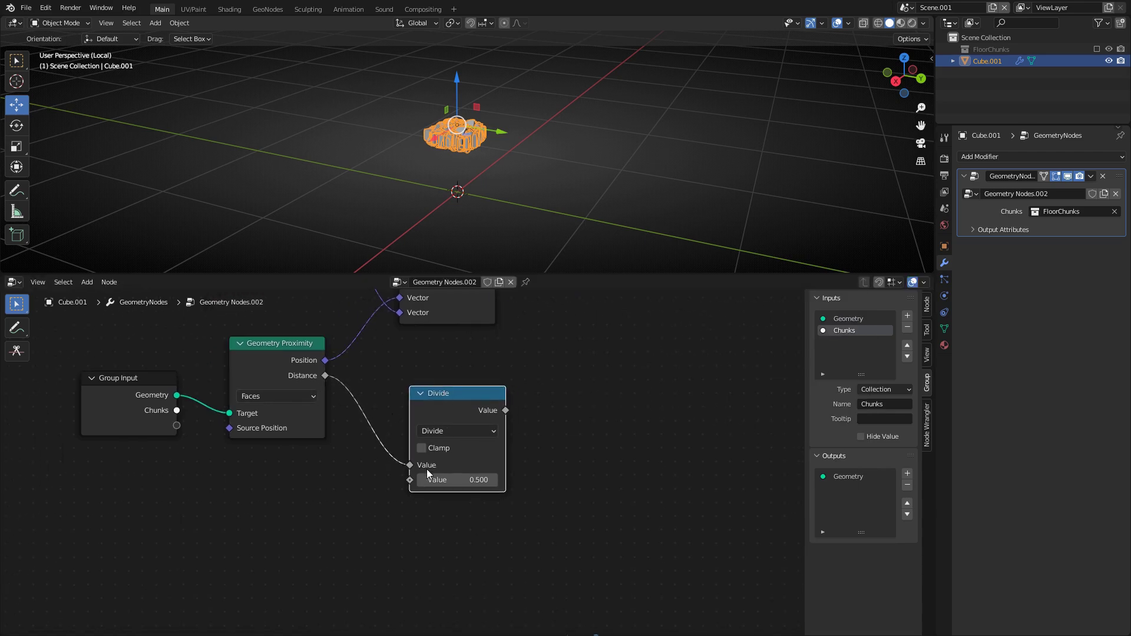
# Duplicate the Divide node, place the copy after it, and connect the original's Value output to the copy's second Value
pyautogui.moveTo(439, 480); pyautogui.dragTo(322, 382, button='middle')
pyautogui.scroll(-2, 340, 475)
pyautogui.hotkey('shift', 'd')
pyautogui.click(462, 371)
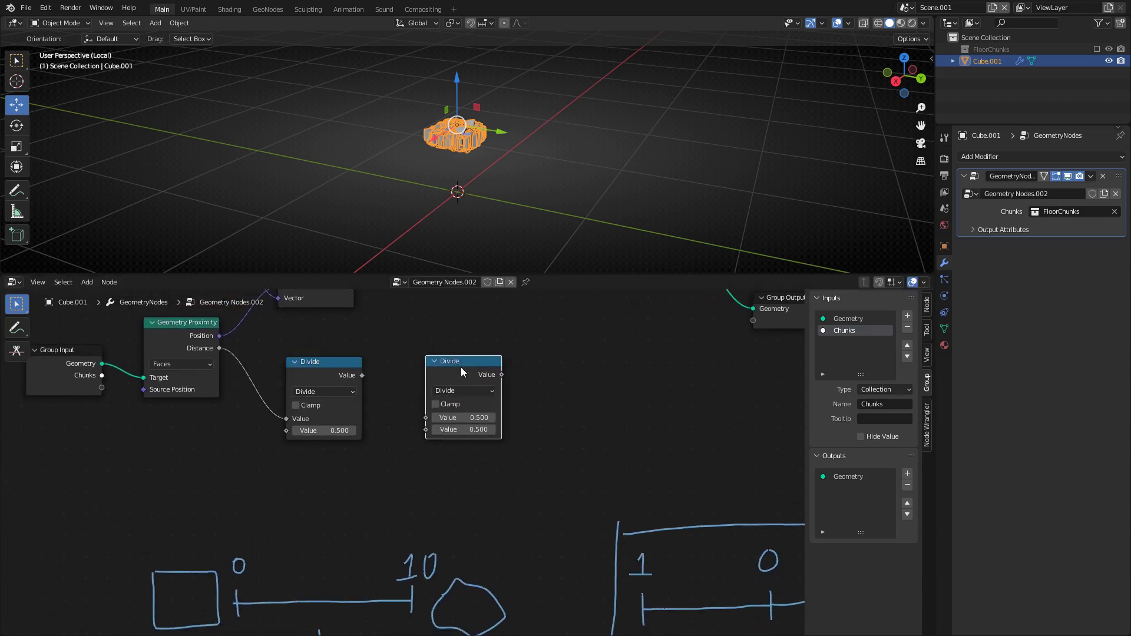
pyautogui.moveTo(362, 375); pyautogui.dragTo(421, 432)
# Set the duplicated Math node to Subtract with a first Value of 1 and Clamp enabled, and move it closer to Divide
pyautogui.click(453, 392)
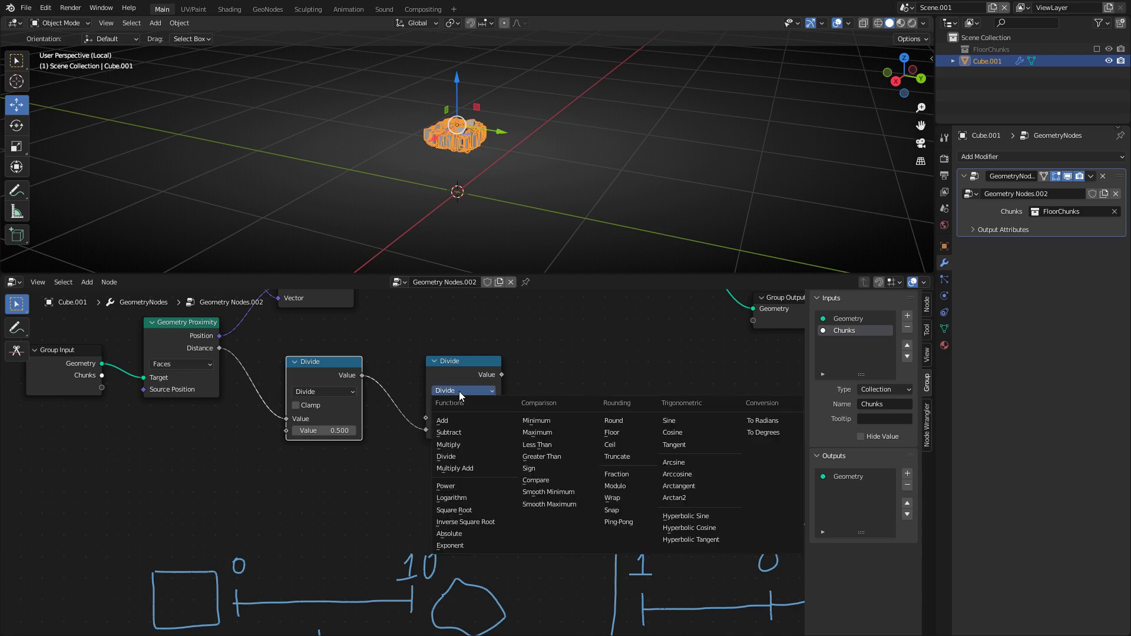
pyautogui.click(451, 432)
pyautogui.click(475, 418)
pyautogui.write('1')
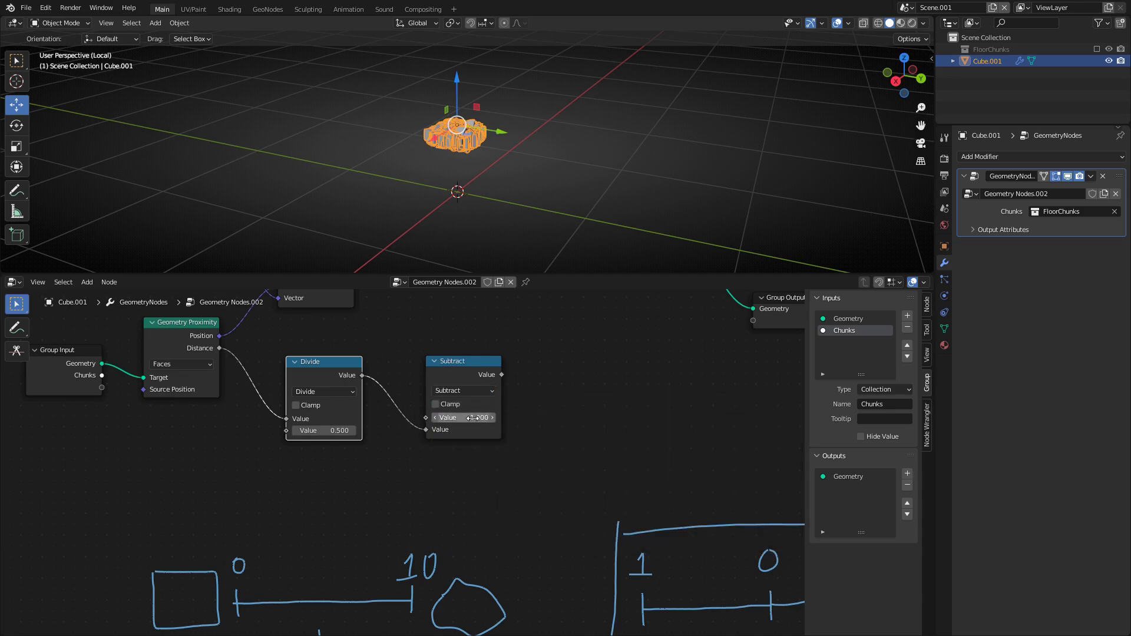
pyautogui.press('Return')
pyautogui.click(475, 374)
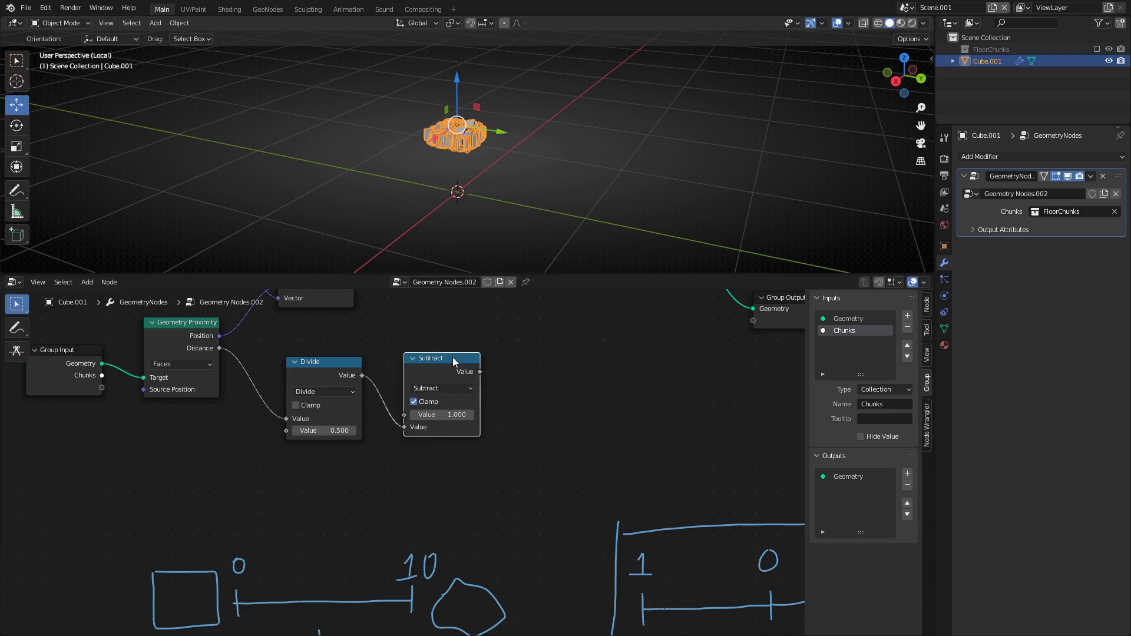
pyautogui.moveTo(475, 375); pyautogui.dragTo(471, 454, button='middle')
pyautogui.scroll(-2, 472, 454)
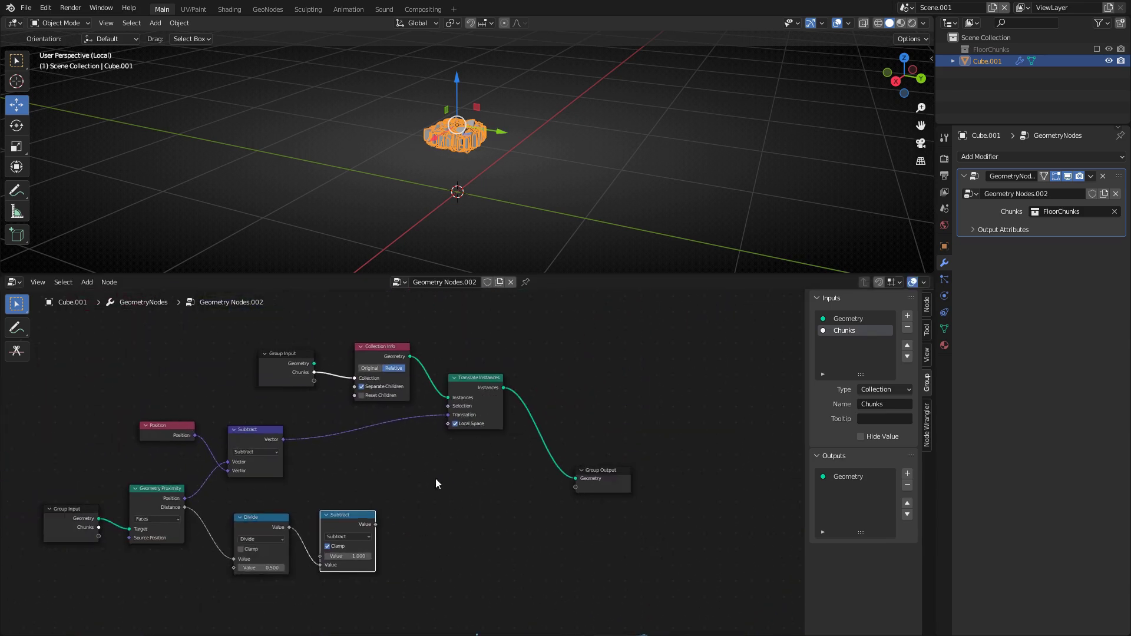
# Move the upper Group Input, Collection Info, Translate Instances and Group Output nodes further right to make room for another node
pyautogui.moveTo(266, 313); pyautogui.dragTo(467, 372)
pyautogui.moveTo(675, 532); pyautogui.dragTo(468, 373)
pyautogui.press('g')
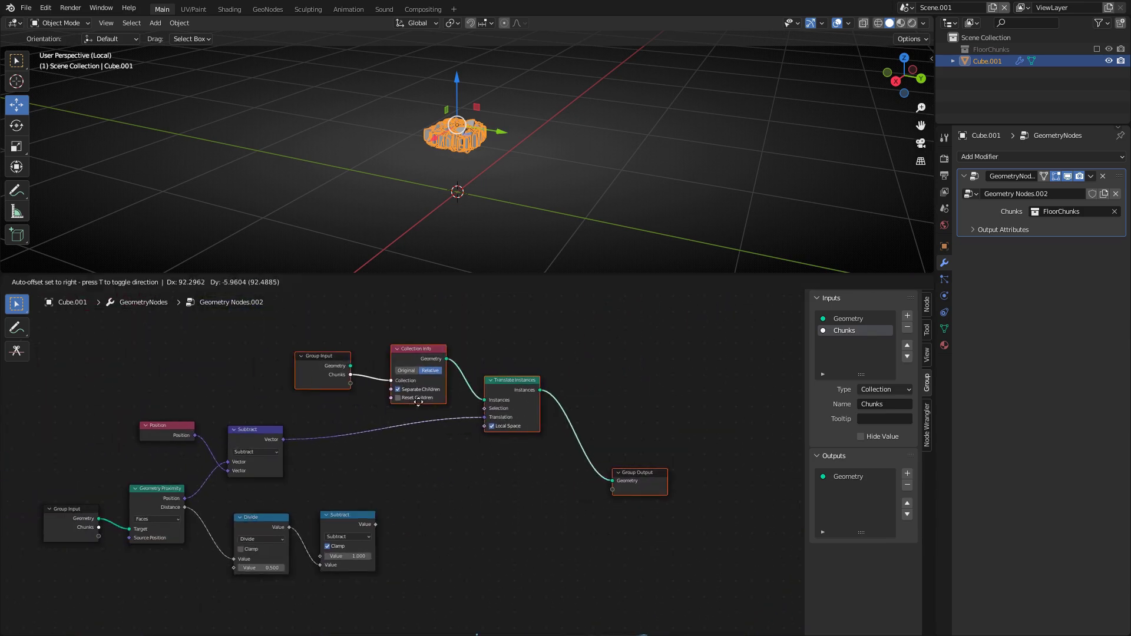
pyautogui.click(477, 420)
pyautogui.click(409, 480)
pyautogui.moveTo(408, 480); pyautogui.dragTo(452, 460, button='middle')
pyautogui.scroll(2, 401, 464)
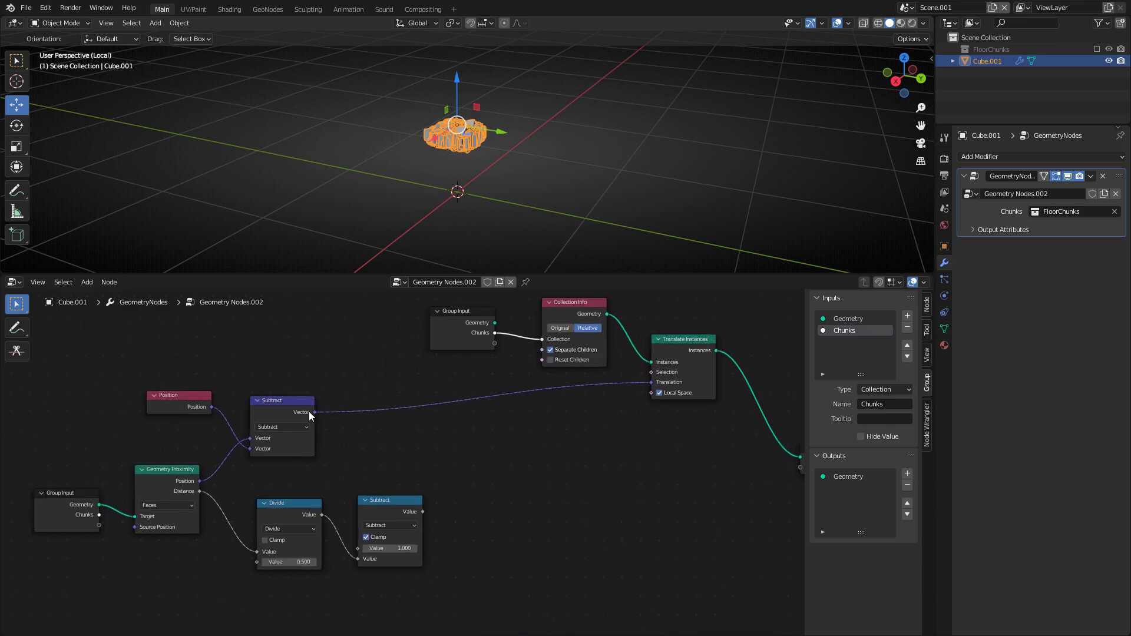
# Insert a Vector Math node set to Multiply between the vector Subtract and Translate Instances, and connect the clamped Subtract's Value to its second Vector
pyautogui.moveTo(290, 402); pyautogui.dragTo(294, 409)
pyautogui.moveTo(544, 485); pyautogui.dragTo(519, 449, button='middle')
pyautogui.click(520, 449)
pyautogui.hotkey('shift', 'a')
pyautogui.write('vecto')
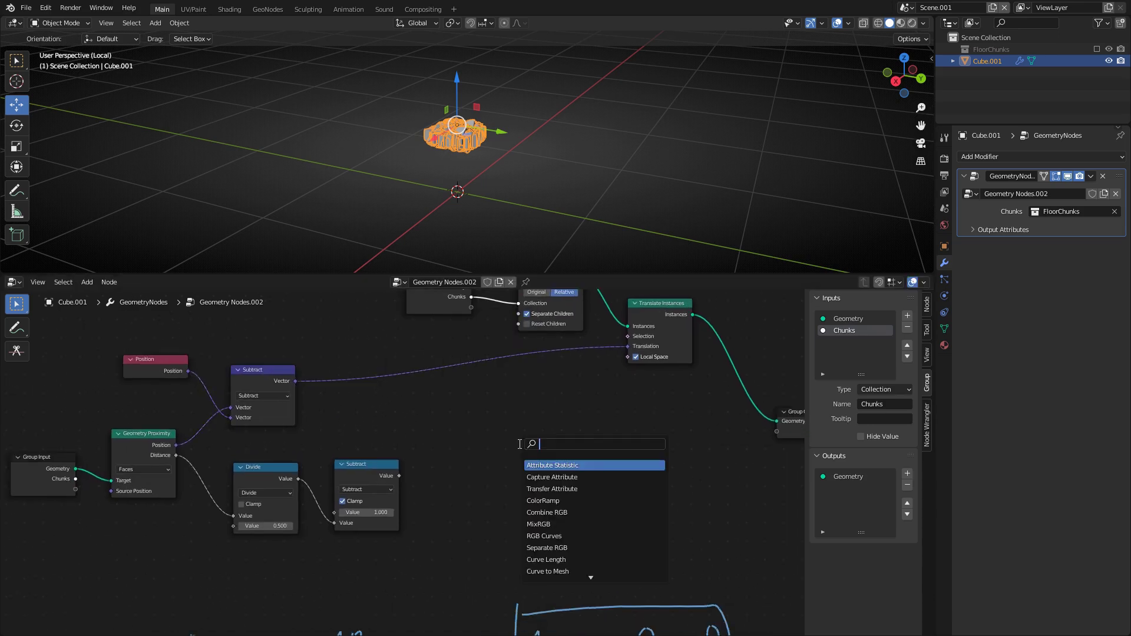
pyautogui.click(545, 477)
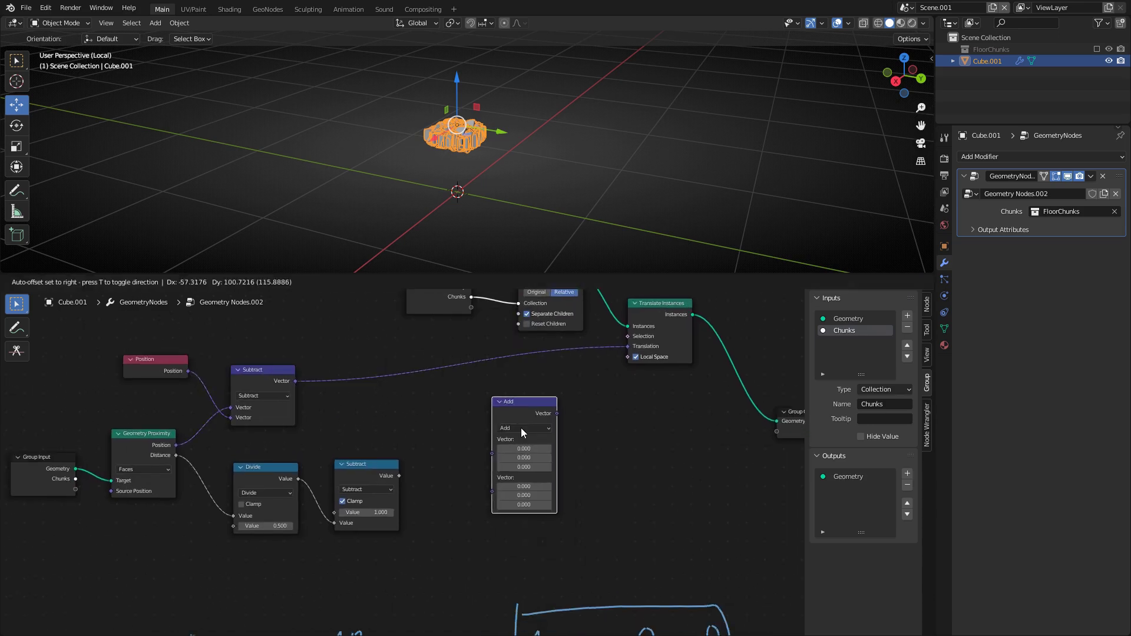
pyautogui.click(525, 430)
pyautogui.click(525, 430)
pyautogui.click(528, 458)
pyautogui.moveTo(524, 411); pyautogui.dragTo(499, 362)
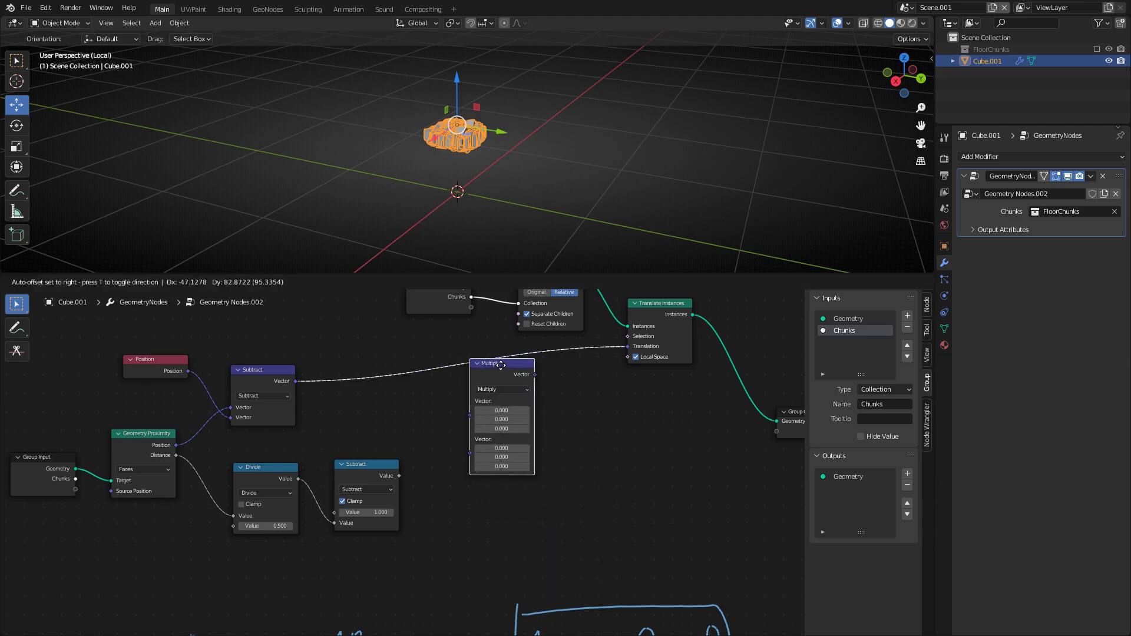
pyautogui.moveTo(399, 476); pyautogui.dragTo(466, 420)
# Set the Divide node's second Value to 0.98 and the clamped Subtract node's first Value to 0.82
pyautogui.moveTo(361, 439); pyautogui.dragTo(461, 449, button='middle')
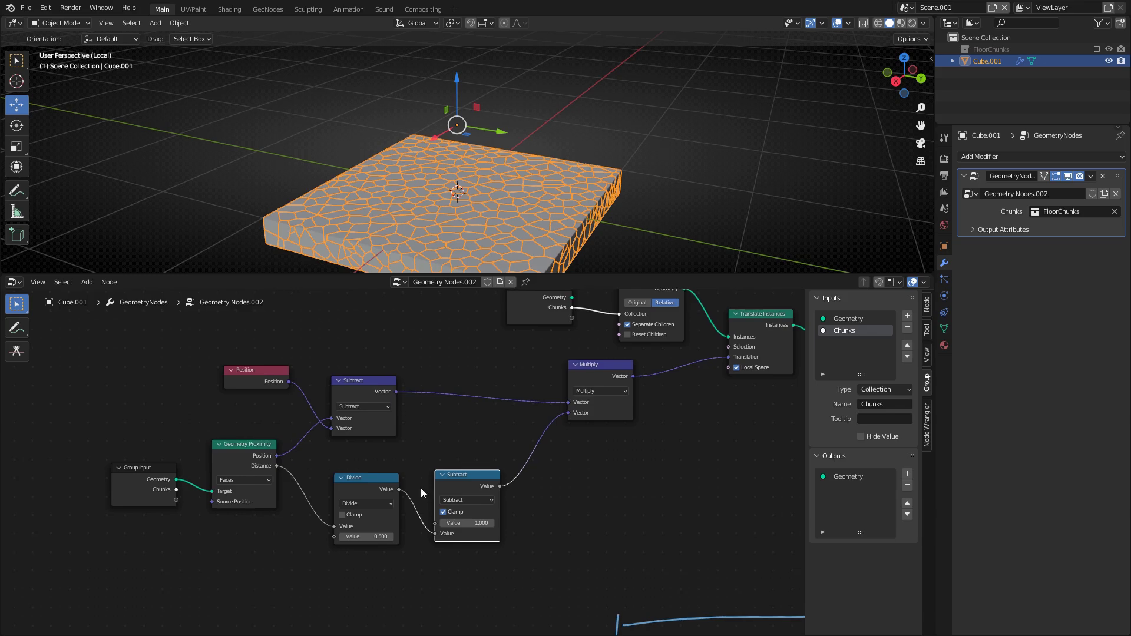
pyautogui.moveTo(363, 538); pyautogui.dragTo(416, 538)
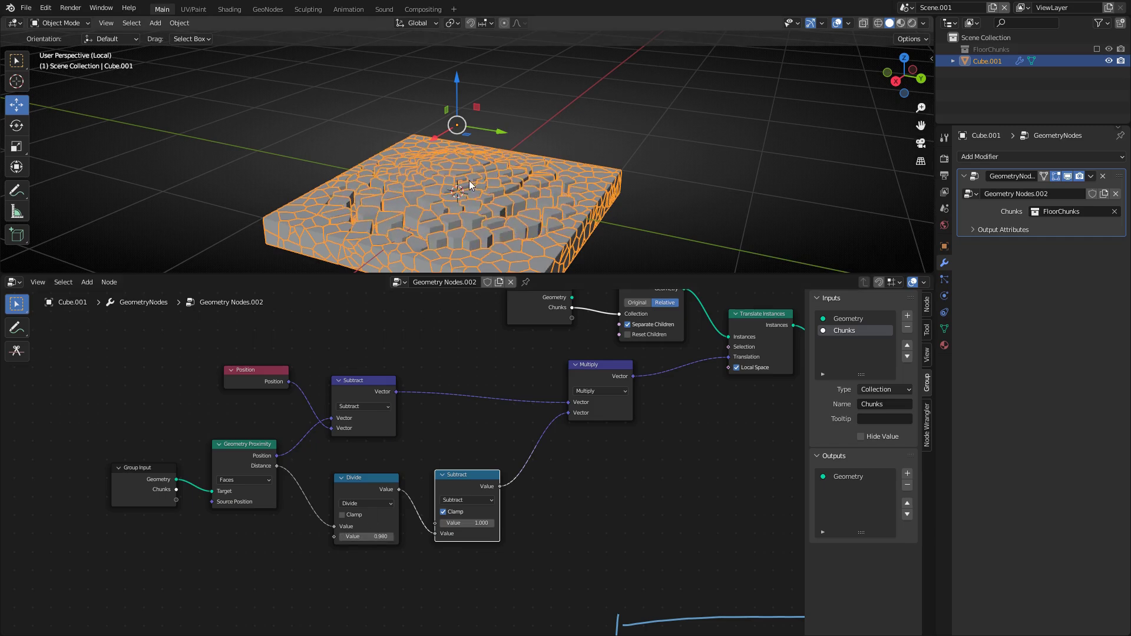
pyautogui.moveTo(489, 203); pyautogui.dragTo(503, 179, button='middle')
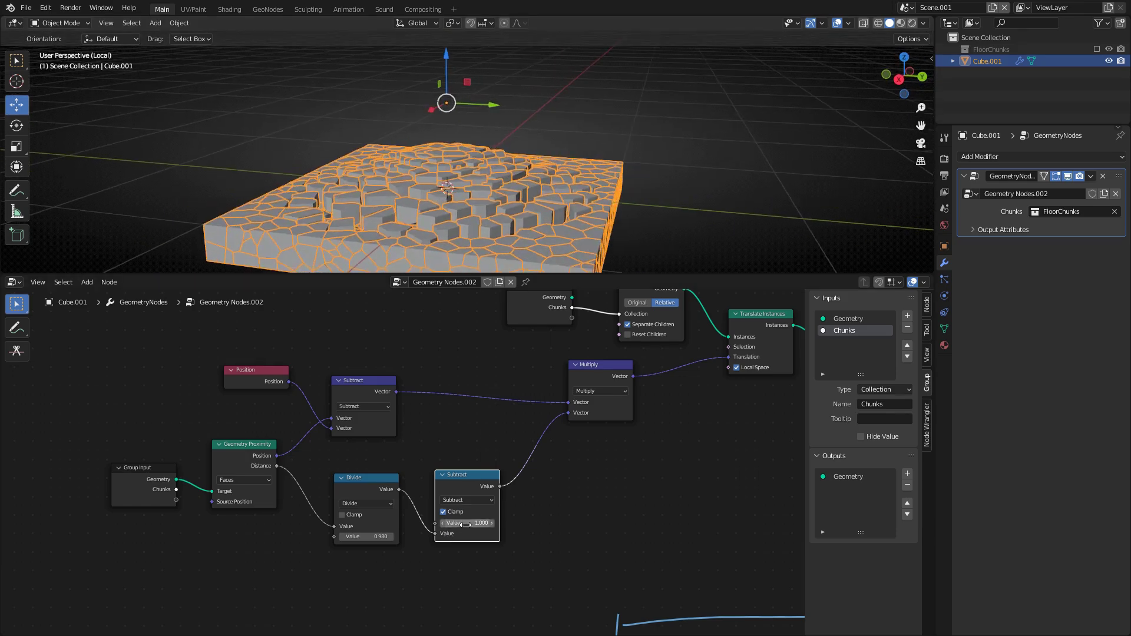
pyautogui.moveTo(466, 524)
pyautogui.mouseDown()
pyautogui.moveTo(453, 523)
pyautogui.moveTo(494, 523)
pyautogui.moveTo(457, 523)
pyautogui.mouseUp()
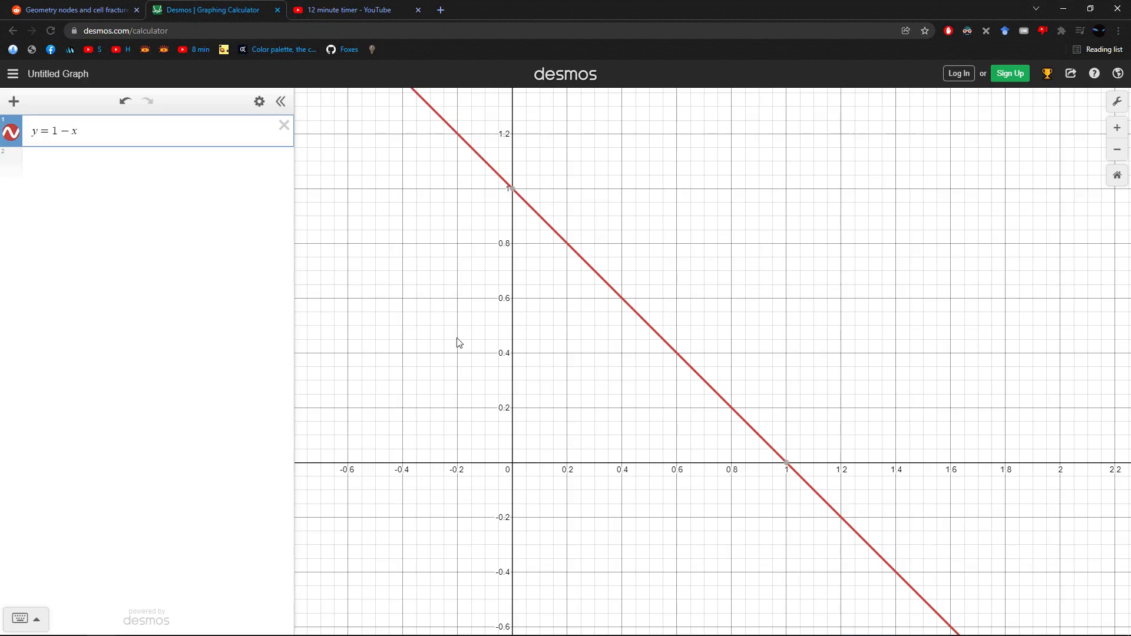
# In the Desmos graphing calculator, change the plotted expression to y = (1 − x)^a
pyautogui.scroll(-2, 529, 231)
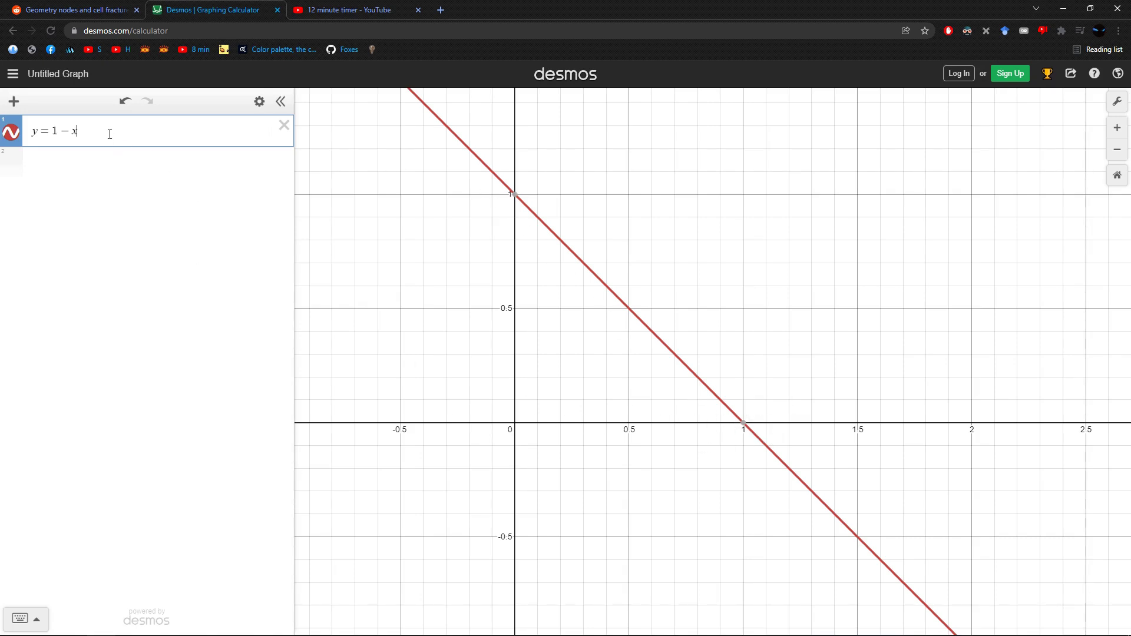
pyautogui.hotkey('ctrl', 'a')
pyautogui.write('(')
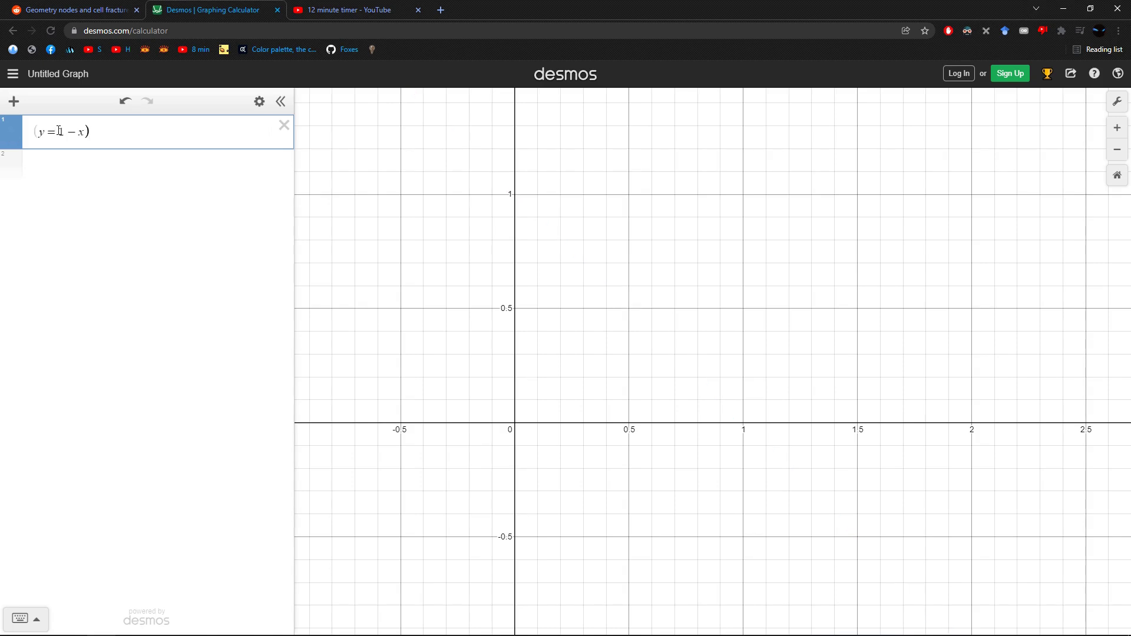
pyautogui.write('(')
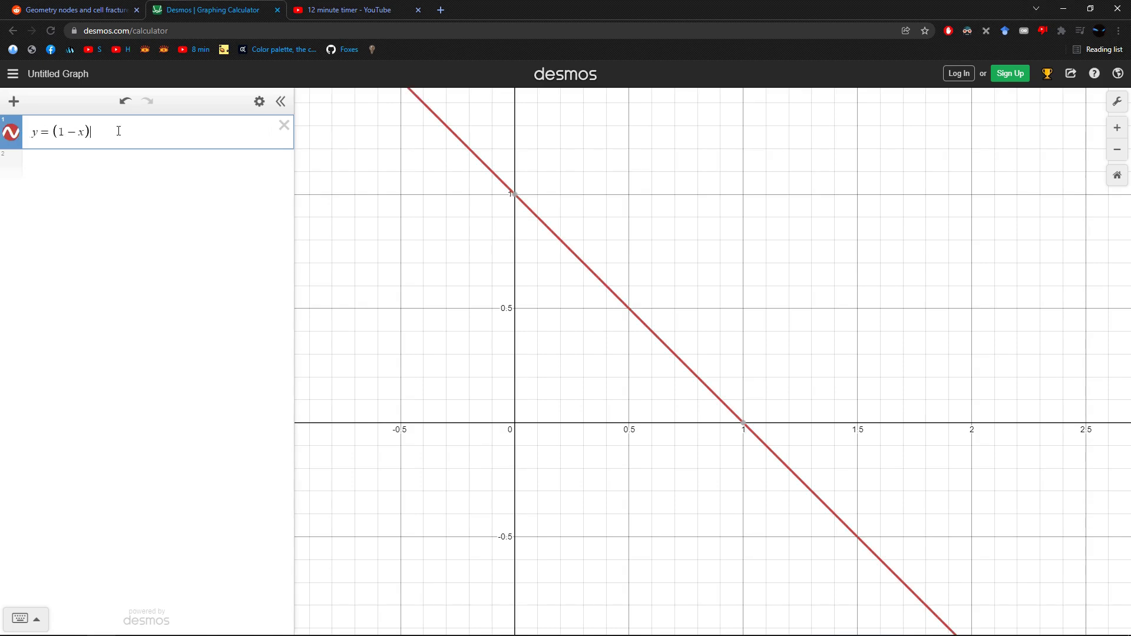
pyautogui.write('^a')
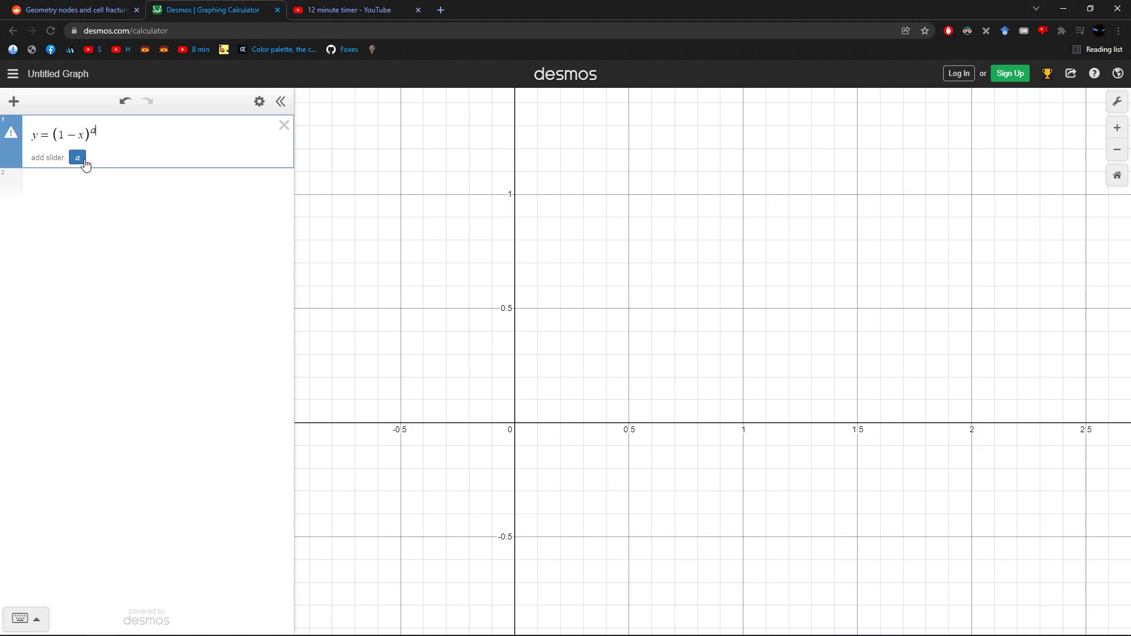
# Add a slider for the exponent a, set it to 2, and vary it to study the falloff curve
pyautogui.click(77, 158)
pyautogui.doubleClick(57, 170)
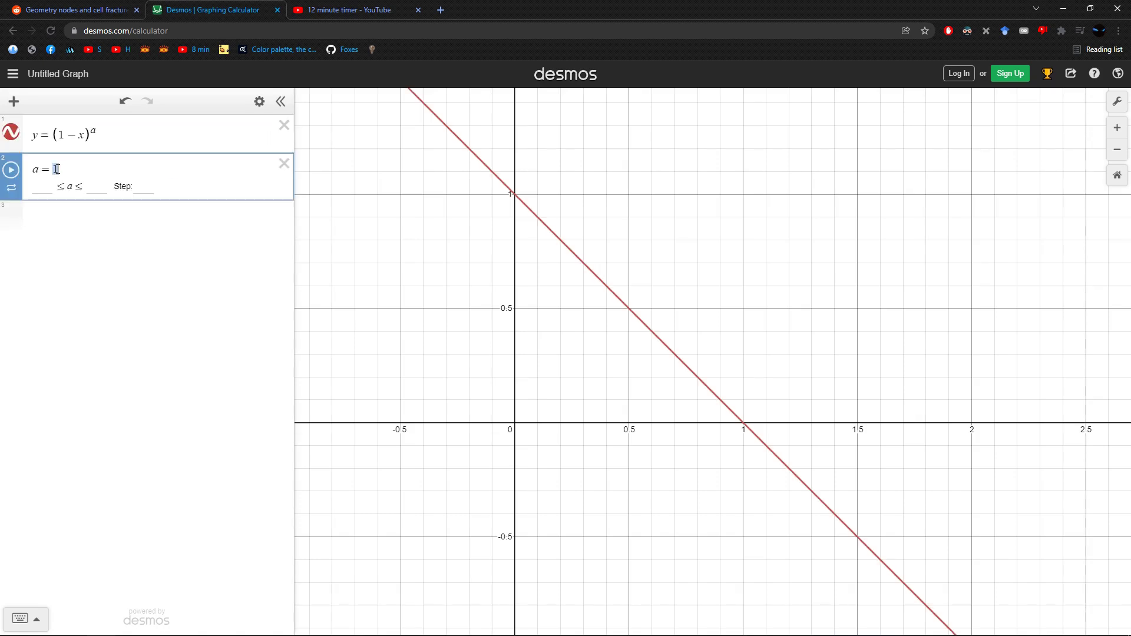
pyautogui.press('BackSpace')
pyautogui.write('2')
pyautogui.press('Return')
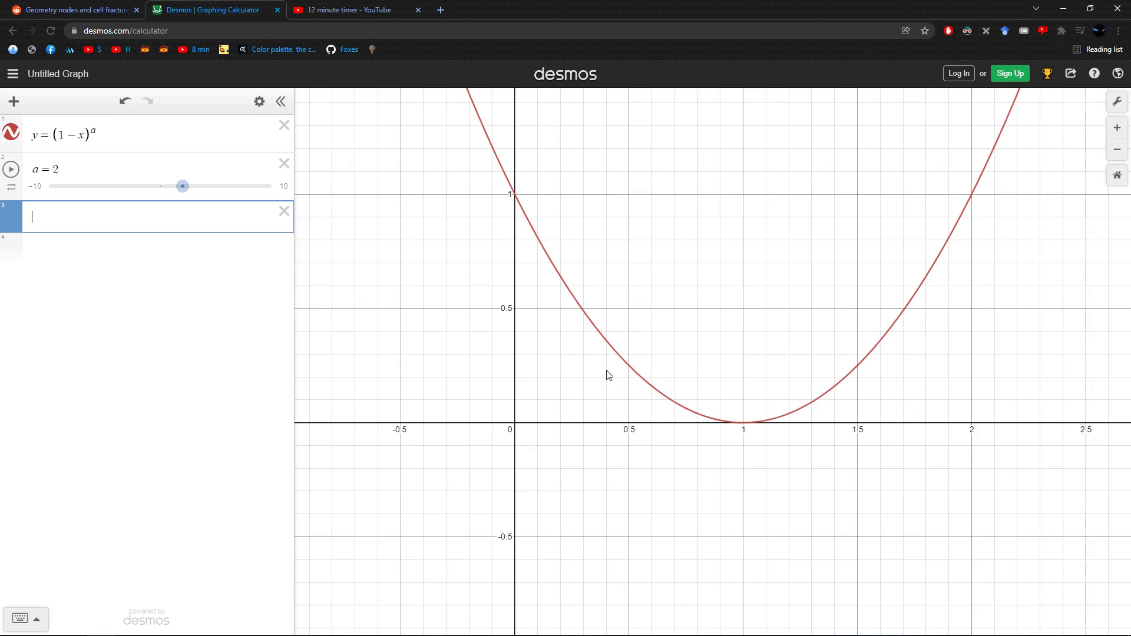
pyautogui.moveTo(175, 189); pyautogui.dragTo(189, 210)
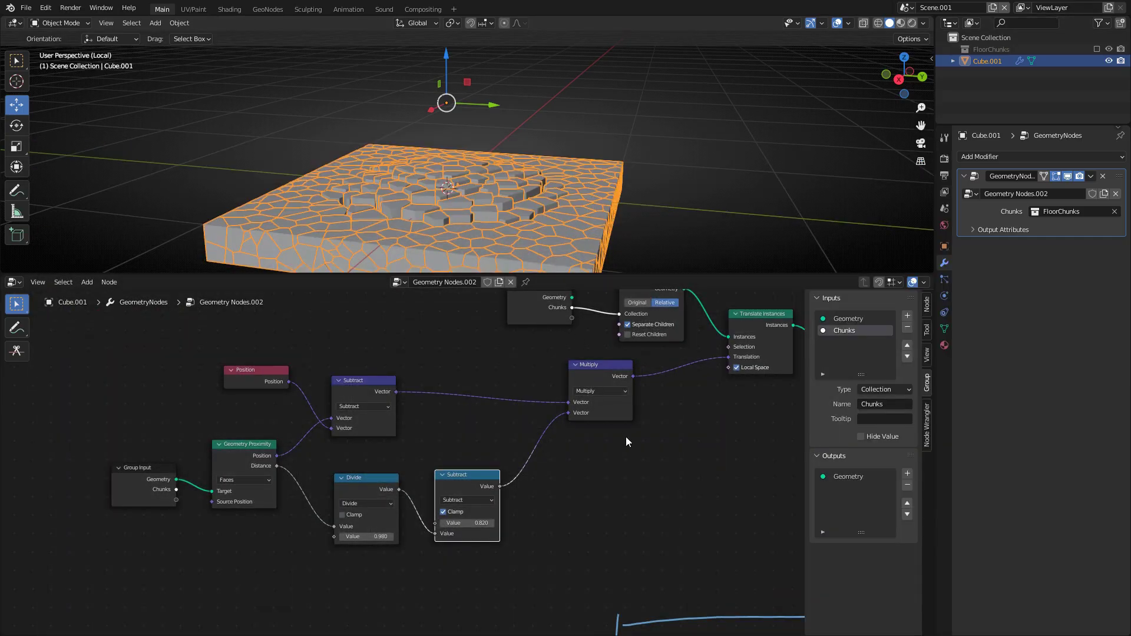
# In Blender, duplicate the clamped Subtract node onto its link to Multiply and set the copy to Power with an Exponent of 2
pyautogui.moveTo(625, 441); pyautogui.dragTo(539, 418, button='middle')
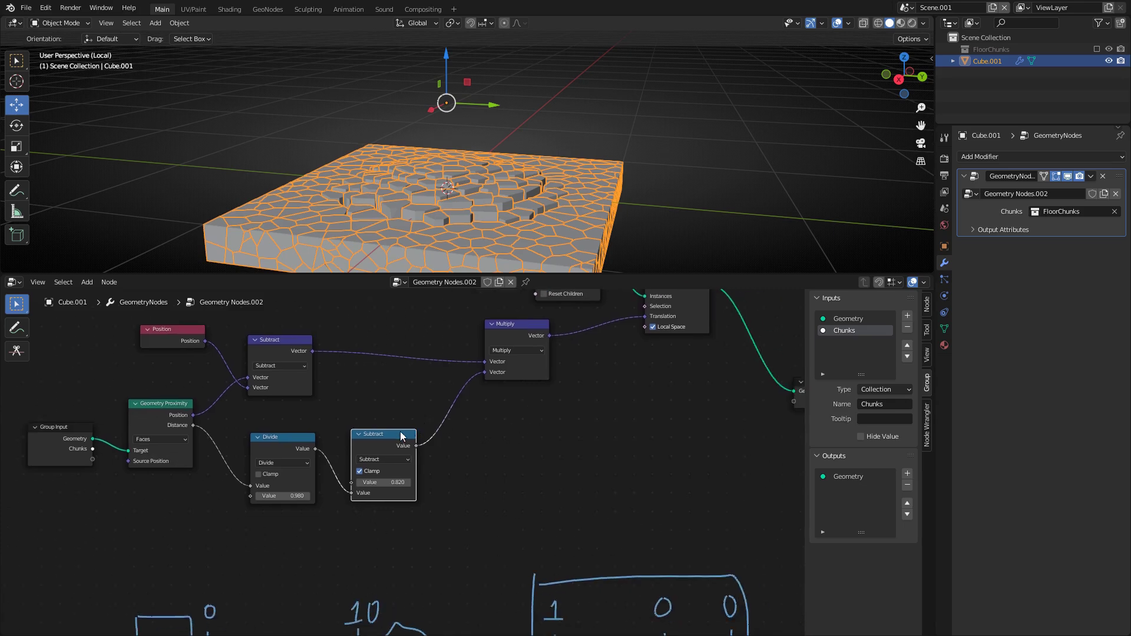
pyautogui.hotkey('shift', 'd')
pyautogui.click(478, 415)
pyautogui.click(488, 430)
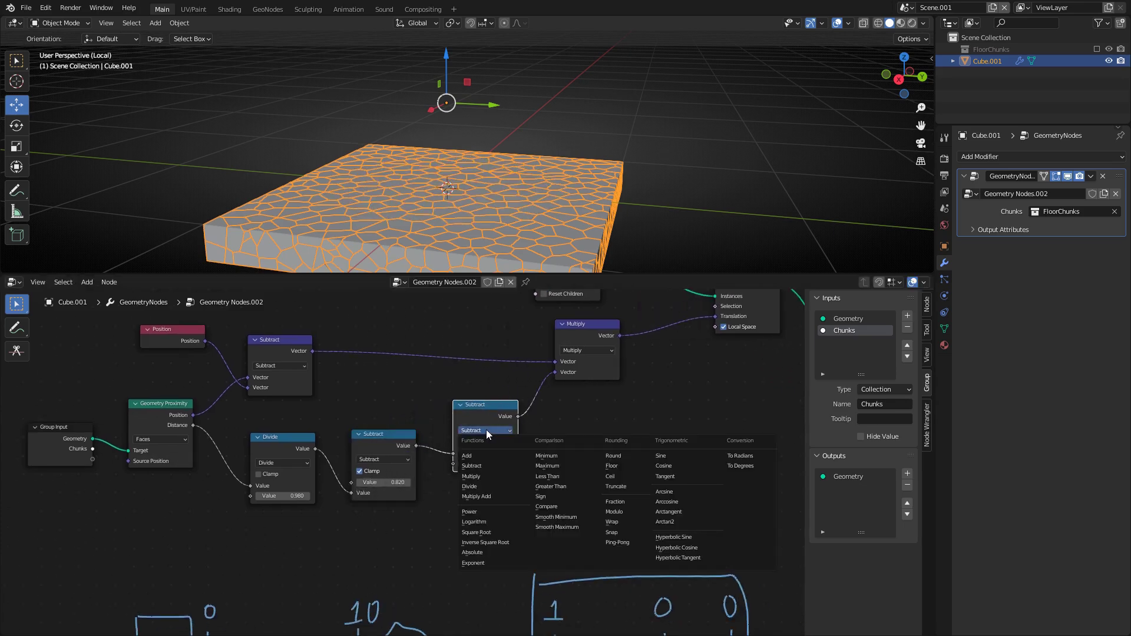
pyautogui.click(487, 511)
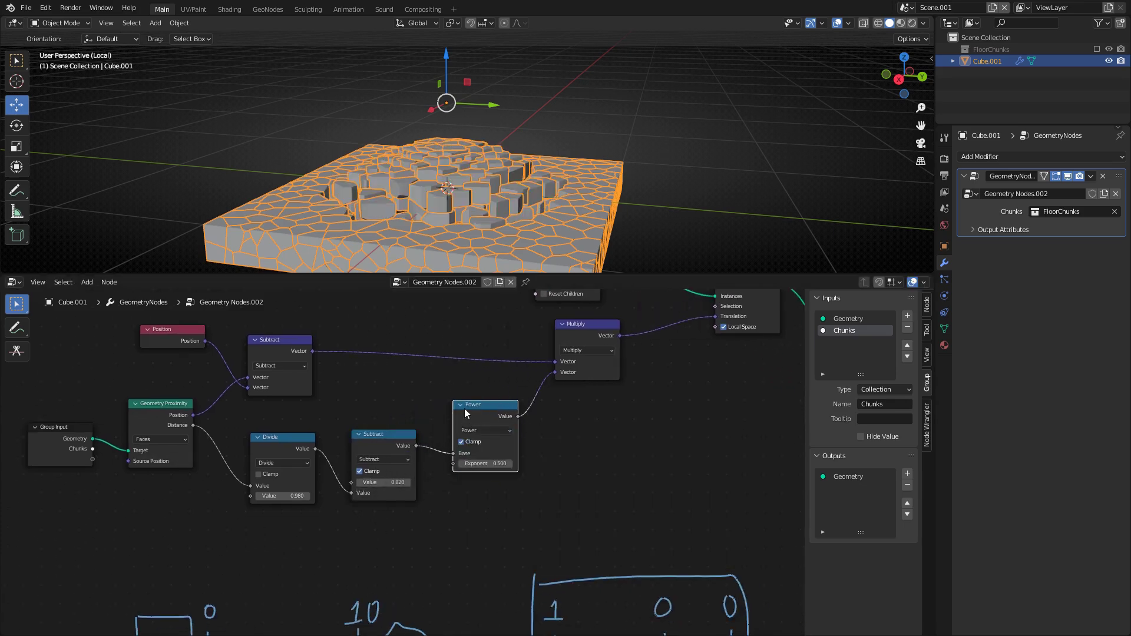
pyautogui.click(497, 463)
pyautogui.write('2')
pyautogui.press('Return')
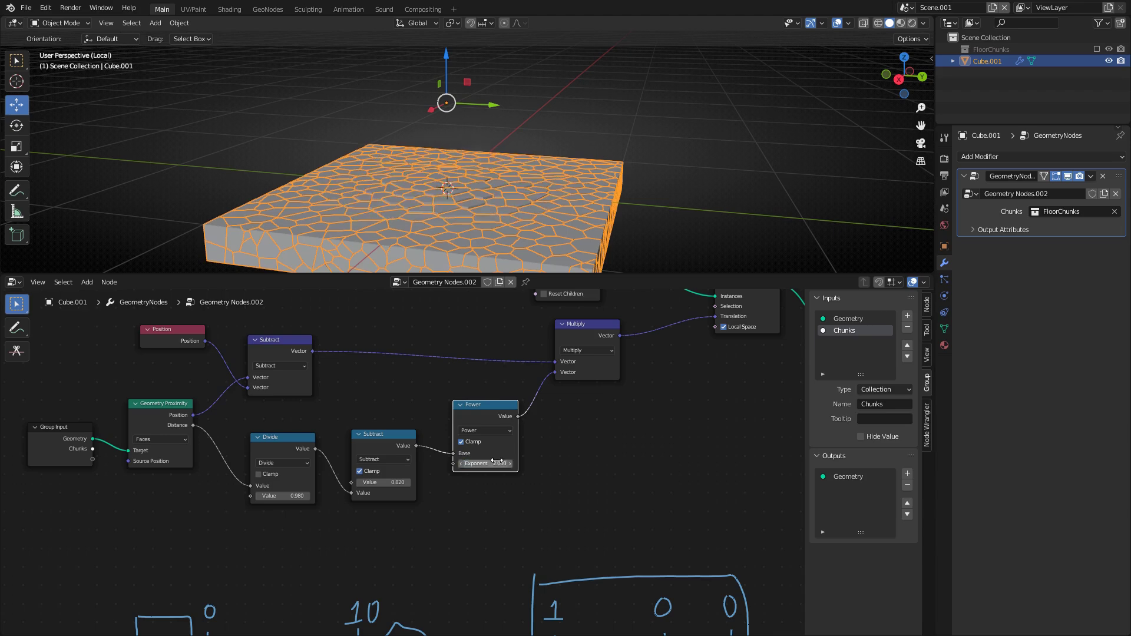
# Shift the upper Group Input, Collection Info, vector Multiply, Translate Instances and Group Output nodes right, away from the Power node
pyautogui.moveTo(297, 495); pyautogui.dragTo(412, 559, button='middle')
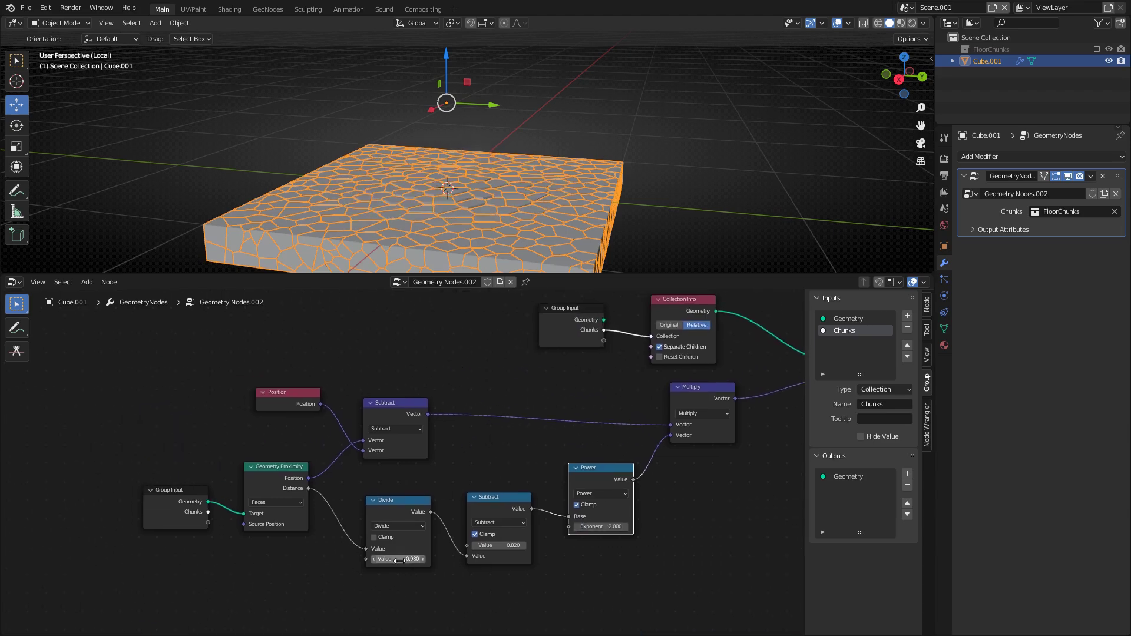
pyautogui.moveTo(579, 453)
pyautogui.mouseDown(button='middle')
pyautogui.moveTo(528, 421)
pyautogui.moveTo(381, 421)
pyautogui.mouseUp(button='middle')
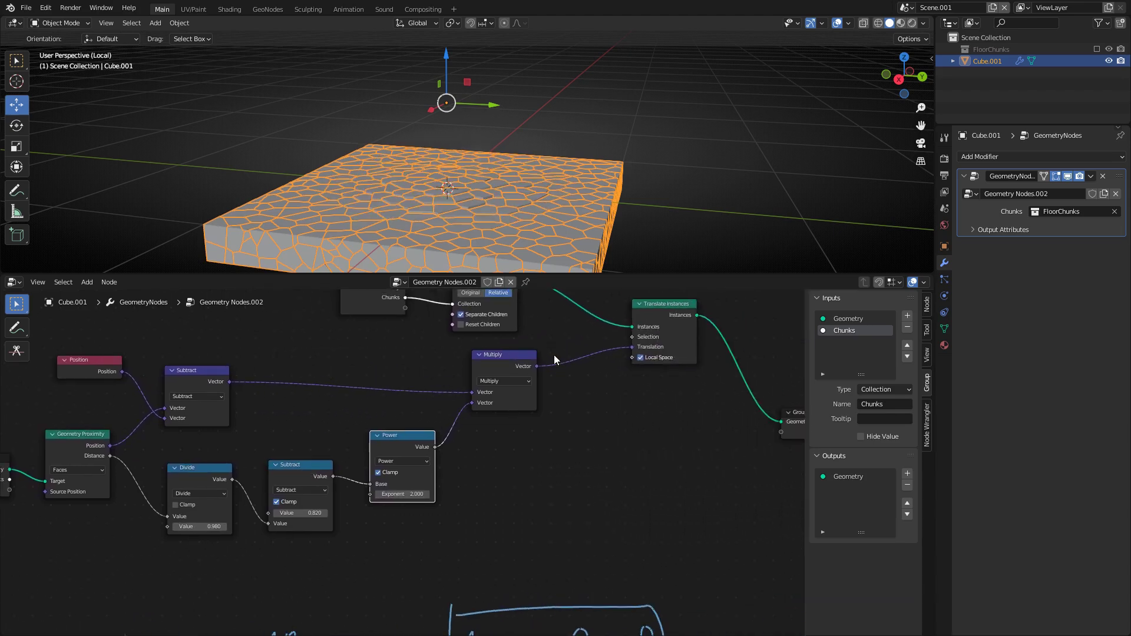
pyautogui.moveTo(554, 354); pyautogui.dragTo(453, 440, button='middle')
pyautogui.scroll(-2, 452, 440)
pyautogui.moveTo(278, 325); pyautogui.dragTo(597, 459)
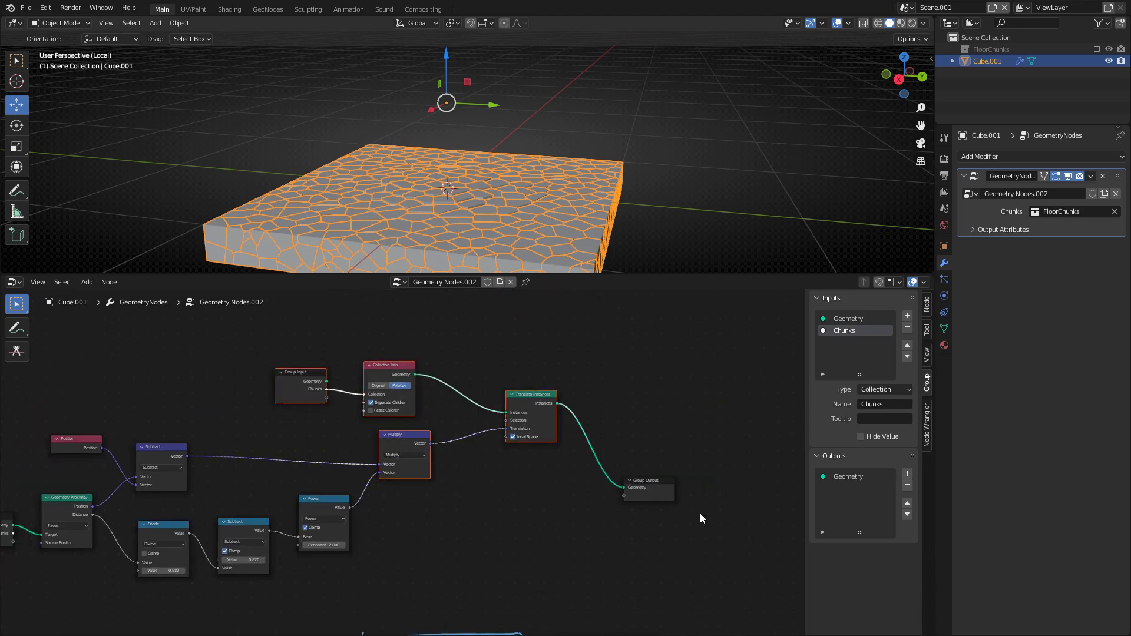
pyautogui.keyDown('shift'); pyautogui.moveTo(720, 531); pyautogui.dragTo(596, 432); pyautogui.keyUp('shift')
pyautogui.moveTo(296, 369); pyautogui.dragTo(407, 365)
pyautogui.click(317, 390)
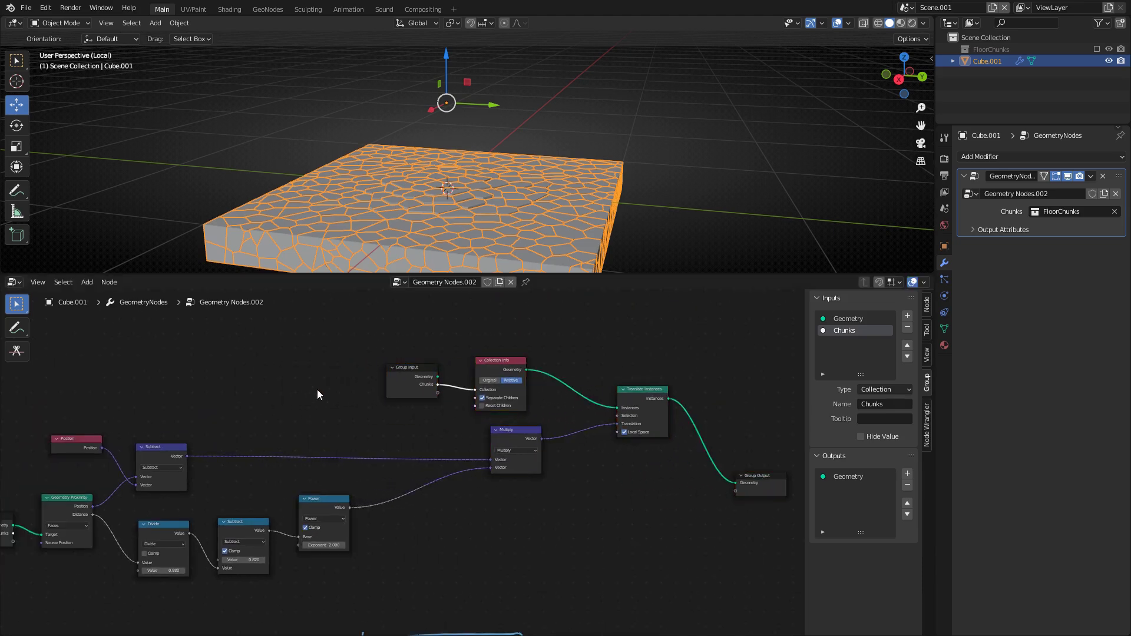
# Duplicate the Power node onto the link between Power and the vector Multiply, and set the copy's operation to Multiply
pyautogui.moveTo(348, 418); pyautogui.dragTo(414, 318, button='middle')
pyautogui.scroll(3, 415, 318)
pyautogui.click(383, 416)
pyautogui.moveTo(404, 407); pyautogui.dragTo(357, 443, button='middle')
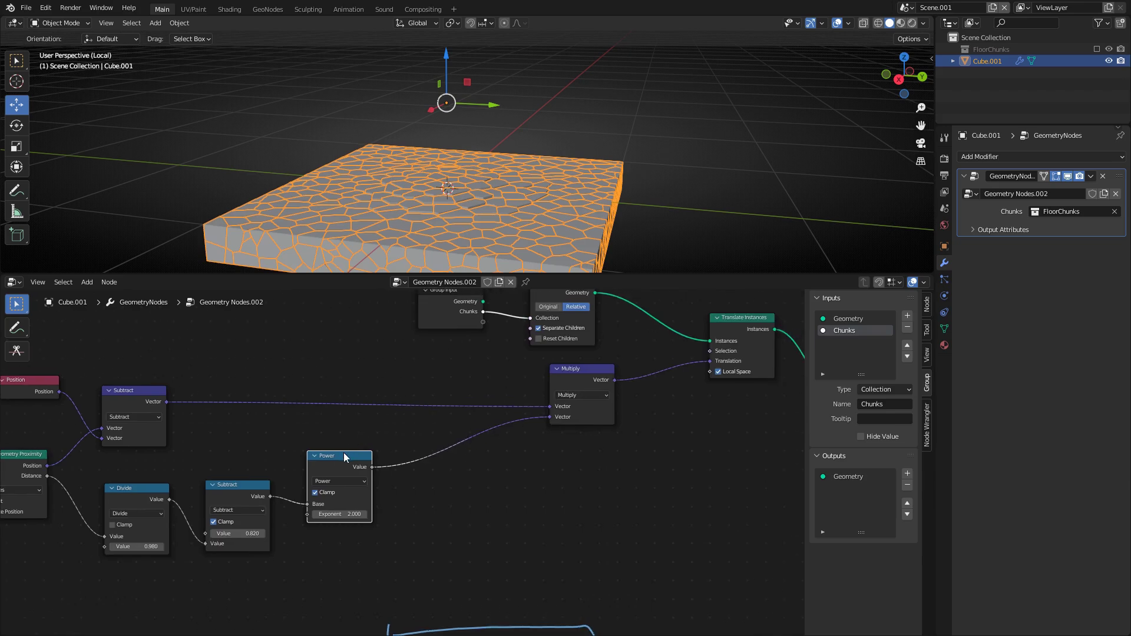
pyautogui.hotkey('shift', 'd')
pyautogui.click(464, 455)
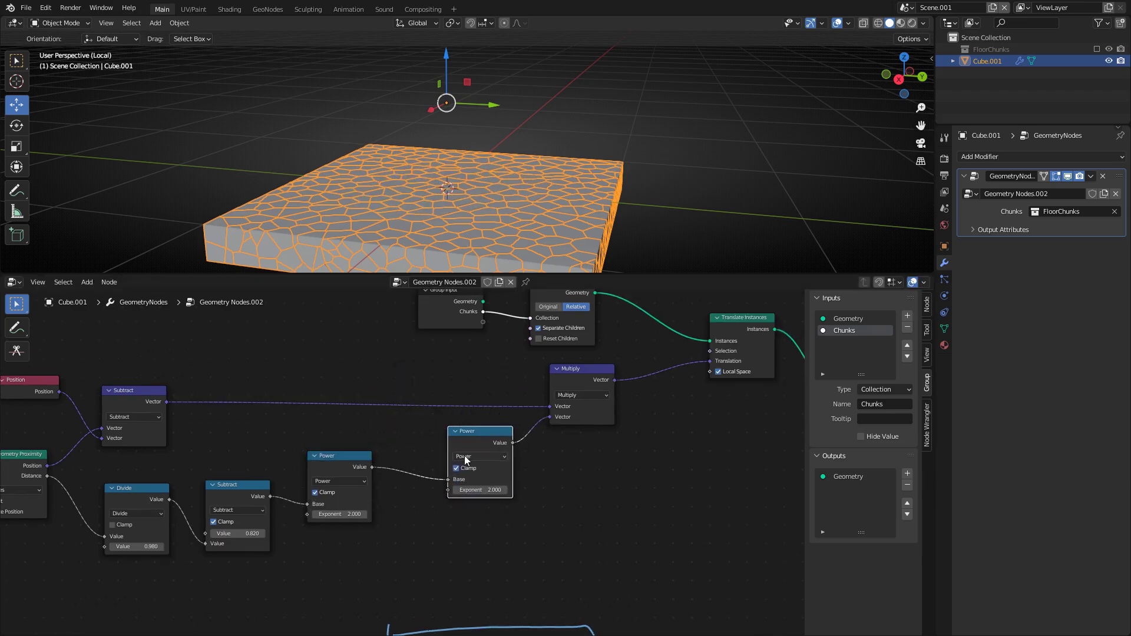
pyautogui.click(470, 458)
pyautogui.click(476, 506)
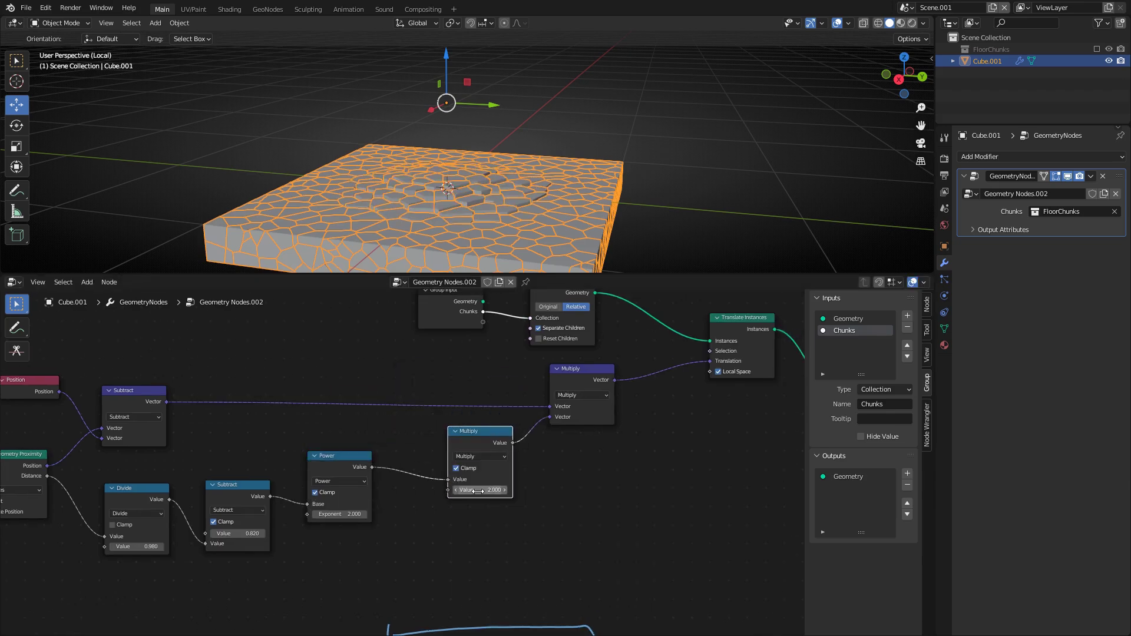
# Turn off Clamp on the new Math Multiply node, set its Value to -8.1, and set the Divide node's Value to 1.38
pyautogui.moveTo(480, 489); pyautogui.dragTo(388, 477)
pyautogui.click(456, 468)
pyautogui.moveTo(388, 477); pyautogui.dragTo(522, 464, button='middle')
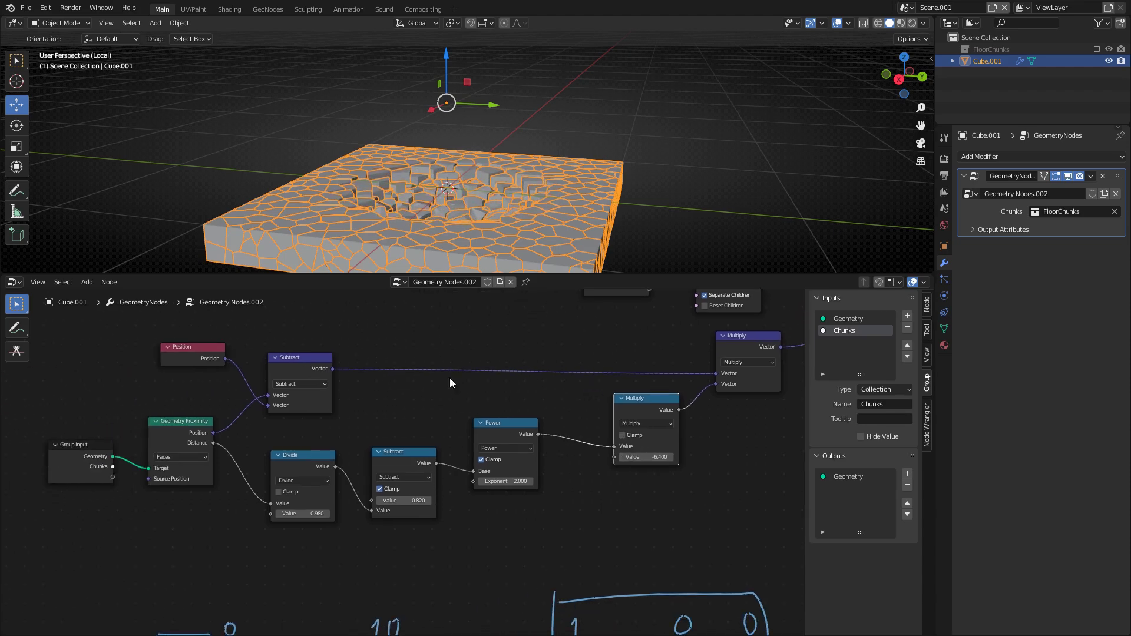
pyautogui.moveTo(630, 458); pyautogui.dragTo(647, 458)
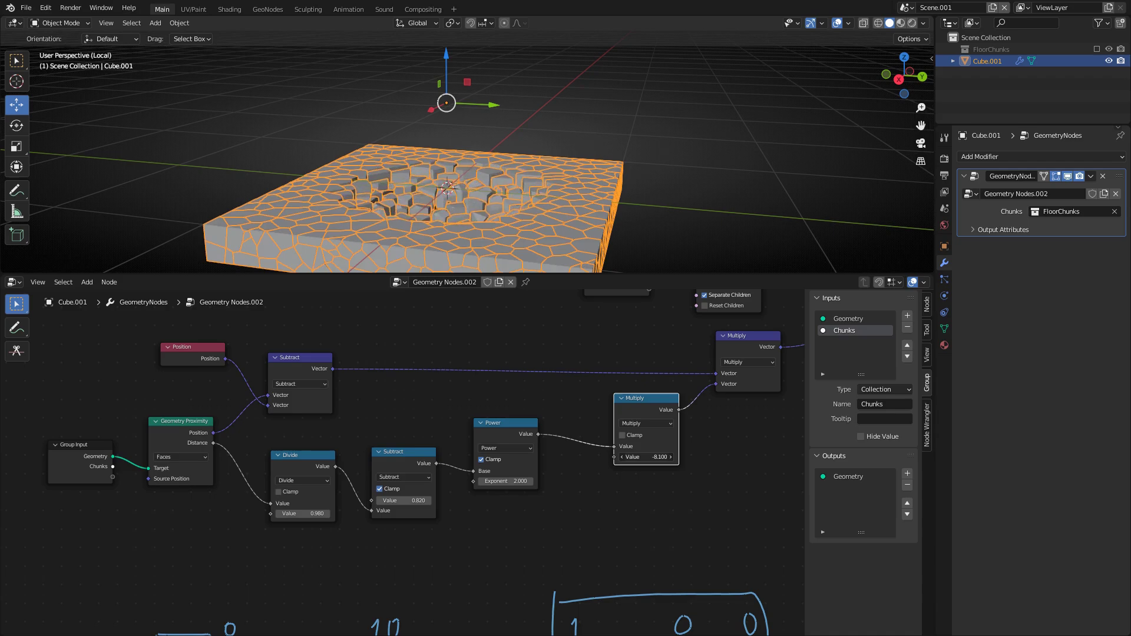
pyautogui.moveTo(307, 514); pyautogui.dragTo(330, 513)
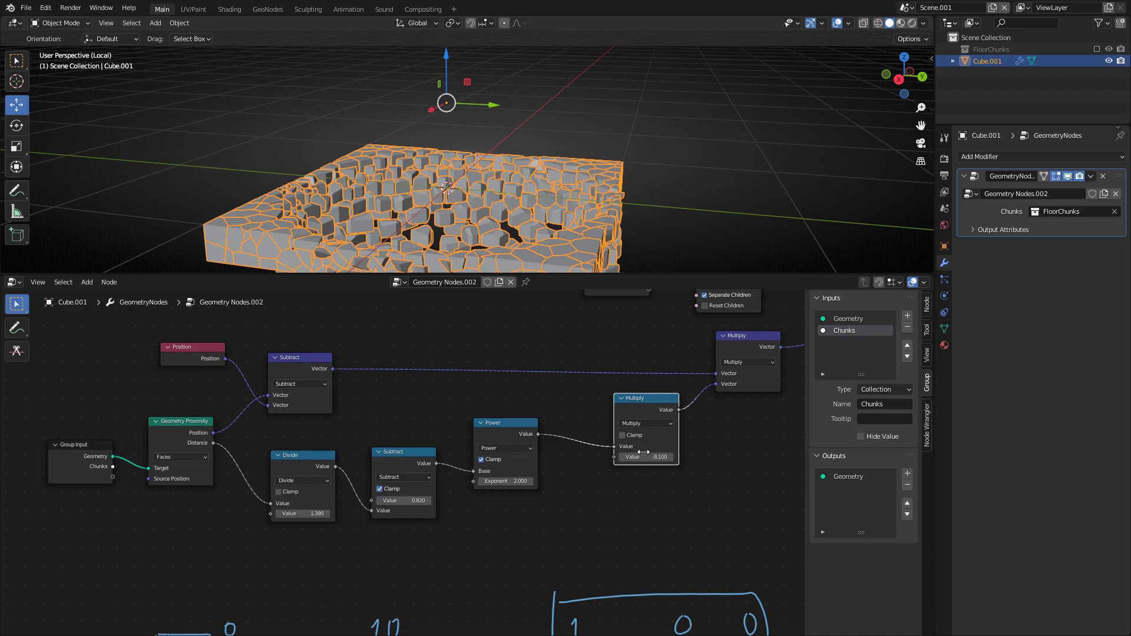
# Raise the Cube.001 object along the global Z axis by about 0.26 m to test the falloff on the chunks
pyautogui.moveTo(443, 201); pyautogui.dragTo(505, 183, button='middle')
pyautogui.press('g')
pyautogui.press('z')
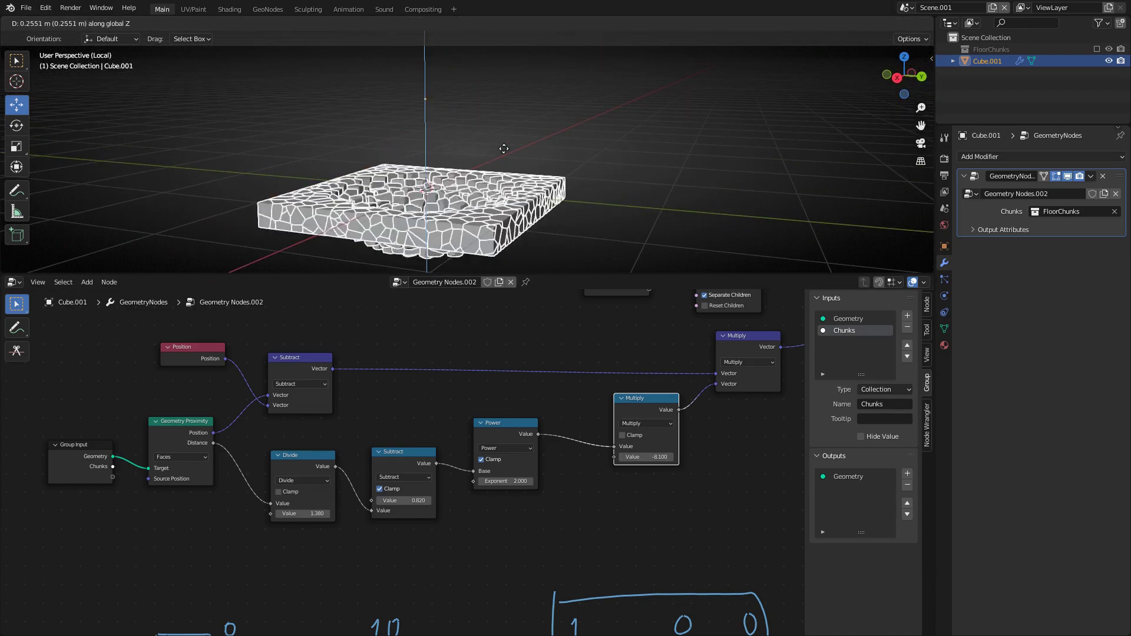
pyautogui.click(504, 146)
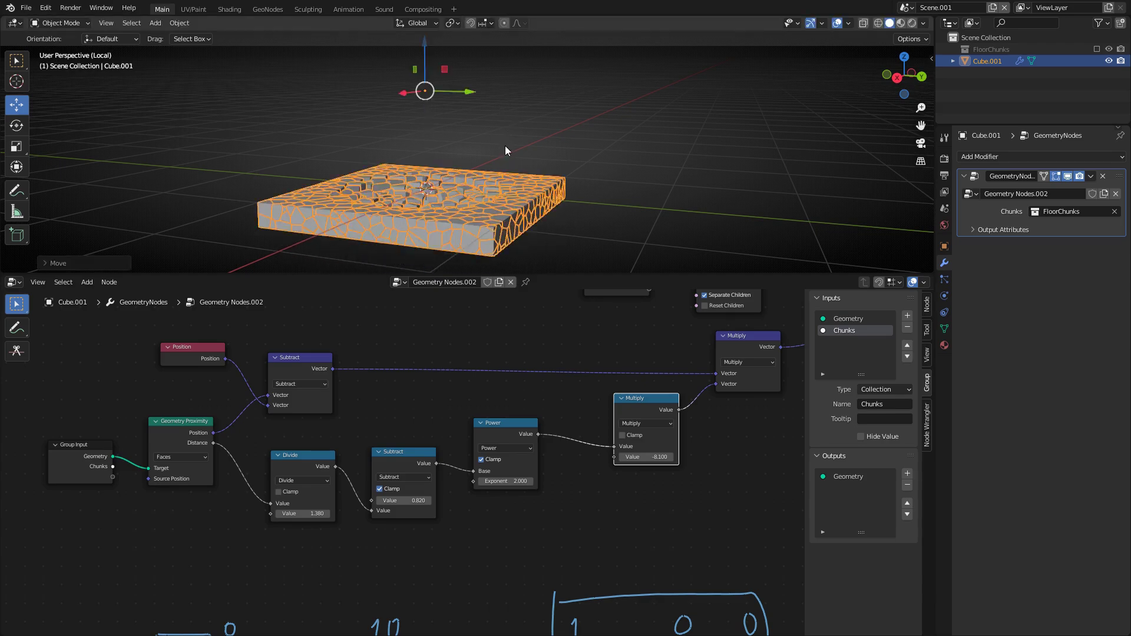
# Reposition the Cube.001 object above the chunk slab to test how the displaced area reacts to its movement
pyautogui.moveTo(504, 146); pyautogui.dragTo(475, 132, button='middle')
pyautogui.press('g')
pyautogui.press('z')
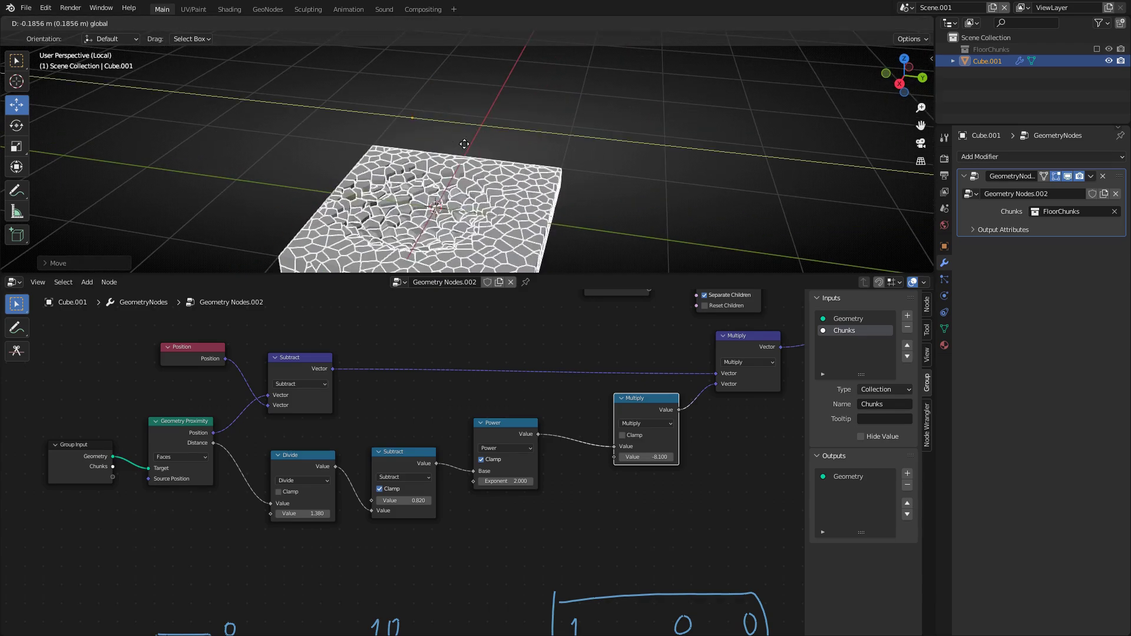
pyautogui.click(496, 209)
pyautogui.moveTo(496, 206)
pyautogui.mouseDown(button='middle')
pyautogui.moveTo(483, 183)
pyautogui.moveTo(490, 196)
pyautogui.mouseUp(button='middle')
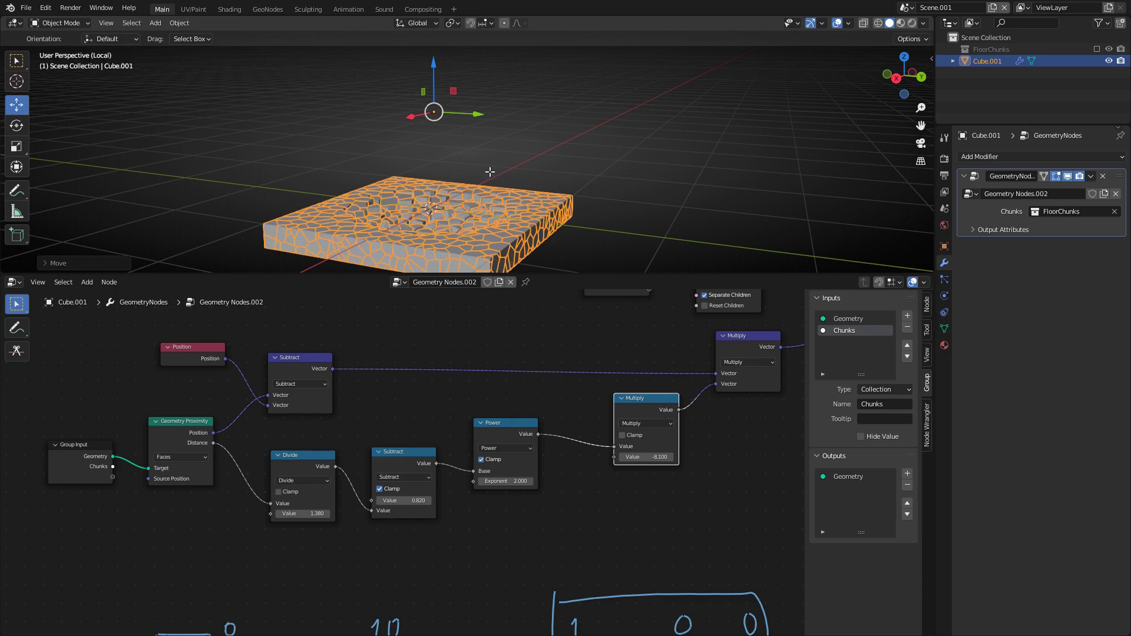
# Move the Cube.001 mesh along global Z in Edit Mode to test the chunk falloff, and return to Object Mode
pyautogui.press('Tab')
pyautogui.press('g')
pyautogui.press('z')
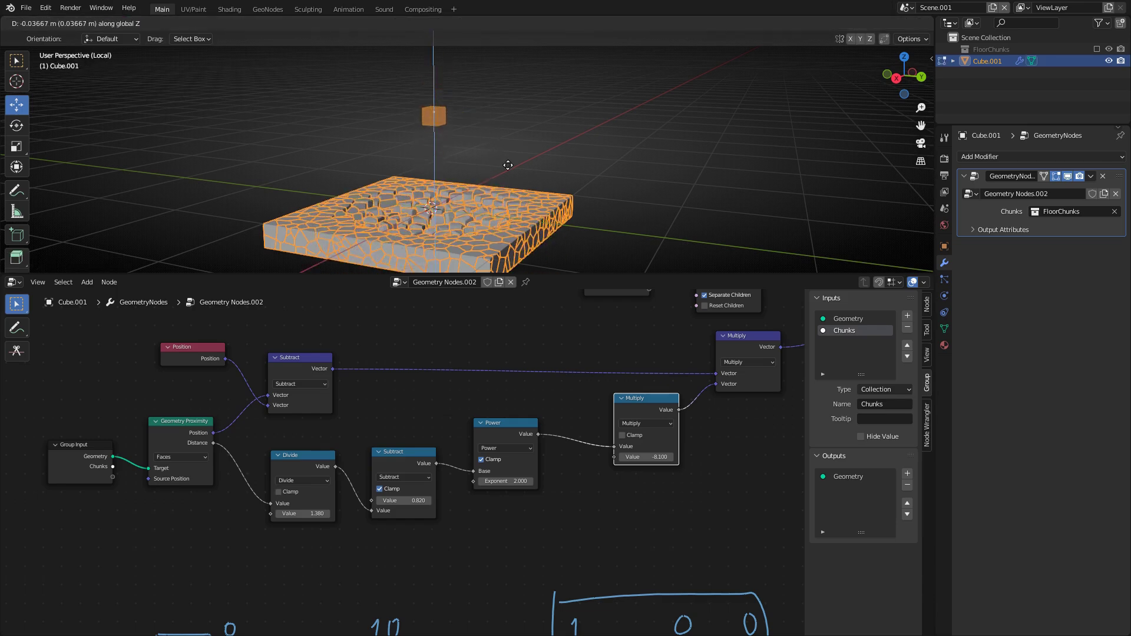
pyautogui.click(507, 155)
pyautogui.press('Tab')
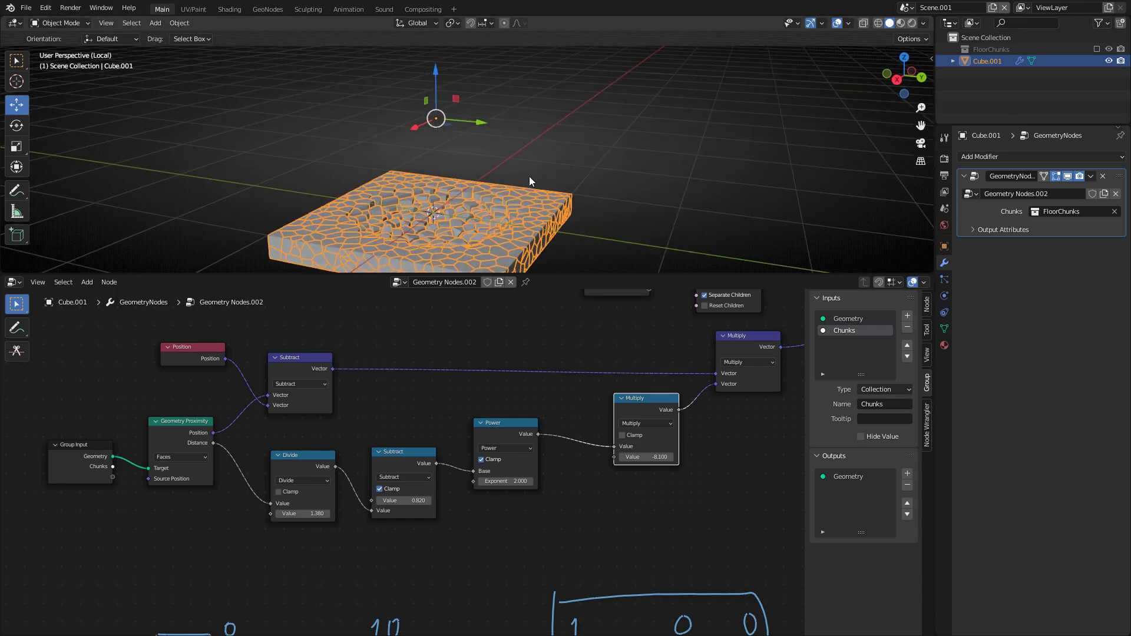
# Nudge the Divide node slightly and move the Group Input node lower beside Geometry Proximity
pyautogui.moveTo(538, 431); pyautogui.dragTo(590, 421, button='middle')
pyautogui.moveTo(351, 447); pyautogui.dragTo(345, 448)
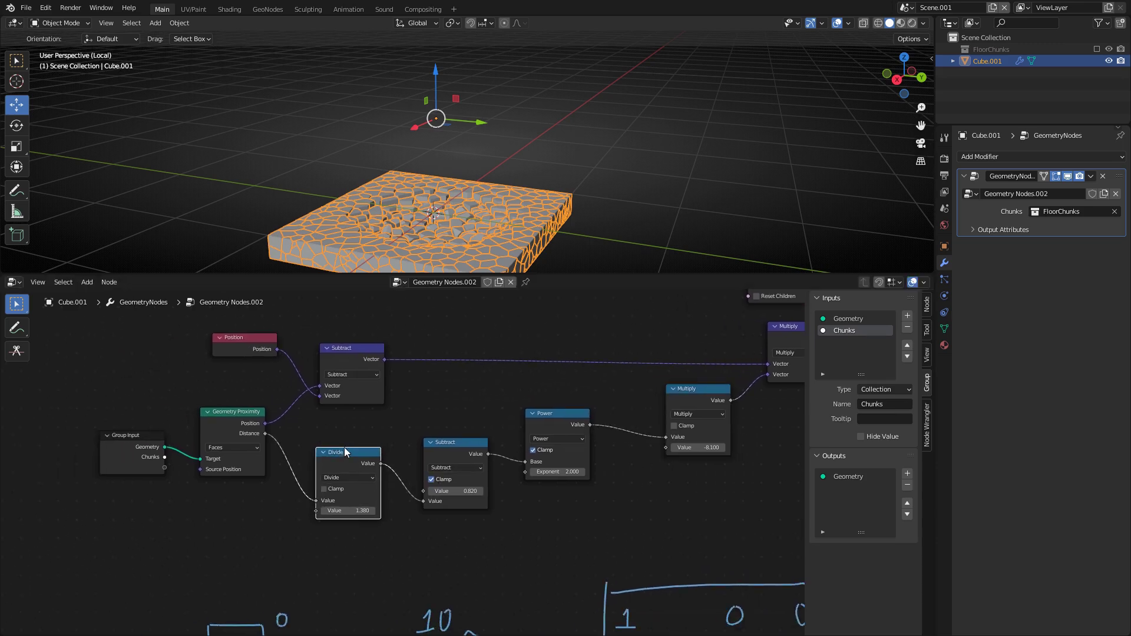
pyautogui.moveTo(328, 549); pyautogui.dragTo(561, 430)
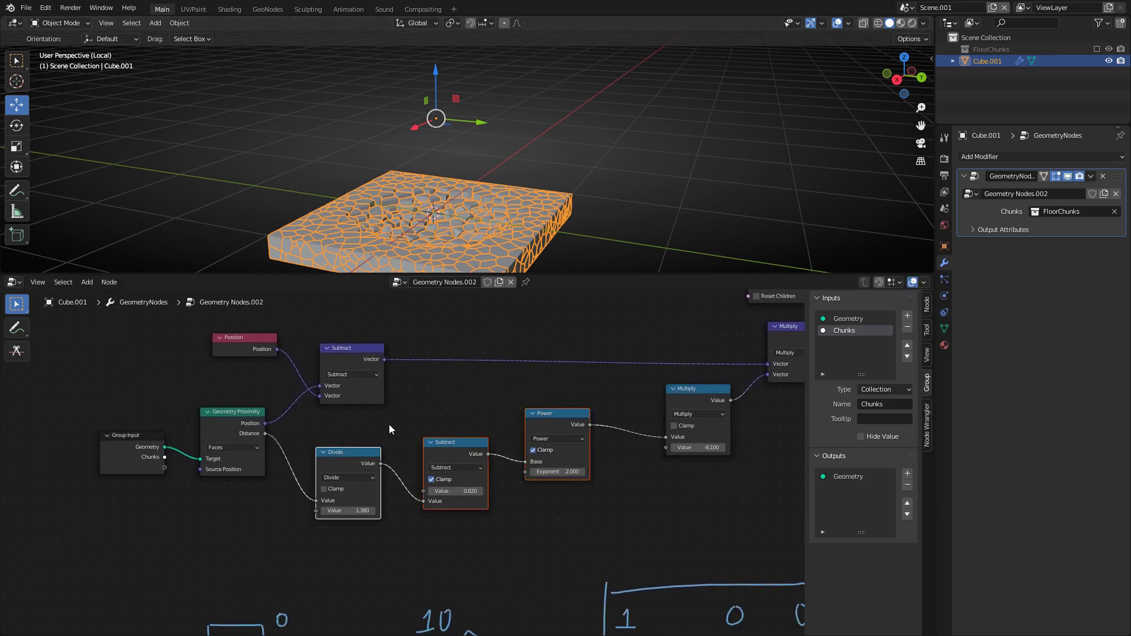
pyautogui.click(388, 423)
pyautogui.moveTo(375, 411); pyautogui.dragTo(507, 375, button='middle')
pyautogui.moveTo(493, 434); pyautogui.dragTo(482, 449, button='middle')
pyautogui.moveTo(442, 208); pyautogui.dragTo(442, 217, button='middle')
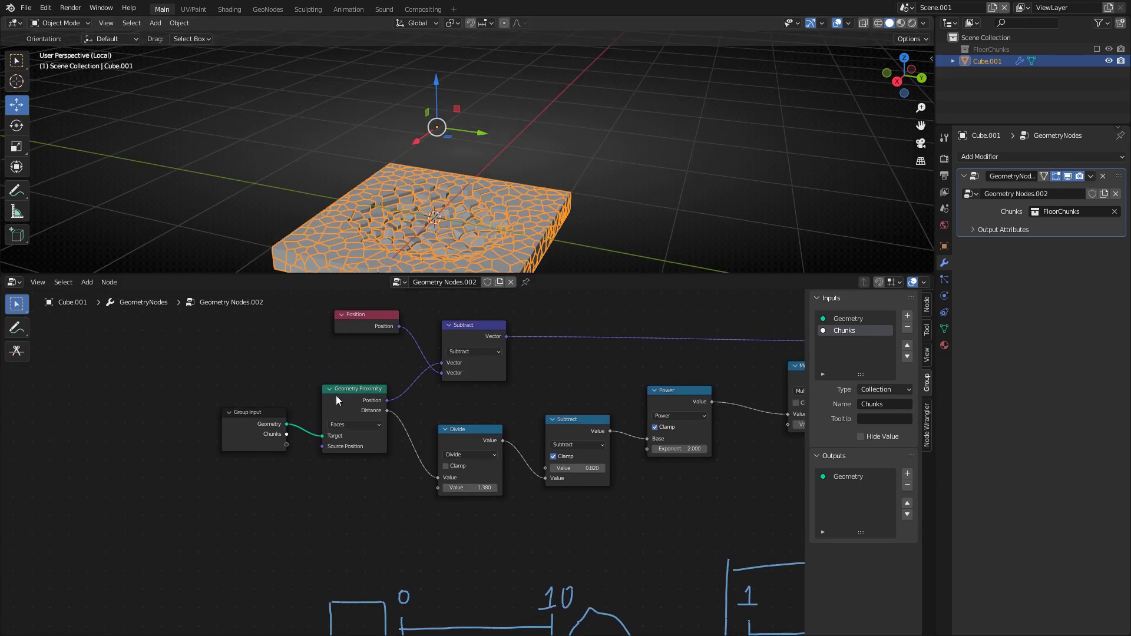
pyautogui.moveTo(263, 420); pyautogui.dragTo(265, 461)
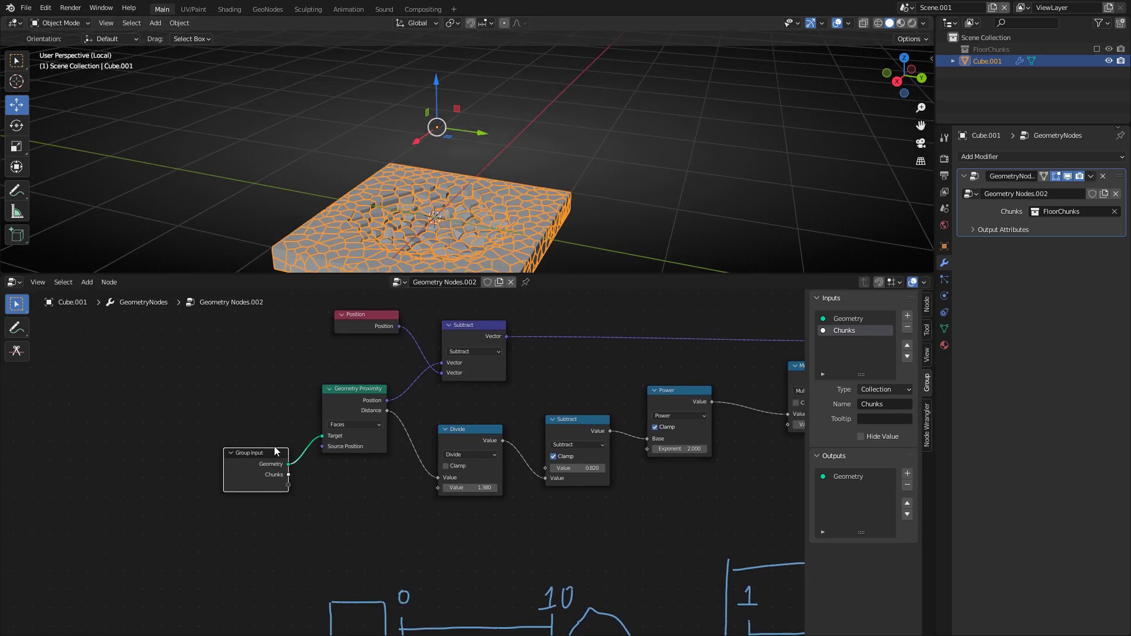
# Add a Float group input named Radius and connect it to the Divide node's second Value
pyautogui.click(902, 319)
pyautogui.click(887, 390)
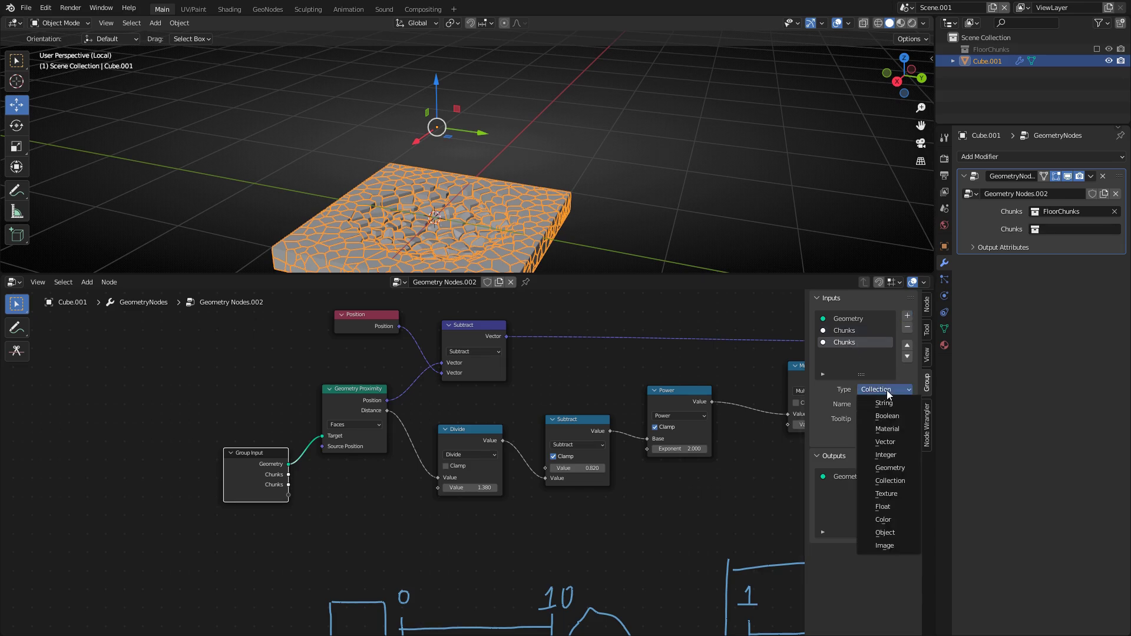
pyautogui.click(886, 509)
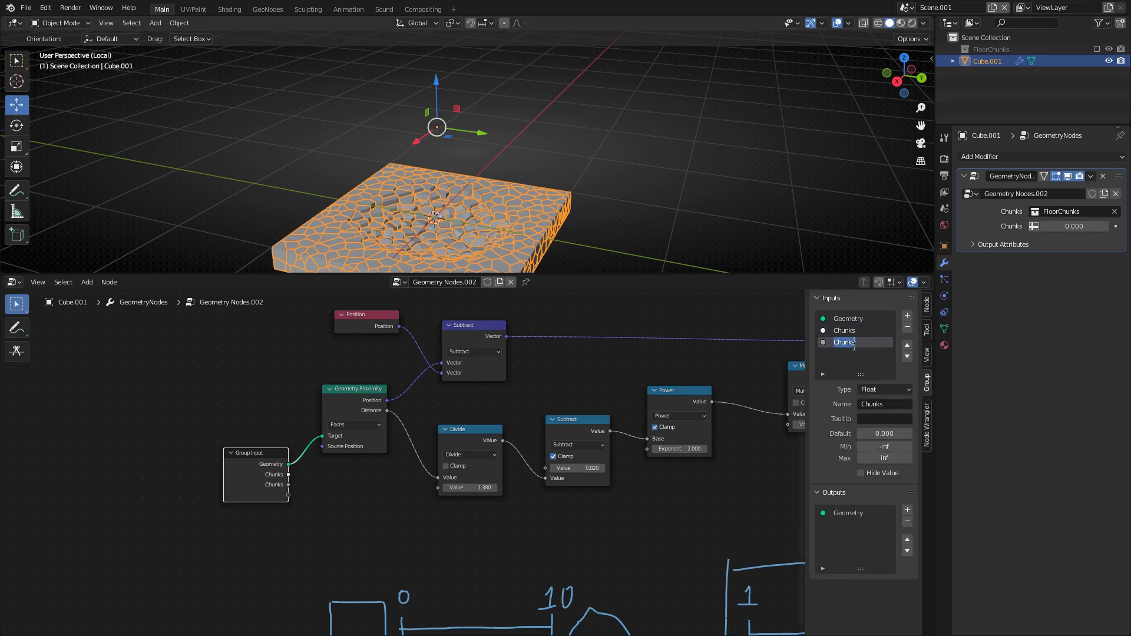
pyautogui.doubleClick(855, 345)
pyautogui.write('Radius')
pyautogui.press('Return')
pyautogui.moveTo(293, 483); pyautogui.dragTo(438, 488)
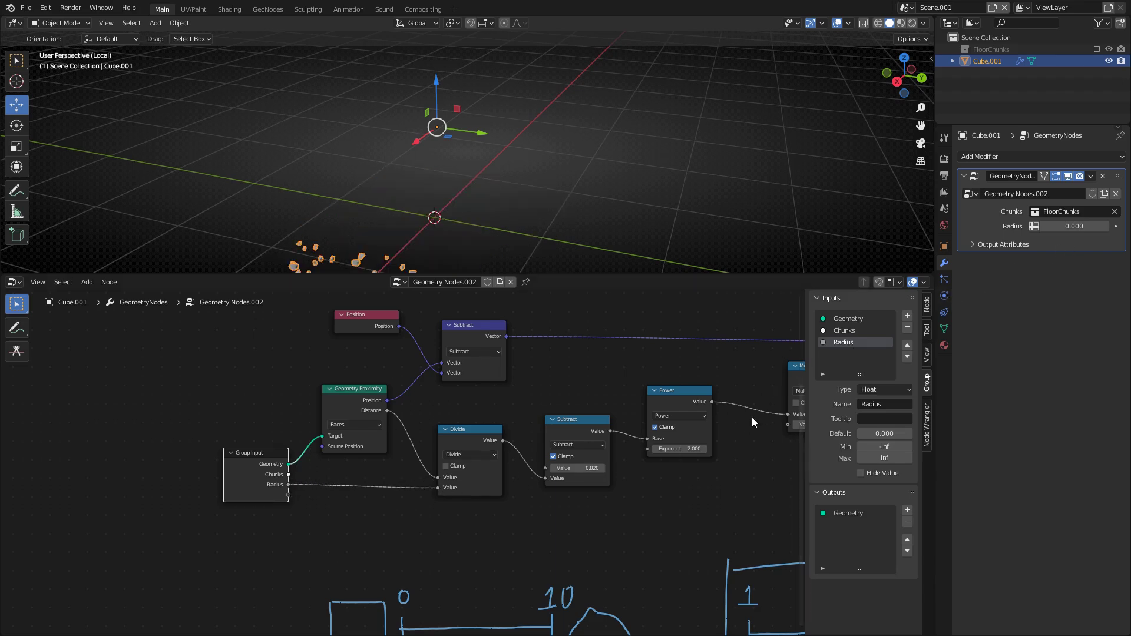
# Set the Radius input's minimum to 0.001 and its value in the modifier to 1.39
pyautogui.click(883, 447)
pyautogui.write('0.')
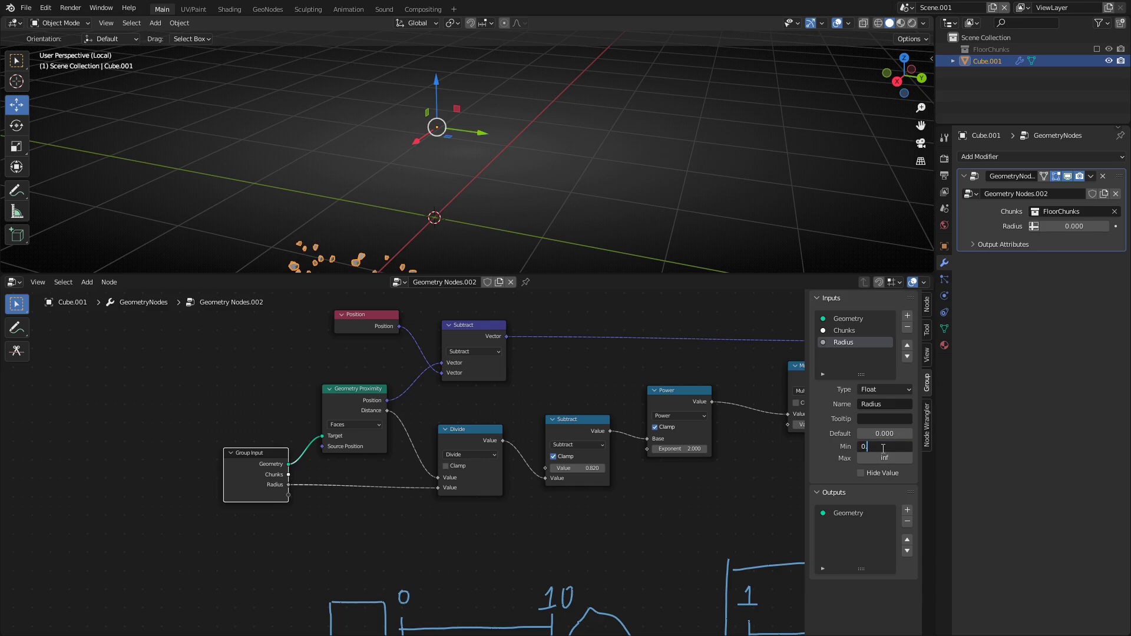
pyautogui.write('001')
pyautogui.press('Return')
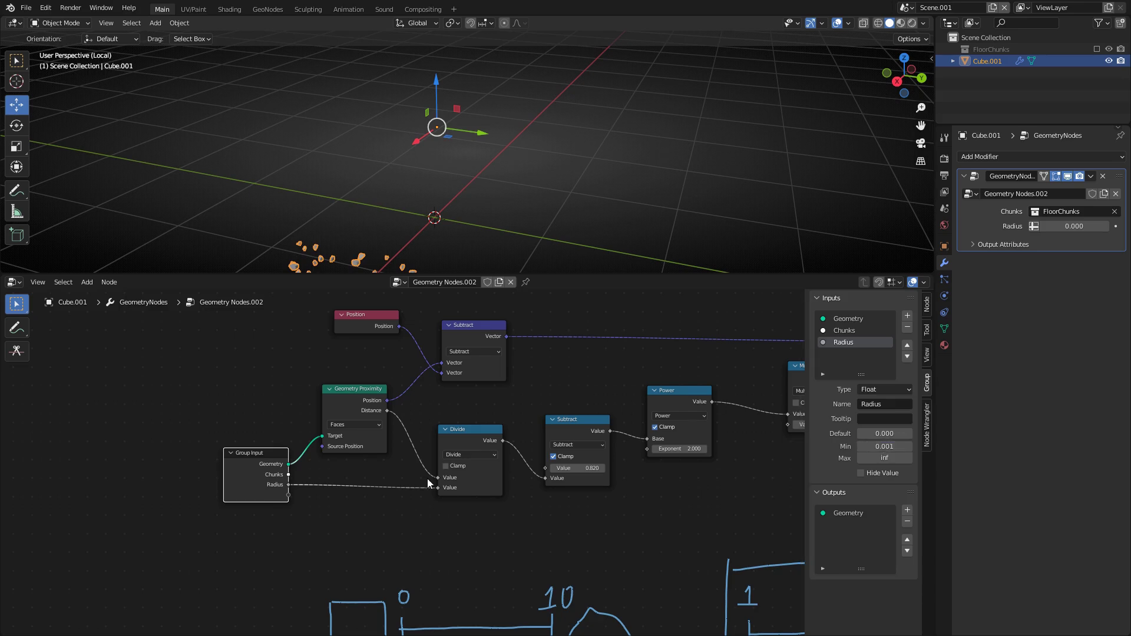
pyautogui.scroll(2, 435, 484)
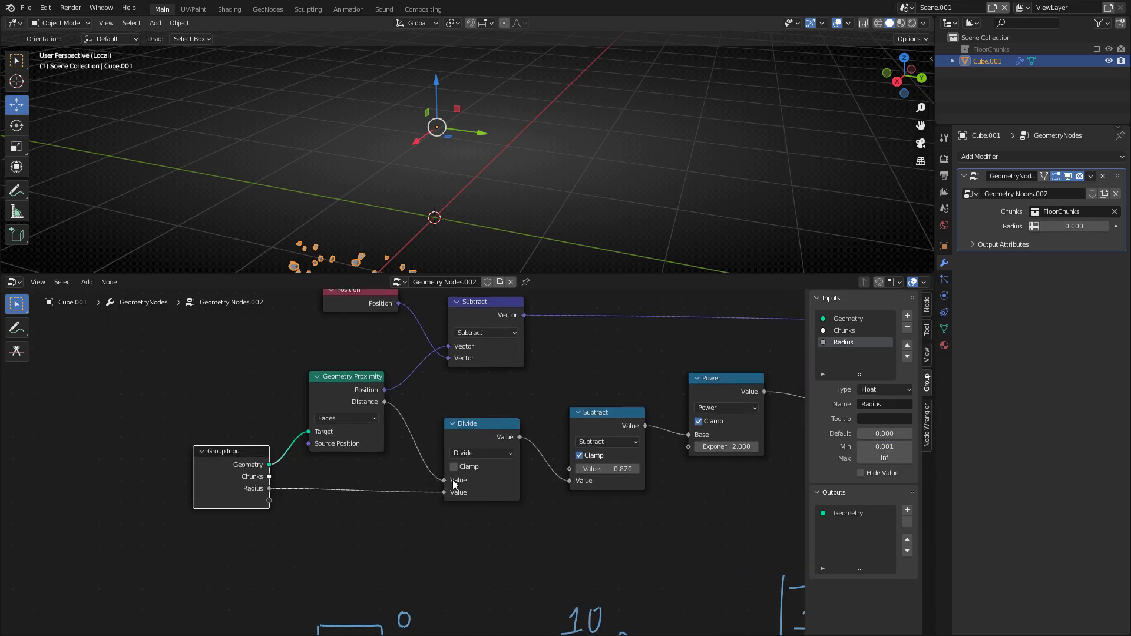
pyautogui.moveTo(1056, 228); pyautogui.dragTo(1092, 226)
# Lower the Math Subtract, Power and Multiply nodes so they line up in a row with the Divide node
pyautogui.moveTo(611, 379); pyautogui.dragTo(438, 354, button='middle')
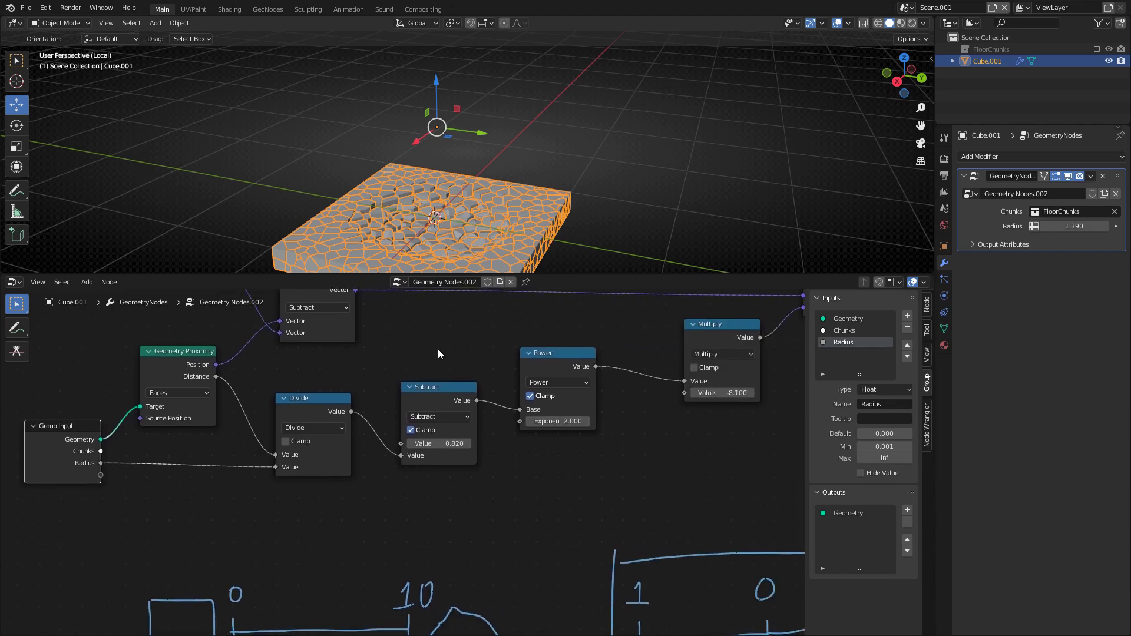
pyautogui.moveTo(390, 402); pyautogui.dragTo(279, 410, button='middle')
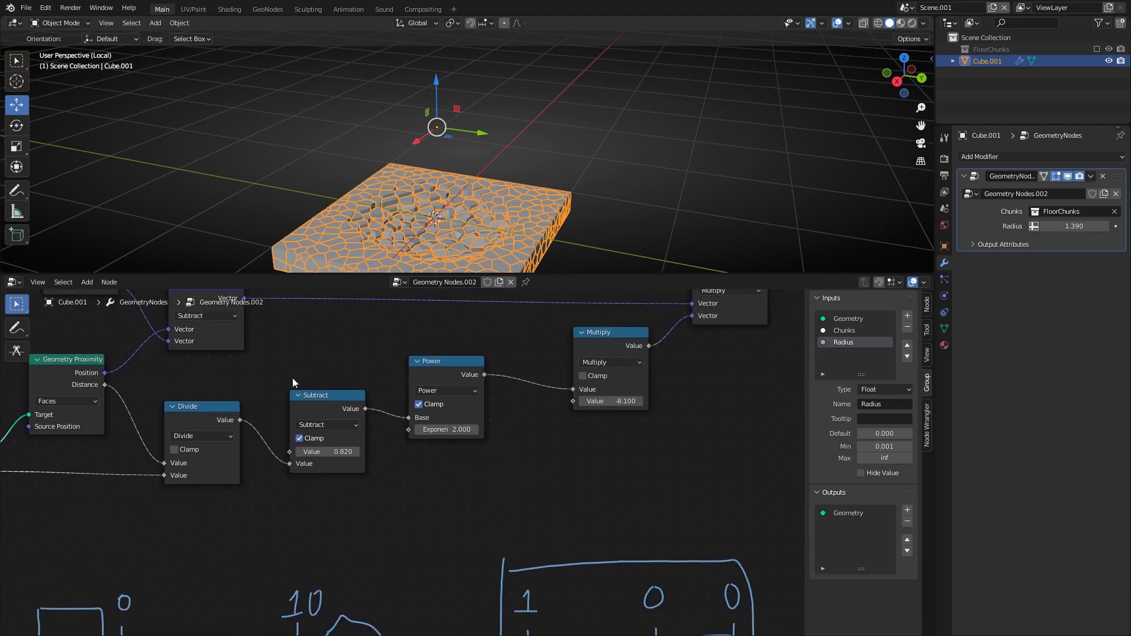
pyautogui.moveTo(292, 377); pyautogui.dragTo(506, 451)
pyautogui.press('g')
pyautogui.click(471, 411)
pyautogui.press('g')
pyautogui.click(454, 365)
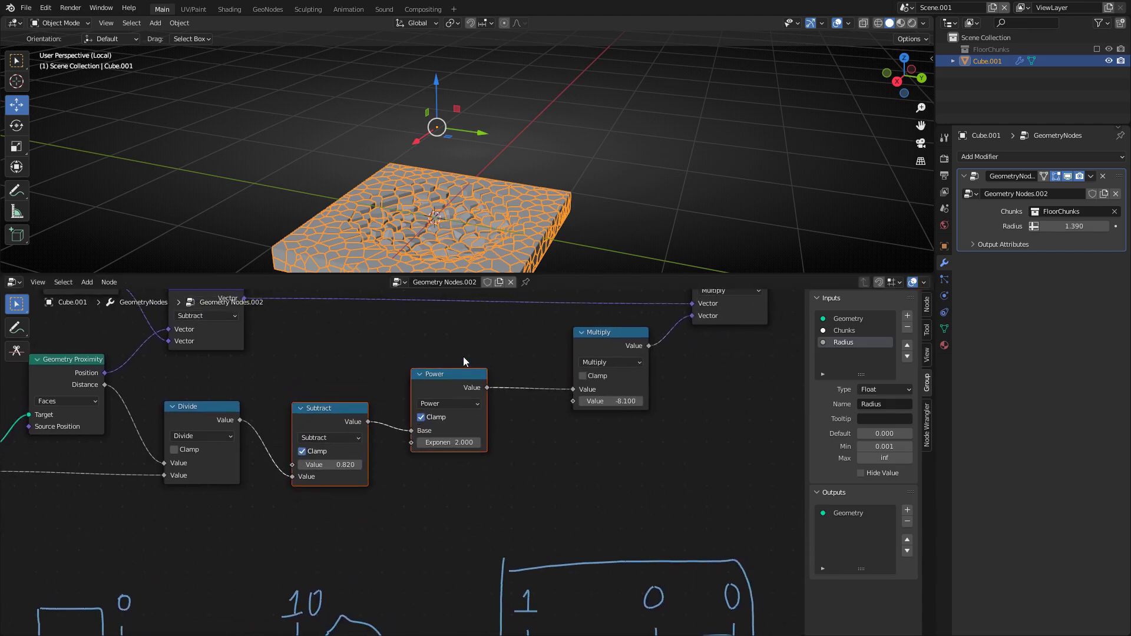
pyautogui.moveTo(463, 376); pyautogui.dragTo(469, 403)
pyautogui.moveTo(616, 348); pyautogui.dragTo(624, 416)
pyautogui.moveTo(495, 433); pyautogui.dragTo(595, 351, button='middle')
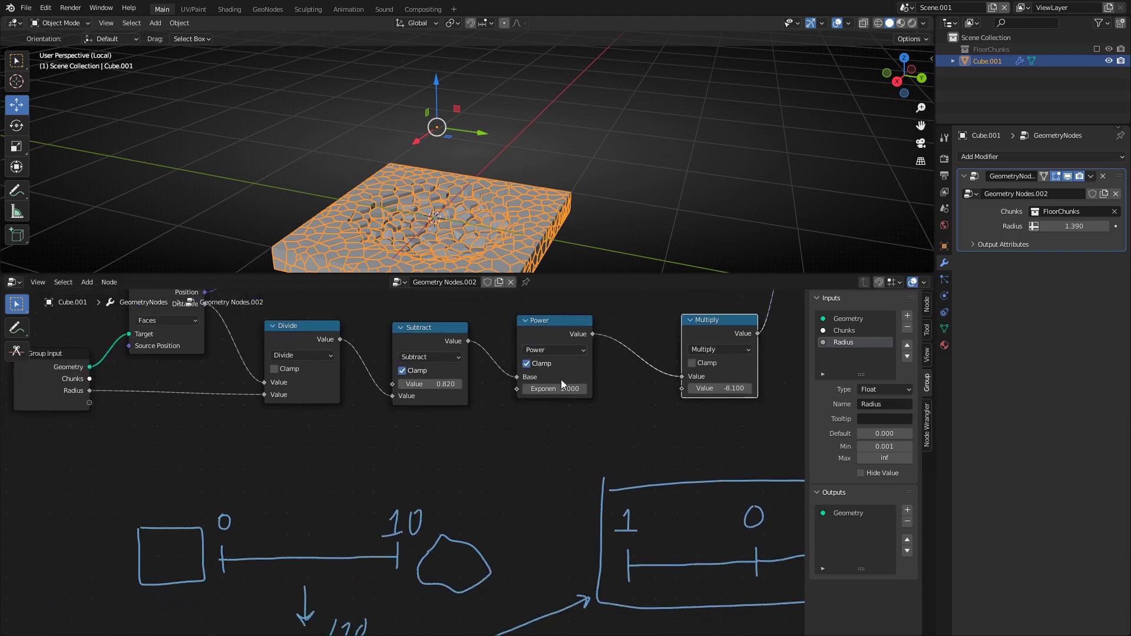
# Try an Exponent of 1 on the Power node and undo the change
pyautogui.moveTo(485, 401); pyautogui.dragTo(545, 430, button='middle')
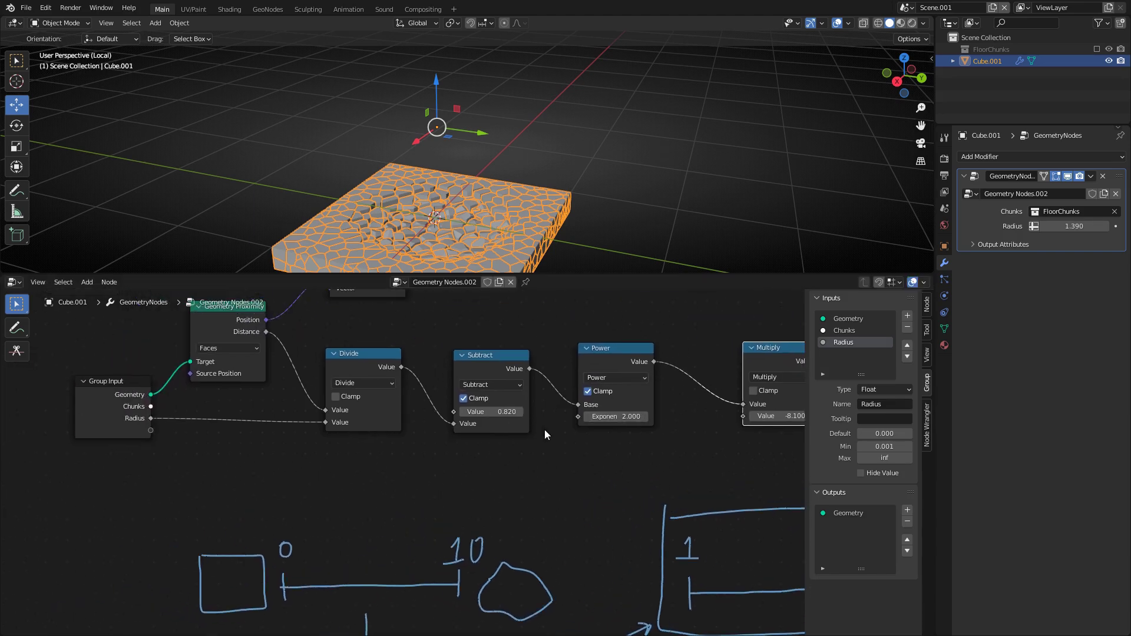
pyautogui.click(623, 416)
pyautogui.write('1')
pyautogui.press('Return')
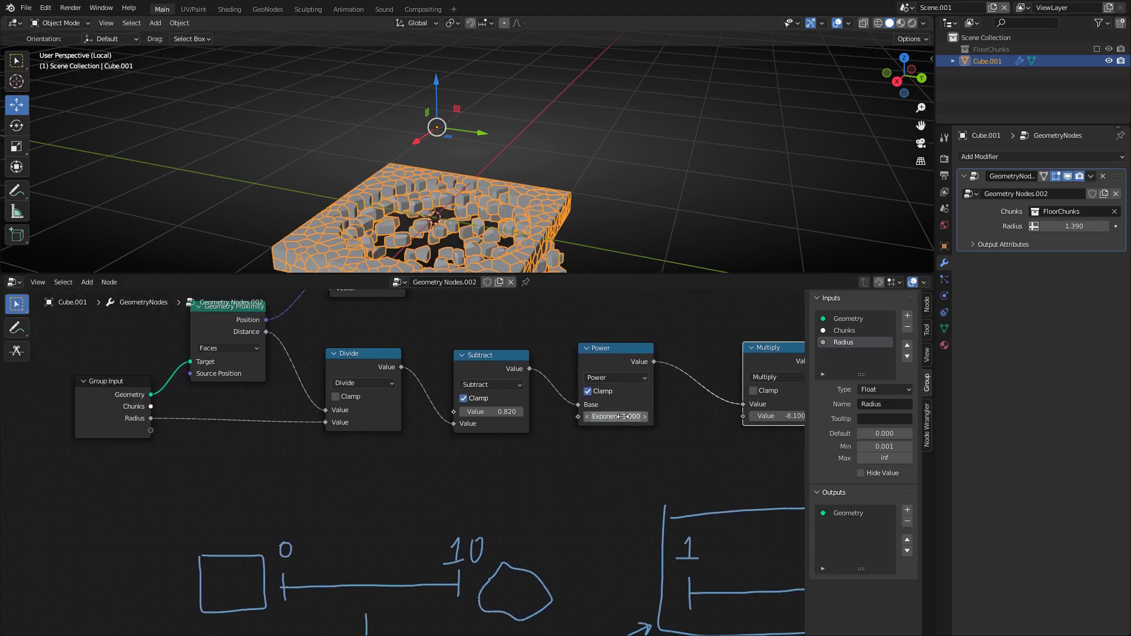
pyautogui.hotkey('ctrl', 'z')
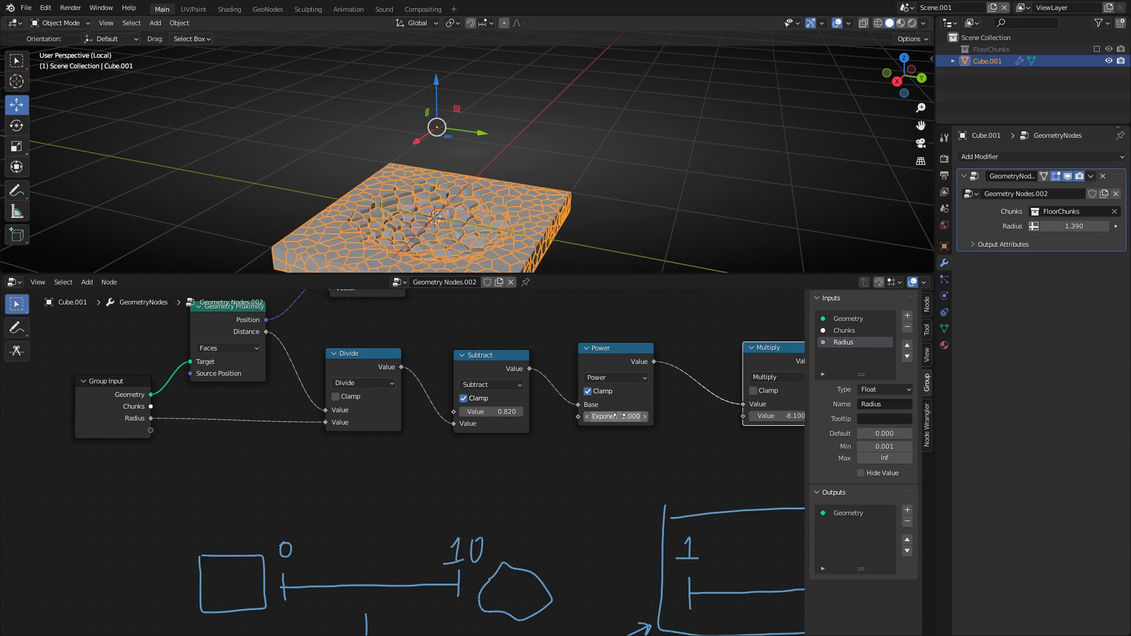
# Add another Float group input named Falloff and set its minimum to 0
pyautogui.click(102, 385)
pyautogui.moveTo(566, 349); pyautogui.dragTo(604, 369, button='middle')
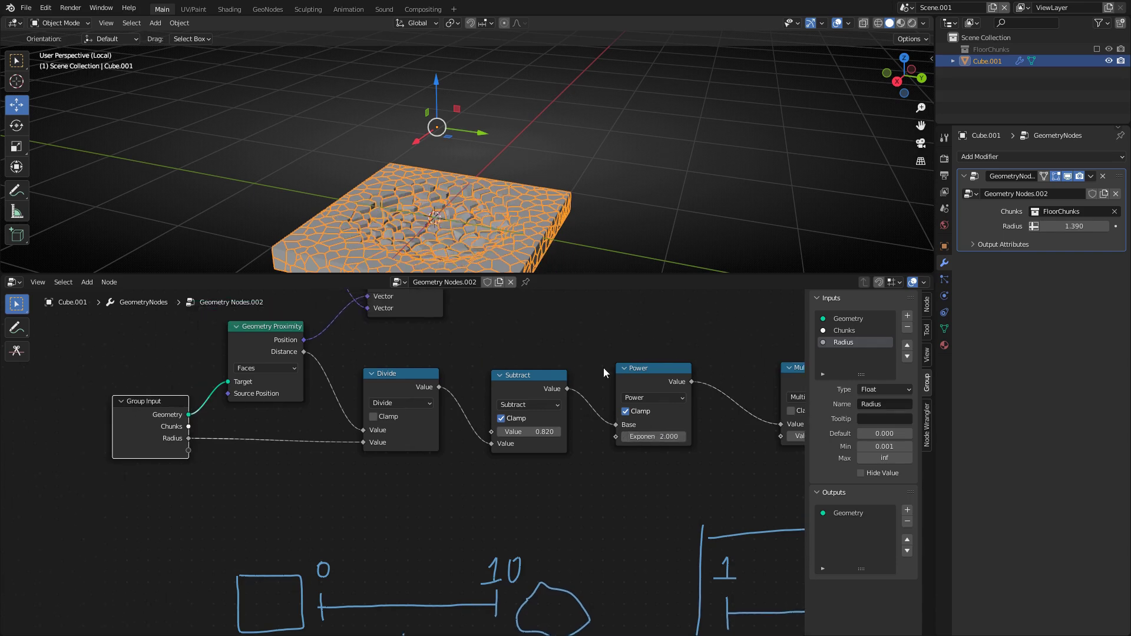
pyautogui.click(906, 317)
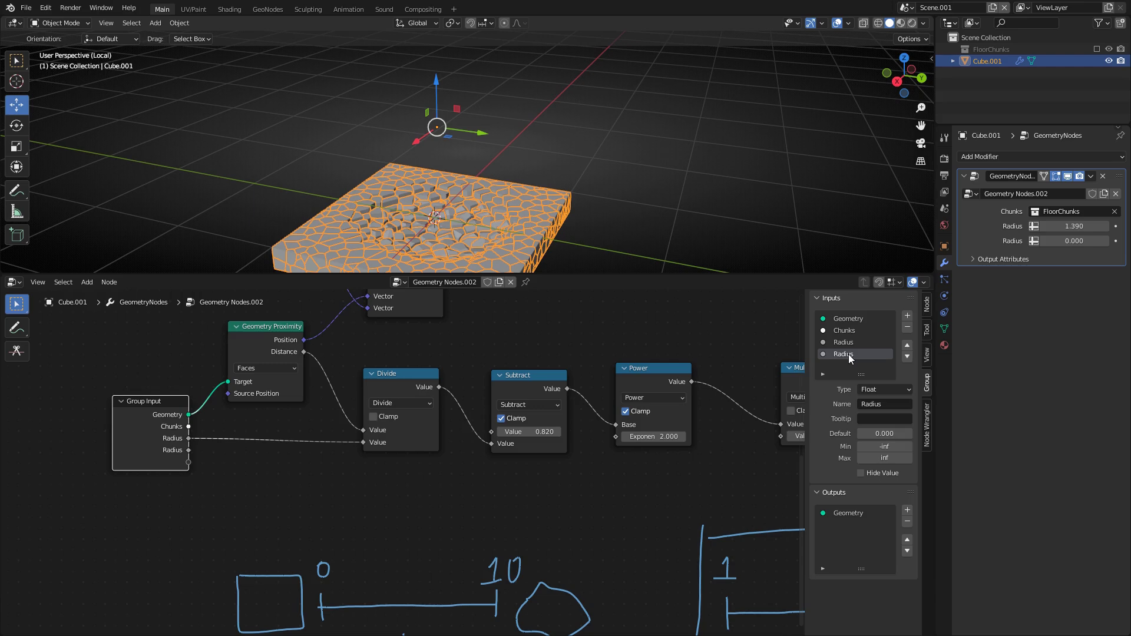
pyautogui.write('Falloff')
pyautogui.press('Return')
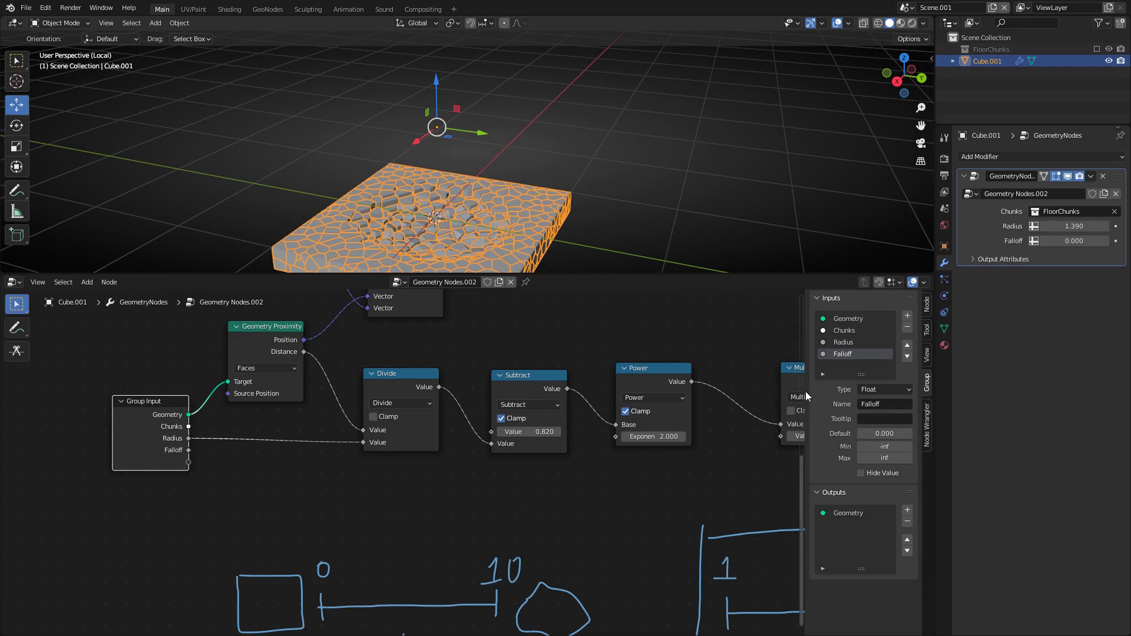
pyautogui.click(879, 446)
pyautogui.write('0')
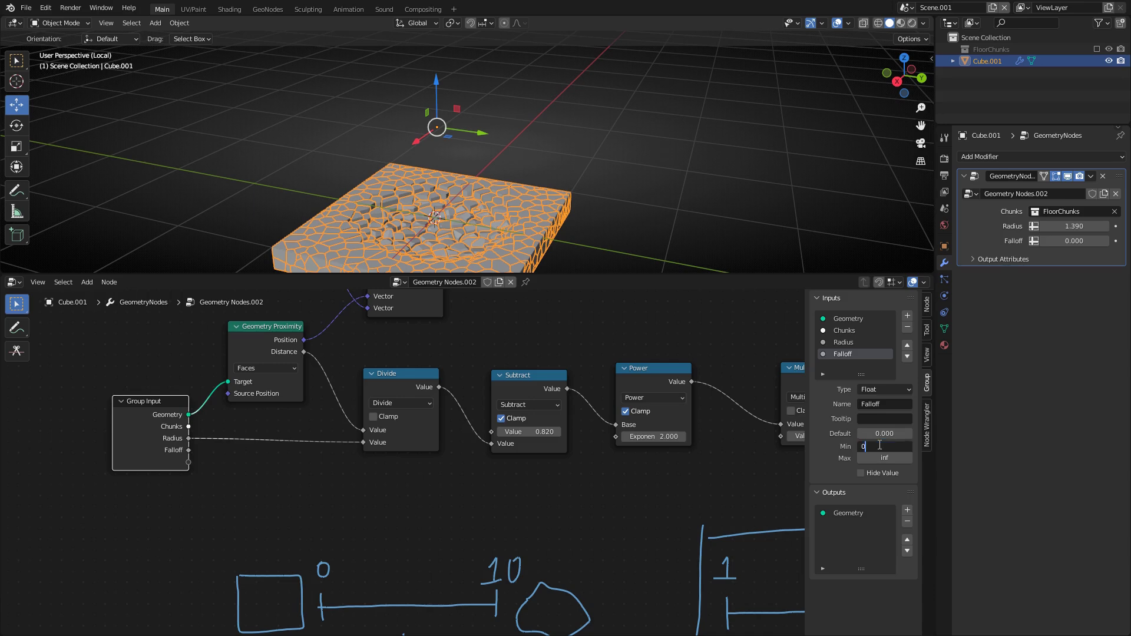
# Set the Falloff group input's minimum to 0.001 and connect Falloff to the Power node's exponent
pyautogui.write('.001')
pyautogui.press('Return')
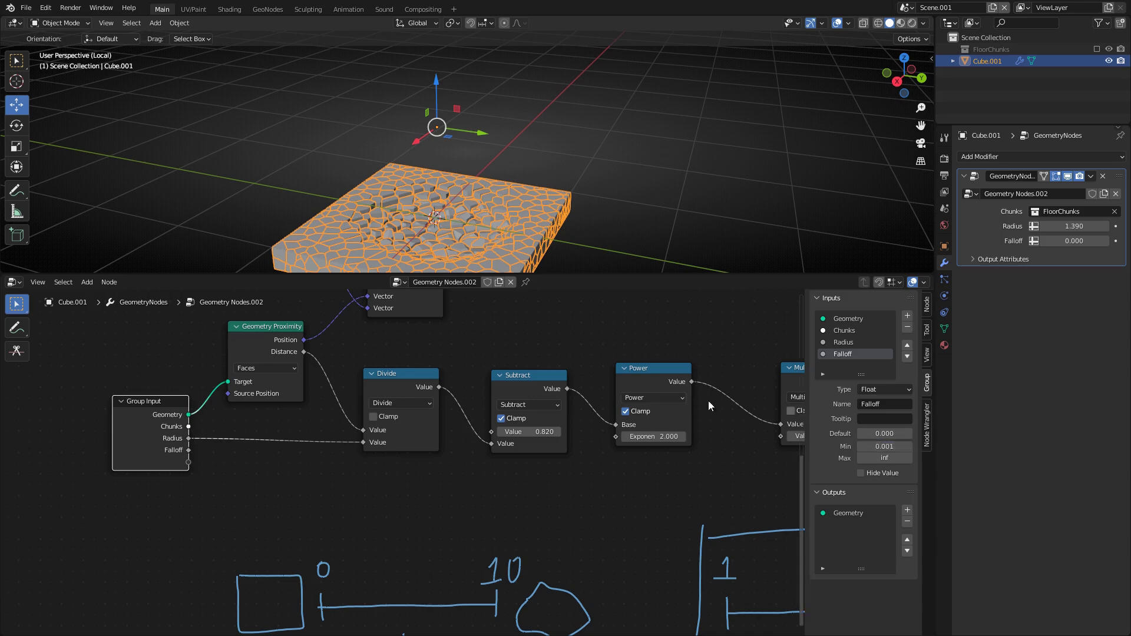
pyautogui.moveTo(158, 405); pyautogui.dragTo(156, 413)
pyautogui.moveTo(188, 458); pyautogui.dragTo(619, 437)
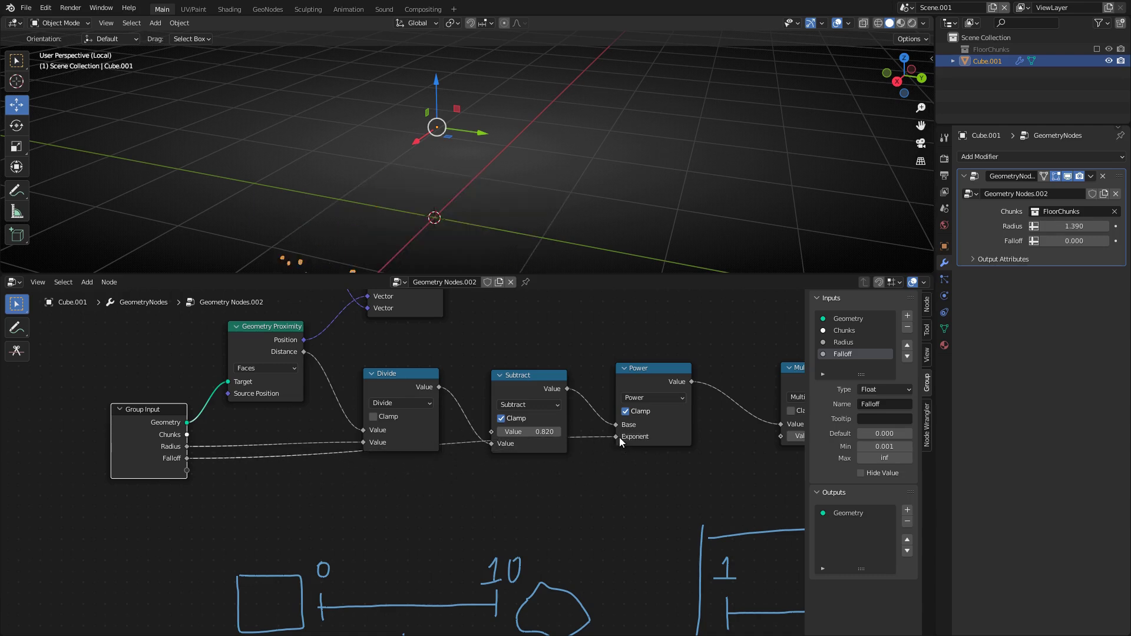
# Set the Falloff input's default to 2 and the modifier's Falloff value to 2
pyautogui.click(873, 435)
pyautogui.write('2')
pyautogui.press('Return')
pyautogui.doubleClick(1066, 240)
pyautogui.write('2')
pyautogui.press('Return')
pyautogui.scroll(3, 554, 160)
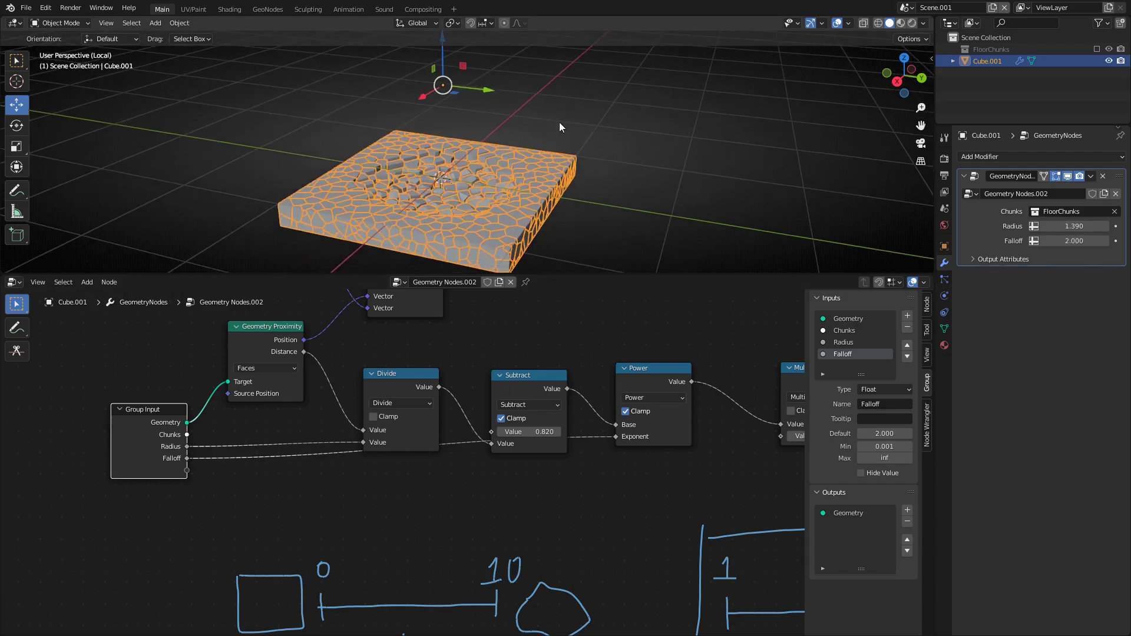
# Combine the Divide, Subtract and Power nodes into one node group and return to the main node tree
pyautogui.moveTo(665, 436); pyautogui.dragTo(513, 416, button='middle')
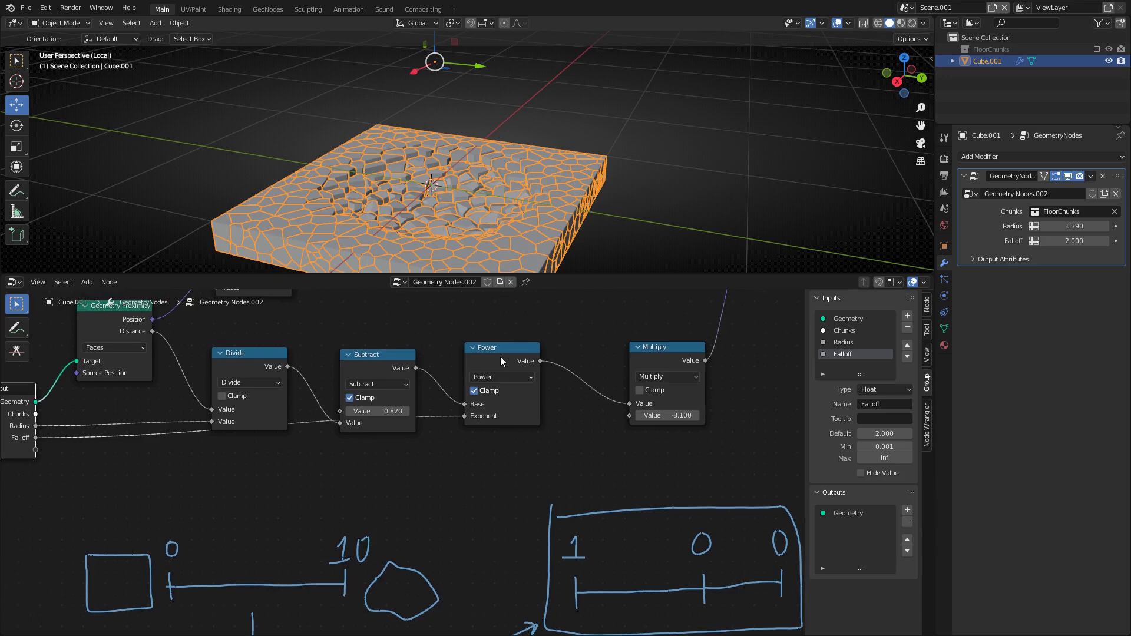
pyautogui.moveTo(500, 354); pyautogui.dragTo(487, 390)
pyautogui.moveTo(392, 390); pyautogui.dragTo(550, 404, button='middle')
pyautogui.moveTo(388, 343); pyautogui.dragTo(652, 495)
pyautogui.moveTo(651, 496); pyautogui.dragTo(593, 519, button='middle')
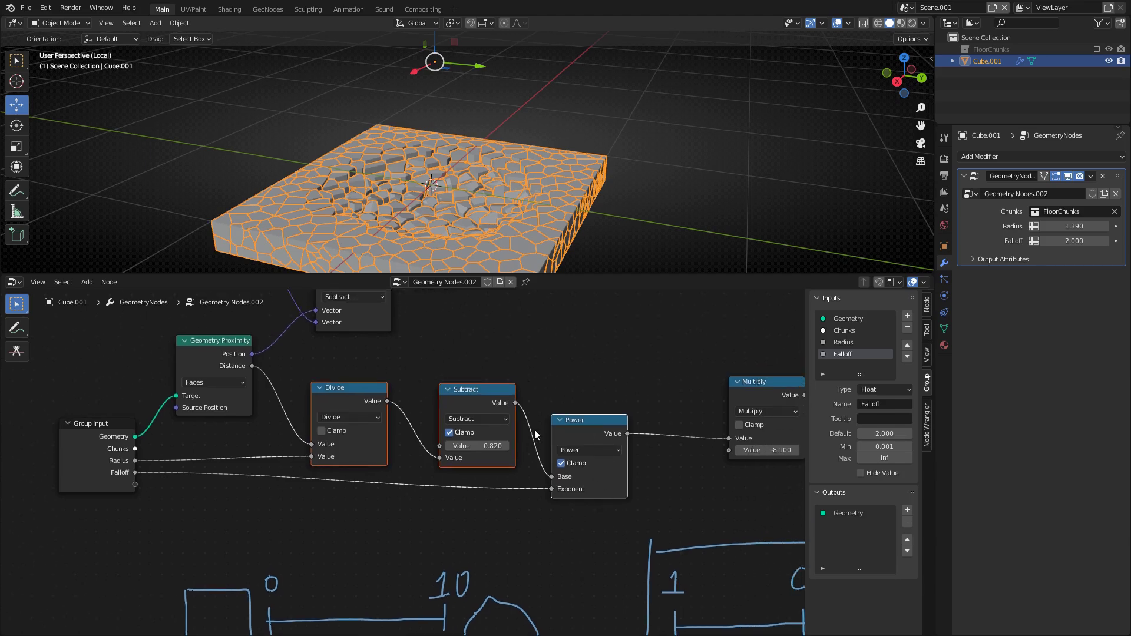
pyautogui.hotkey('ctrl', 'g')
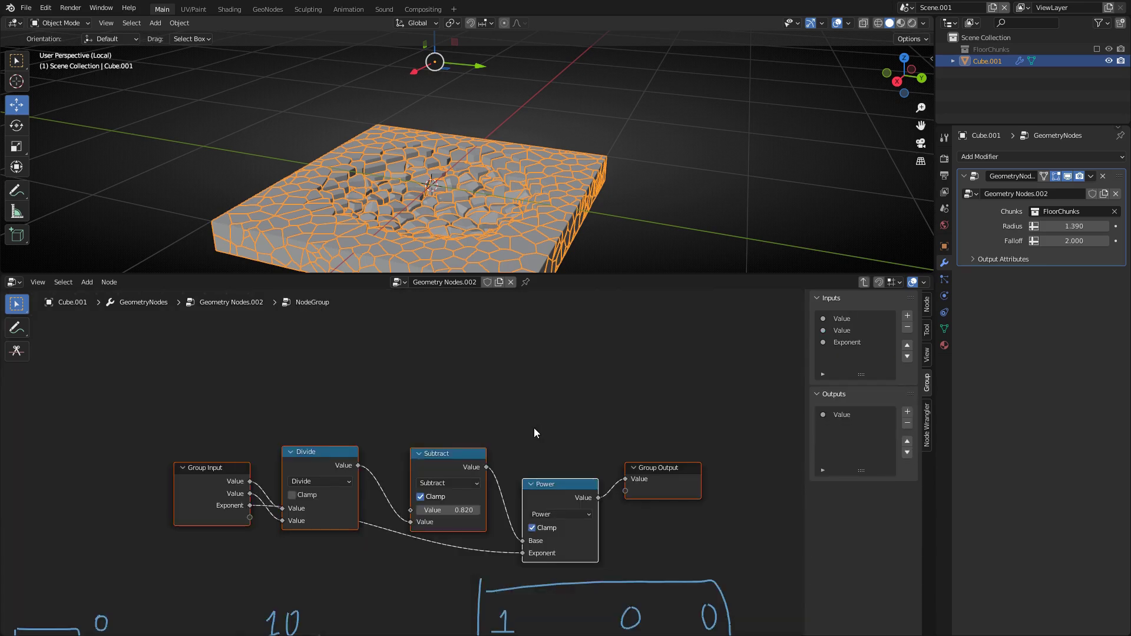
pyautogui.moveTo(526, 433); pyautogui.dragTo(536, 384, button='middle')
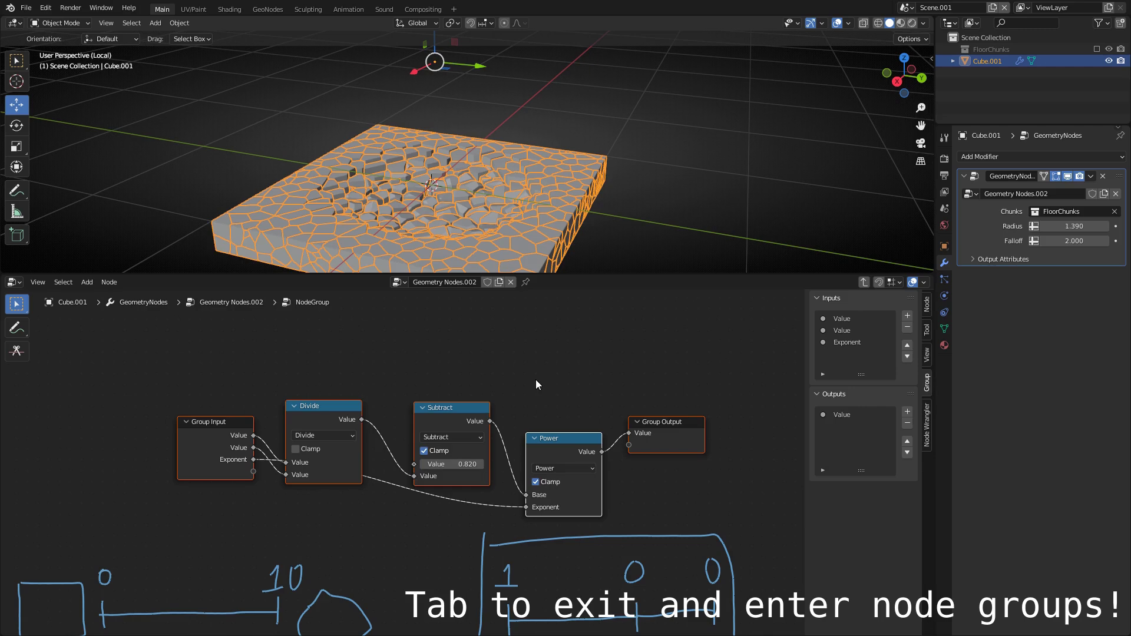
pyautogui.press('Tab')
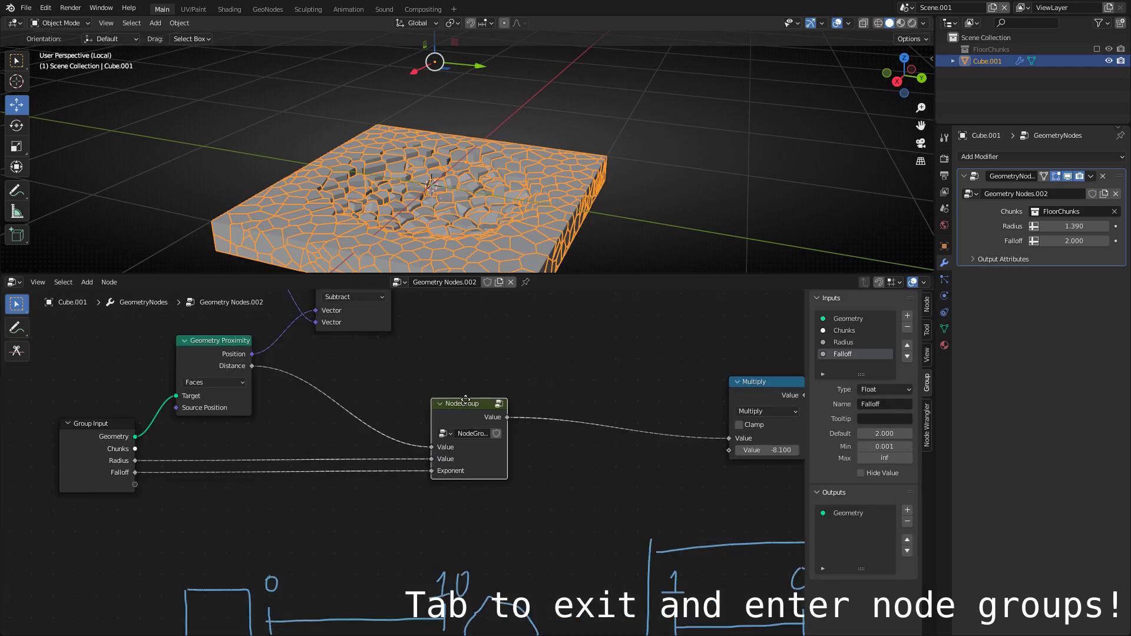
pyautogui.moveTo(463, 405); pyautogui.dragTo(432, 405)
pyautogui.moveTo(219, 438); pyautogui.dragTo(303, 447, button='middle')
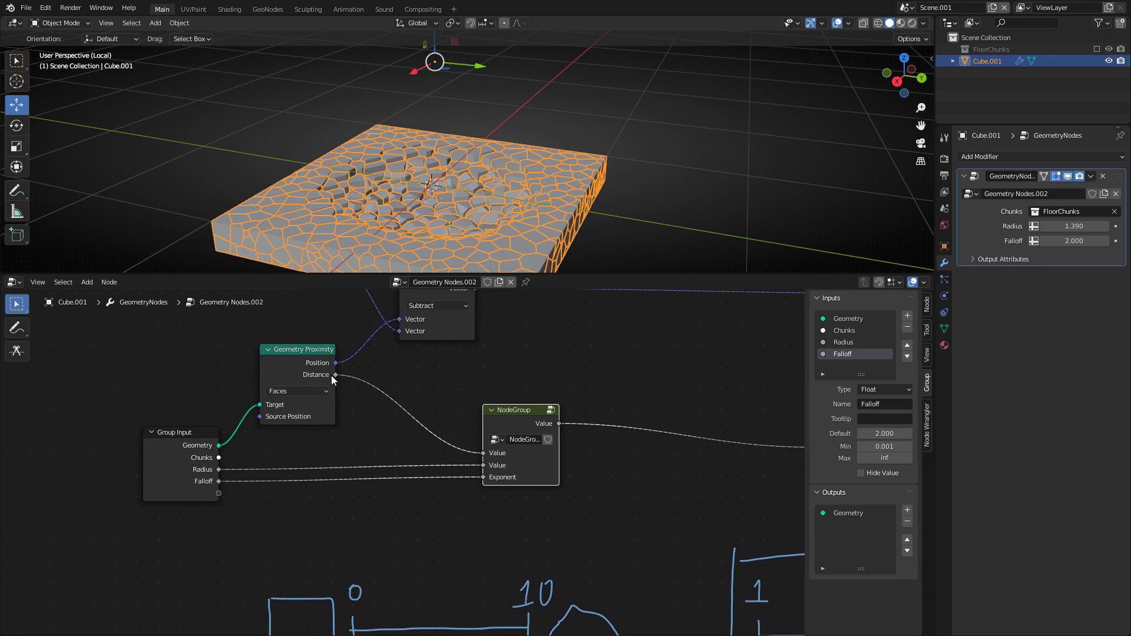
# Enter the new node group, clear space around its Group Input node and rename the first input Distance
pyautogui.press('Tab')
pyautogui.moveTo(221, 426); pyautogui.dragTo(370, 376, button='middle')
pyautogui.click(371, 376)
pyautogui.moveTo(370, 376); pyautogui.dragTo(348, 413)
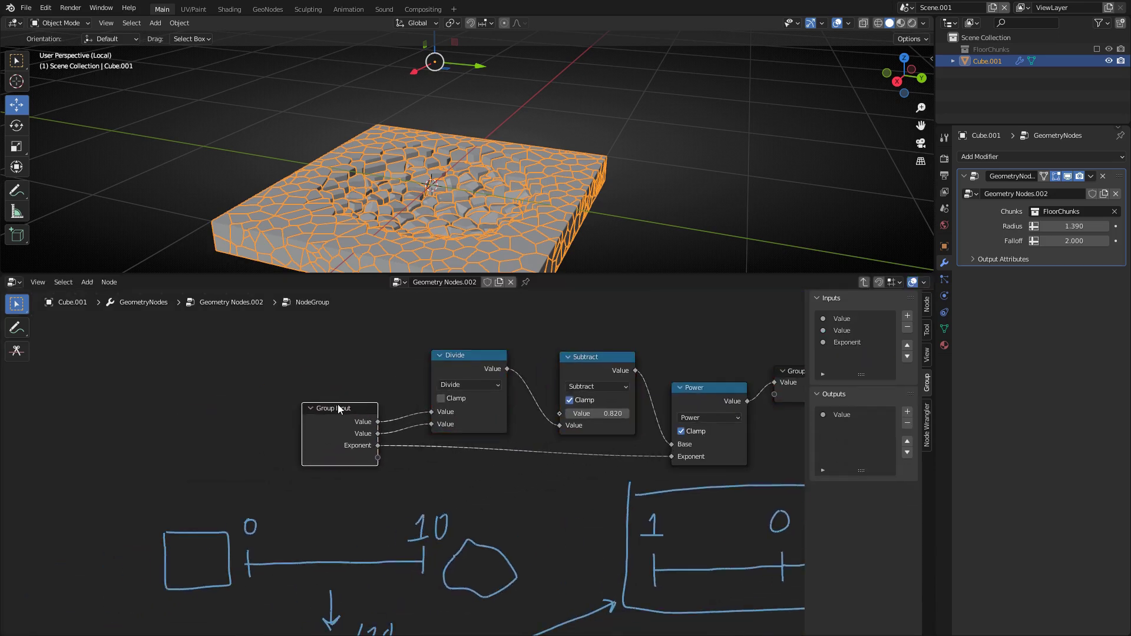
pyautogui.doubleClick(842, 319)
pyautogui.write('Distance')
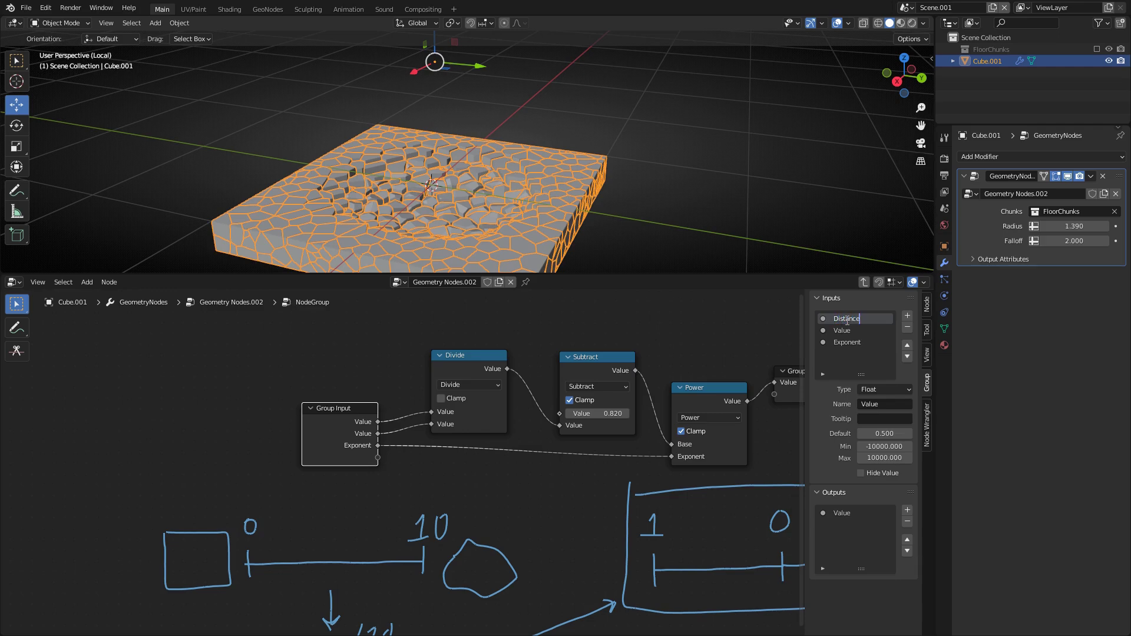
pyautogui.press('Return')
# Rename the node group's second input Radius and its third input Falloff, and return to the main tree
pyautogui.doubleClick(848, 331)
pyautogui.write('Radius')
pyautogui.press('Return')
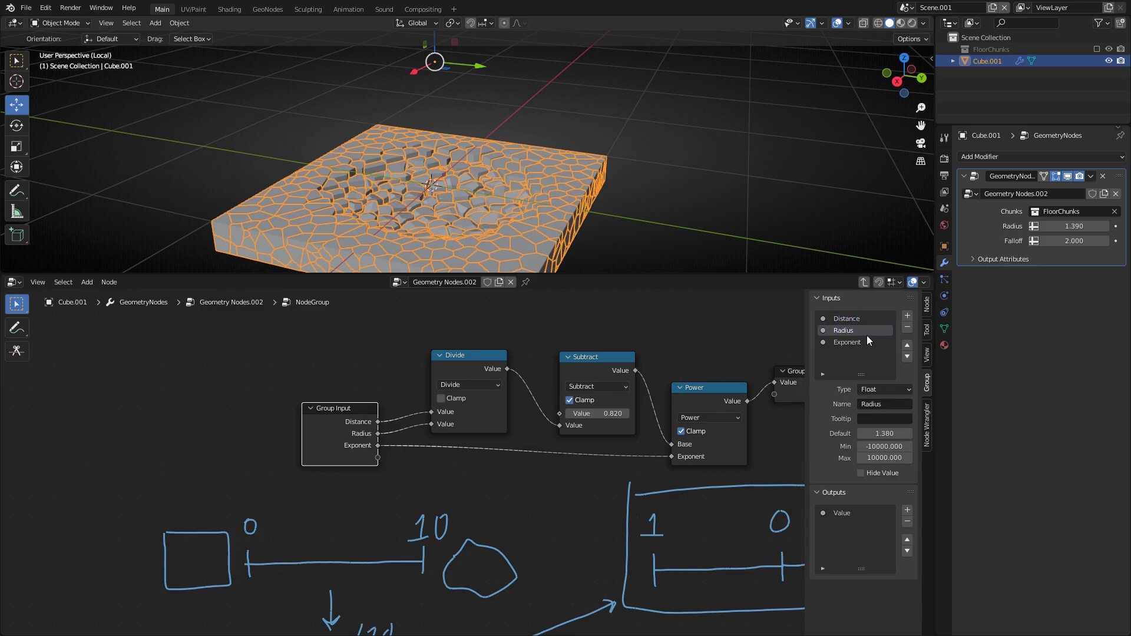
pyautogui.doubleClick(860, 340)
pyautogui.write('Falloff')
pyautogui.press('Return')
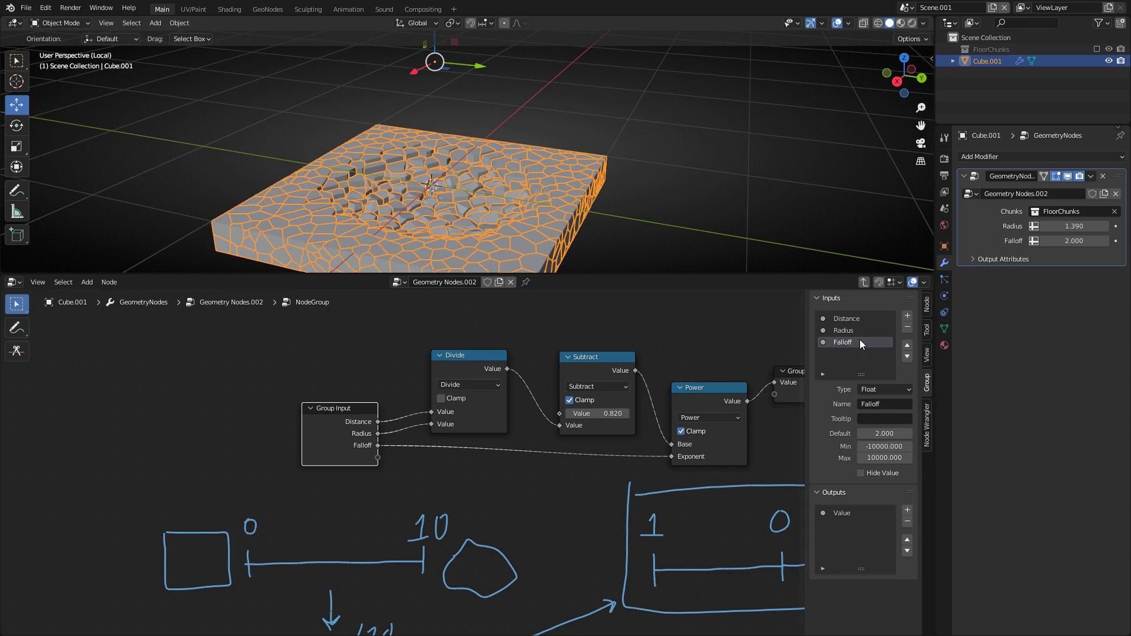
pyautogui.moveTo(547, 365); pyautogui.dragTo(451, 371, button='middle')
pyautogui.press('Tab')
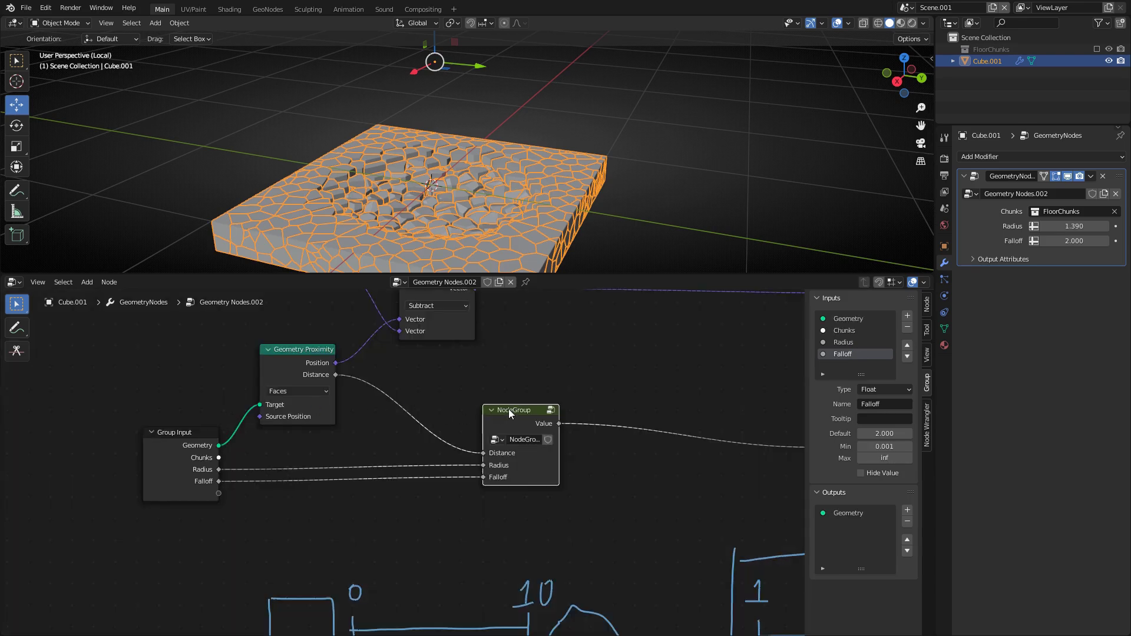
# Place the group node nearer to Geometry Proximity and rename the node group Map
pyautogui.moveTo(530, 411); pyautogui.dragTo(434, 402, button='middle')
pyautogui.moveTo(434, 402); pyautogui.dragTo(376, 402)
pyautogui.doubleClick(373, 430)
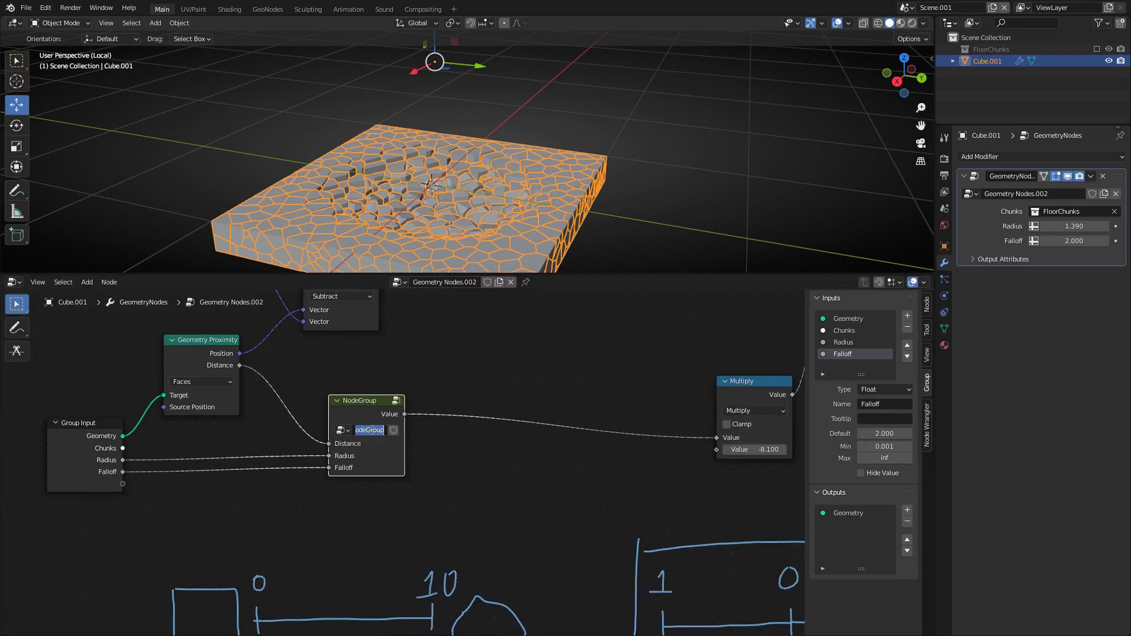
pyautogui.write('Map')
pyautogui.press('Return')
# Move the Position, Subtract, Geometry Proximity, Group Input and Map nodes closer to the Multiply nodes, and raise the math Multiply node
pyautogui.scroll(-5, 383, 421)
pyautogui.moveTo(254, 439); pyautogui.dragTo(421, 334)
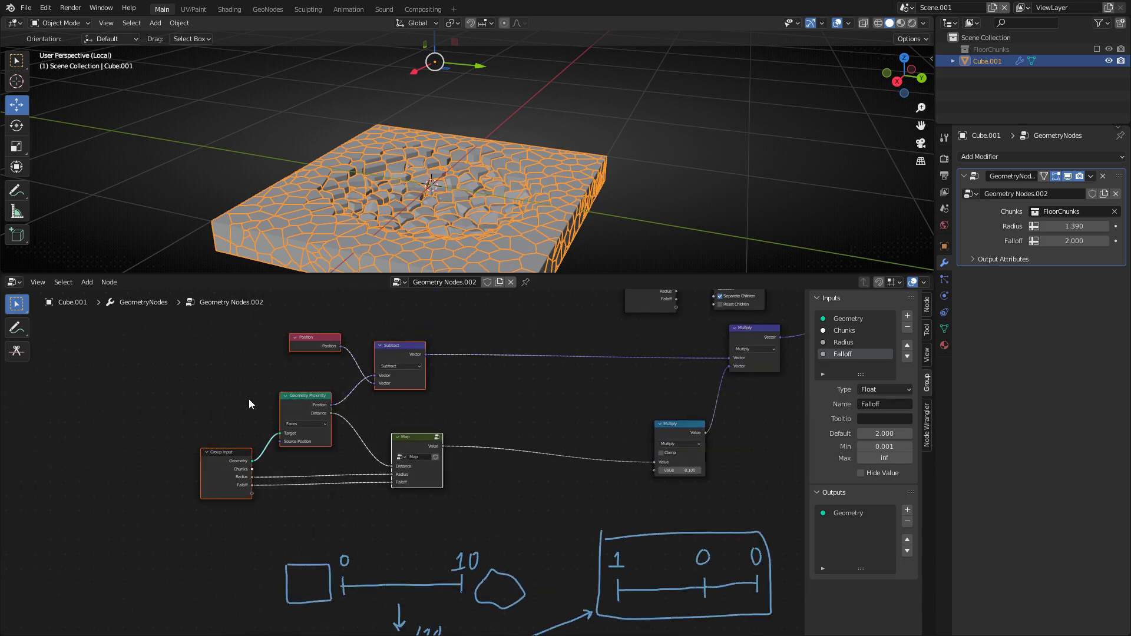
pyautogui.press('g')
pyautogui.click(428, 410)
pyautogui.click(356, 397)
pyautogui.moveTo(482, 422); pyautogui.dragTo(292, 425, button='middle')
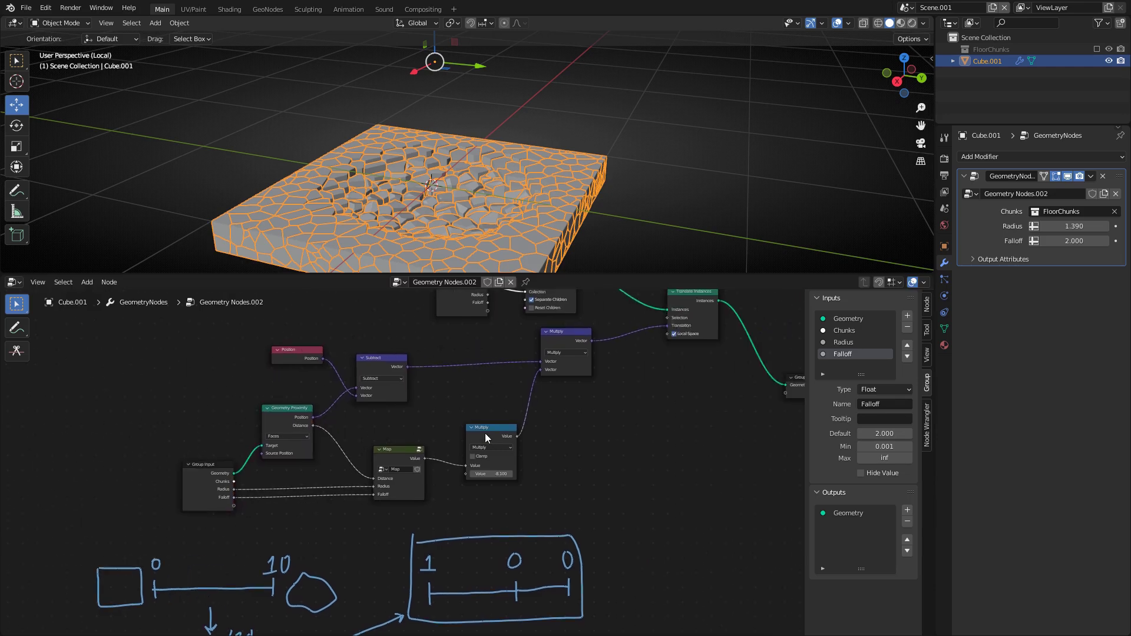
pyautogui.scroll(1, 486, 433)
pyautogui.moveTo(508, 429); pyautogui.dragTo(503, 388)
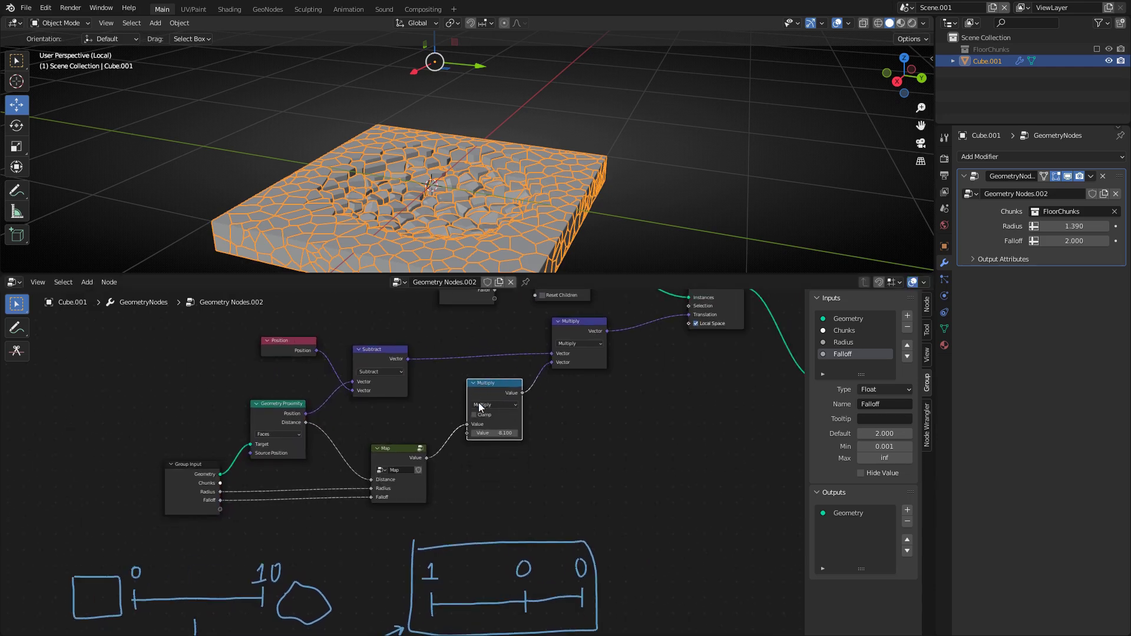
pyautogui.scroll(1, 378, 414)
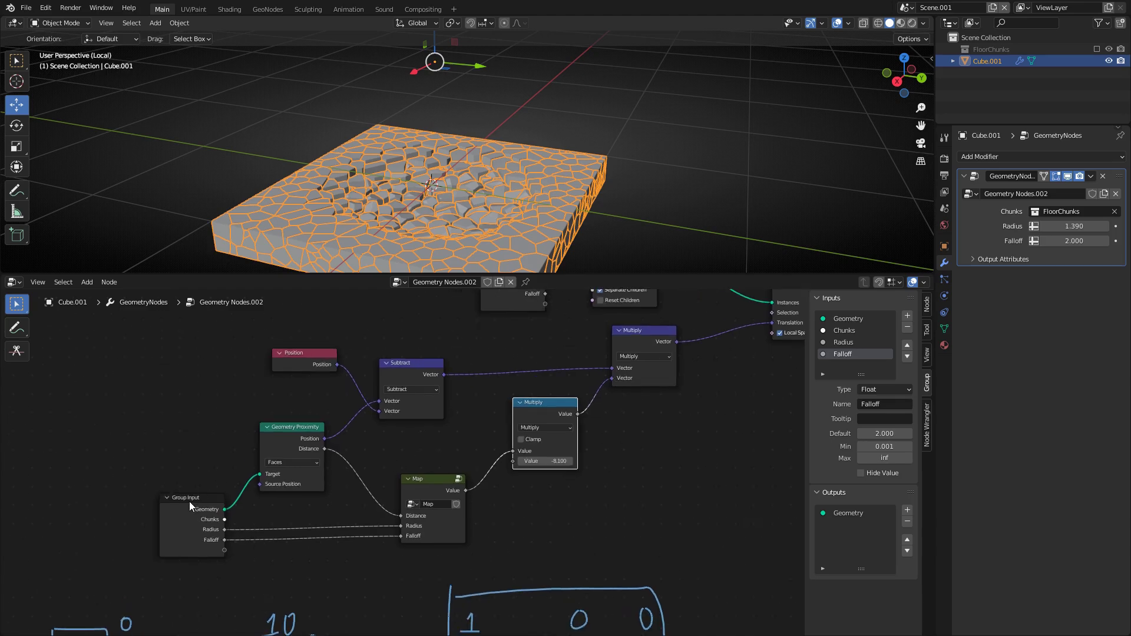
# Add a float input named Push Strength to the main geometry node tree
pyautogui.click(190, 504)
pyautogui.moveTo(596, 406); pyautogui.dragTo(651, 353, button='middle')
pyautogui.moveTo(856, 375); pyautogui.dragTo(850, 418)
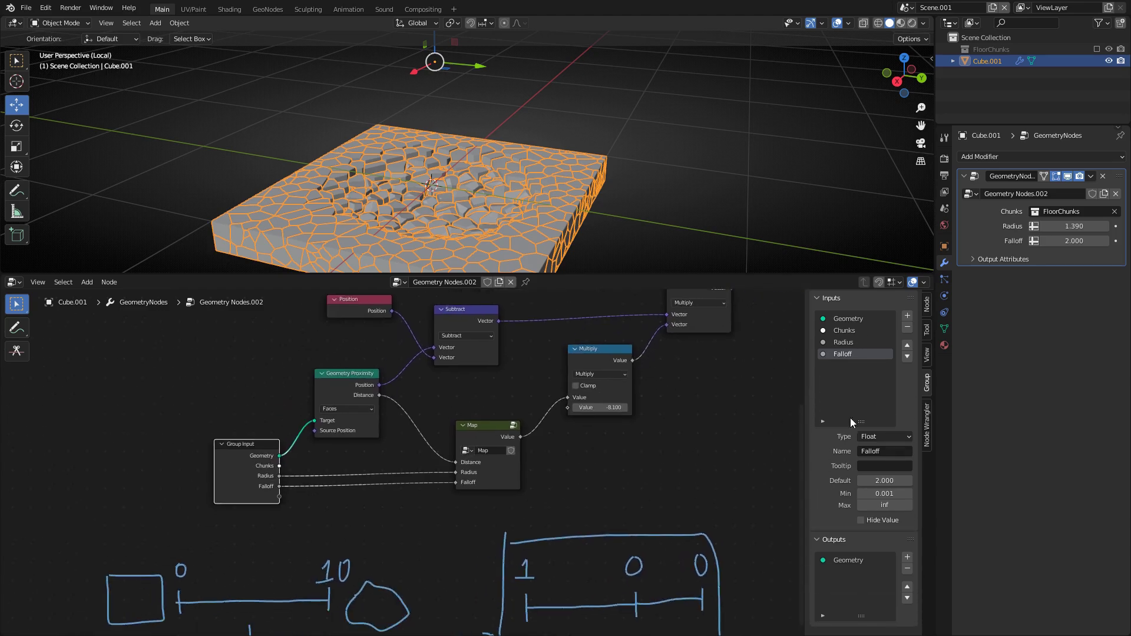
pyautogui.click(908, 316)
pyautogui.doubleClick(843, 366)
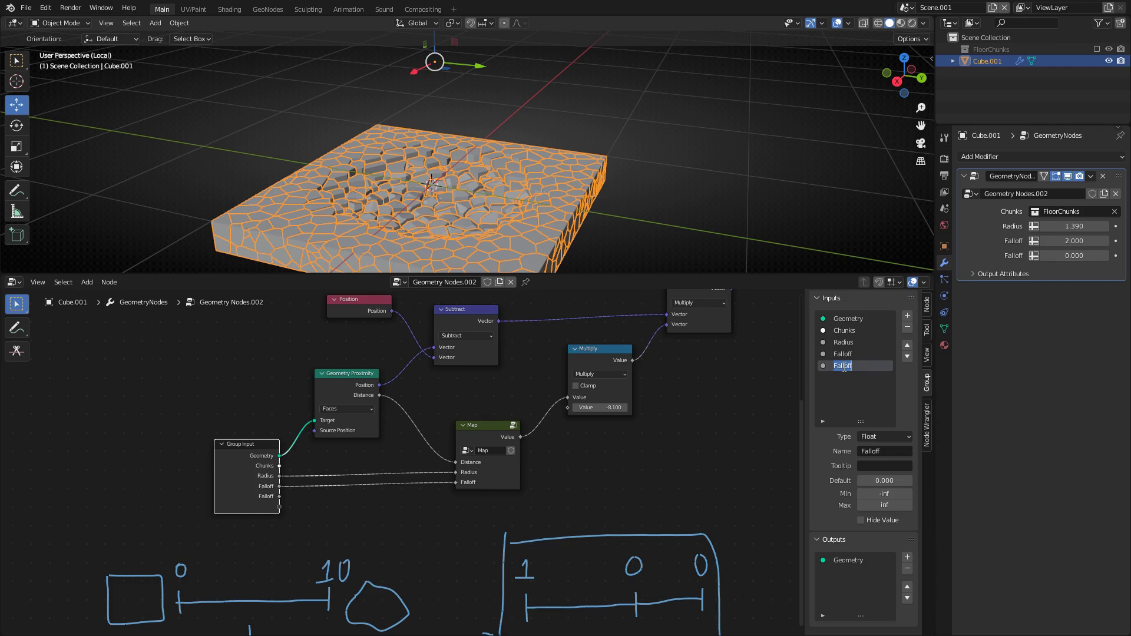
pyautogui.write('Strength')
pyautogui.press('Return')
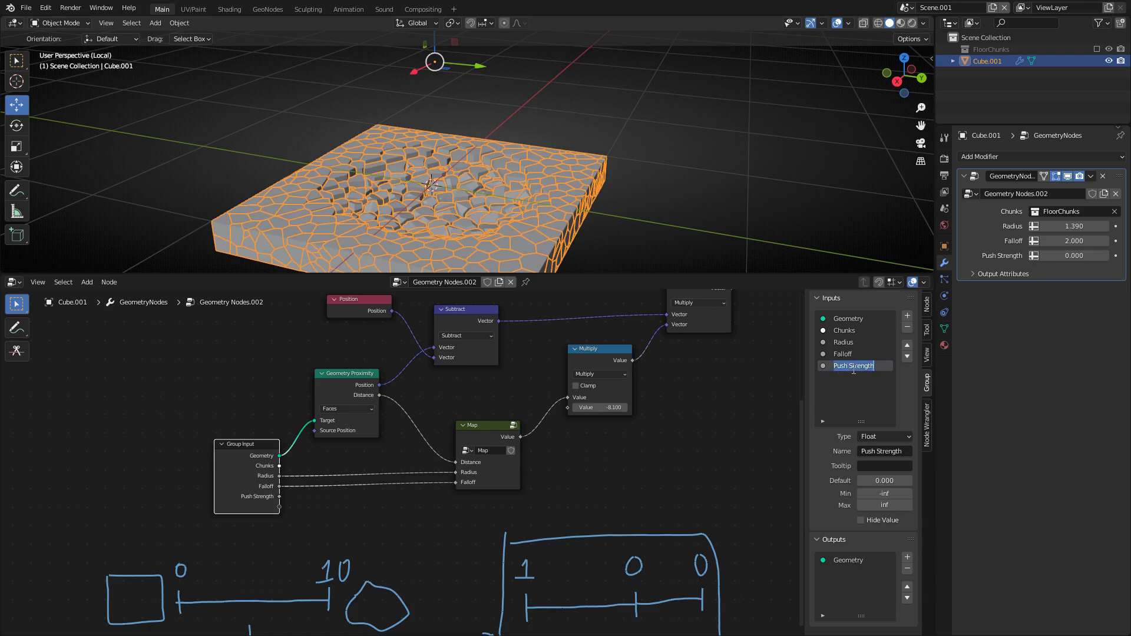
pyautogui.moveTo(854, 370); pyautogui.dragTo(895, 367)
pyautogui.press('BackSpace')
pyautogui.press('Return')
# Duplicate the Group Input node and place the copy beside the Map node
pyautogui.moveTo(252, 442); pyautogui.dragTo(242, 440)
pyautogui.moveTo(346, 441); pyautogui.dragTo(226, 456, button='middle')
pyautogui.hotkey('shift', 'd')
pyautogui.click(532, 448)
pyautogui.moveTo(517, 369); pyautogui.dragTo(420, 431, button='middle')
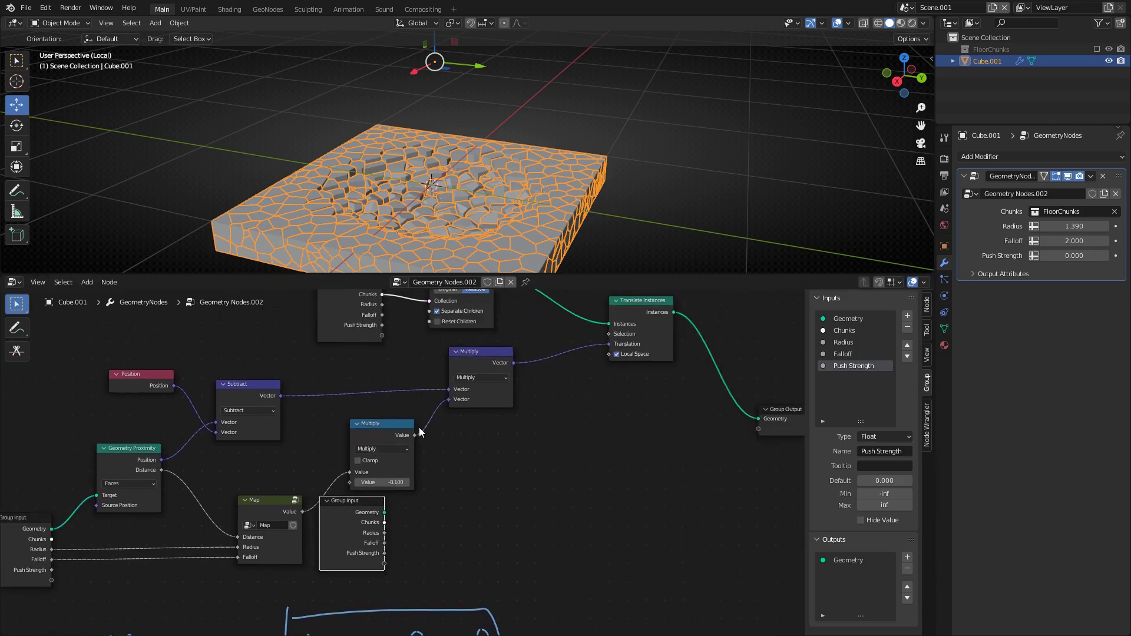
# Shift both Multiply nodes to make room and place the copied Group Input just before the math Multiply node
pyautogui.moveTo(383, 426); pyautogui.dragTo(396, 425)
pyautogui.moveTo(410, 408); pyautogui.dragTo(525, 435)
pyautogui.press('g')
pyautogui.click(582, 439)
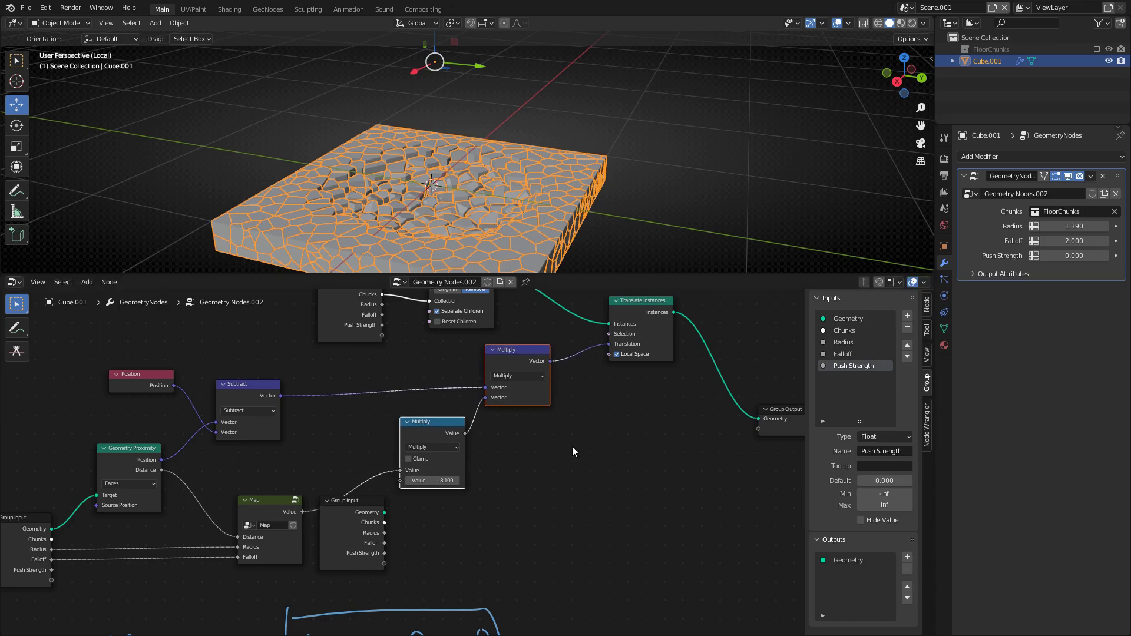
pyautogui.click(569, 449)
pyautogui.moveTo(366, 506); pyautogui.dragTo(344, 413)
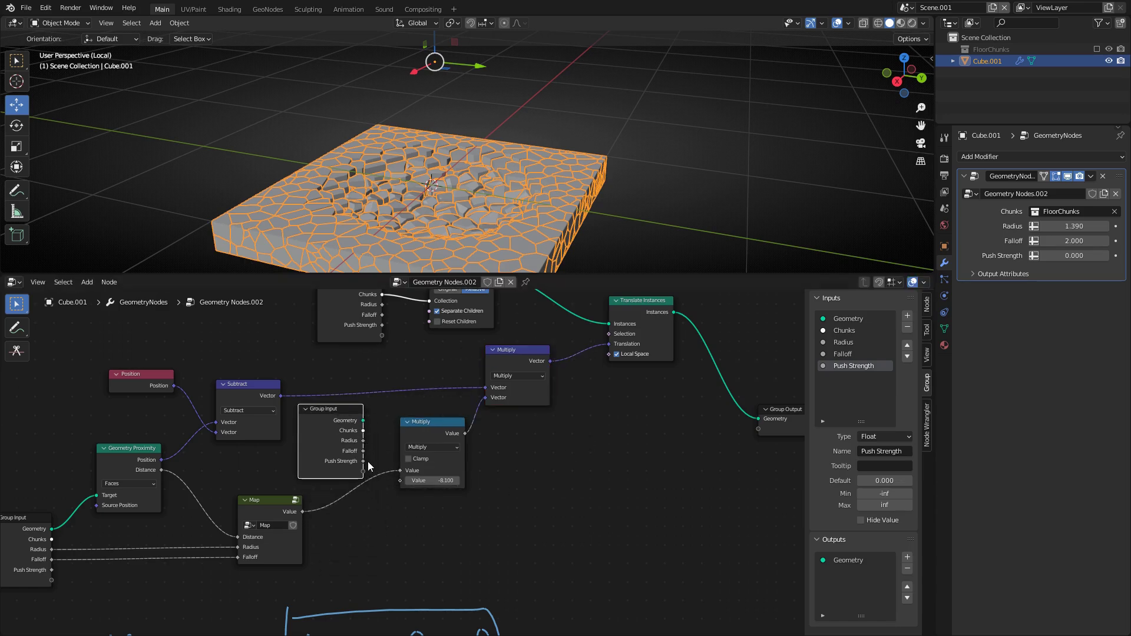
# Connect the copied Group Input's Push Strength to the math Multiply node's first value, with Map's output in the second
pyautogui.moveTo(402, 486); pyautogui.dragTo(402, 483)
pyautogui.moveTo(449, 482); pyautogui.dragTo(508, 436, button='middle')
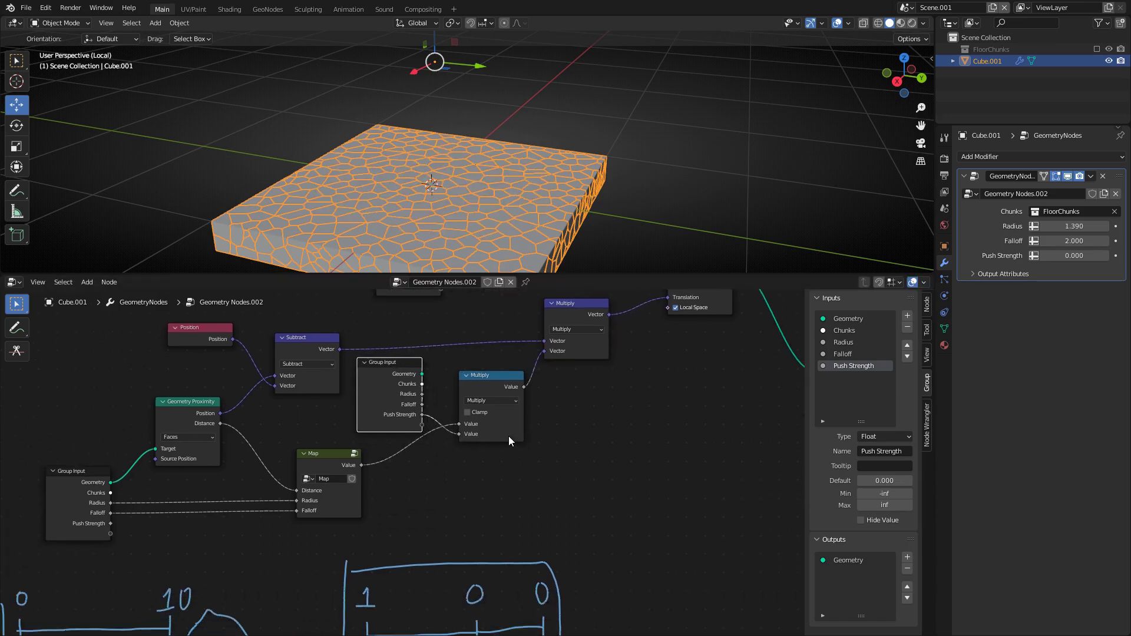
pyautogui.moveTo(459, 424); pyautogui.dragTo(459, 434)
pyautogui.moveTo(457, 407); pyautogui.dragTo(402, 373, button='middle')
pyautogui.scroll(-5, 408, 435)
pyautogui.scroll(1, 416, 437)
pyautogui.scroll(1, 427, 416)
pyautogui.moveTo(249, 408); pyautogui.dragTo(225, 471, button='middle')
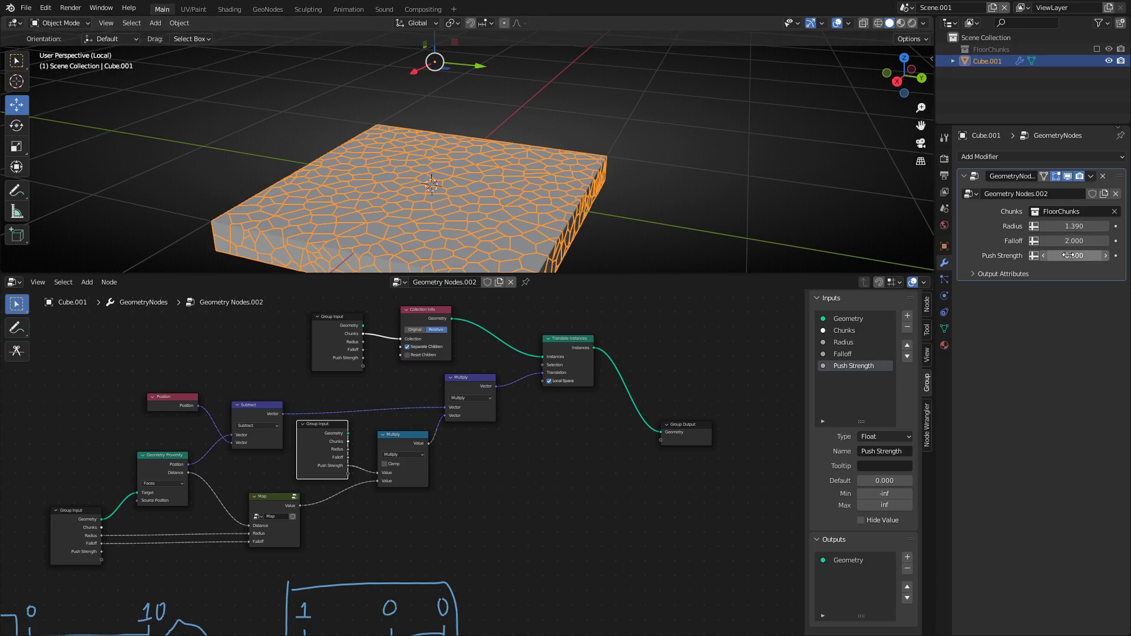
# Set Push Strength to -1.42 in the modifier and rename that input Pull Strength
pyautogui.moveTo(1074, 255)
pyautogui.mouseDown()
pyautogui.moveTo(996, 255)
pyautogui.moveTo(1065, 256)
pyautogui.mouseUp()
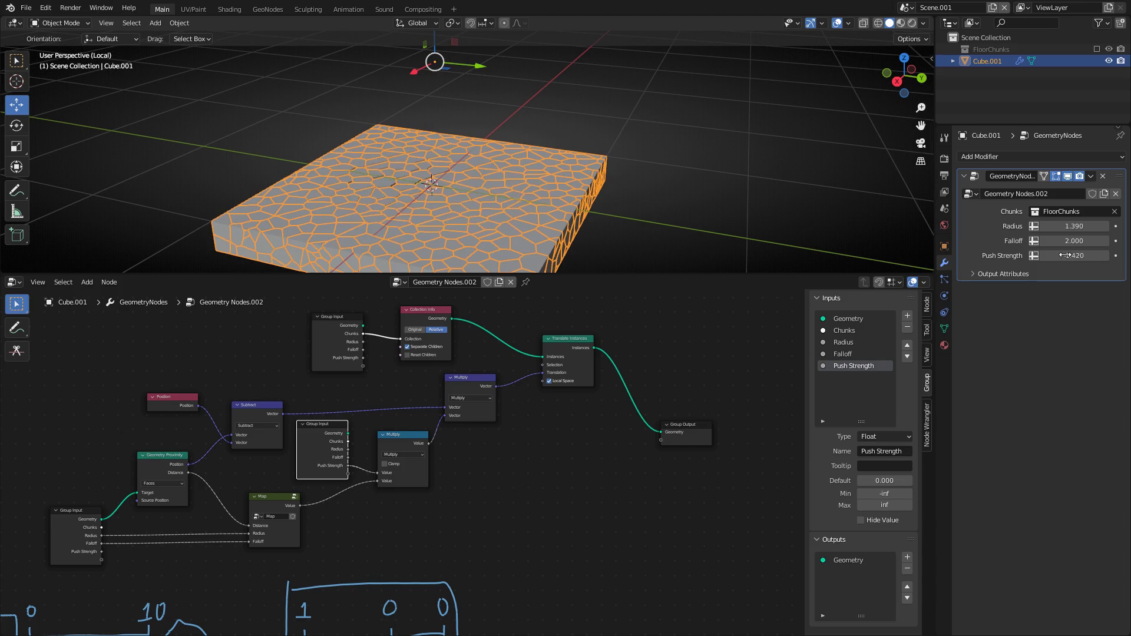
pyautogui.doubleClick(842, 366)
pyautogui.write('Pull')
pyautogui.press('Return')
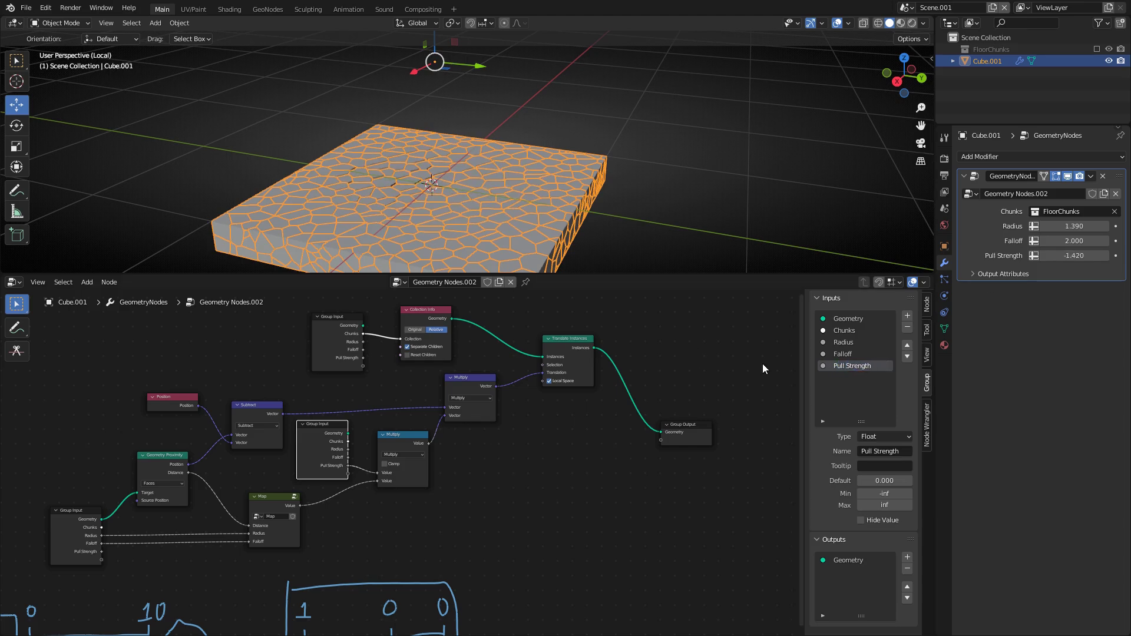
# Set Pull Strength to -17.05 and Radius to 1.55, try Pull Strength at 17.55 and undo that last change
pyautogui.moveTo(1087, 254); pyautogui.dragTo(1047, 255)
pyautogui.moveTo(533, 177); pyautogui.dragTo(522, 145, button='middle')
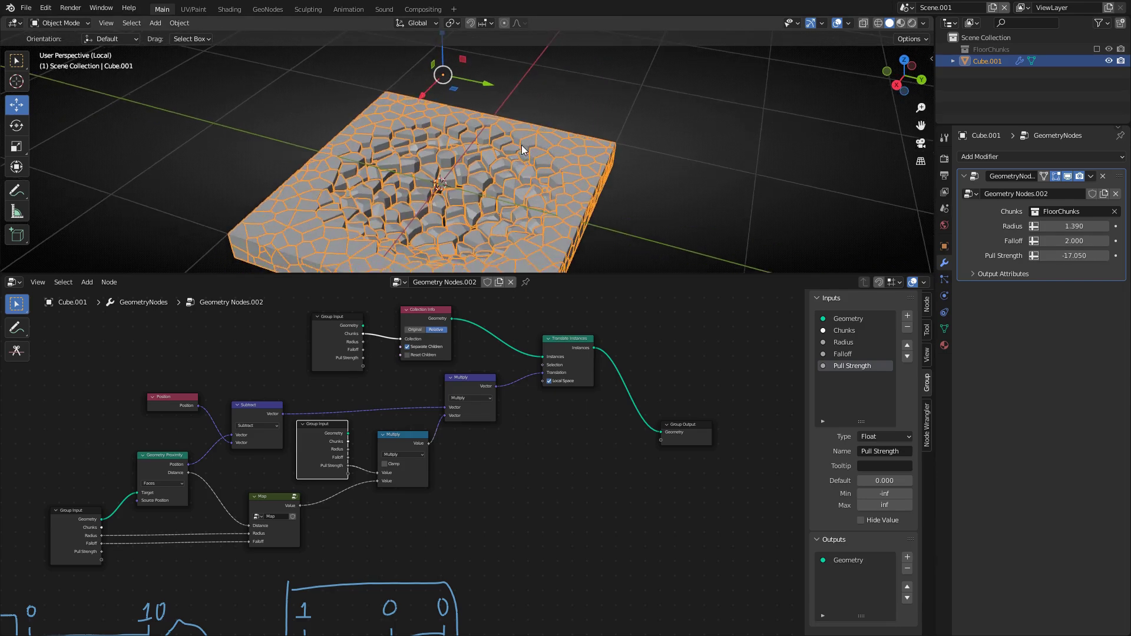
pyautogui.moveTo(1077, 226); pyautogui.dragTo(1116, 256)
pyautogui.moveTo(487, 151); pyautogui.dragTo(493, 122, button='middle')
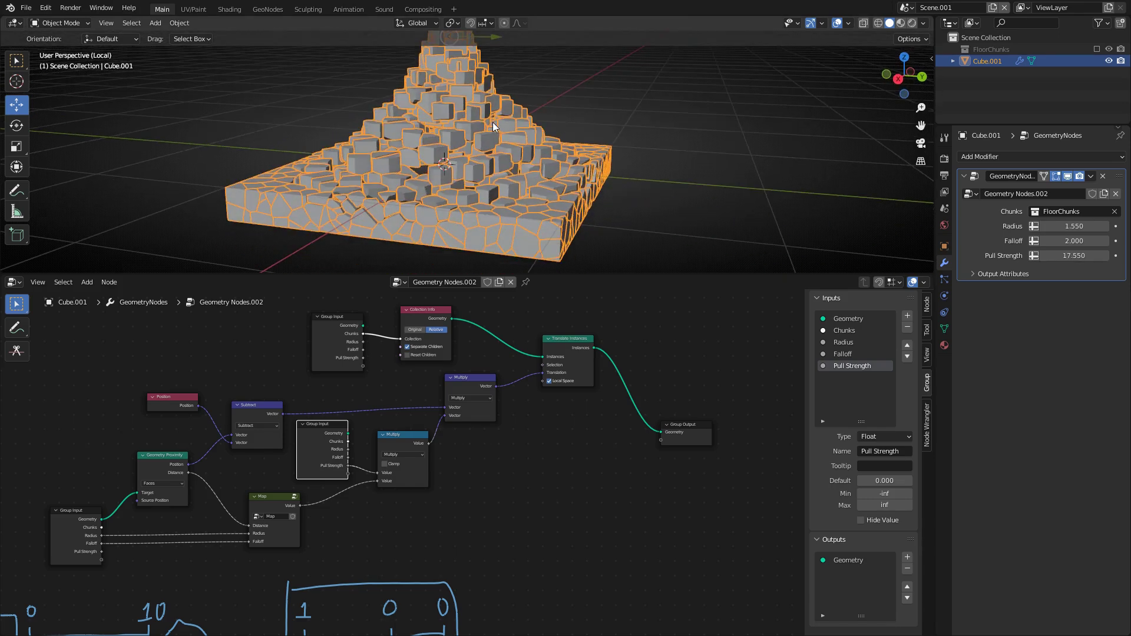
pyautogui.hotkey('ctrl', 'z')
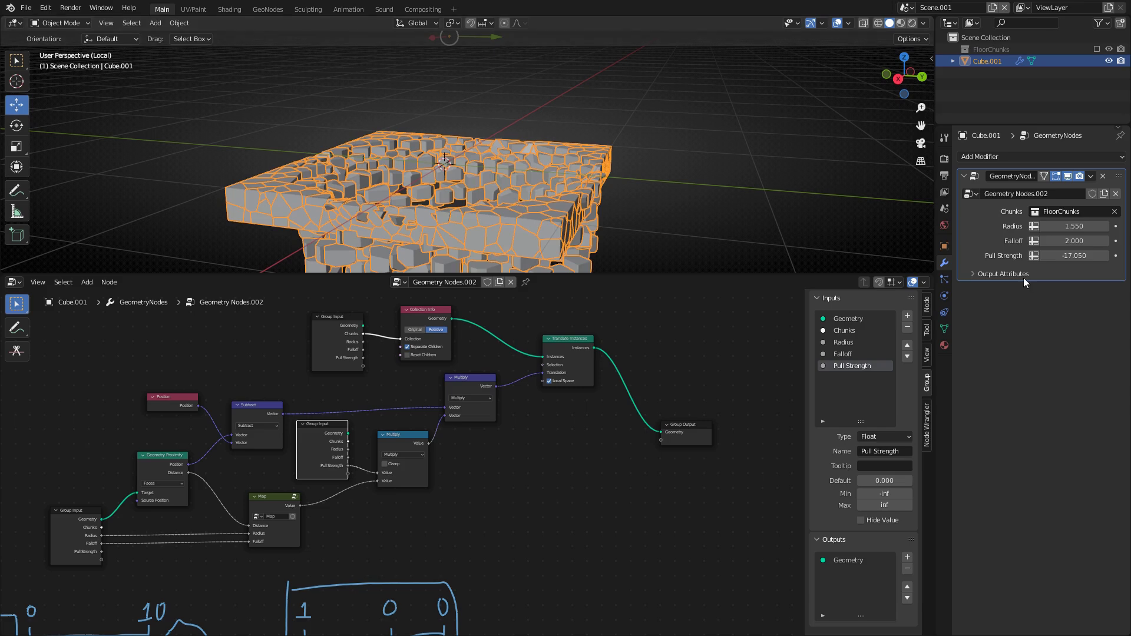
# Set the modifier's Pull Strength to -3.21
pyautogui.moveTo(1074, 256); pyautogui.dragTo(1108, 256)
pyautogui.moveTo(494, 124); pyautogui.dragTo(482, 136, button='middle')
pyautogui.moveTo(313, 393); pyautogui.dragTo(439, 392, button='middle')
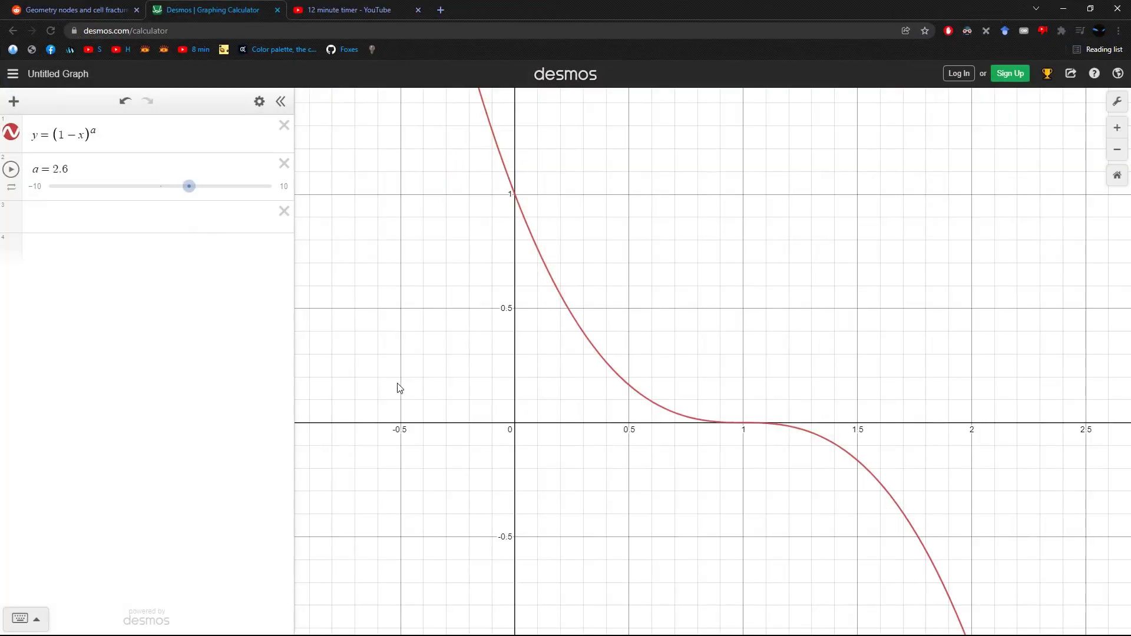
# Switch to Paint to review the target and position vector sketch, and return to Blender
pyautogui.press('super')
pyautogui.click(187, 627)
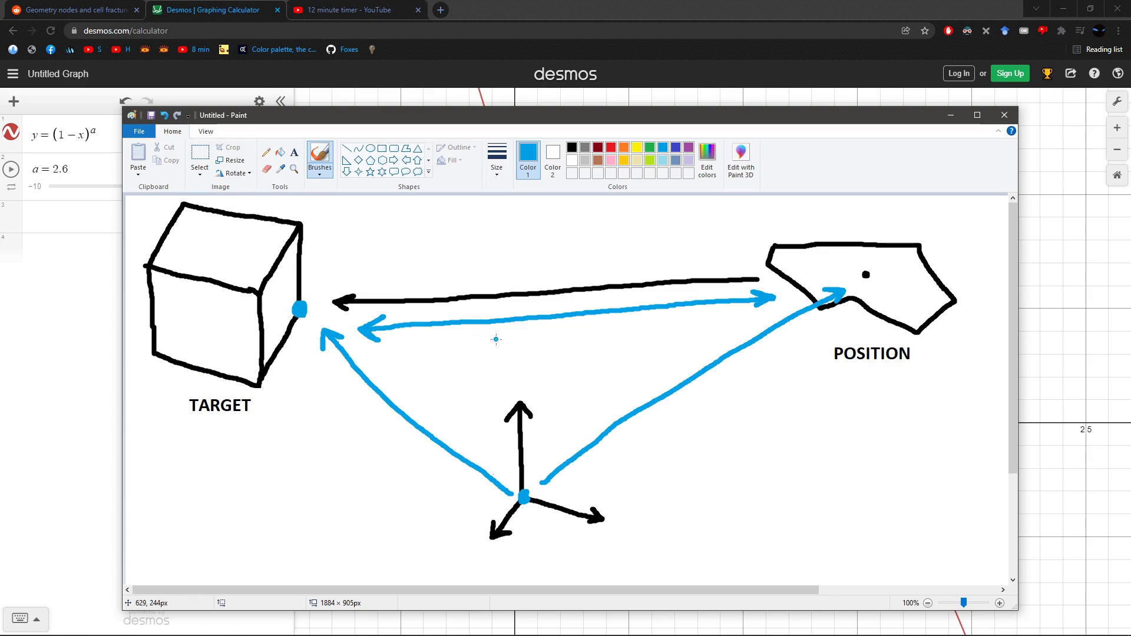
pyautogui.press('super')
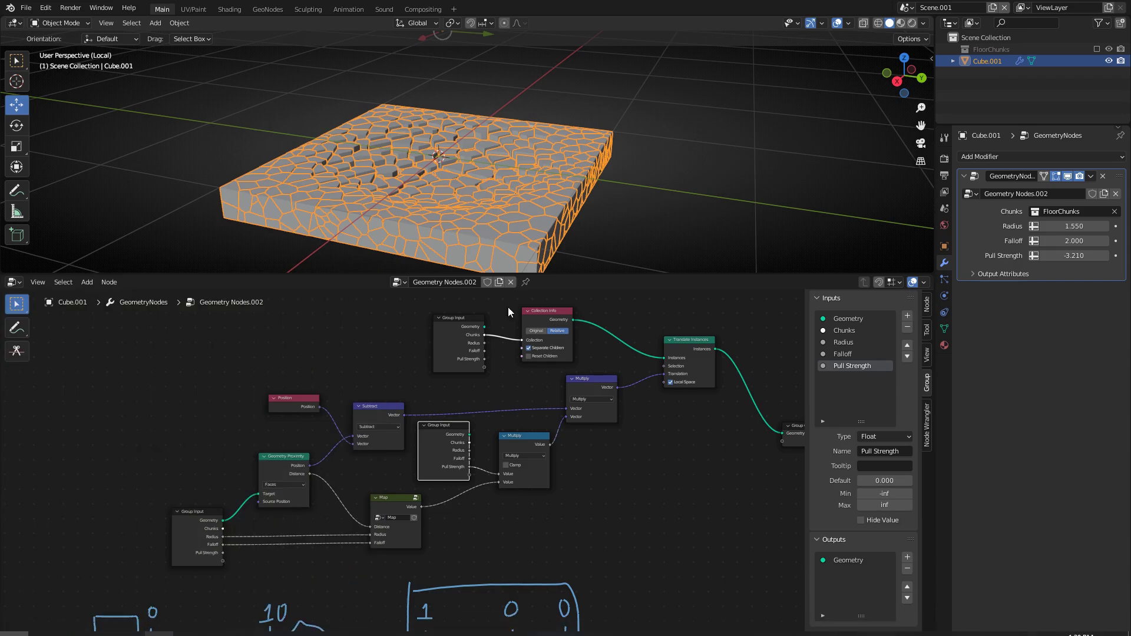
# Add an Align Euler to Vector node below the Translate Instances node
pyautogui.moveTo(597, 412); pyautogui.dragTo(512, 353, button='middle')
pyautogui.scroll(2, 512, 358)
pyautogui.moveTo(553, 422); pyautogui.dragTo(486, 448, button='middle')
pyautogui.click(489, 446)
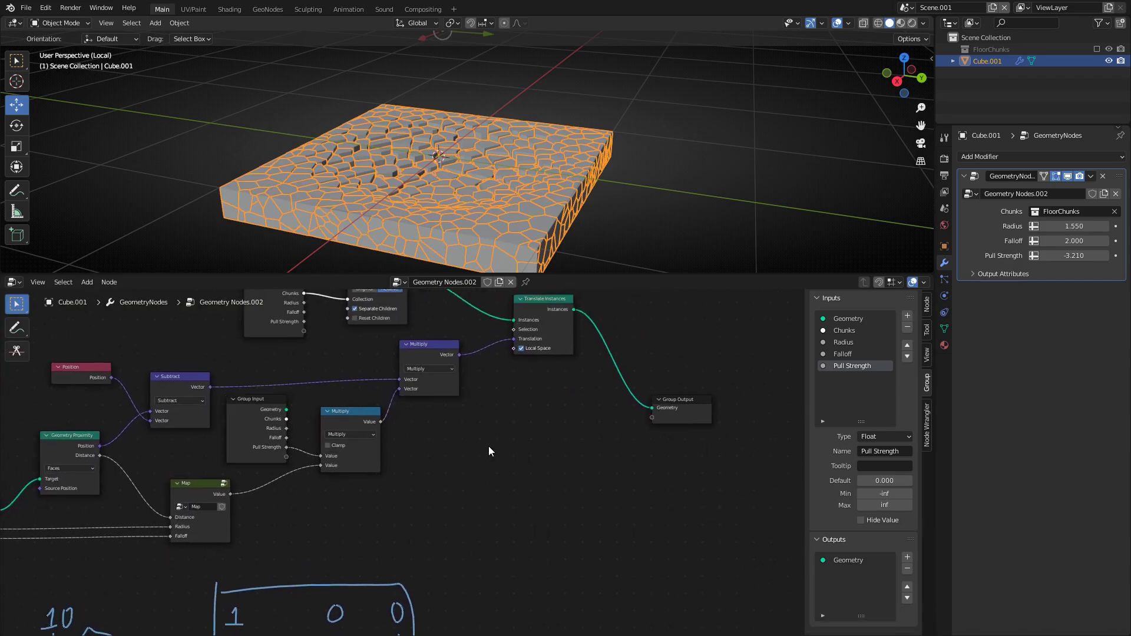
pyautogui.hotkey('shift', 'a')
pyautogui.write('align')
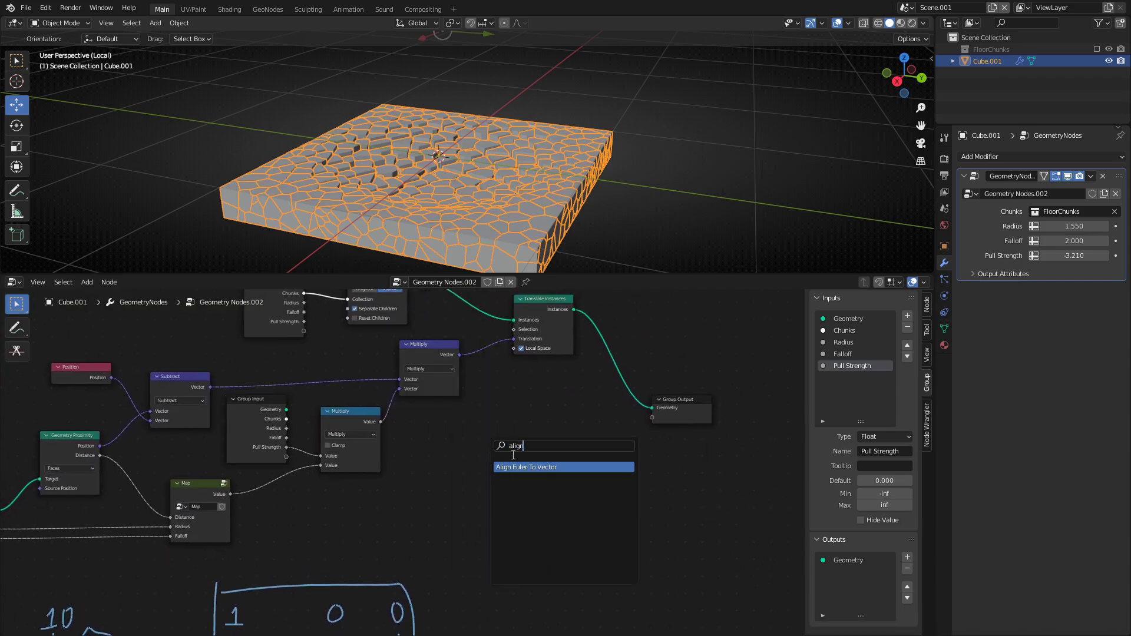
pyautogui.press('Return')
pyautogui.click(535, 390)
pyautogui.moveTo(535, 390); pyautogui.dragTo(477, 459, button='middle')
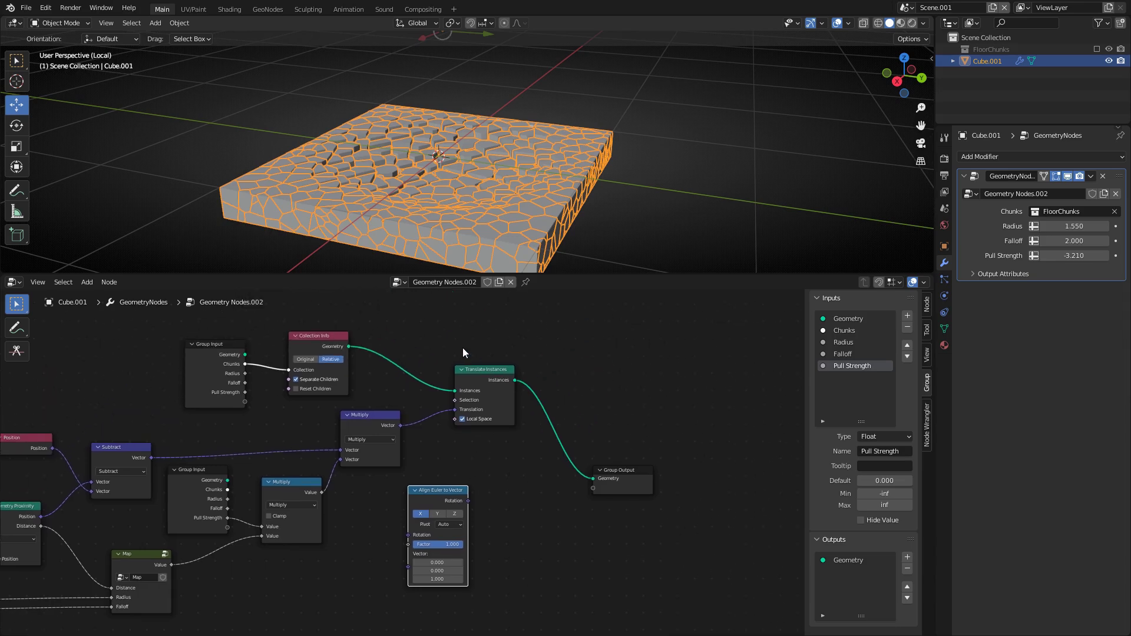
# Move the Translate Instances and Group Output nodes further along to open space after the Collection Info and vector Multiply nodes
pyautogui.moveTo(463, 352); pyautogui.dragTo(665, 474)
pyautogui.press('g')
pyautogui.click(535, 441)
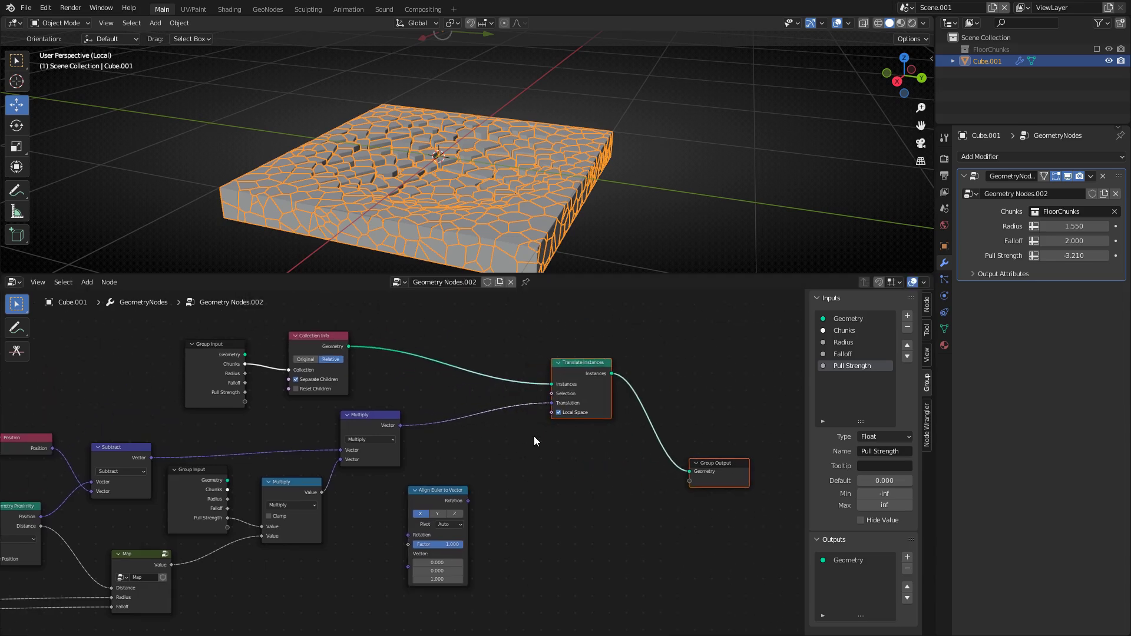
pyautogui.click(706, 466)
pyautogui.press('g')
pyautogui.click(703, 387)
pyautogui.click(591, 436)
pyautogui.moveTo(511, 452); pyautogui.dragTo(573, 443, button='middle')
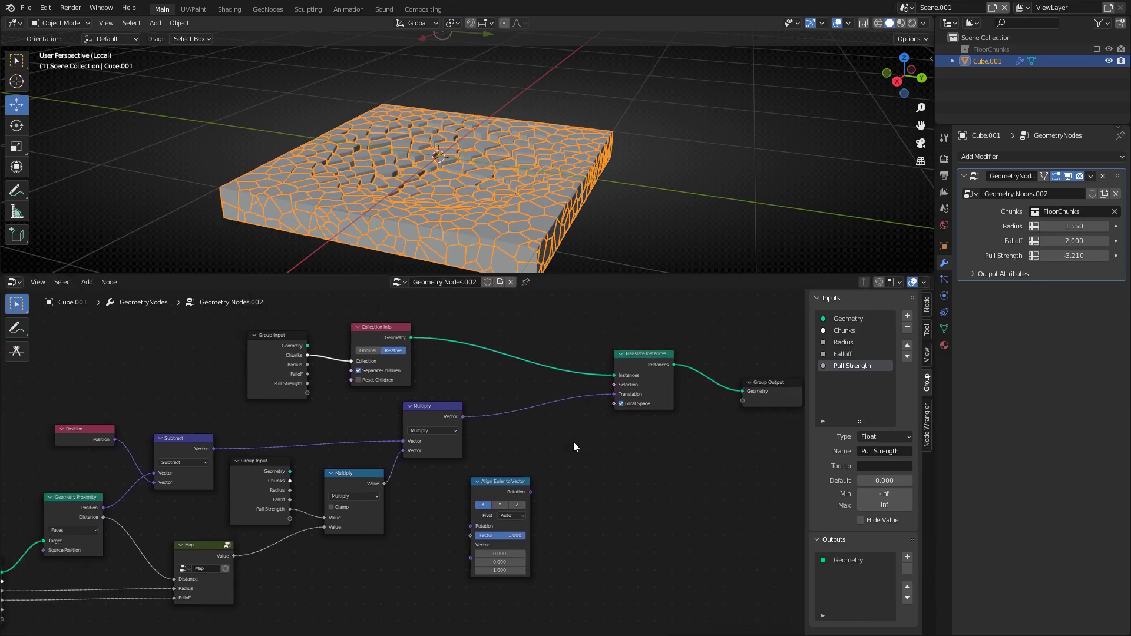
pyautogui.moveTo(657, 382); pyautogui.dragTo(695, 384)
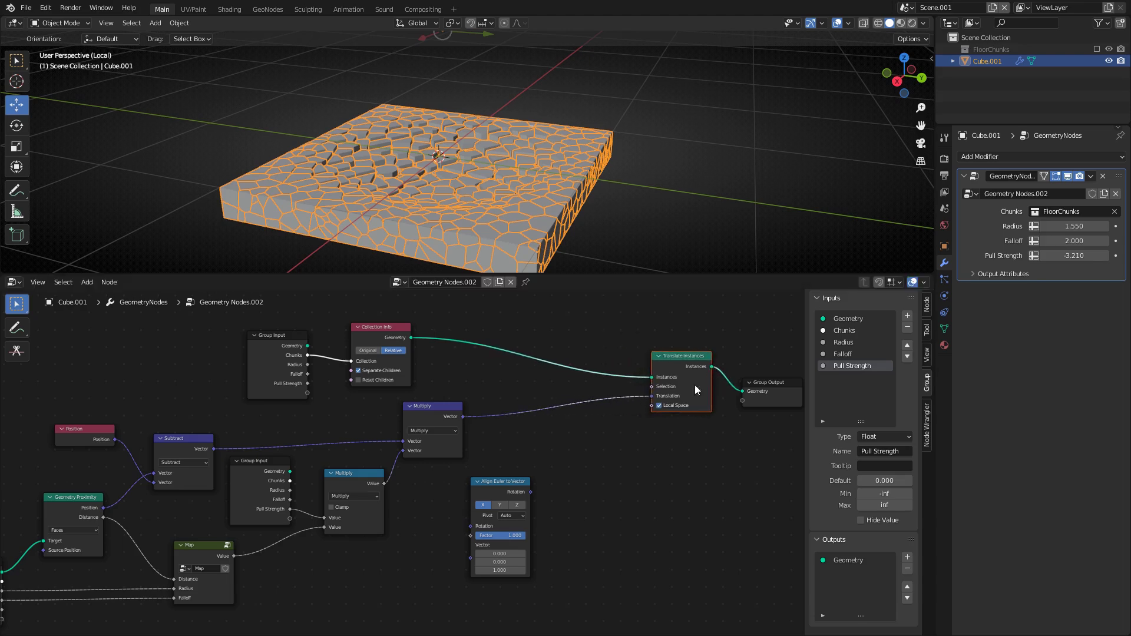
pyautogui.click(599, 458)
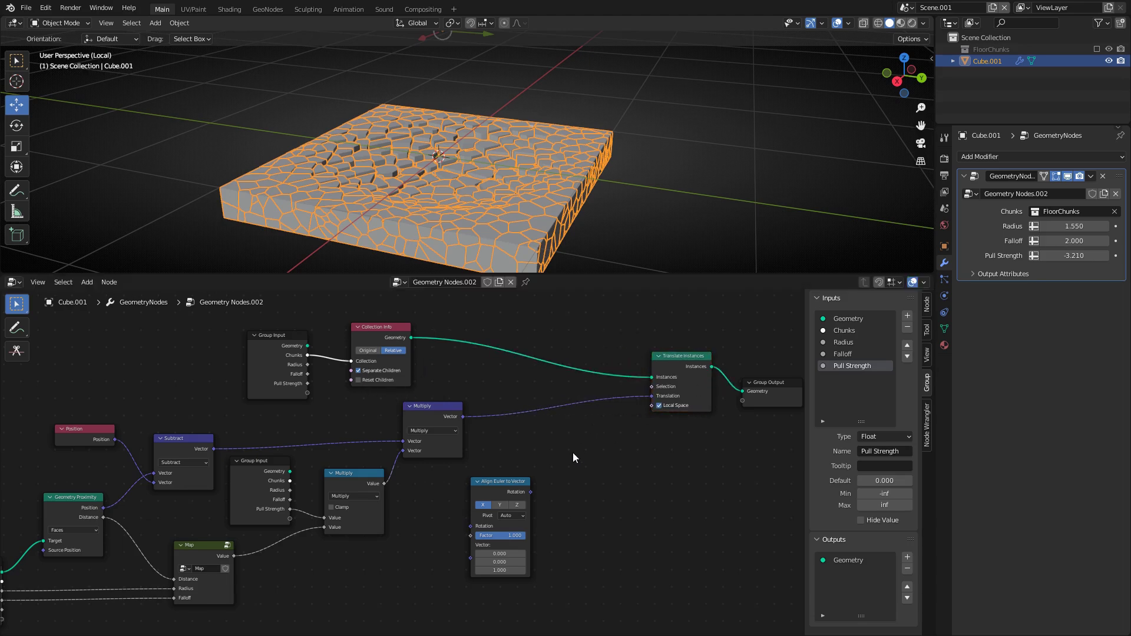
# Insert a Rotate Instances node between the Collection Info and Translate Instances nodes
pyautogui.hotkey('shift', 'a')
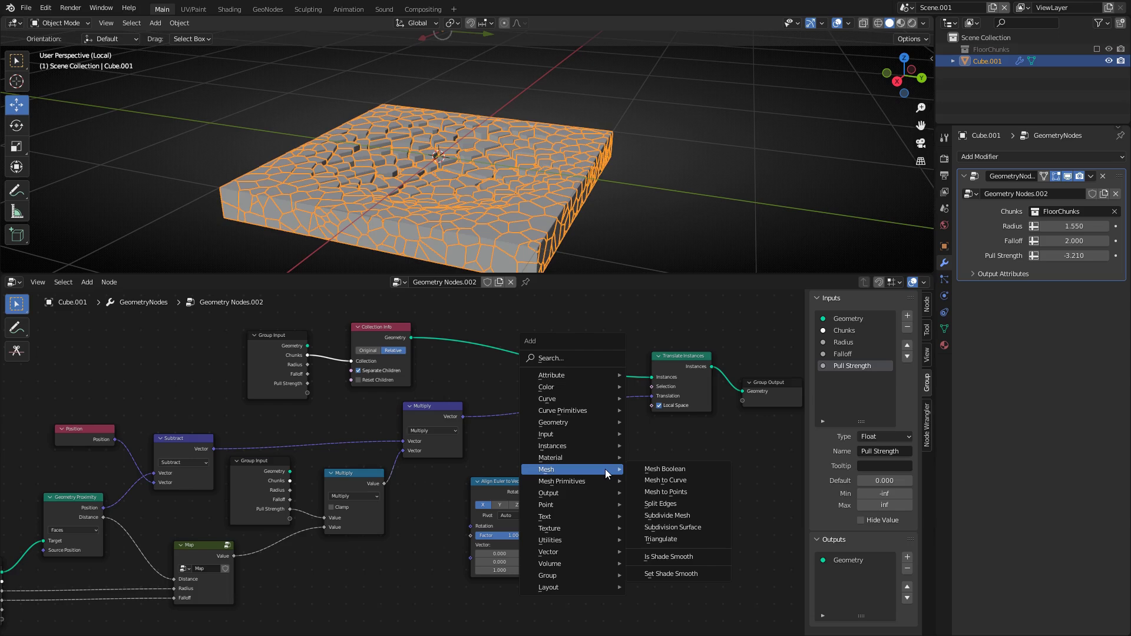
pyautogui.write('s')
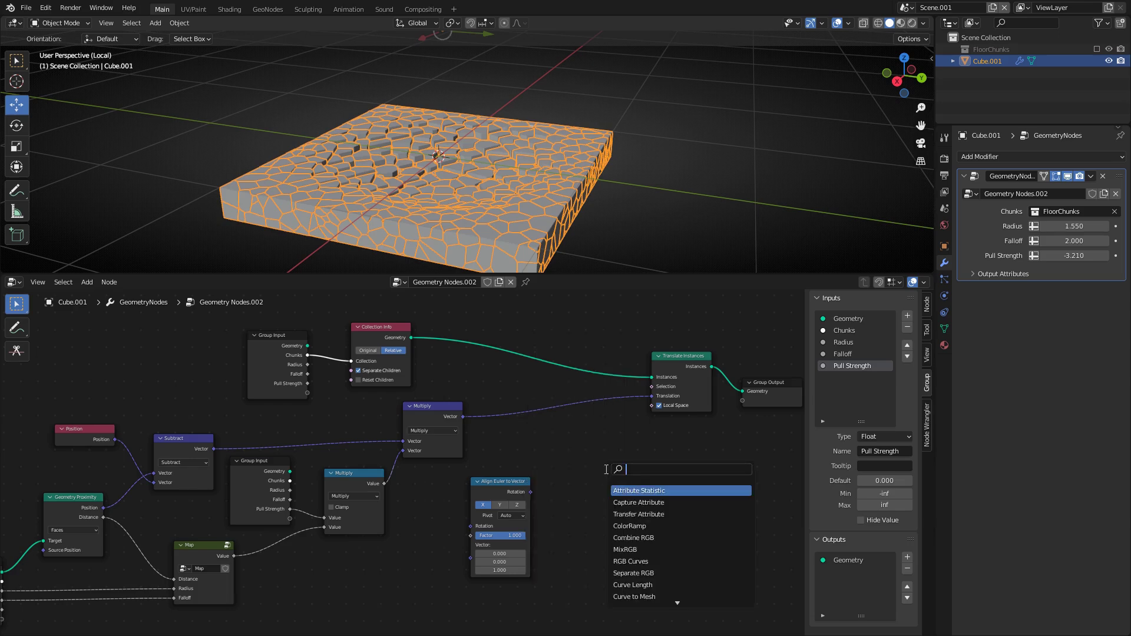
pyautogui.write('rotate')
pyautogui.click(637, 513)
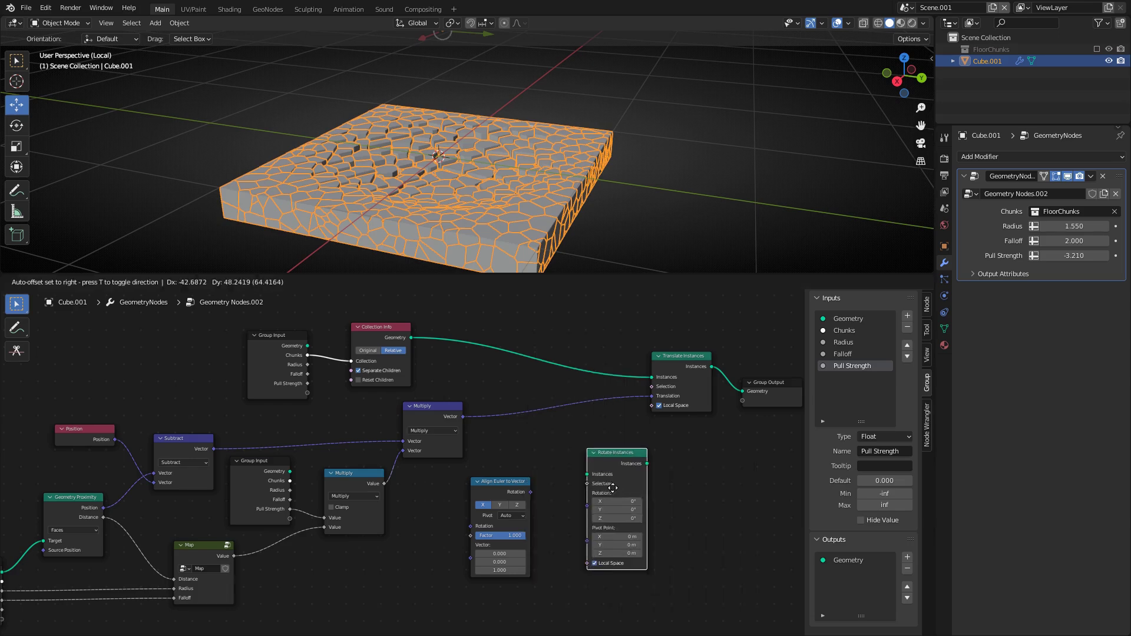
pyautogui.click(603, 481)
pyautogui.moveTo(604, 481); pyautogui.dragTo(560, 367)
# Connect Align Euler to Vector's rotation to the Rotate Instances rotation and set its alignment axis to Z
pyautogui.moveTo(510, 481); pyautogui.dragTo(538, 436, button='middle')
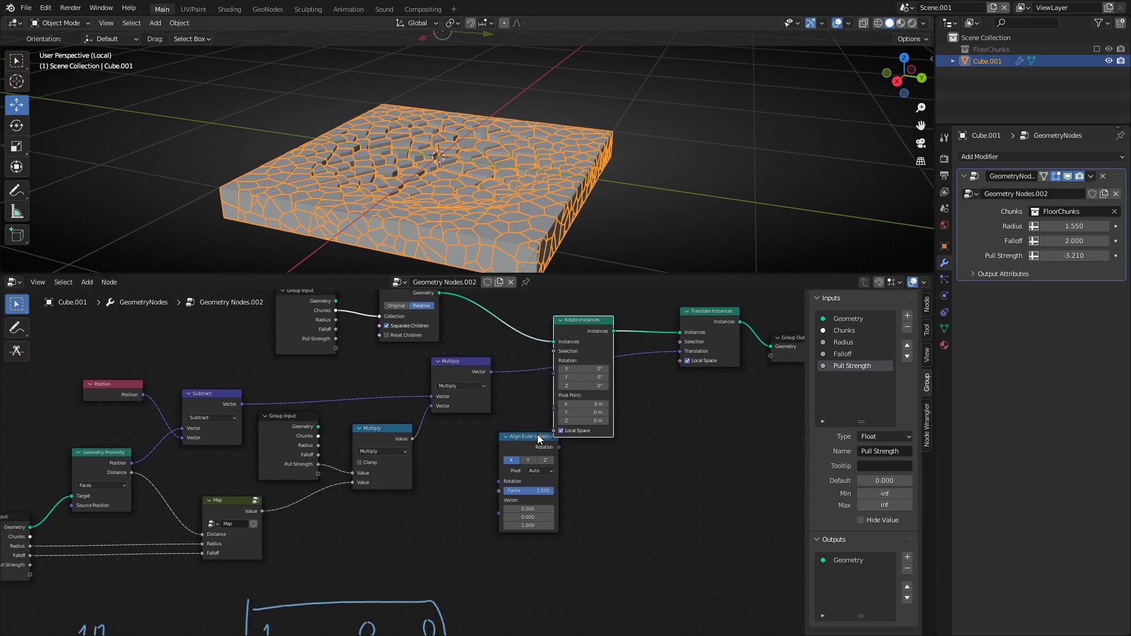
pyautogui.moveTo(538, 435); pyautogui.dragTo(487, 455)
pyautogui.moveTo(530, 467); pyautogui.dragTo(485, 462, button='middle')
pyautogui.scroll(1, 518, 435)
pyautogui.moveTo(504, 488); pyautogui.dragTo(551, 387)
pyautogui.moveTo(473, 476); pyautogui.dragTo(511, 413, button='middle')
pyautogui.moveTo(524, 418); pyautogui.dragTo(532, 401)
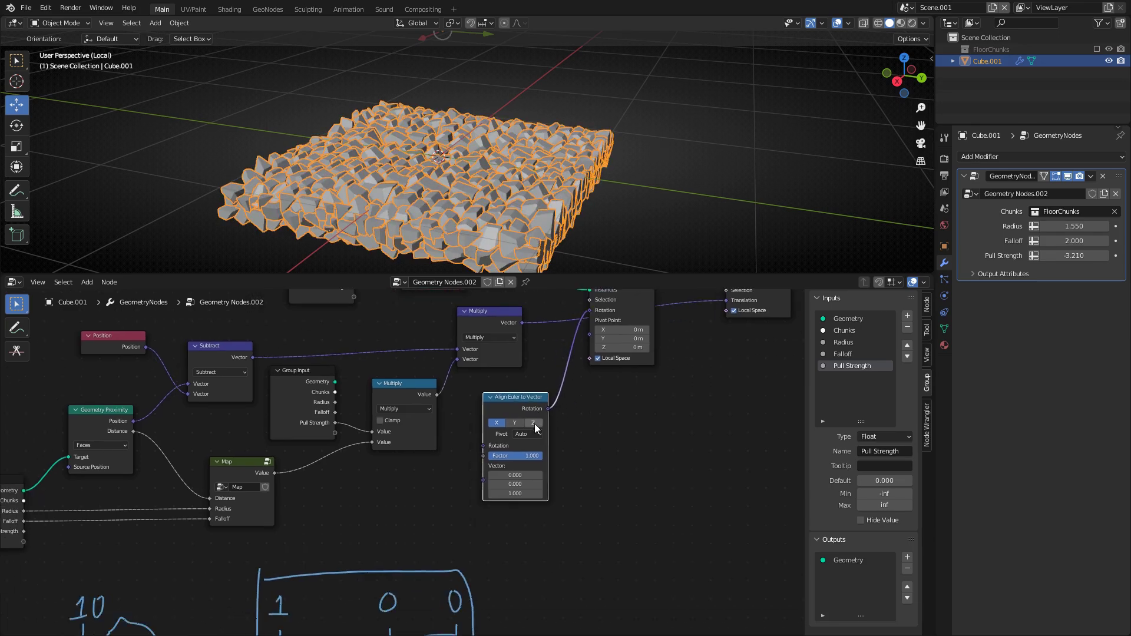
pyautogui.click(533, 423)
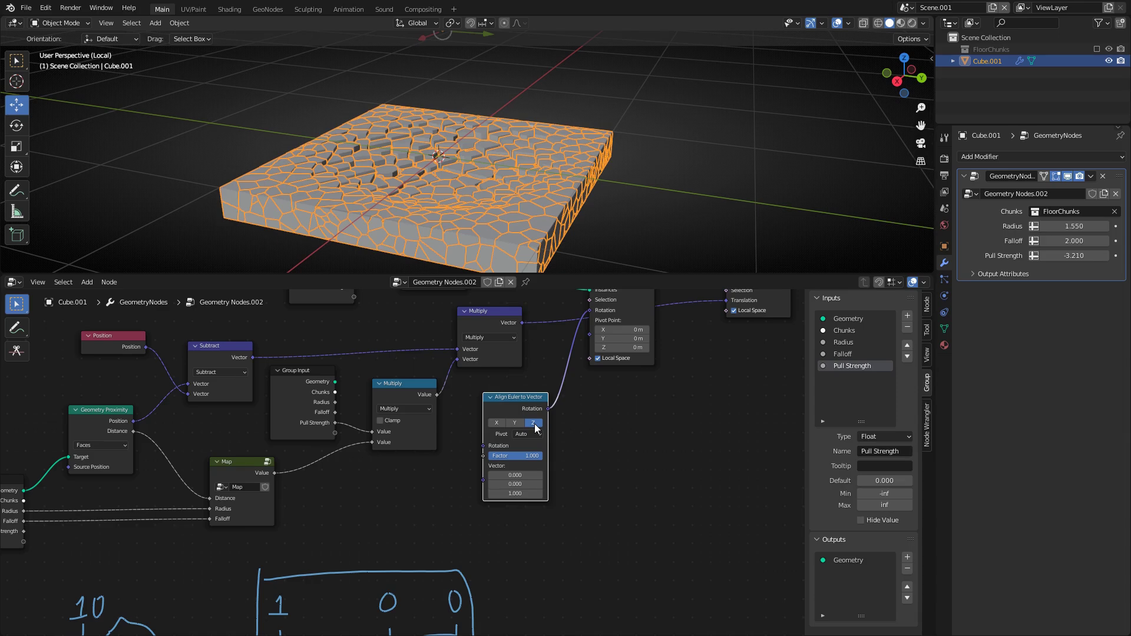
pyautogui.moveTo(535, 423); pyautogui.dragTo(570, 451, button='middle')
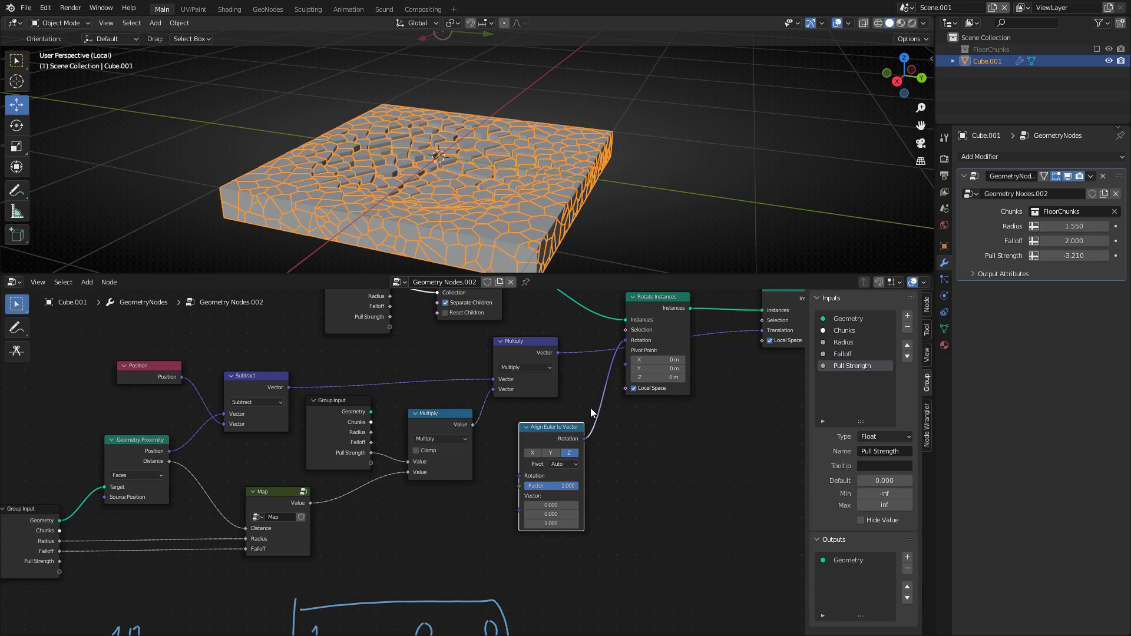
# Space out the Rotate Instances, Translate Instances and Group Output nodes, and place Align Euler to Vector beside Rotate Instances
pyautogui.moveTo(559, 435); pyautogui.dragTo(452, 548, button='middle')
pyautogui.moveTo(524, 360); pyautogui.dragTo(766, 472)
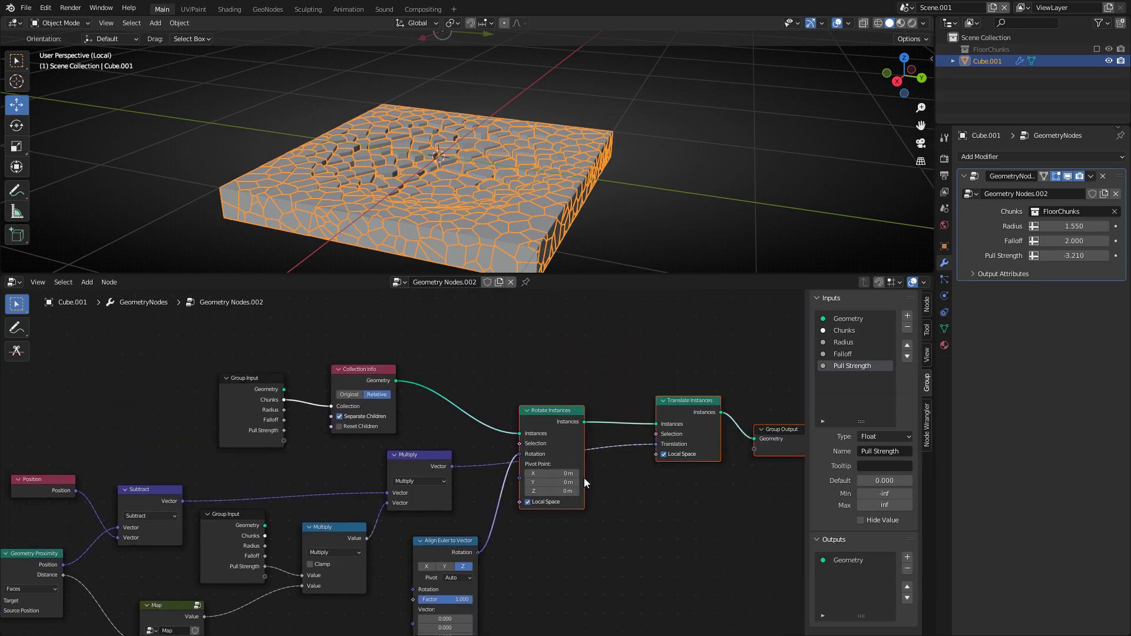
pyautogui.press('g')
pyautogui.click(552, 472)
pyautogui.click(550, 553)
pyautogui.moveTo(445, 542); pyautogui.dragTo(503, 524)
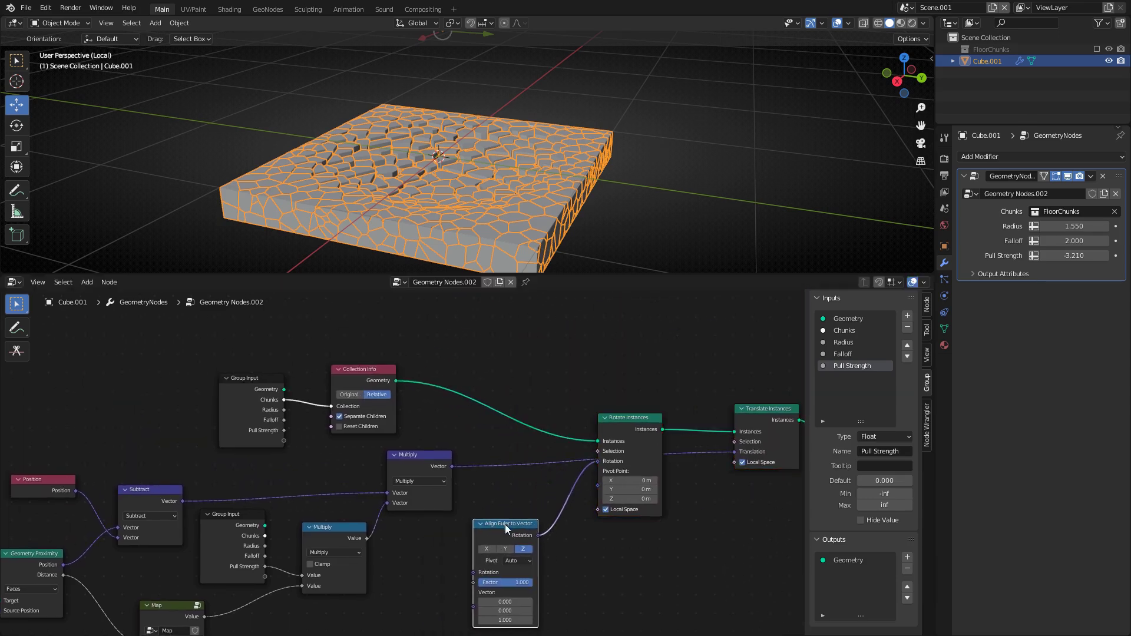
pyautogui.moveTo(482, 535)
pyautogui.mouseDown(button='middle')
pyautogui.moveTo(553, 433)
pyautogui.moveTo(543, 415)
pyautogui.mouseUp(button='middle')
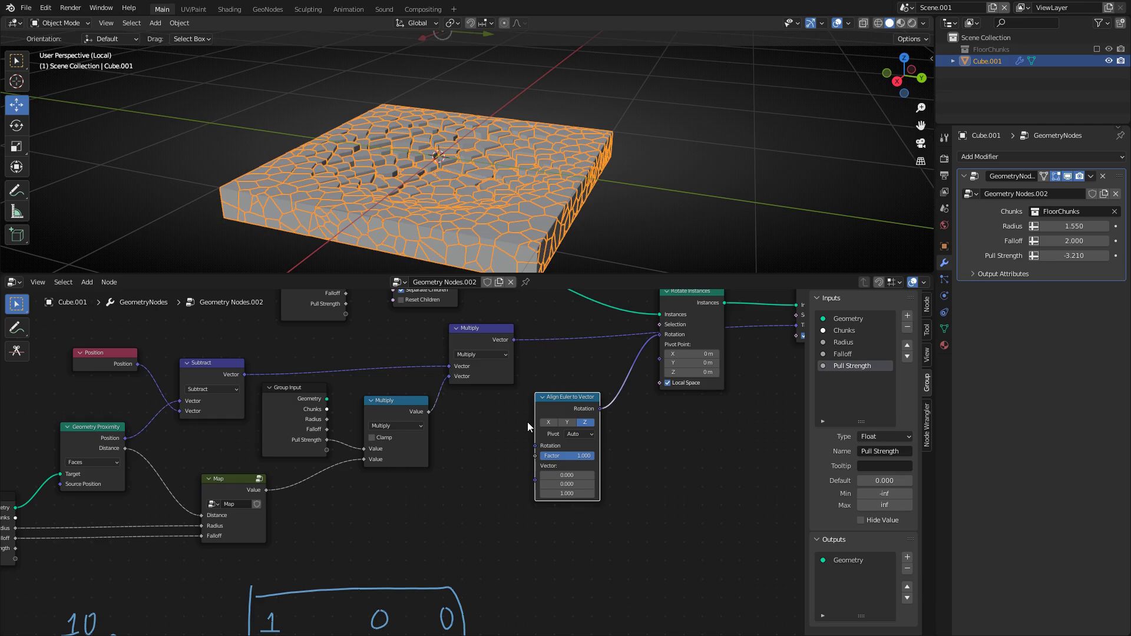
pyautogui.scroll(1, 529, 423)
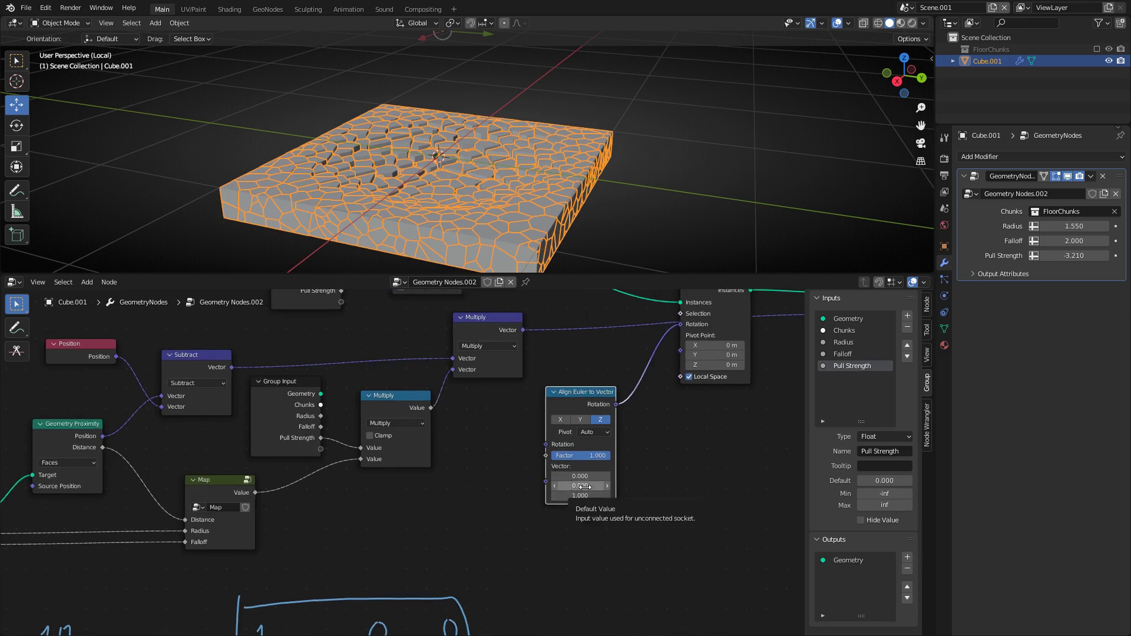
# Connect the Subtract node's vector to the Vector input of Align Euler to Vector
pyautogui.moveTo(266, 388); pyautogui.dragTo(457, 435, button='middle')
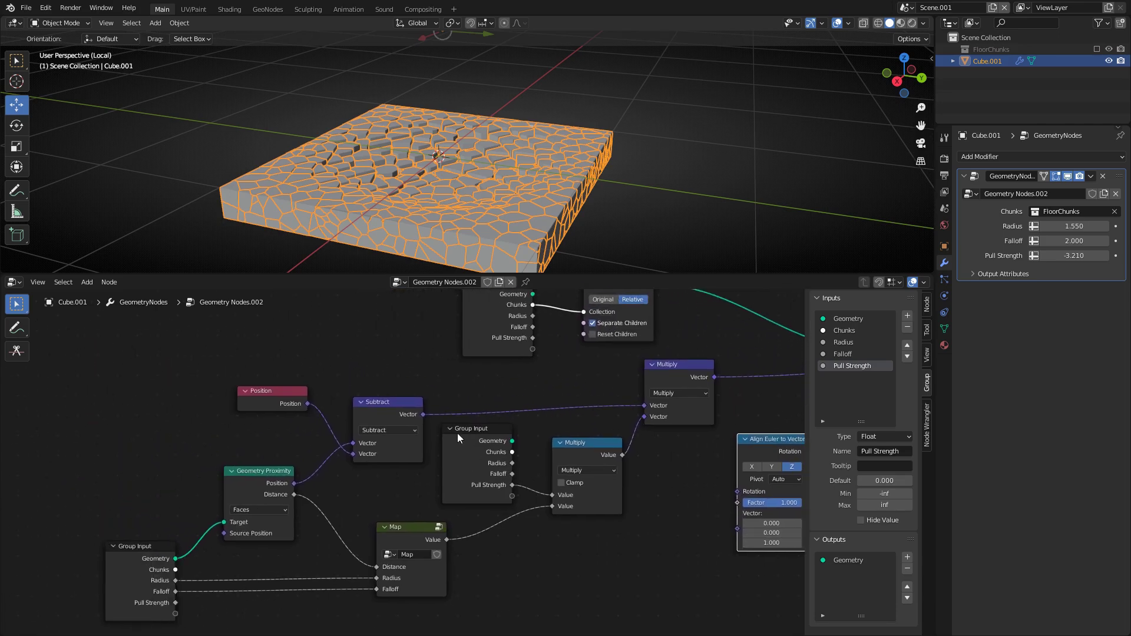
pyautogui.moveTo(454, 385); pyautogui.dragTo(737, 529)
pyautogui.moveTo(716, 540); pyautogui.dragTo(553, 534, button='middle')
pyautogui.moveTo(439, 185)
pyautogui.mouseDown(button='middle')
pyautogui.moveTo(448, 204)
pyautogui.moveTo(432, 184)
pyautogui.mouseUp(button='middle')
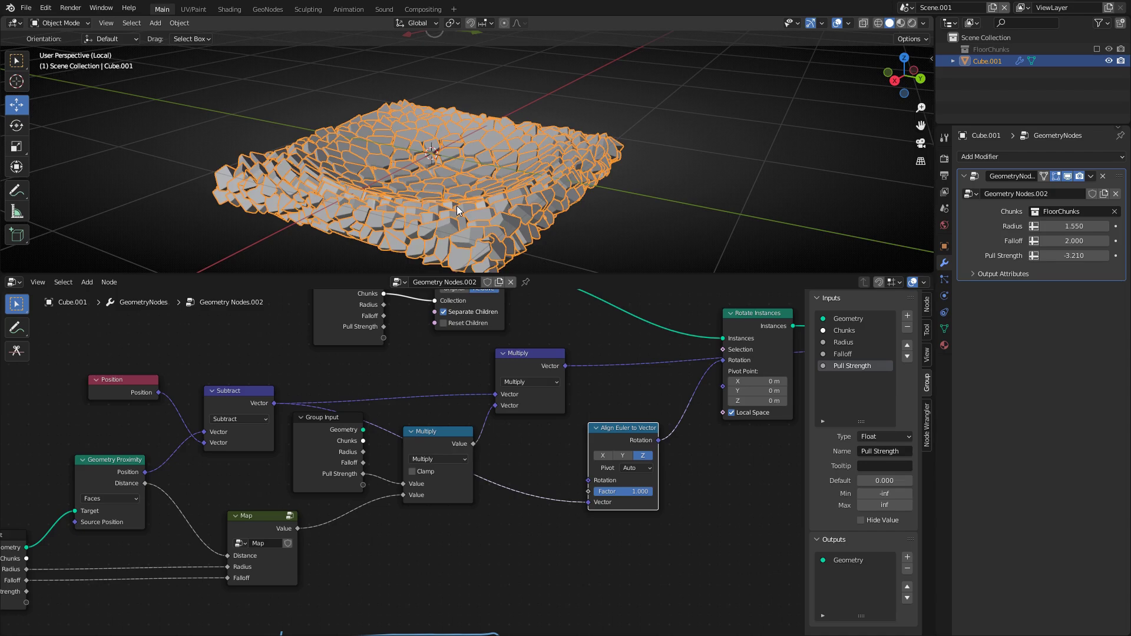
# Drive the Align Euler to Vector factor with the Map node group's value
pyautogui.moveTo(638, 496)
pyautogui.mouseDown()
pyautogui.moveTo(592, 496)
pyautogui.moveTo(652, 496)
pyautogui.mouseUp()
pyautogui.moveTo(426, 429); pyautogui.dragTo(495, 347, button='middle')
pyautogui.moveTo(367, 405); pyautogui.dragTo(344, 445, button='middle')
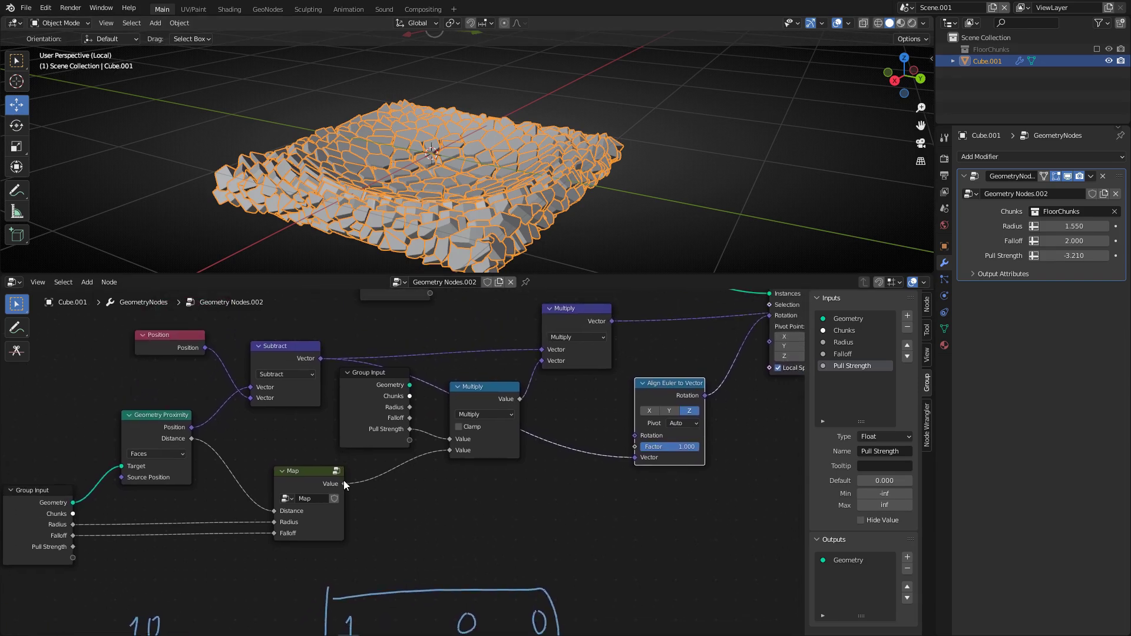
pyautogui.moveTo(345, 483); pyautogui.dragTo(635, 446)
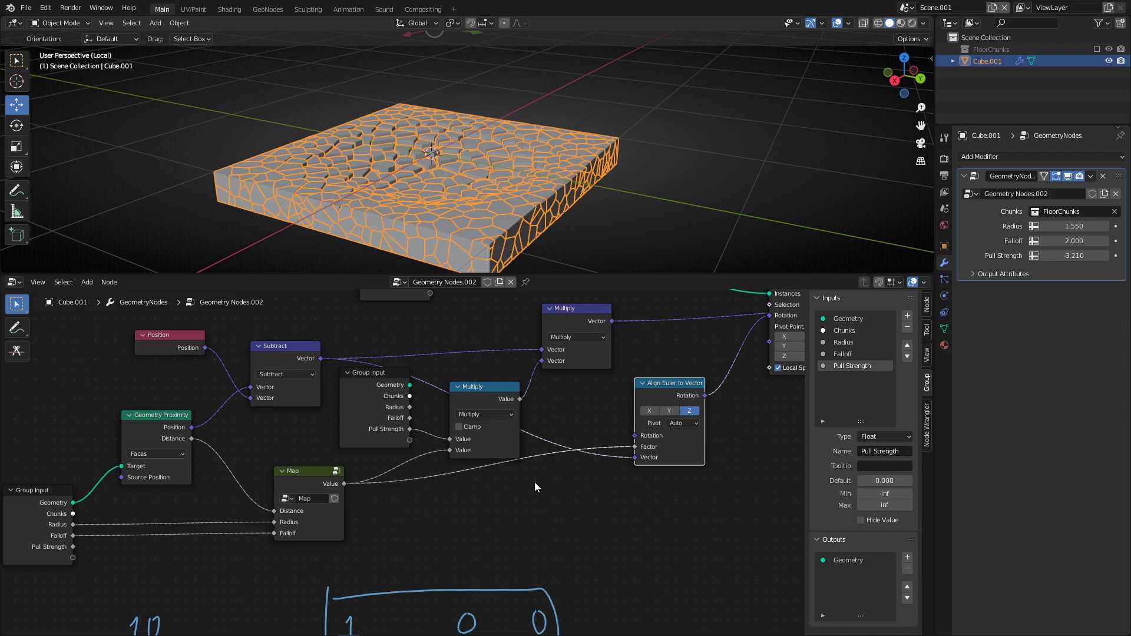
pyautogui.moveTo(449, 216)
pyautogui.mouseDown(button='middle')
pyautogui.moveTo(450, 242)
pyautogui.moveTo(442, 208)
pyautogui.mouseUp(button='middle')
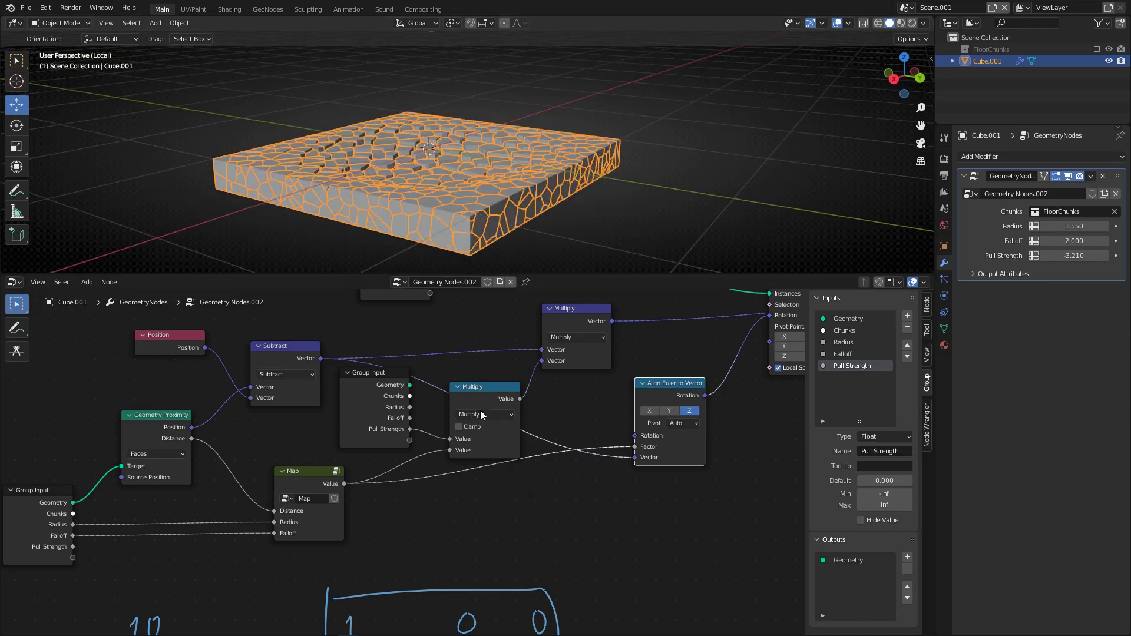
# Duplicate the math Multiply node and insert the copy between the Map value and the Align Euler to Vector factor
pyautogui.moveTo(485, 388); pyautogui.dragTo(487, 372)
pyautogui.hotkey('shift', 'd')
pyautogui.click(489, 471)
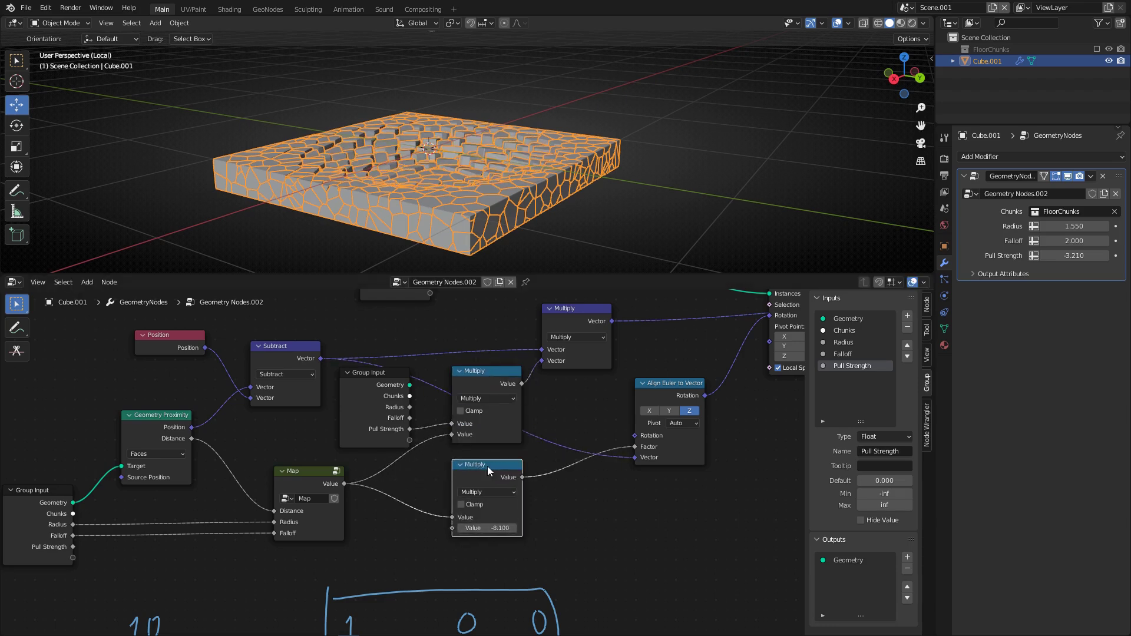
# Try a multiplier of 47.2 on the new Multiply node to test stronger chunk rotation
pyautogui.moveTo(488, 530); pyautogui.dragTo(521, 530)
pyautogui.moveTo(452, 195); pyautogui.dragTo(453, 221, button='middle')
pyautogui.scroll(1, 452, 231)
pyautogui.moveTo(489, 529)
pyautogui.mouseDown()
pyautogui.moveTo(819, 529)
pyautogui.moveTo(489, 533)
pyautogui.mouseUp()
pyautogui.hotkey('ctrl', 'z')
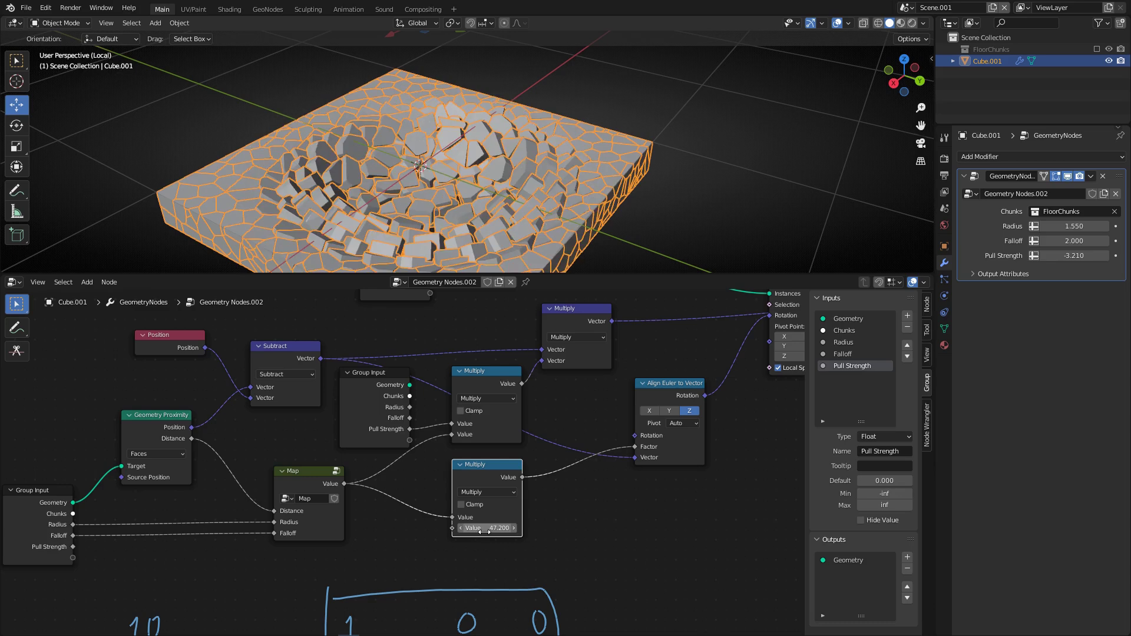
# Enable Clamp on the new Multiply node and set its value to 19.2
pyautogui.click(461, 505)
pyautogui.moveTo(489, 528)
pyautogui.mouseDown()
pyautogui.moveTo(460, 528)
pyautogui.moveTo(493, 528)
pyautogui.moveTo(476, 528)
pyautogui.mouseUp()
pyautogui.moveTo(465, 248); pyautogui.dragTo(464, 175, button='middle')
pyautogui.moveTo(352, 412); pyautogui.dragTo(517, 445, button='middle')
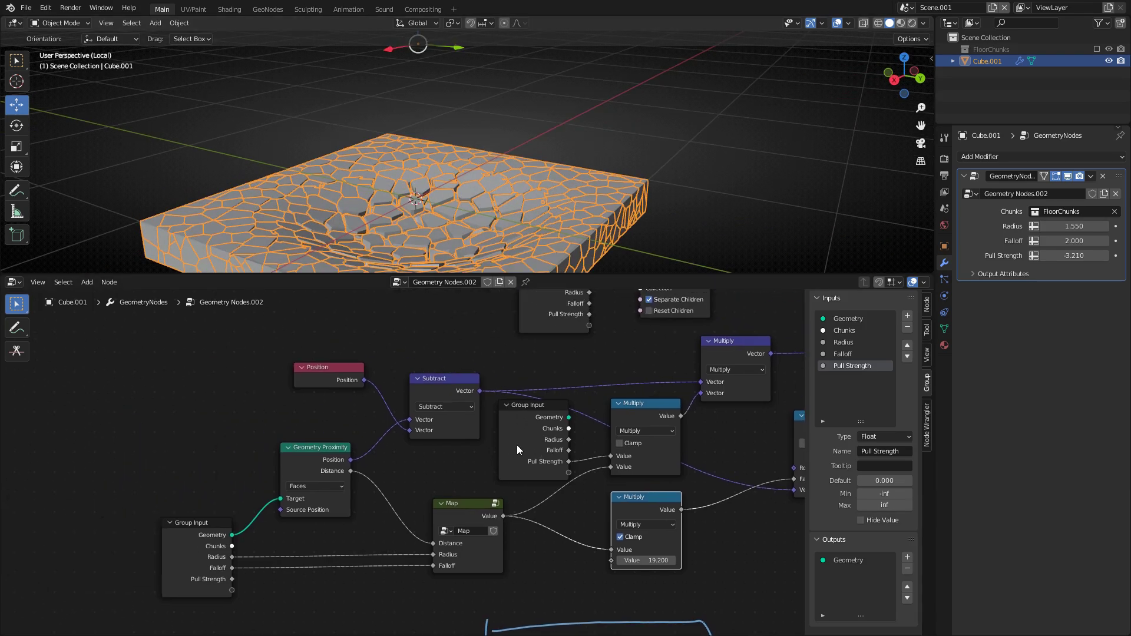
# Set the modifier's Pull Strength to 0
pyautogui.click(1071, 254)
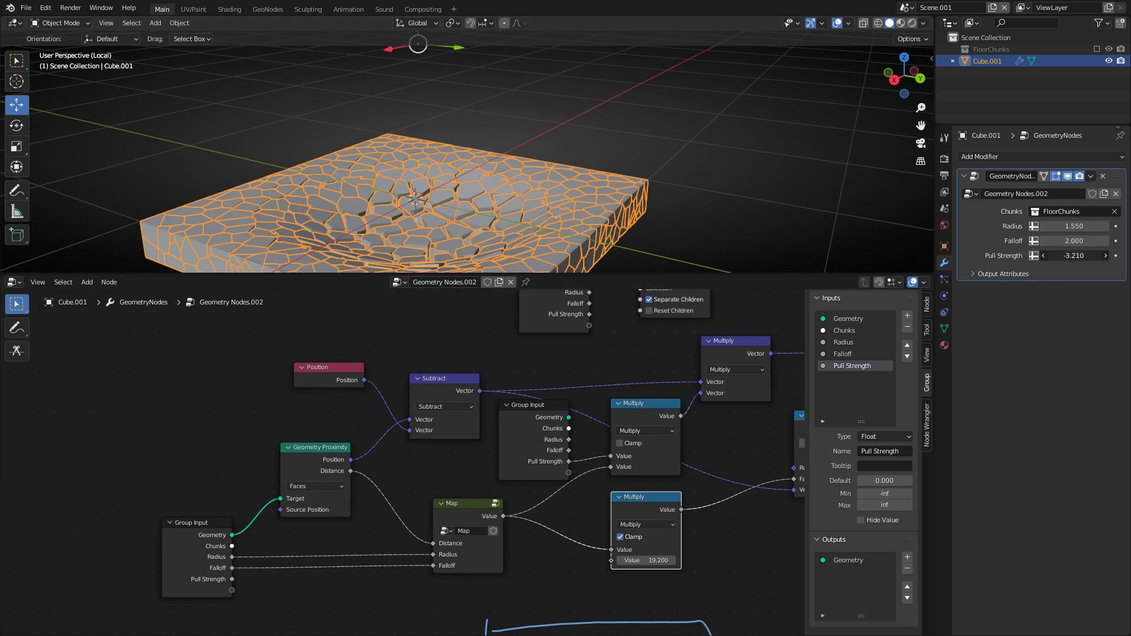
pyautogui.write('0')
pyautogui.press('Return')
pyautogui.moveTo(548, 128); pyautogui.dragTo(546, 136, button='middle')
# Set the clamped Multiply node's value to 44.6 and the modifier's Radius to 1.35
pyautogui.moveTo(647, 560); pyautogui.dragTo(671, 561)
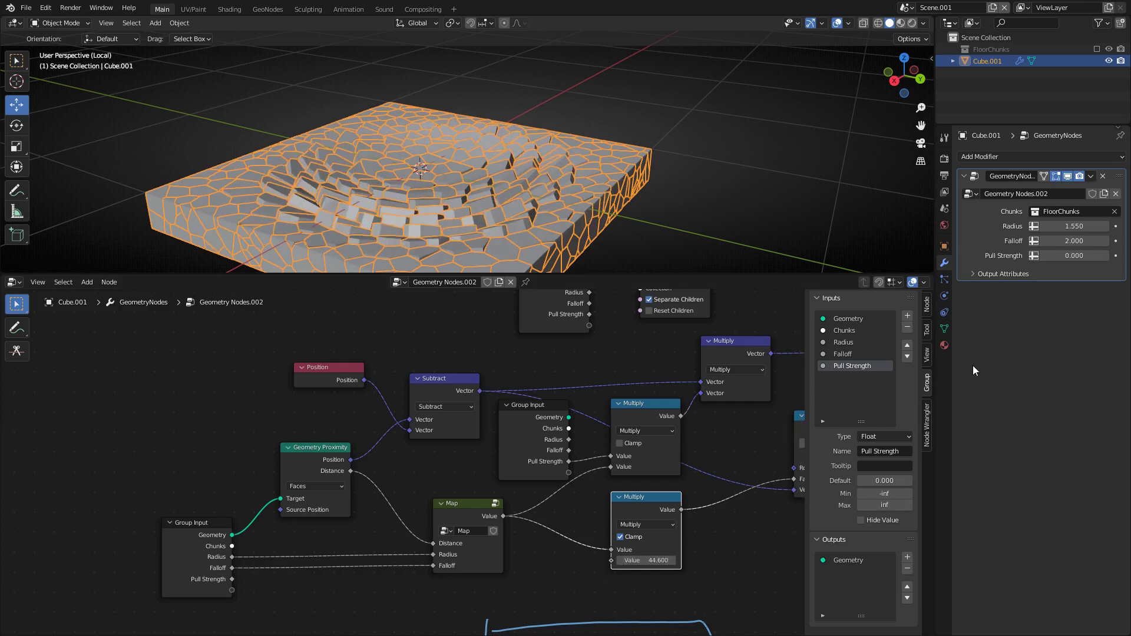
pyautogui.moveTo(1074, 226)
pyautogui.mouseDown()
pyautogui.moveTo(1098, 226)
pyautogui.moveTo(1068, 226)
pyautogui.mouseUp()
pyautogui.moveTo(733, 386); pyautogui.dragTo(566, 323, button='middle')
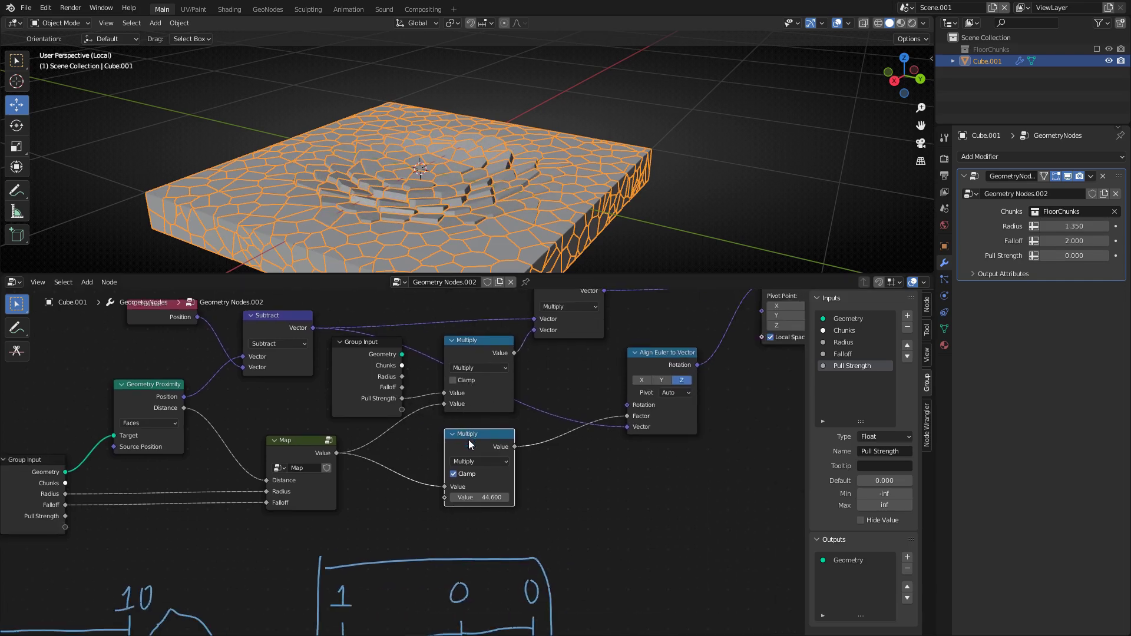
# Add another float group input after Pull Strength and name it Rotation Strength
pyautogui.moveTo(468, 440); pyautogui.dragTo(566, 387, button='middle')
pyautogui.moveTo(458, 478); pyautogui.dragTo(632, 412, button='middle')
pyautogui.click(316, 354)
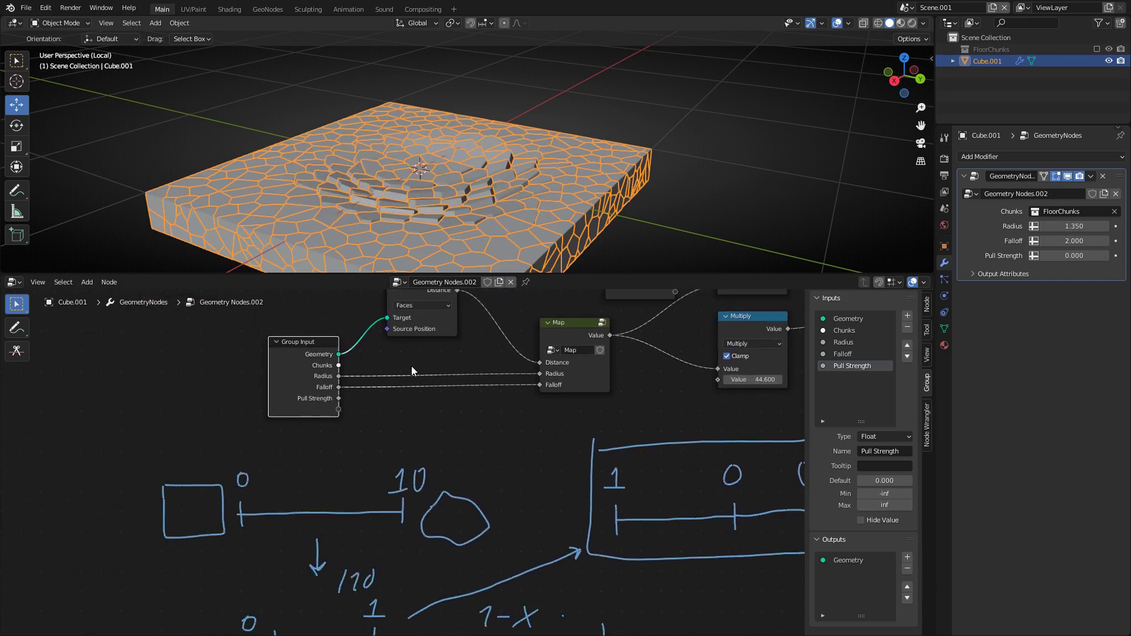
pyautogui.click(907, 317)
pyautogui.write('Ro')
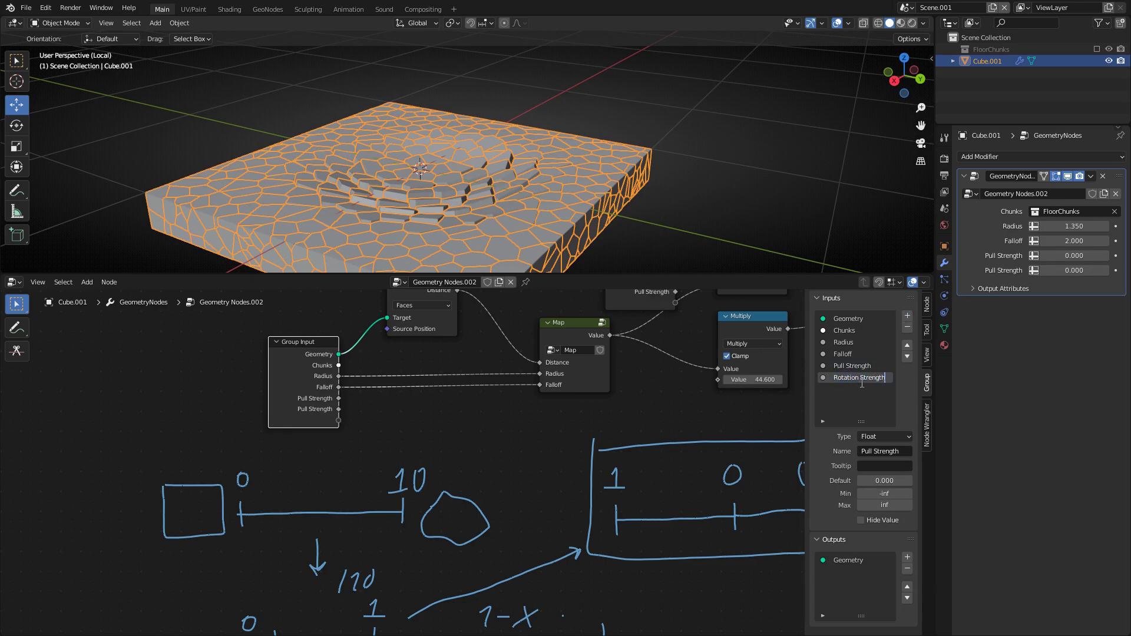
pyautogui.write('tation Strength')
pyautogui.press('Return')
# Duplicate the Group Input node below Map and connect its Rotation Strength to the clamped Multiply node's second value
pyautogui.moveTo(347, 367); pyautogui.dragTo(183, 401, button='middle')
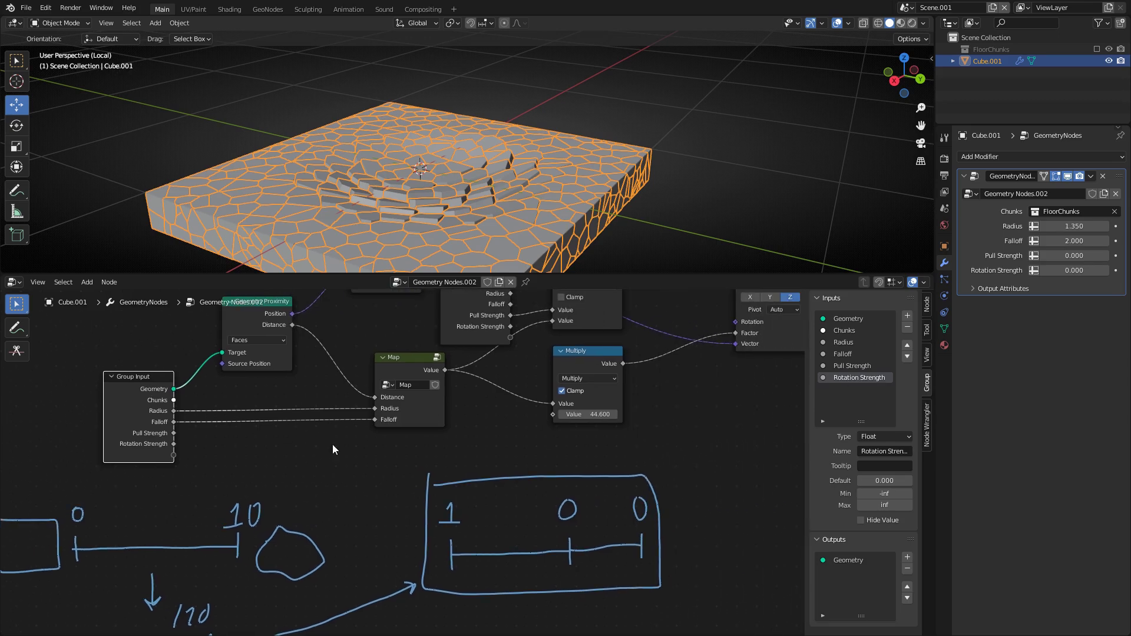
pyautogui.moveTo(332, 449); pyautogui.dragTo(299, 430, button='middle')
pyautogui.hotkey('shift', 'd')
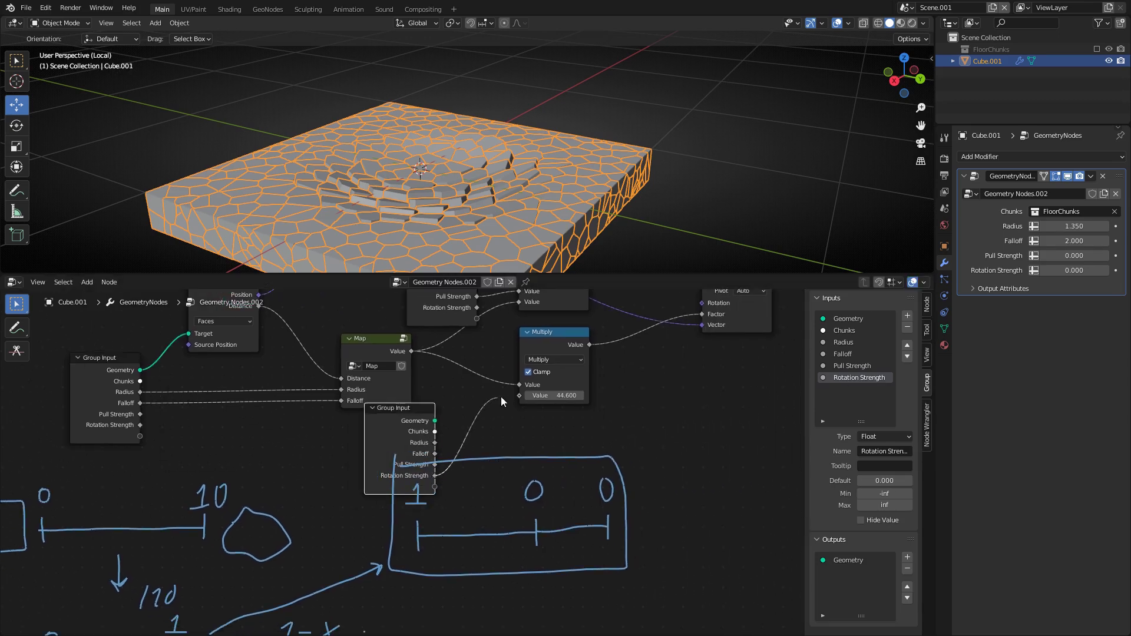
pyautogui.moveTo(500, 397); pyautogui.dragTo(517, 396)
pyautogui.press('g')
pyautogui.click(428, 475)
pyautogui.moveTo(440, 489); pyautogui.dragTo(512, 406, button='middle')
# Erase the handwritten annotation sketches below the nodes
pyautogui.scroll(-2, 598, 371)
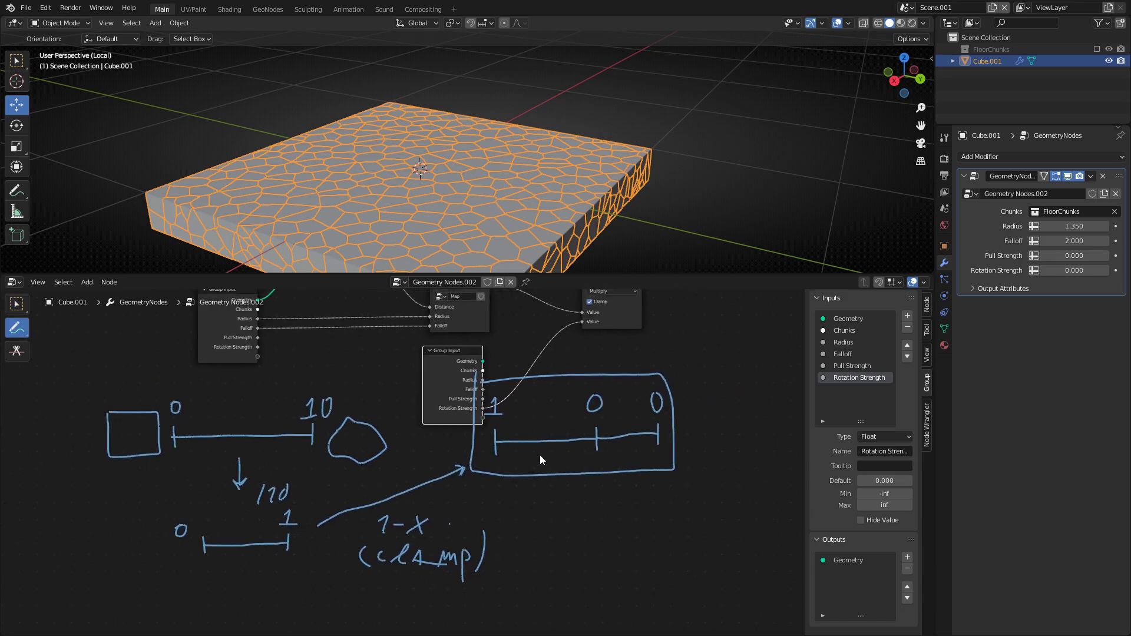
pyautogui.moveTo(641, 459)
pyautogui.mouseDown()
pyautogui.moveTo(677, 353)
pyautogui.moveTo(626, 437)
pyautogui.moveTo(556, 389)
pyautogui.moveTo(441, 403)
pyautogui.moveTo(474, 453)
pyautogui.moveTo(500, 446)
pyautogui.moveTo(272, 548)
pyautogui.moveTo(205, 539)
pyautogui.moveTo(207, 490)
pyautogui.moveTo(253, 467)
pyautogui.moveTo(369, 457)
pyautogui.moveTo(80, 470)
pyautogui.moveTo(136, 409)
pyautogui.moveTo(328, 557)
pyautogui.moveTo(504, 595)
pyautogui.mouseUp()
pyautogui.moveTo(406, 467); pyautogui.dragTo(332, 525, button='middle')
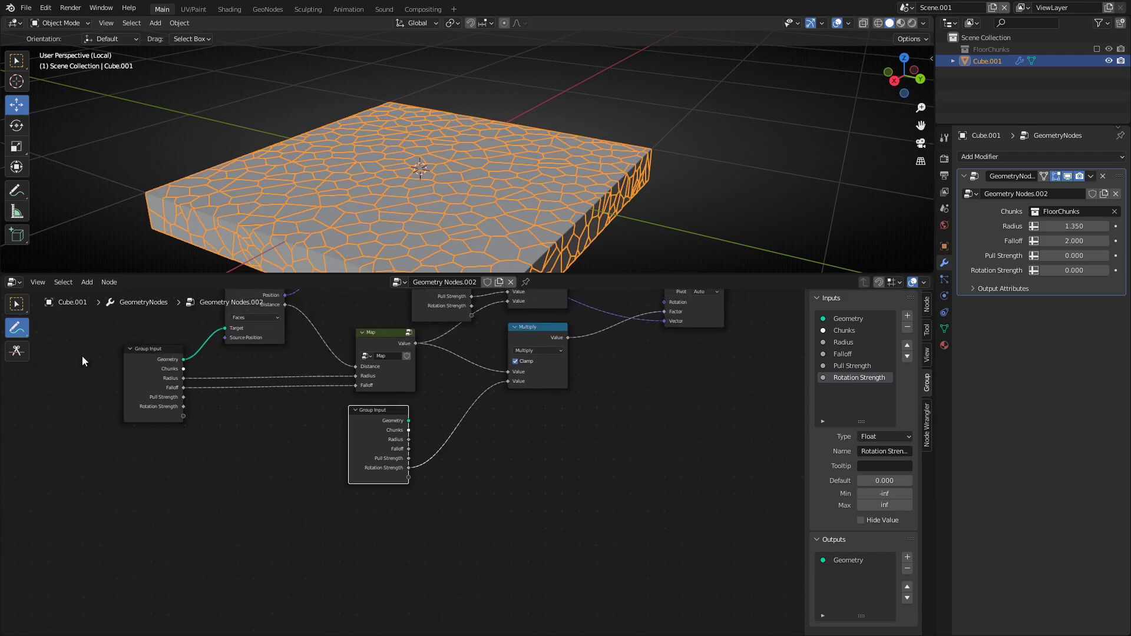
# Switch back to the selection tool and extend the cube into a long bar by moving its end face about 0.91 m
pyautogui.click(18, 305)
pyautogui.moveTo(567, 421); pyautogui.dragTo(448, 505, button='middle')
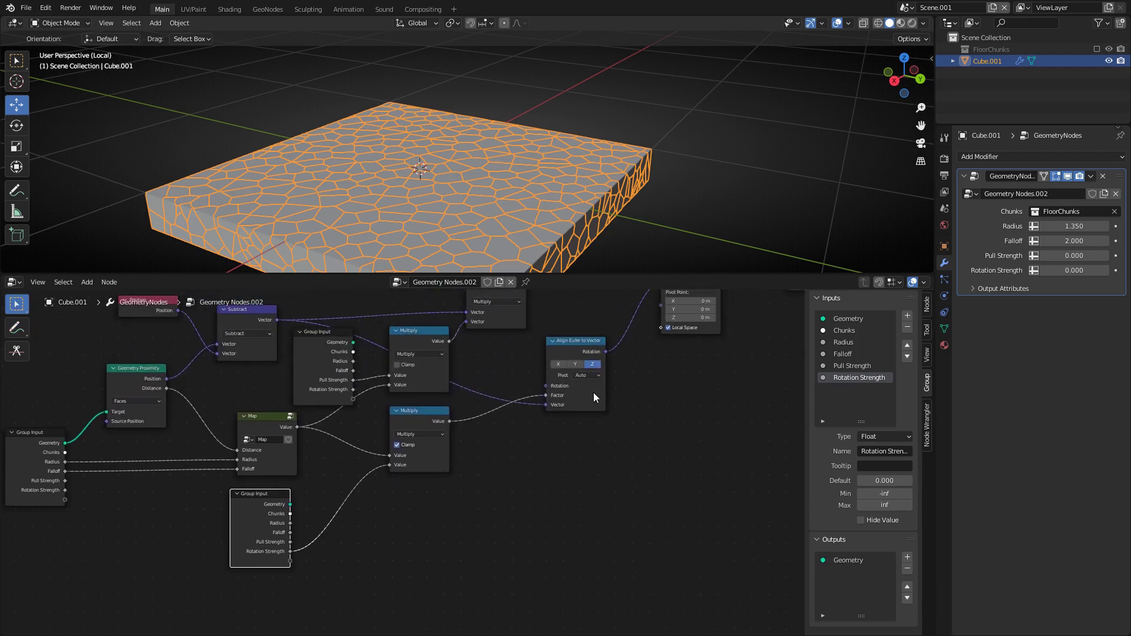
pyautogui.moveTo(484, 363); pyautogui.dragTo(493, 451, button='middle')
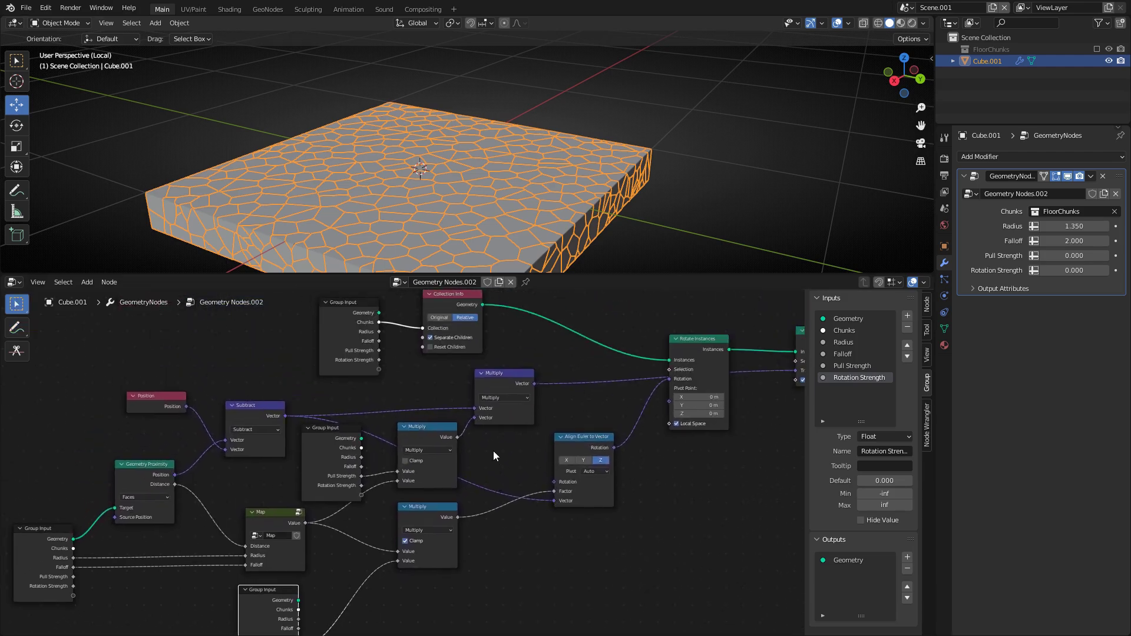
pyautogui.press('Tab')
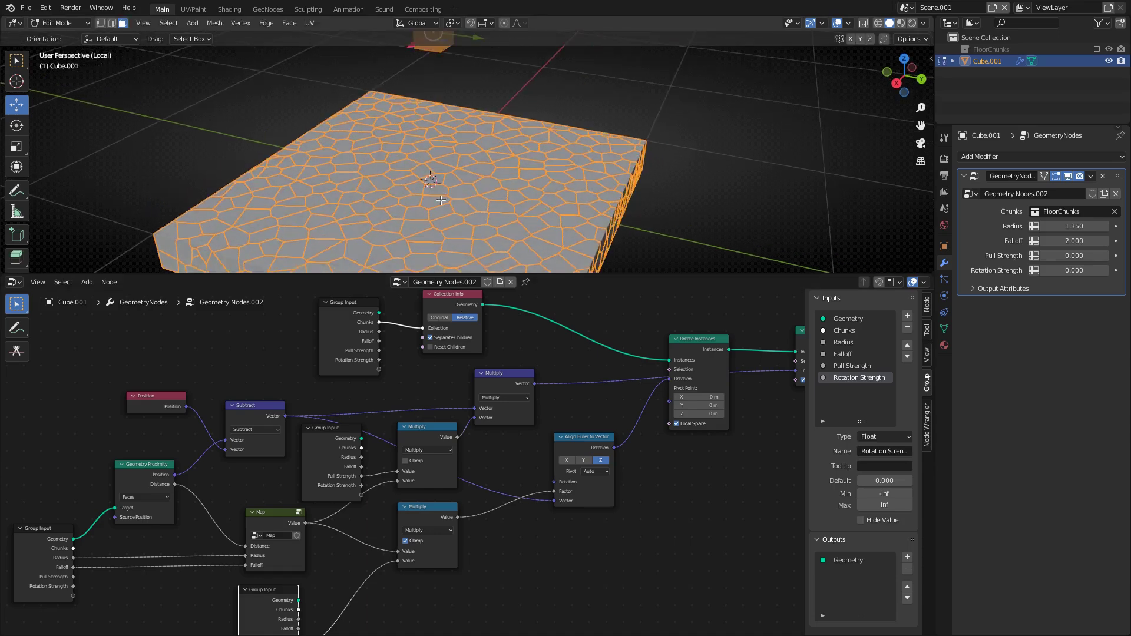
pyautogui.moveTo(440, 185); pyautogui.dragTo(414, 102, button='middle')
pyautogui.click(434, 68)
pyautogui.moveTo(381, 73); pyautogui.dragTo(255, 123)
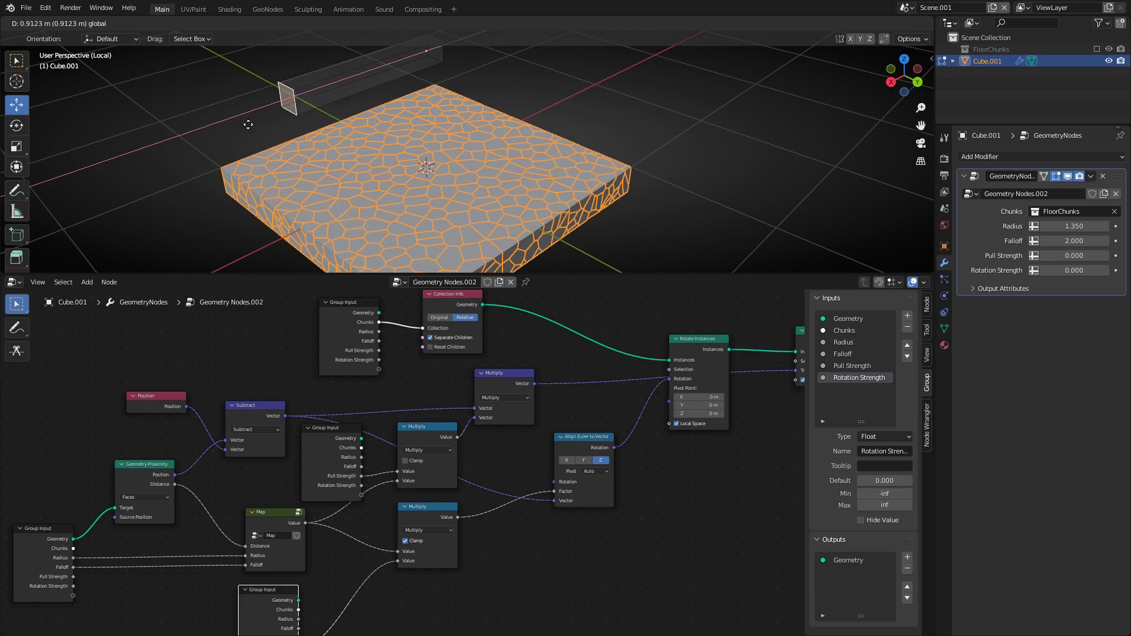
pyautogui.press('Tab')
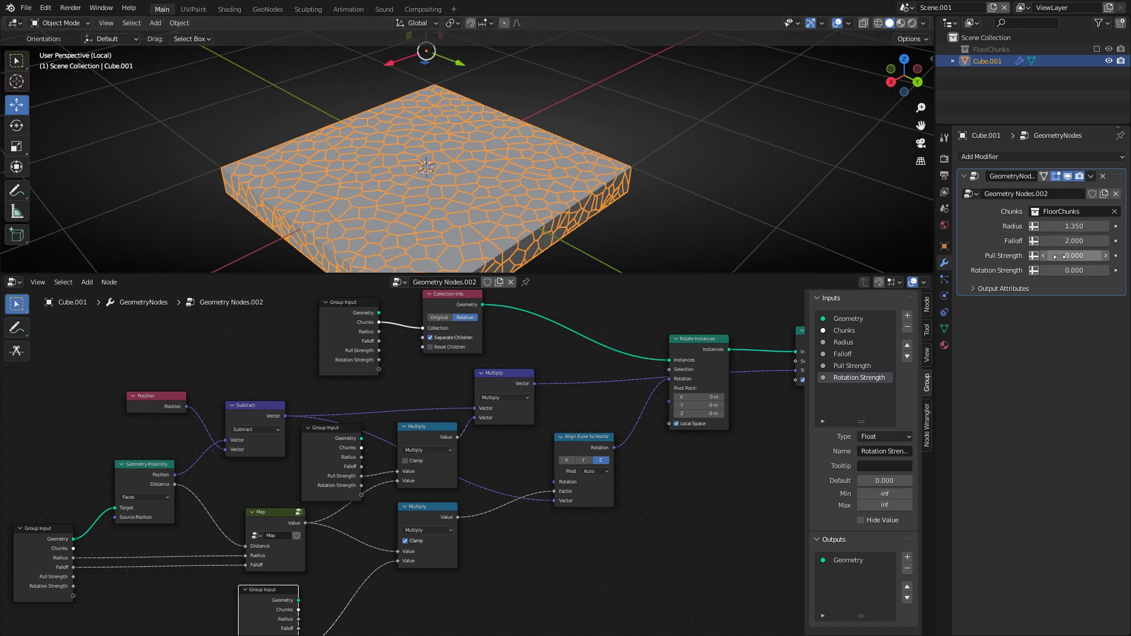
# Set the modifier's Pull Strength to -8.17 and lower the bar's long side face in Edit Mode
pyautogui.moveTo(1075, 255); pyautogui.dragTo(1046, 255)
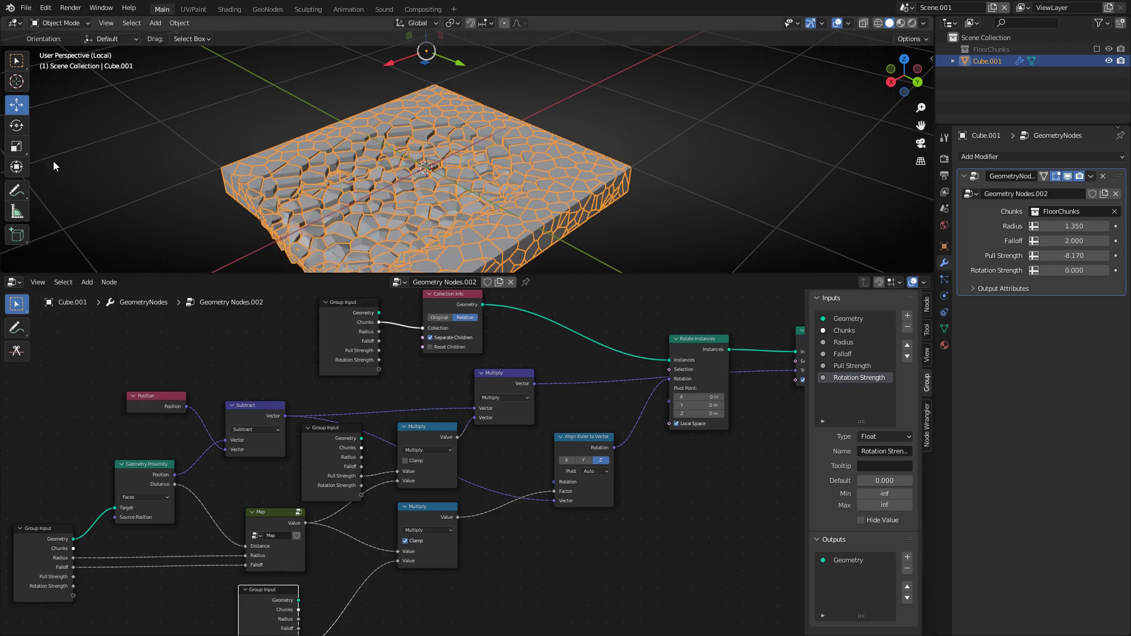
pyautogui.moveTo(172, 141); pyautogui.dragTo(422, 134, button='middle')
pyautogui.press('Tab')
pyautogui.moveTo(562, 72); pyautogui.dragTo(537, 53, button='middle')
pyautogui.moveTo(537, 53); pyautogui.dragTo(533, 79)
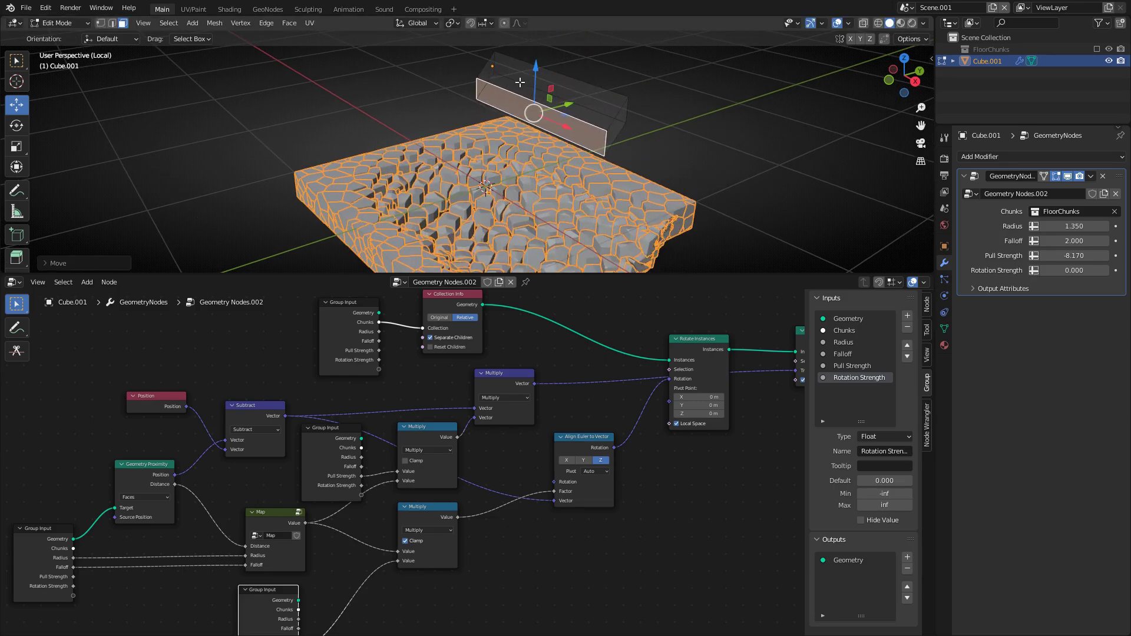
pyautogui.press('Tab')
pyautogui.scroll(-3, 532, 112)
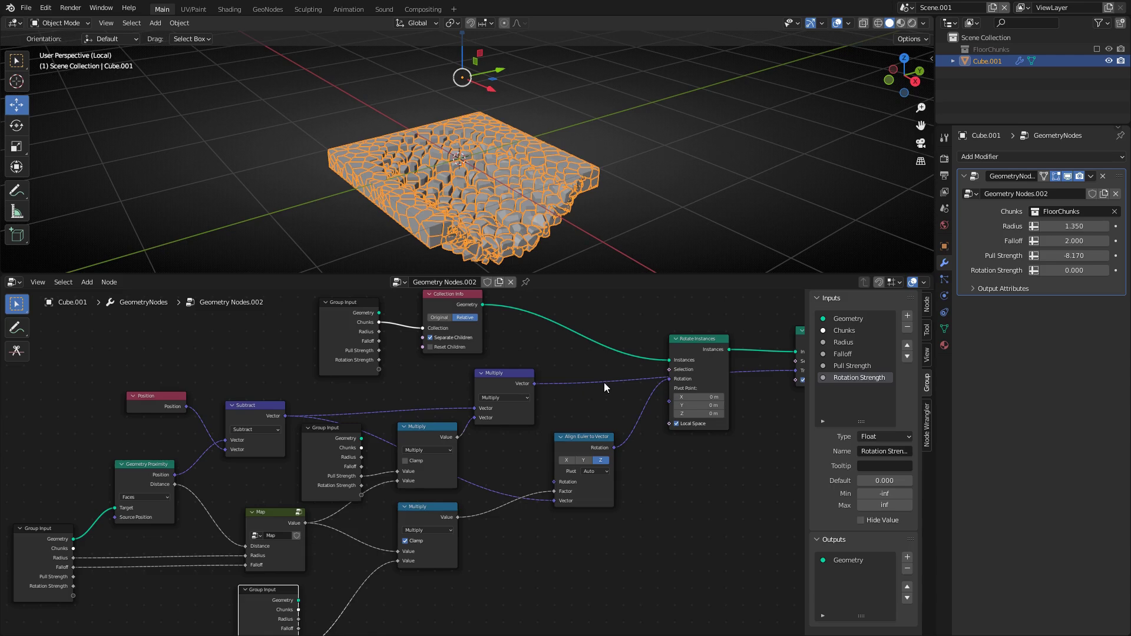
# Move Group Output farther out and insert a Join Geometry node between Translate Instances and Group Output
pyautogui.moveTo(604, 383); pyautogui.dragTo(210, 440, button='middle')
pyautogui.moveTo(499, 416); pyautogui.dragTo(594, 415)
pyautogui.hotkey('shift', 'a')
pyautogui.write('j')
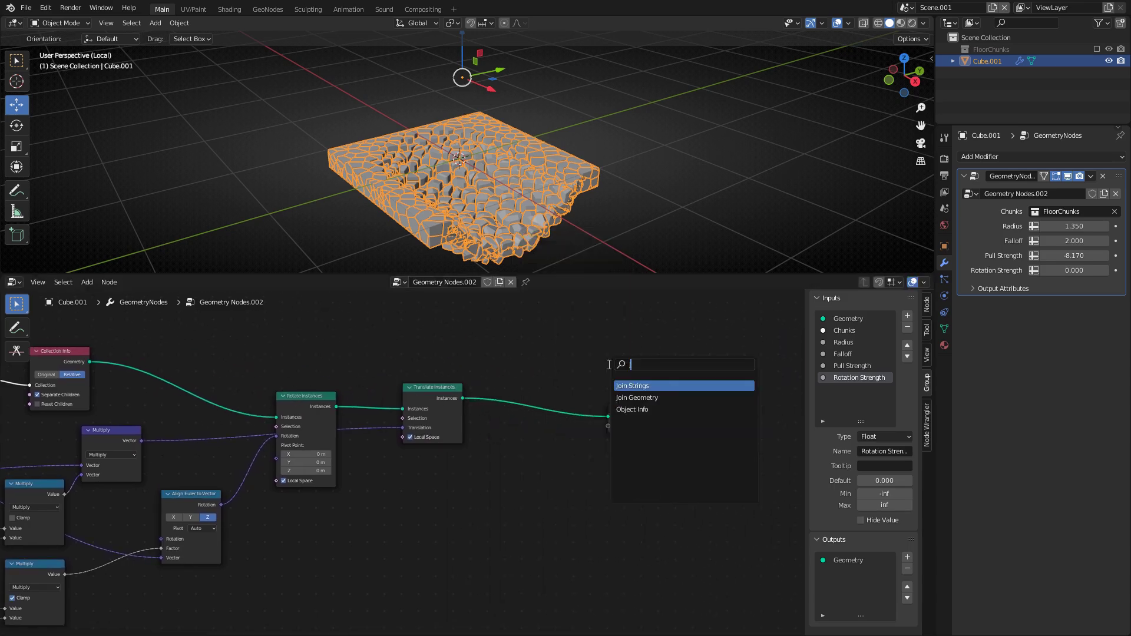
pyautogui.write('oin')
pyautogui.click(635, 400)
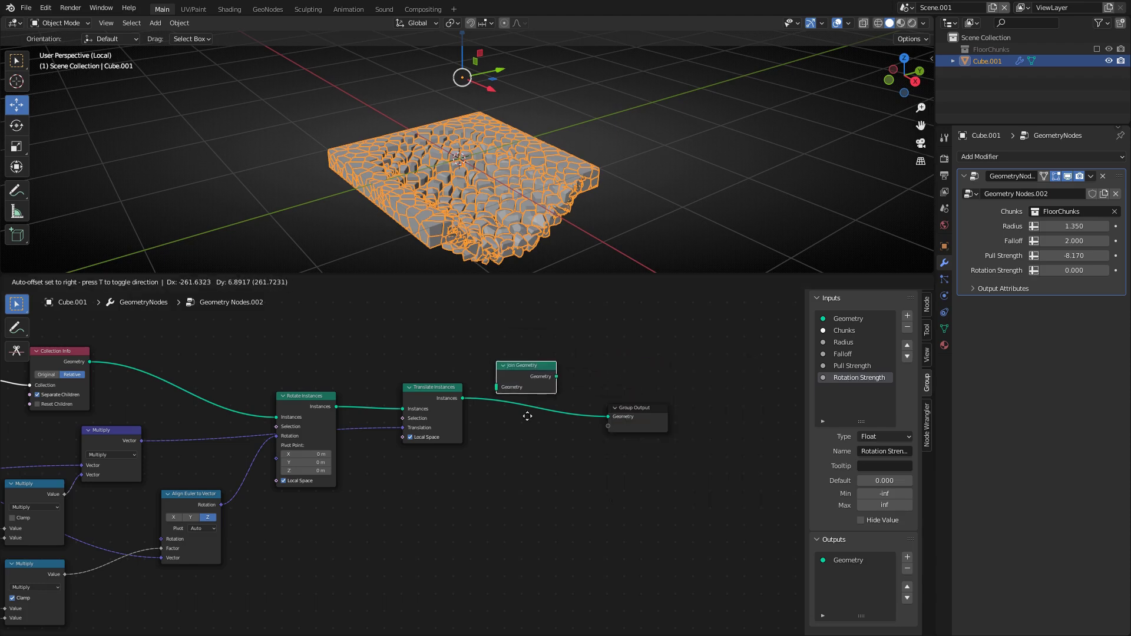
pyautogui.click(557, 436)
# Duplicate a Group Input node above Translate Instances and connect its Geometry output to Join Geometry
pyautogui.moveTo(416, 376); pyautogui.dragTo(233, 394, button='middle')
pyautogui.click(281, 374)
pyautogui.hotkey('shift', 'd')
pyautogui.click(628, 358)
pyautogui.moveTo(575, 347); pyautogui.dragTo(501, 334, button='middle')
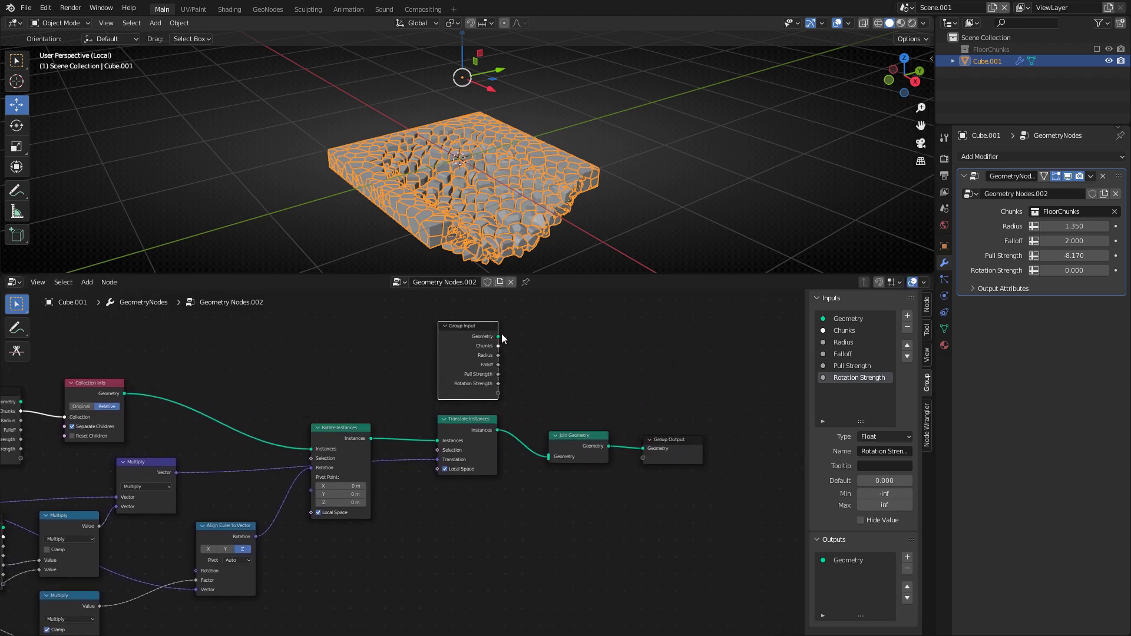
pyautogui.moveTo(502, 335); pyautogui.dragTo(550, 456)
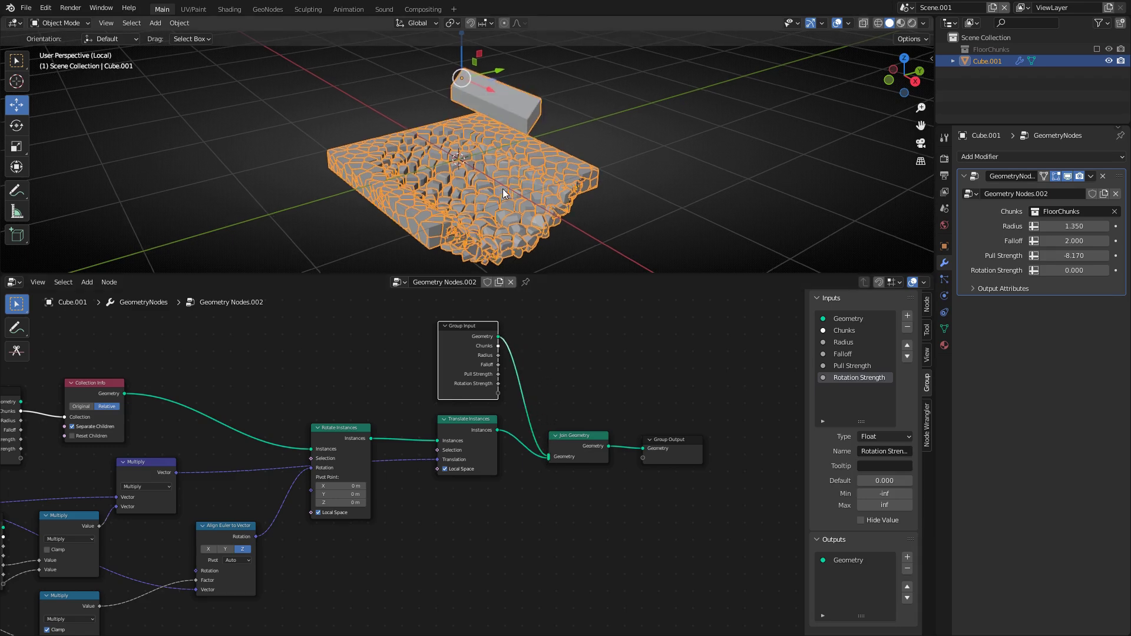
# Move the new Group Input, Join Geometry and Group Output nodes farther away from Translate Instances
pyautogui.moveTo(503, 189); pyautogui.dragTo(489, 203, button='middle')
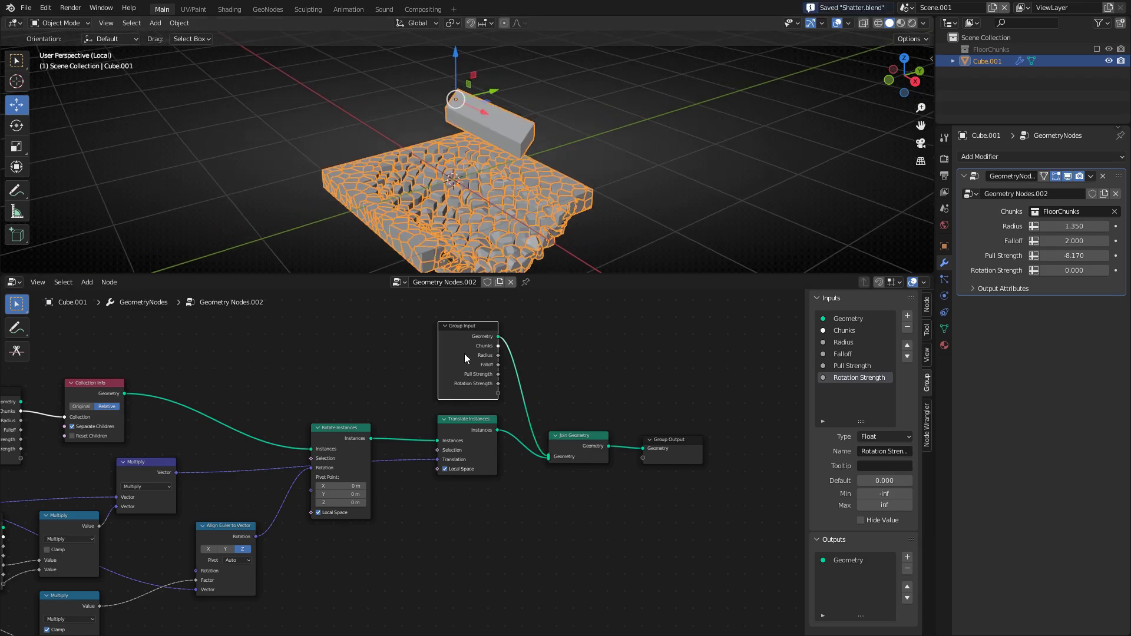
pyautogui.keyDown('shift'); pyautogui.moveTo(576, 364); pyautogui.dragTo(758, 525); pyautogui.keyUp('shift')
pyautogui.press('g')
pyautogui.click(498, 330)
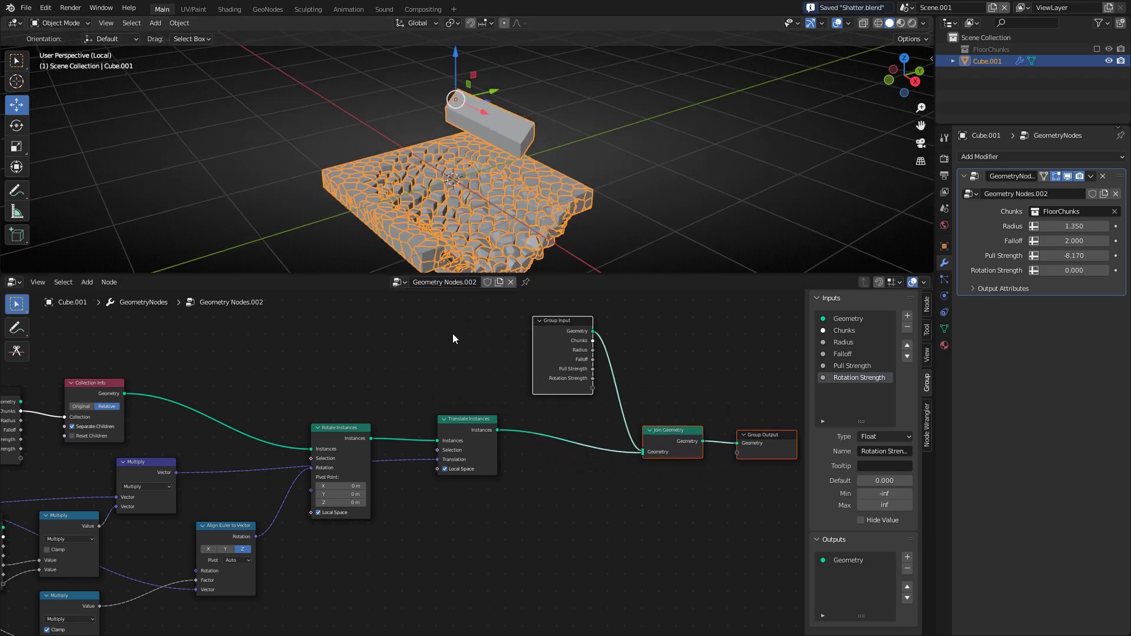
pyautogui.click(452, 335)
pyautogui.moveTo(507, 185); pyautogui.dragTo(404, 183, button='middle')
pyautogui.scroll(2, 427, 179)
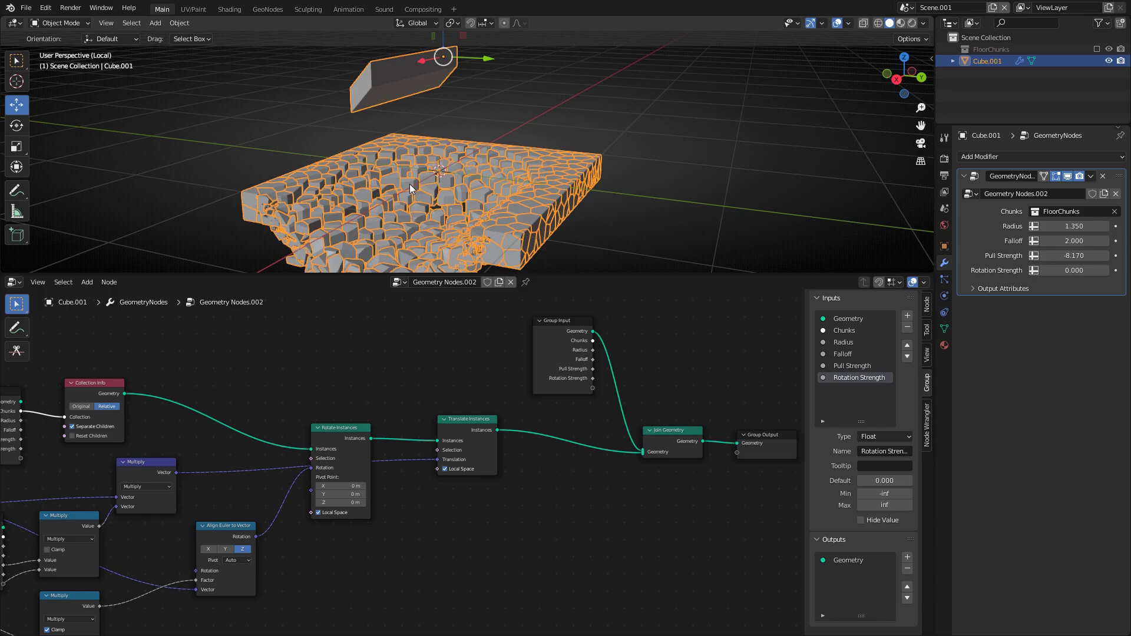
# Reposition the Align Euler to Vector node and shift Rotate Instances slightly down
pyautogui.moveTo(394, 381); pyautogui.dragTo(576, 317, button='middle')
pyautogui.moveTo(501, 374); pyautogui.dragTo(548, 342, button='middle')
pyautogui.moveTo(459, 424); pyautogui.dragTo(438, 421)
pyautogui.moveTo(508, 380); pyautogui.dragTo(470, 419, button='middle')
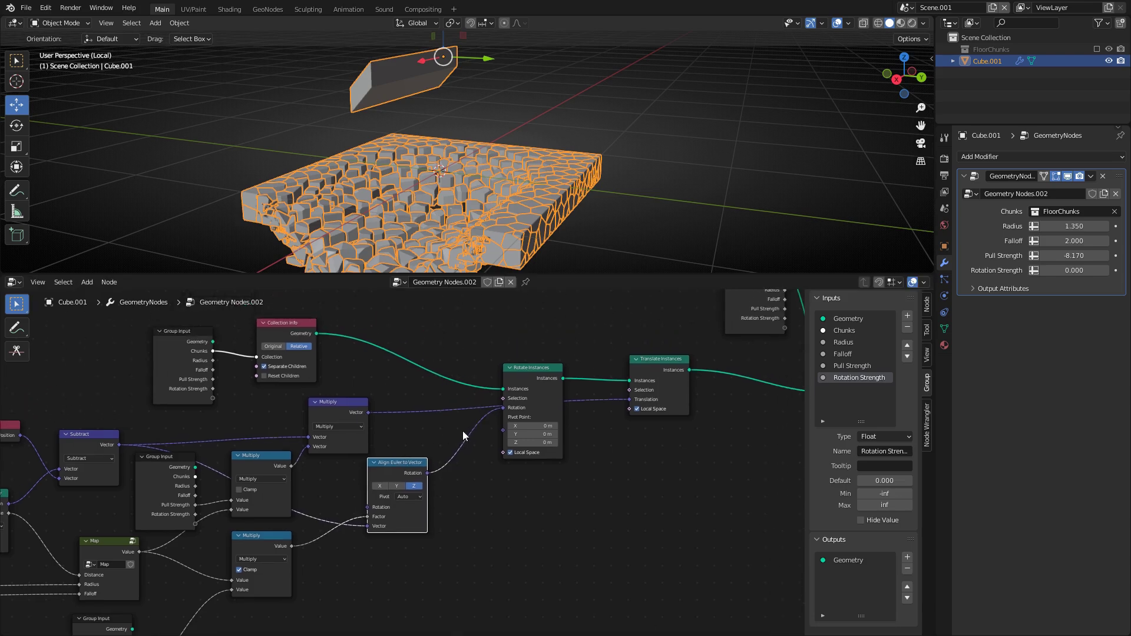
pyautogui.scroll(4, 463, 431)
pyautogui.moveTo(542, 459); pyautogui.dragTo(454, 482, button='middle')
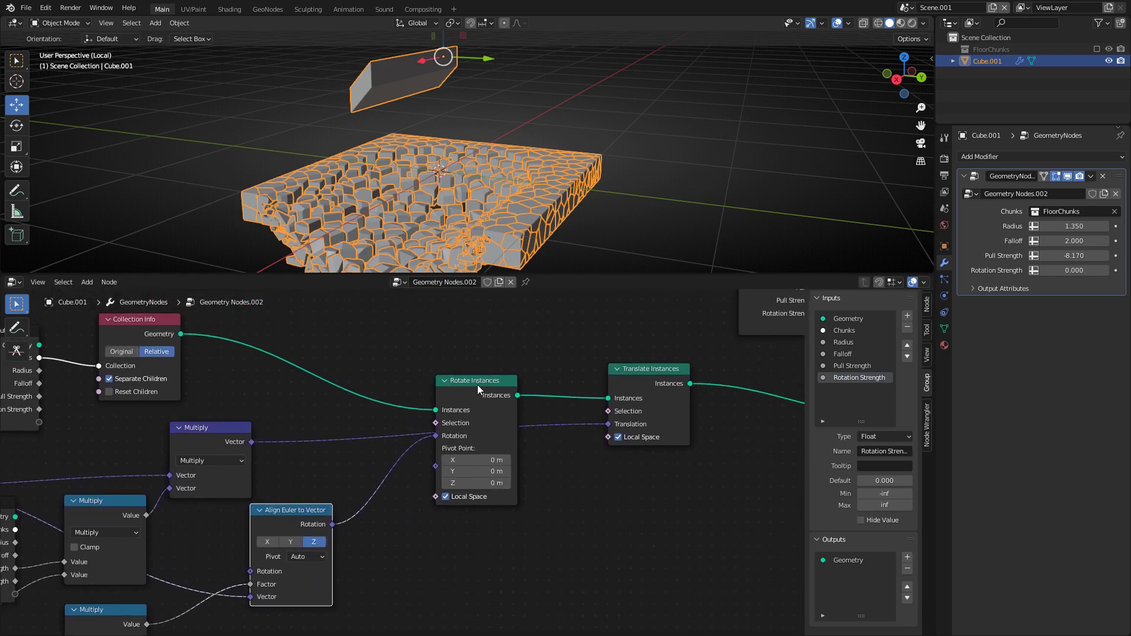
pyautogui.moveTo(477, 384); pyautogui.dragTo(479, 392)
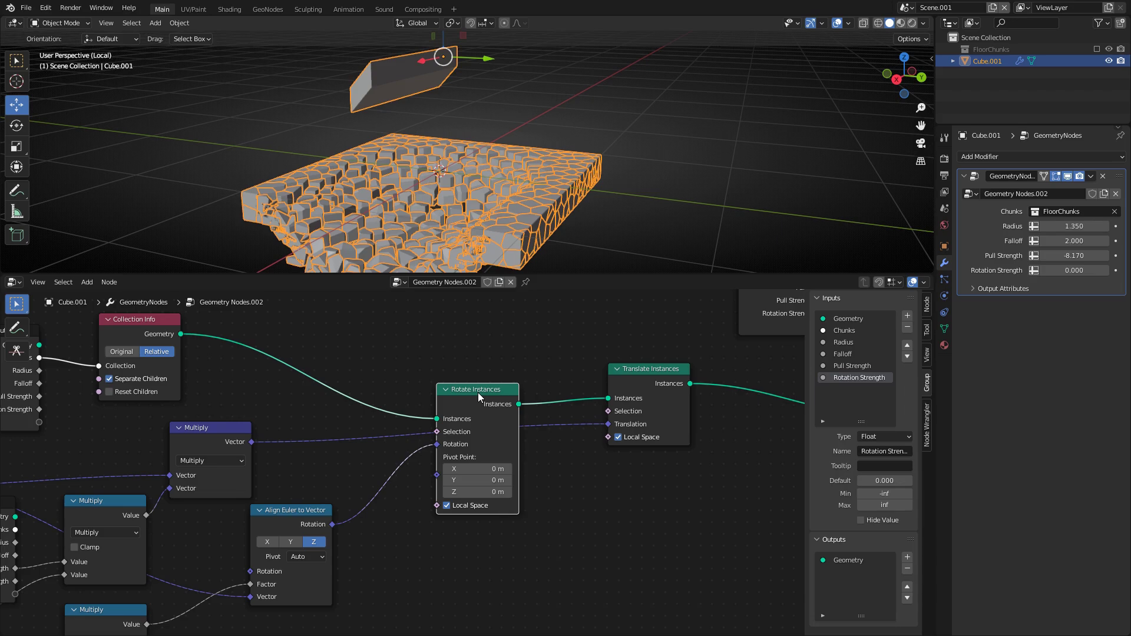
# Move Rotate Instances and Translate Instances closer to Join Geometry and place the Group Input node above them
pyautogui.scroll(-4, 476, 392)
pyautogui.moveTo(474, 387); pyautogui.dragTo(303, 419, button='middle')
pyautogui.moveTo(256, 340); pyautogui.dragTo(532, 505)
pyautogui.press('g')
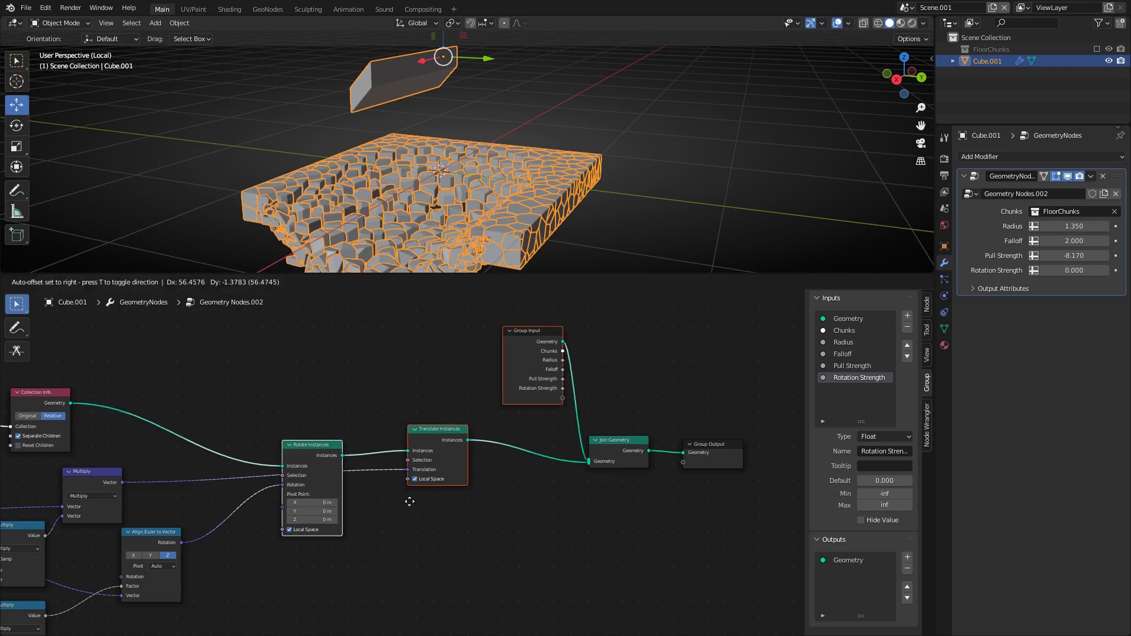
pyautogui.click(426, 502)
pyautogui.click(558, 335)
pyautogui.press('g')
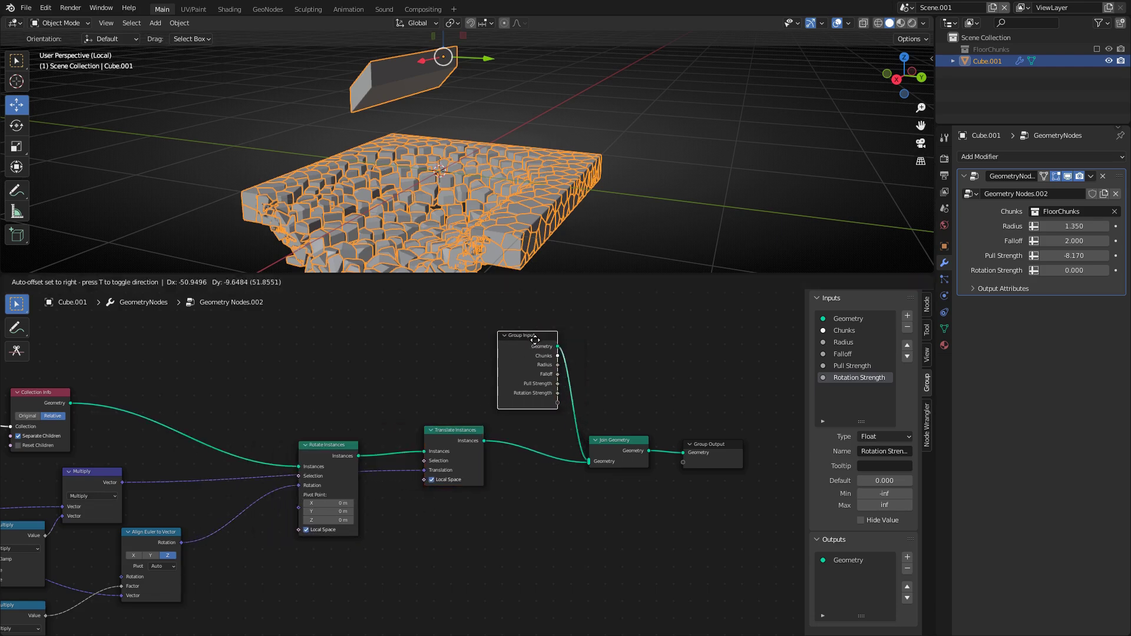
pyautogui.click(531, 342)
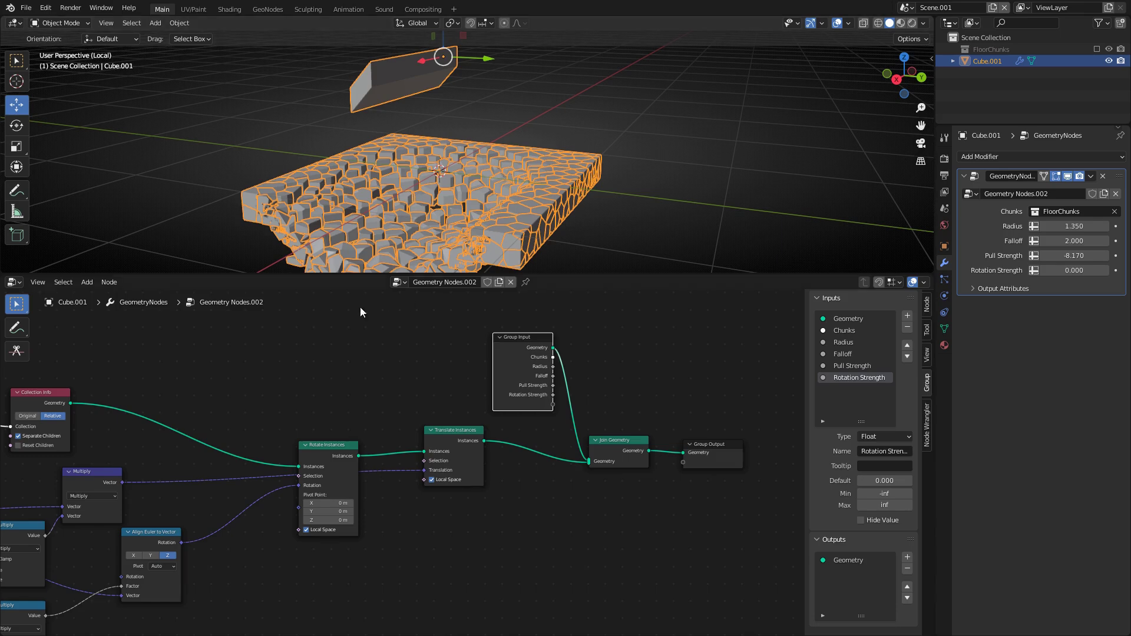
# Nudge the Rotate Instances node closer to Translate Instances and line the two up
pyautogui.moveTo(350, 413); pyautogui.dragTo(461, 375, button='middle')
pyautogui.scroll(3, 423, 491)
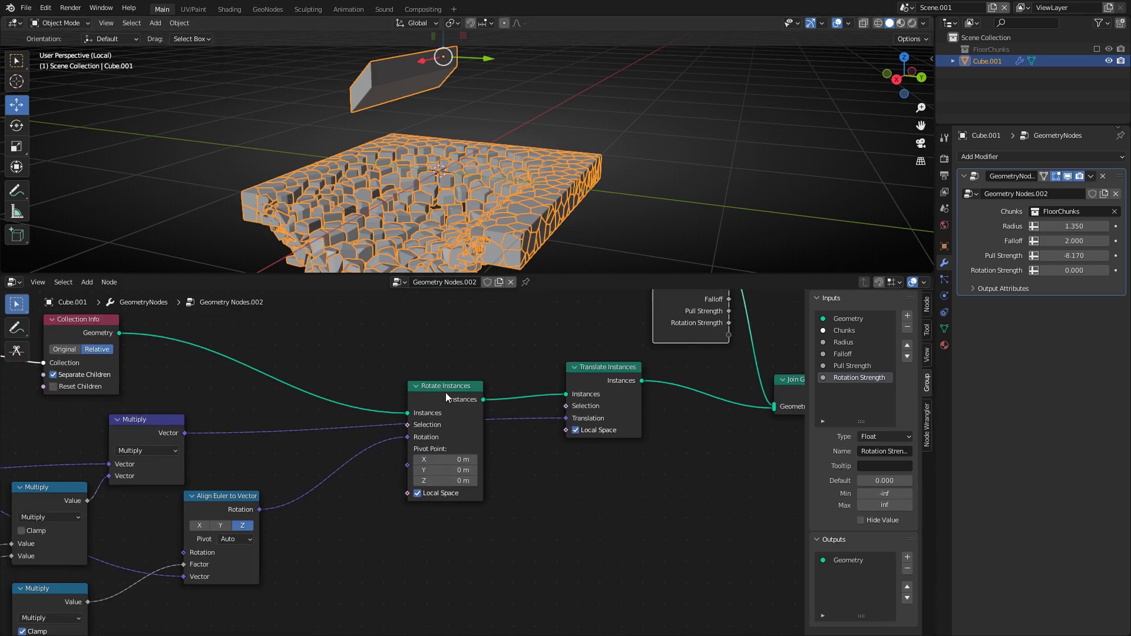
pyautogui.moveTo(446, 393); pyautogui.dragTo(462, 385)
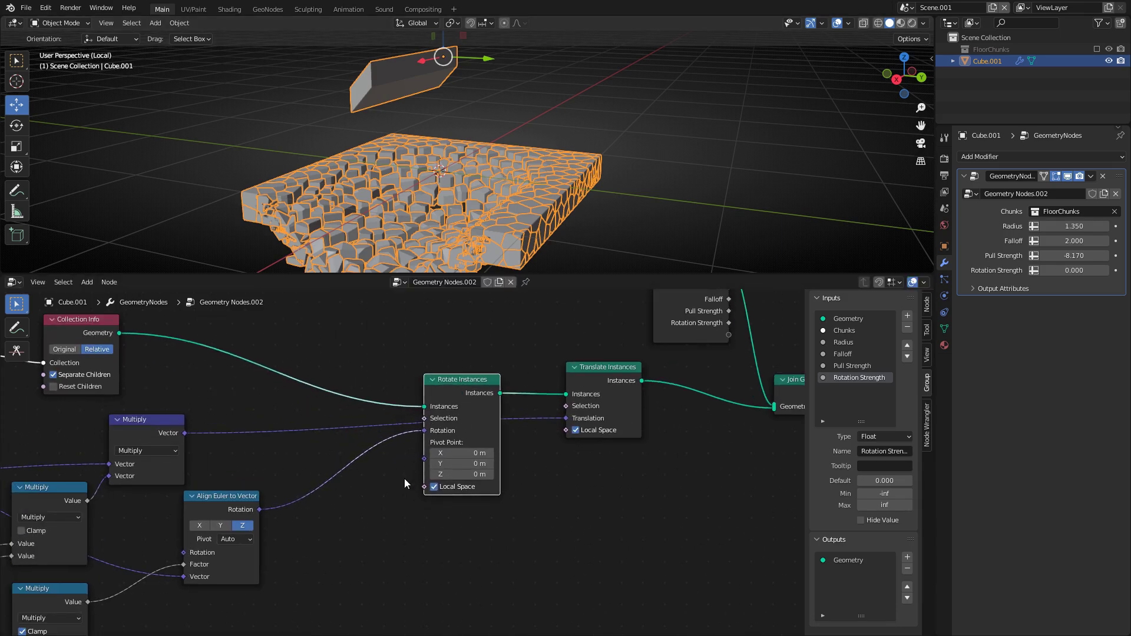
pyautogui.moveTo(404, 479); pyautogui.dragTo(601, 467, button='middle')
pyautogui.moveTo(653, 370)
pyautogui.mouseDown()
pyautogui.moveTo(652, 359)
pyautogui.moveTo(653, 375)
pyautogui.mouseUp()
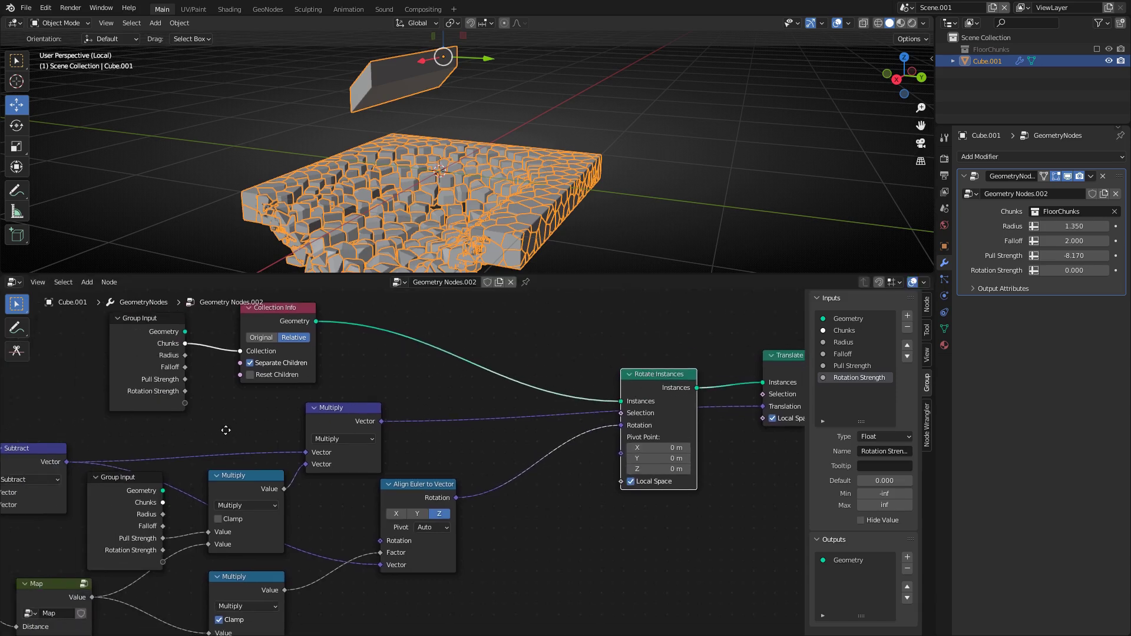
# Connect Geometry Proximity's Position to the Pivot Point of Rotate Instances and turn off that node's Local Space
pyautogui.moveTo(226, 430); pyautogui.dragTo(442, 412, button='middle')
pyautogui.scroll(-3, 441, 413)
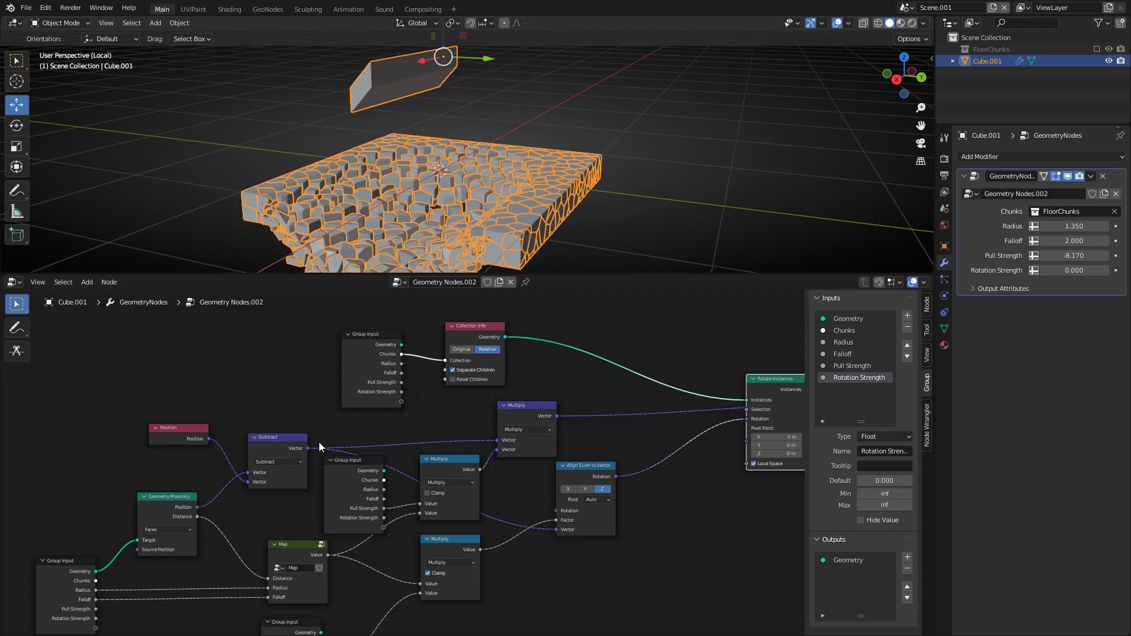
pyautogui.moveTo(319, 444); pyautogui.dragTo(601, 344, button='middle')
pyautogui.scroll(4, 410, 455)
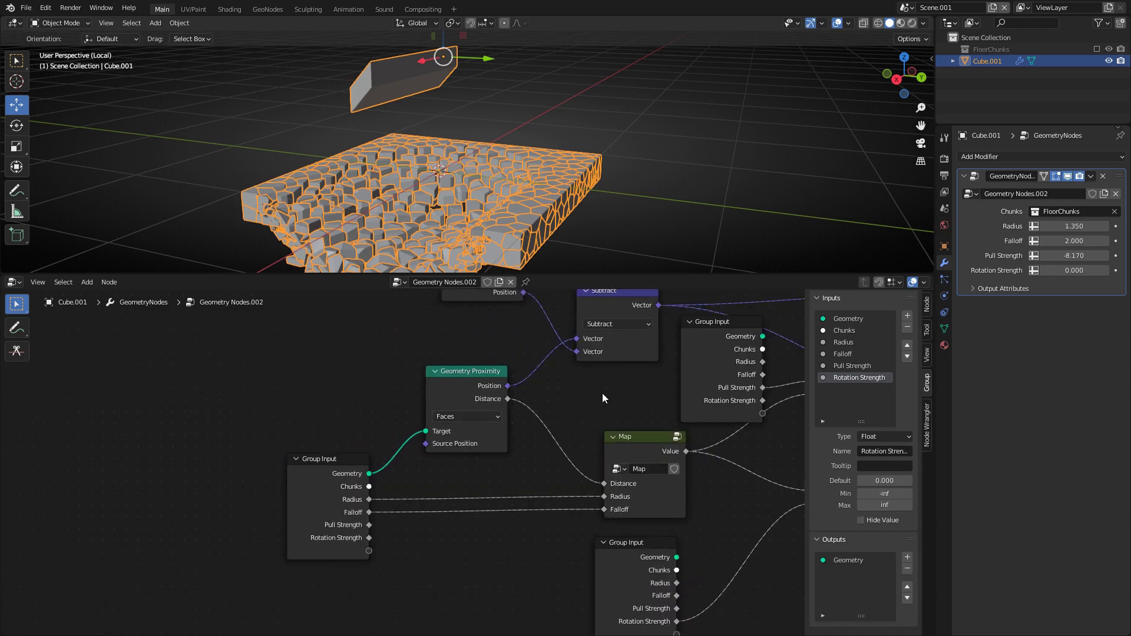
pyautogui.moveTo(612, 395); pyautogui.dragTo(147, 434, button='middle')
pyautogui.scroll(-5, 147, 434)
pyautogui.moveTo(227, 423); pyautogui.dragTo(193, 431, button='middle')
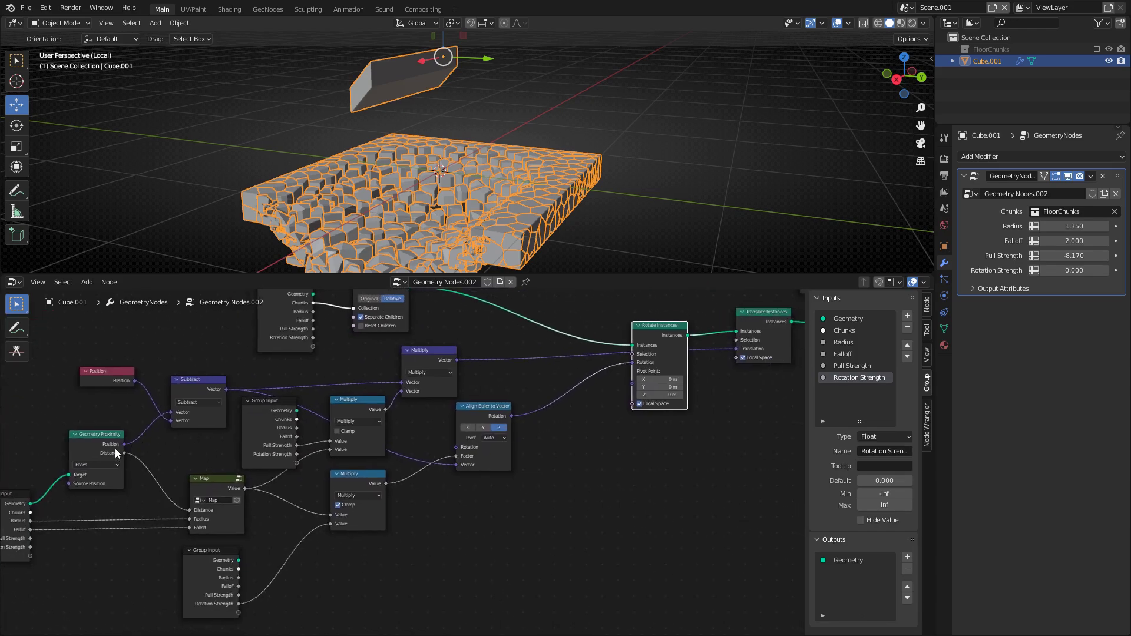
pyautogui.moveTo(472, 402); pyautogui.dragTo(633, 387)
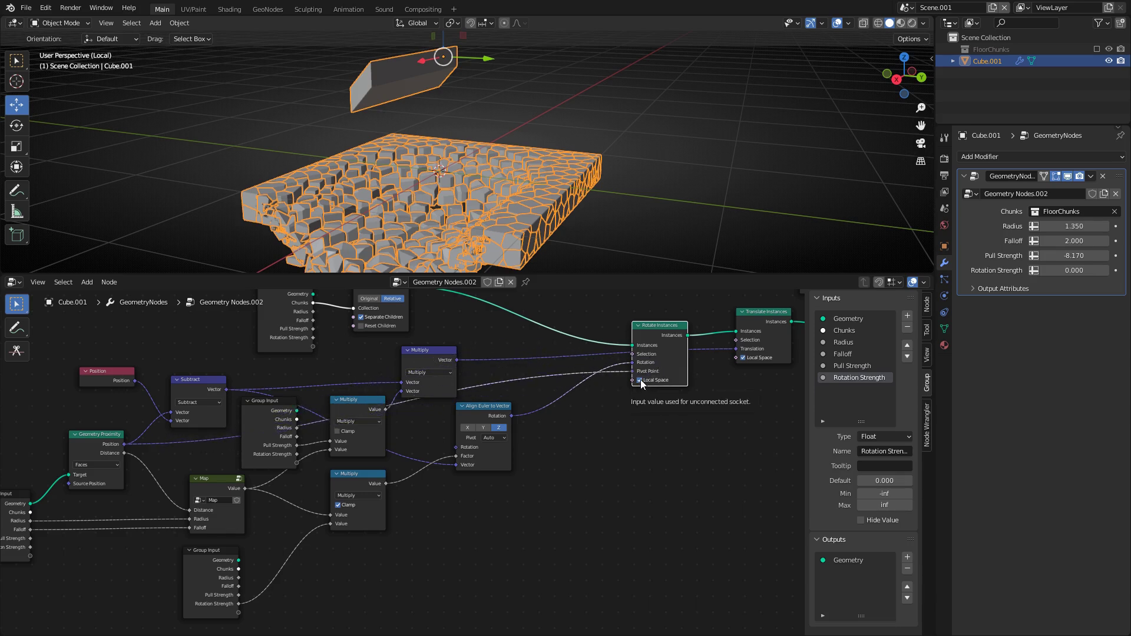
pyautogui.moveTo(621, 388); pyautogui.dragTo(546, 425, button='middle')
pyautogui.moveTo(415, 140)
pyautogui.mouseDown(button='middle')
pyautogui.moveTo(409, 126)
pyautogui.moveTo(416, 140)
pyautogui.mouseUp(button='middle')
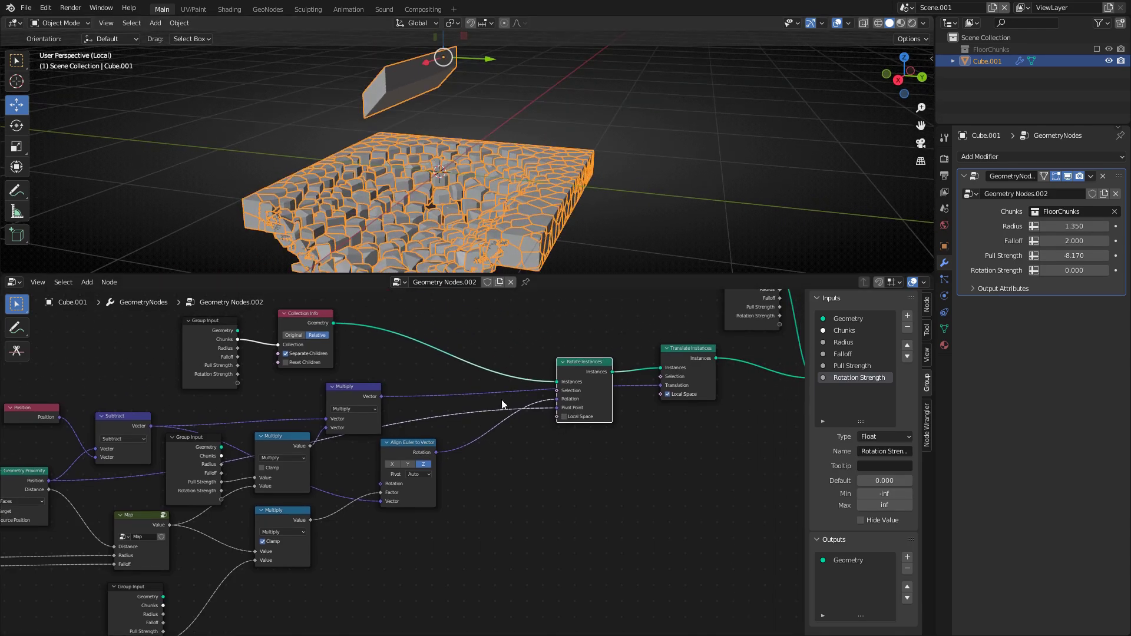
# Set the modifier's Pull Strength to 0 and its Rotation Strength to 32.38
pyautogui.moveTo(504, 395); pyautogui.dragTo(597, 365, button='middle')
pyautogui.scroll(1, 583, 397)
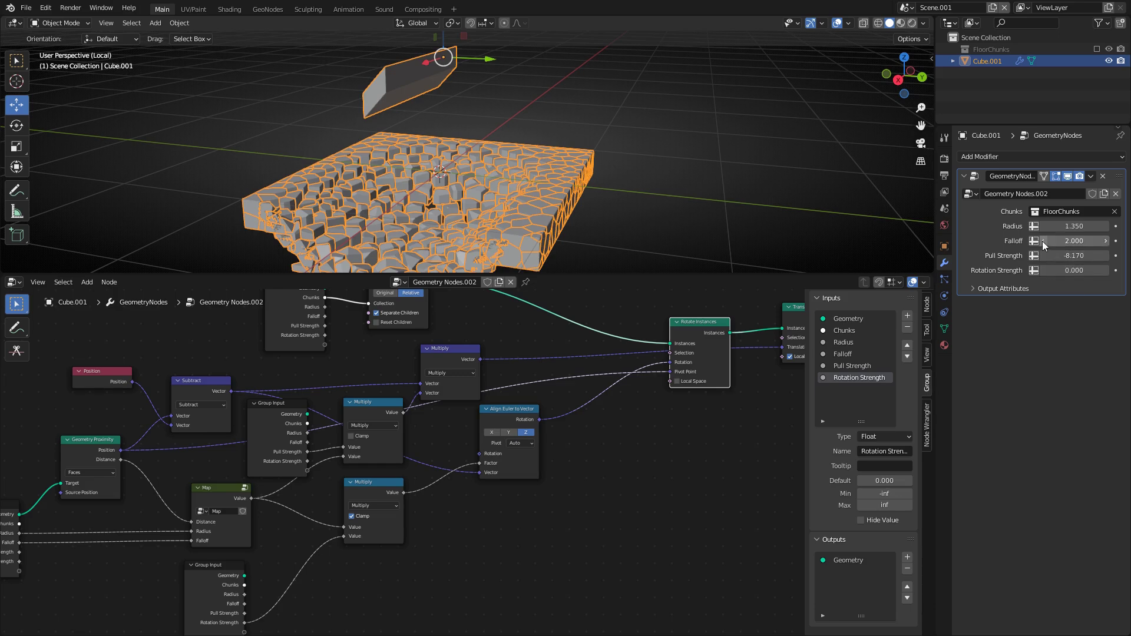
pyautogui.write('0')
pyautogui.press('Return')
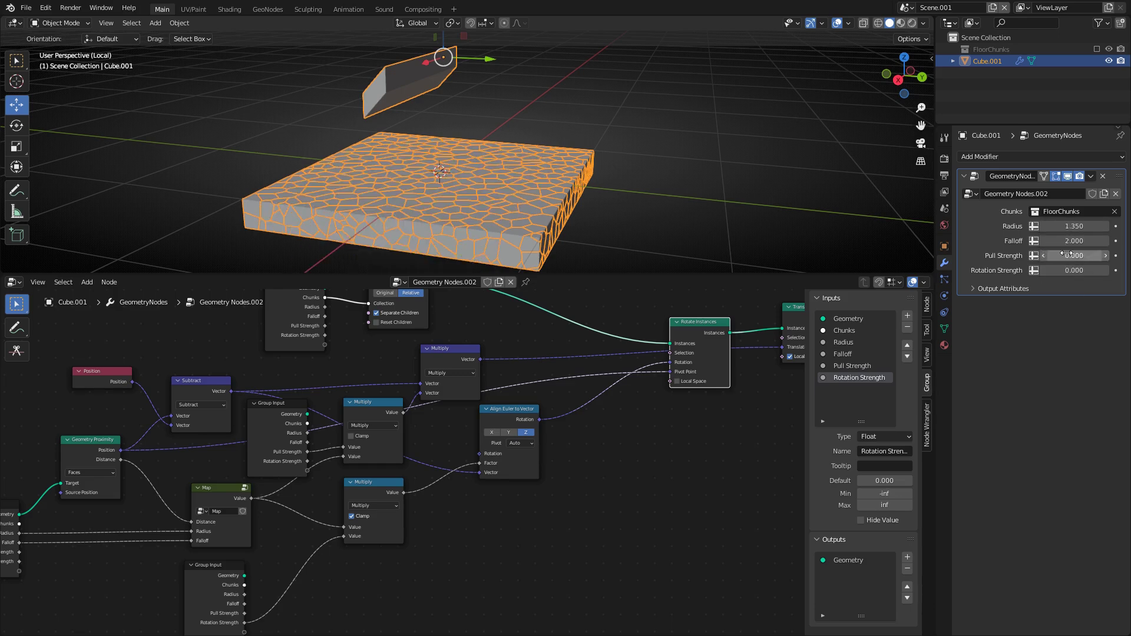
pyautogui.moveTo(713, 186); pyautogui.dragTo(678, 205, button='middle')
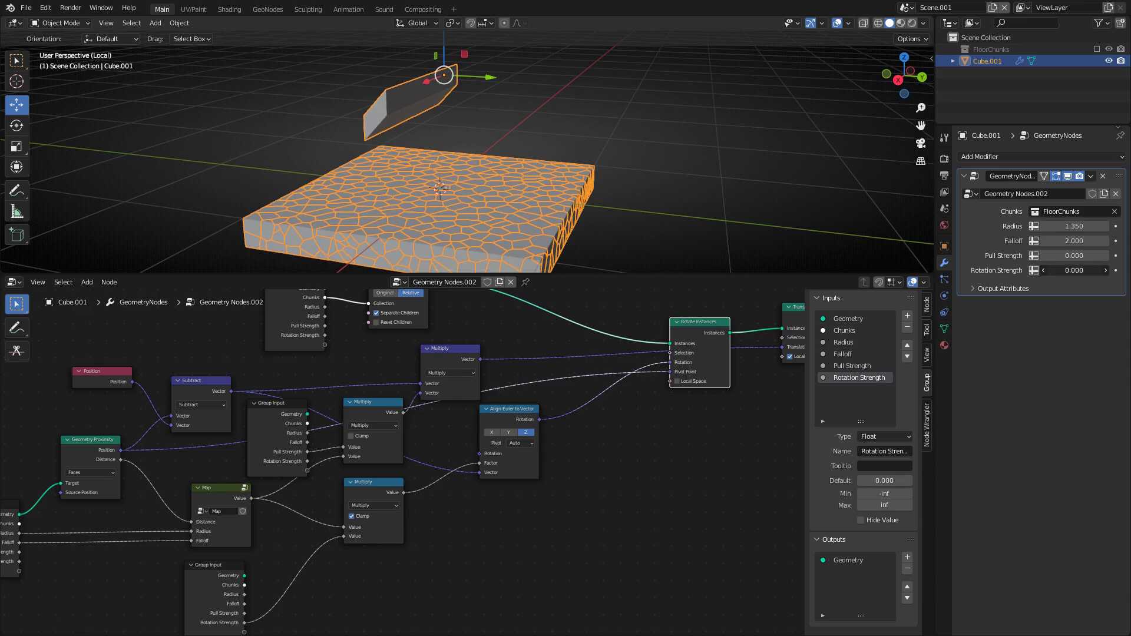
pyautogui.moveTo(1073, 270); pyautogui.dragTo(1130, 271)
pyautogui.keyDown('shift'); pyautogui.moveTo(471, 131); pyautogui.dragTo(497, 150, button='middle'); pyautogui.keyUp('shift')
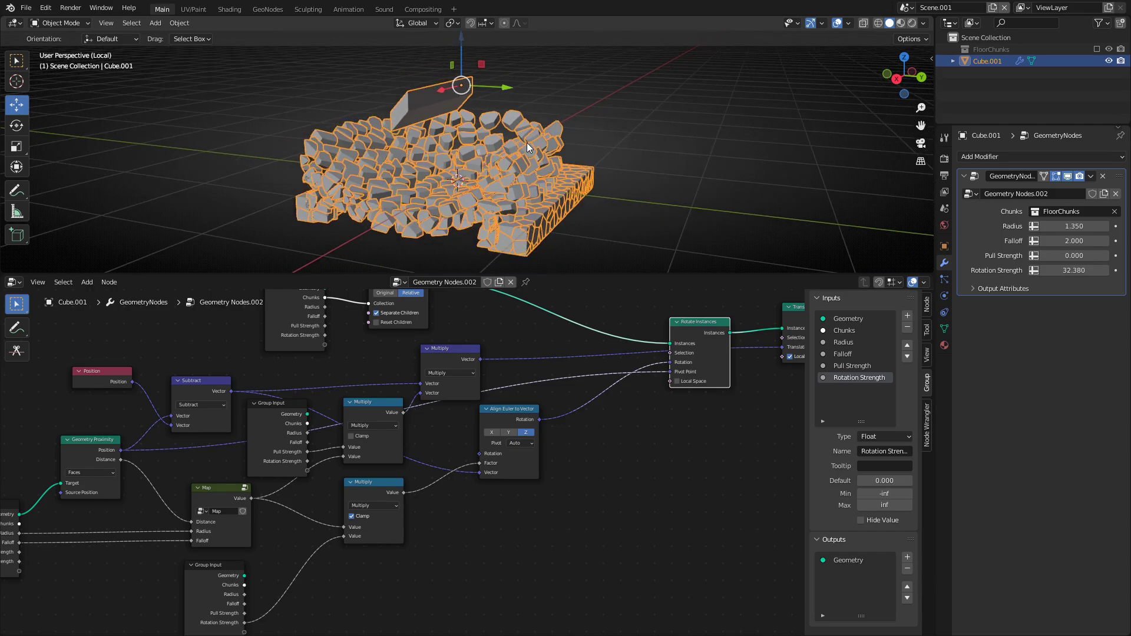
# Raise the cube clear of the floor and lower it back into the chunks along global Z
pyautogui.press('g')
pyautogui.press('z')
pyautogui.click(540, 104)
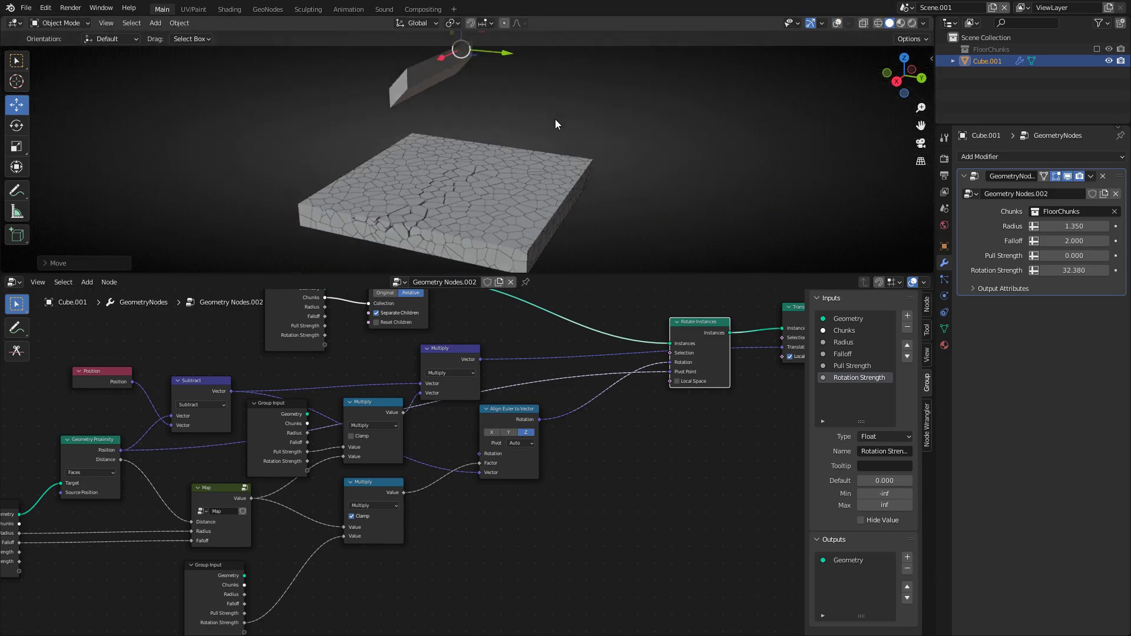
pyautogui.press('g')
pyautogui.press('z')
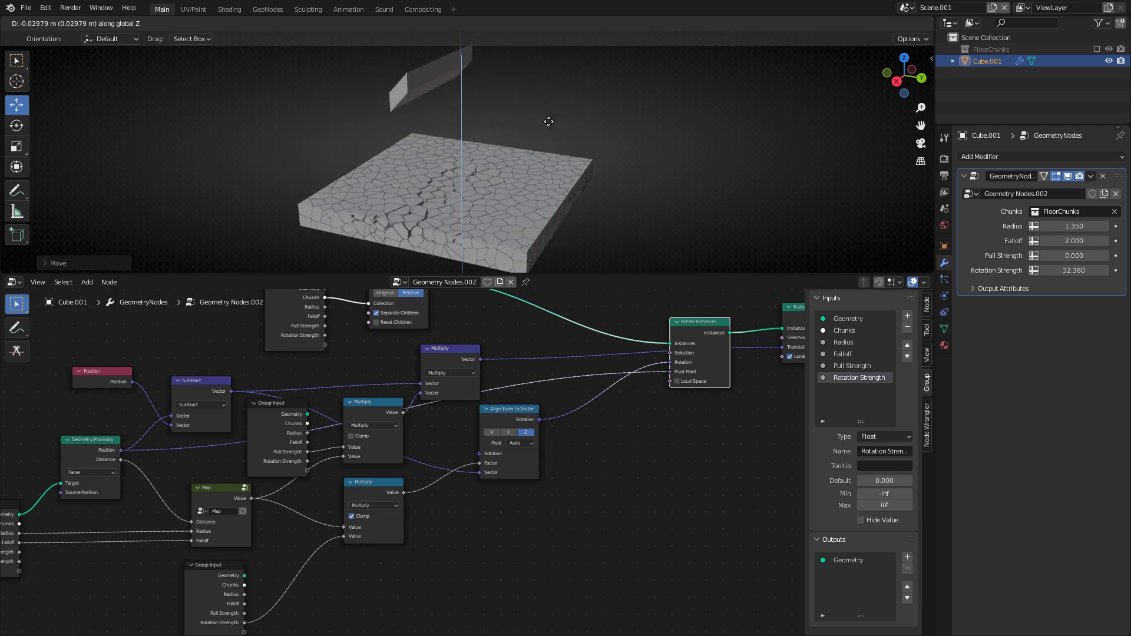
pyautogui.click(598, 158)
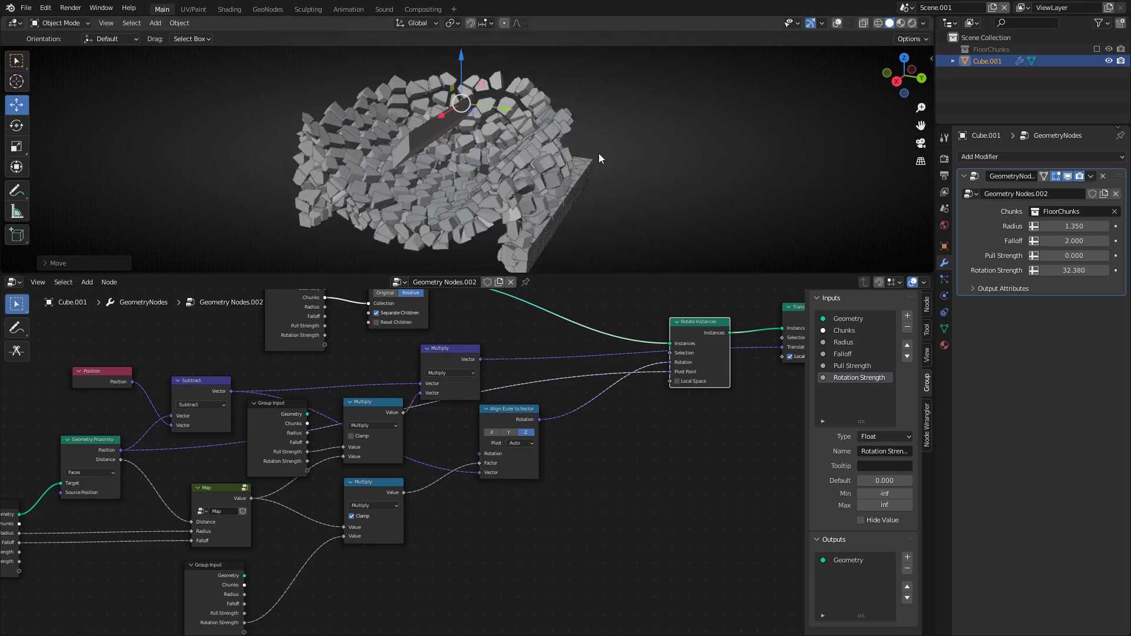
# Examine the rotated chunks around the cube from several angles with the viewport overlays hidden and shown
pyautogui.hotkey('shift', 'alt', 'z')
pyautogui.keyDown('shift'); pyautogui.moveTo(599, 154); pyautogui.dragTo(609, 142, button='middle'); pyautogui.keyUp('shift')
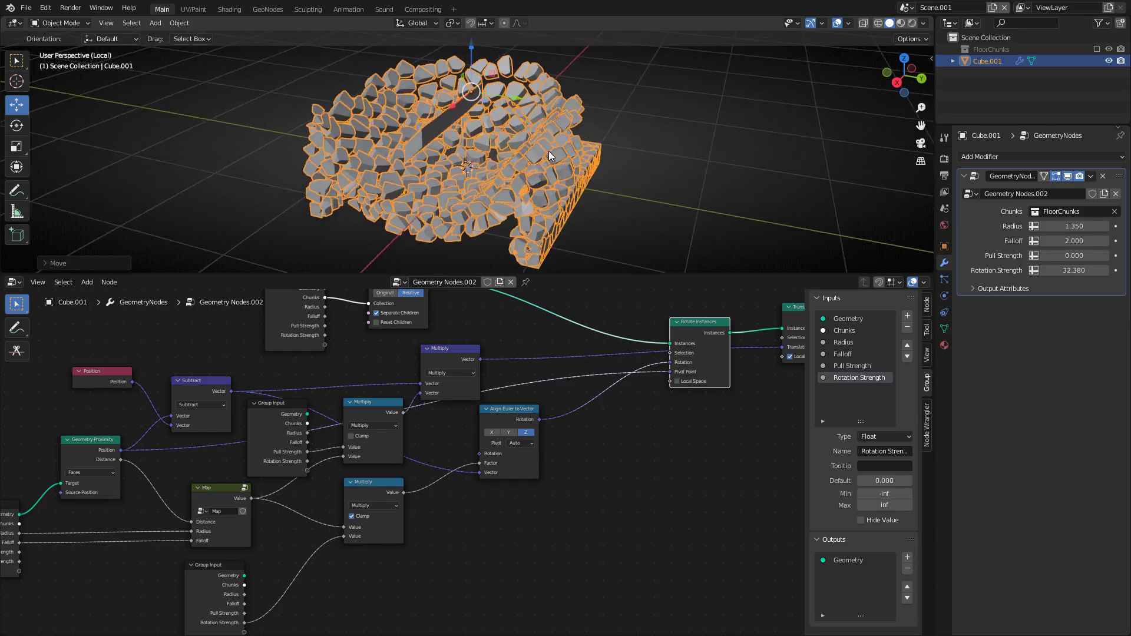
pyautogui.hotkey('shift', 'alt', 'z')
pyautogui.hotkey('shift', 'alt', 'z')
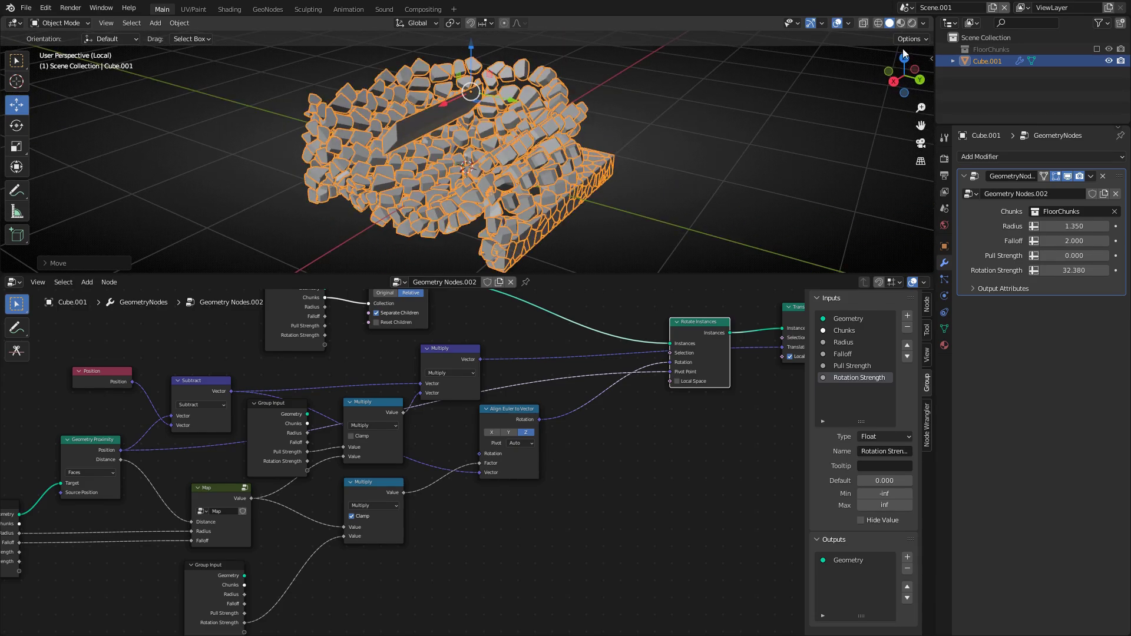
pyautogui.click(836, 23)
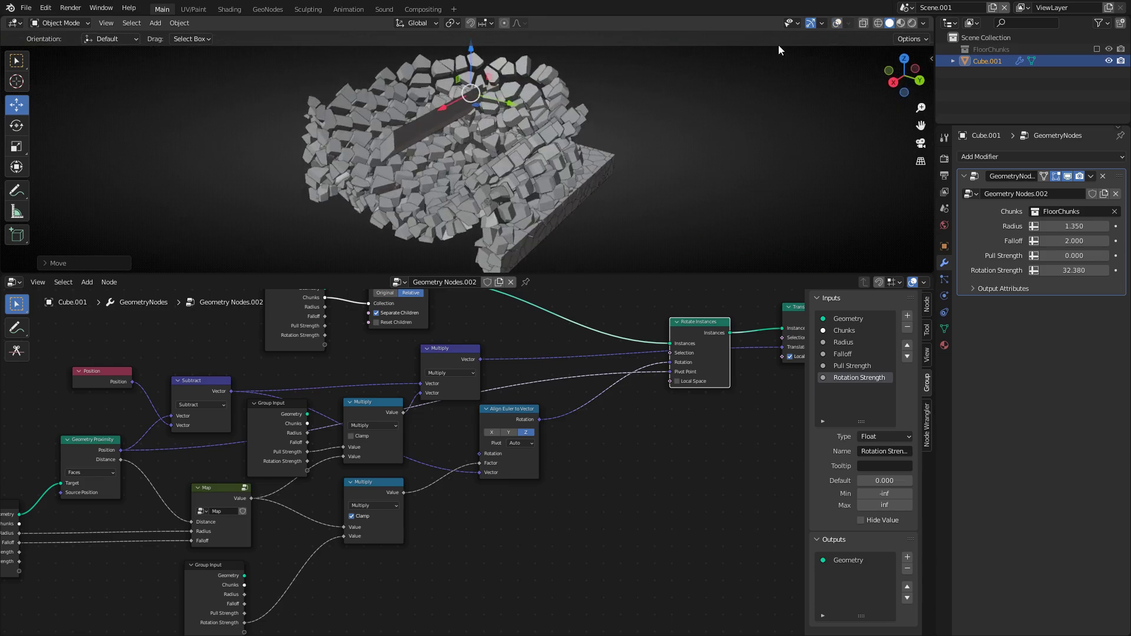
pyautogui.hotkey('shift', 'alt', 'z')
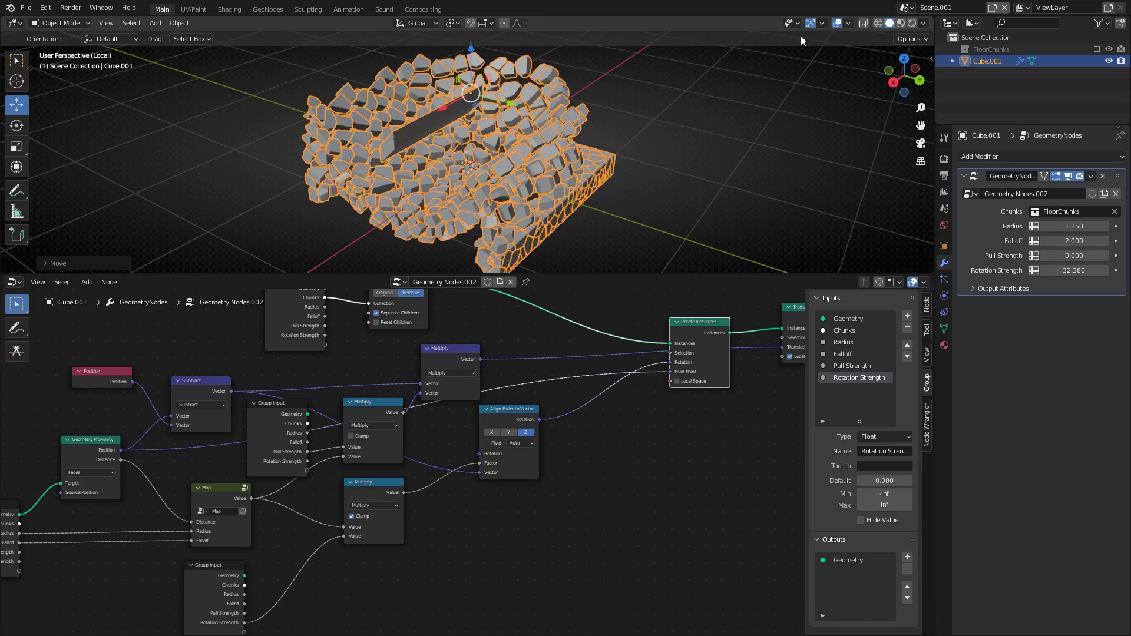
pyautogui.hotkey('shift', 'alt', 'z')
pyautogui.hotkey('shift', 'alt', 'z')
pyautogui.moveTo(546, 133); pyautogui.dragTo(554, 128, button='middle')
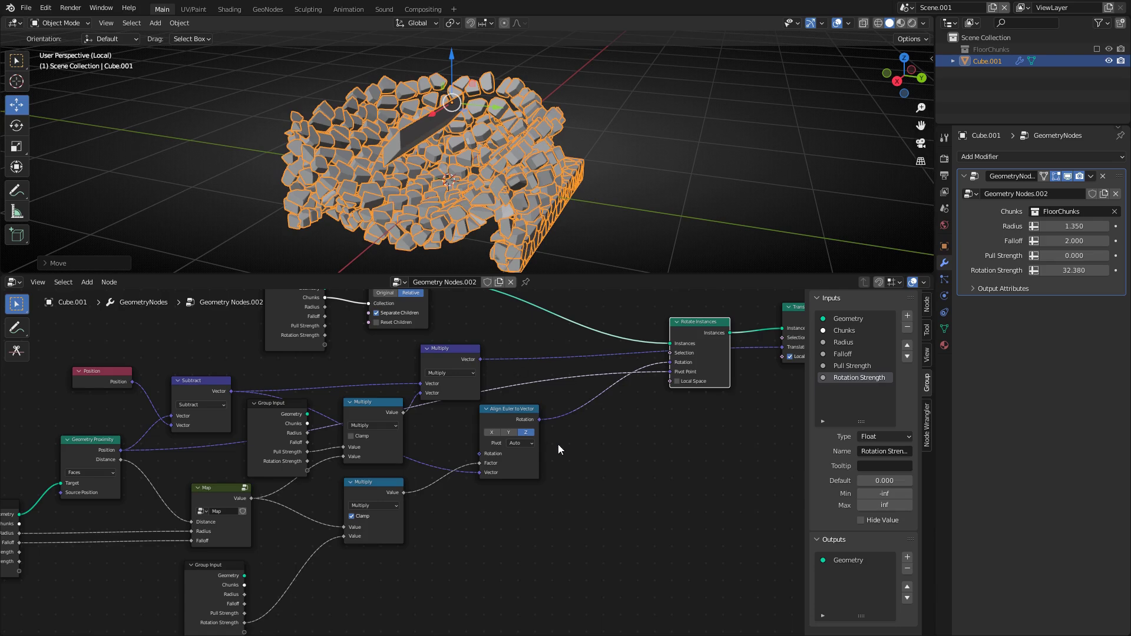
# Move the Rotate Instances node slightly to line it up with Translate Instances
pyautogui.moveTo(558, 445); pyautogui.dragTo(466, 406, button='middle')
pyautogui.moveTo(467, 353); pyautogui.dragTo(455, 402, button='middle')
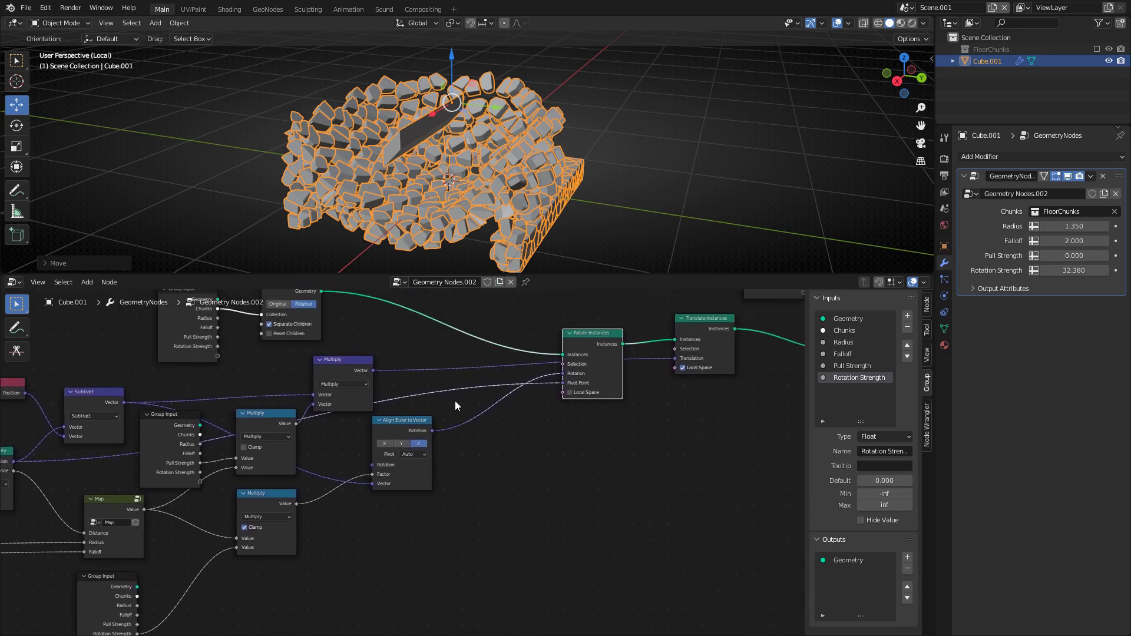
pyautogui.scroll(2, 539, 409)
pyautogui.moveTo(537, 411); pyautogui.dragTo(492, 451, button='middle')
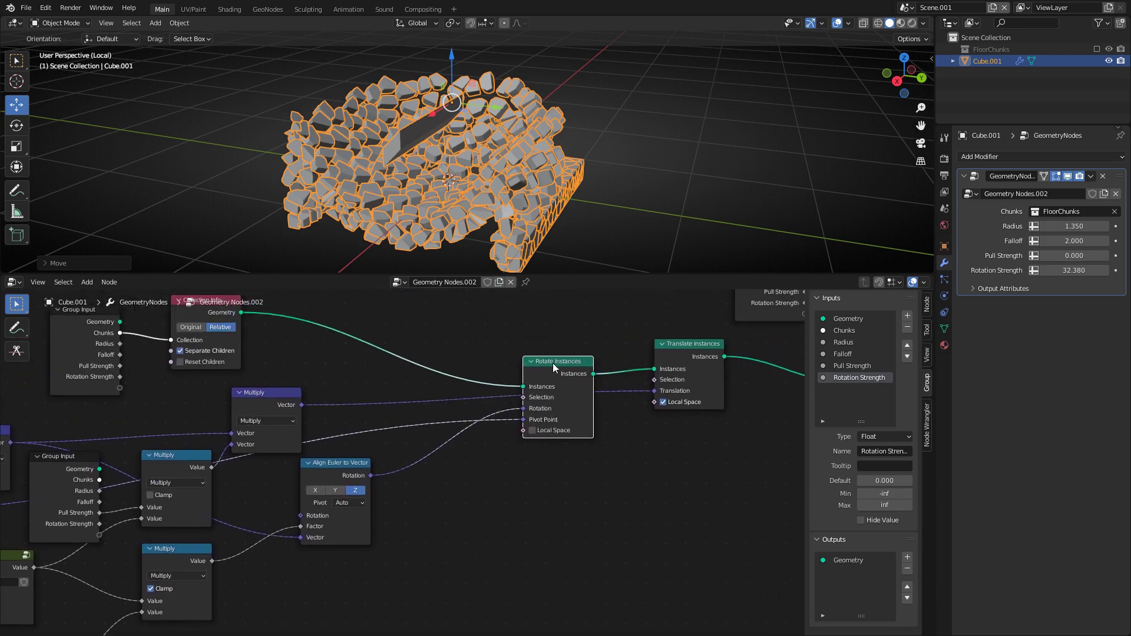
pyautogui.moveTo(553, 363); pyautogui.dragTo(549, 358)
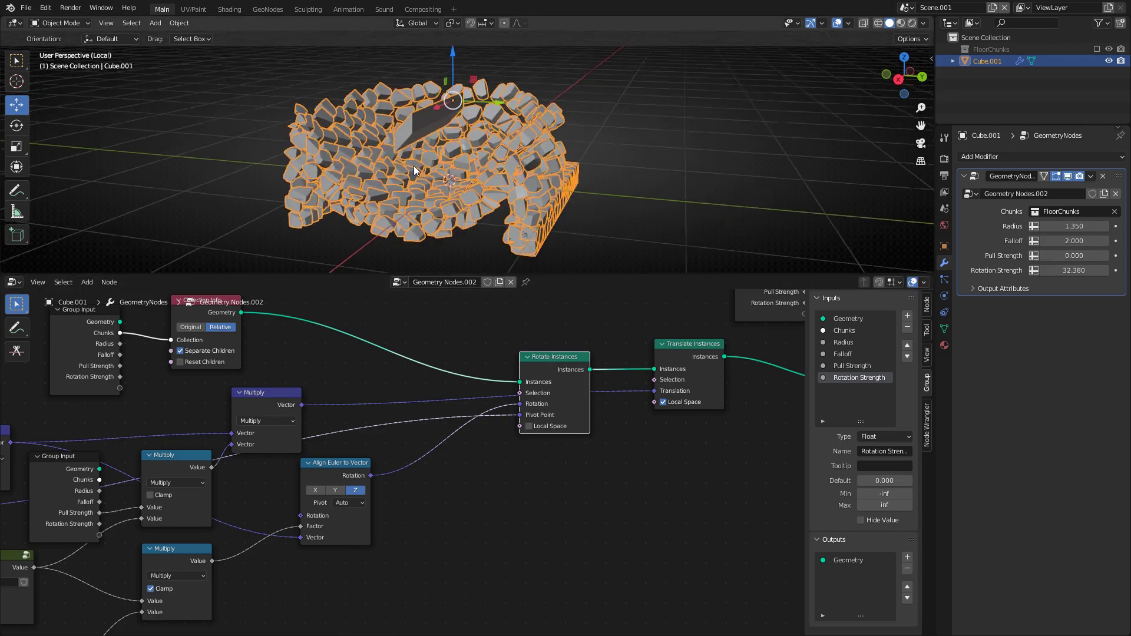
# Set the modifier's Pull Strength to 0.740 and deselect the nodes
pyautogui.moveTo(414, 171); pyautogui.dragTo(434, 156, button='middle')
pyautogui.moveTo(1072, 256)
pyautogui.mouseDown()
pyautogui.moveTo(1102, 256)
pyautogui.moveTo(1028, 256)
pyautogui.moveTo(1123, 255)
pyautogui.moveTo(1048, 256)
pyautogui.moveTo(1090, 255)
pyautogui.moveTo(1059, 256)
pyautogui.mouseUp()
pyautogui.moveTo(459, 464); pyautogui.dragTo(475, 444, button='middle')
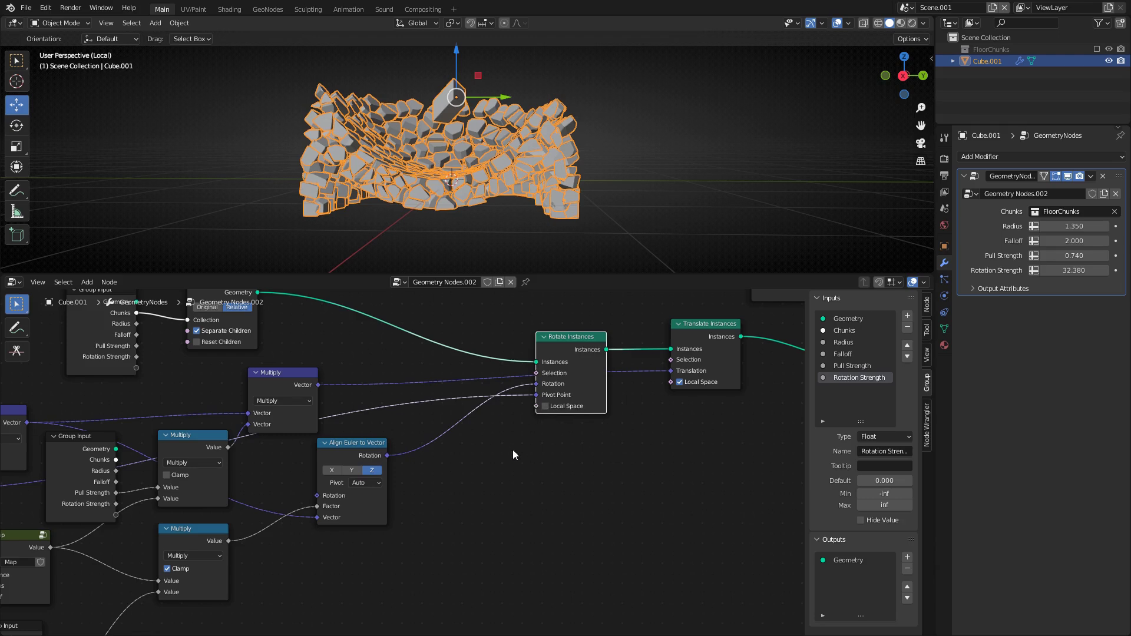
pyautogui.click(733, 425)
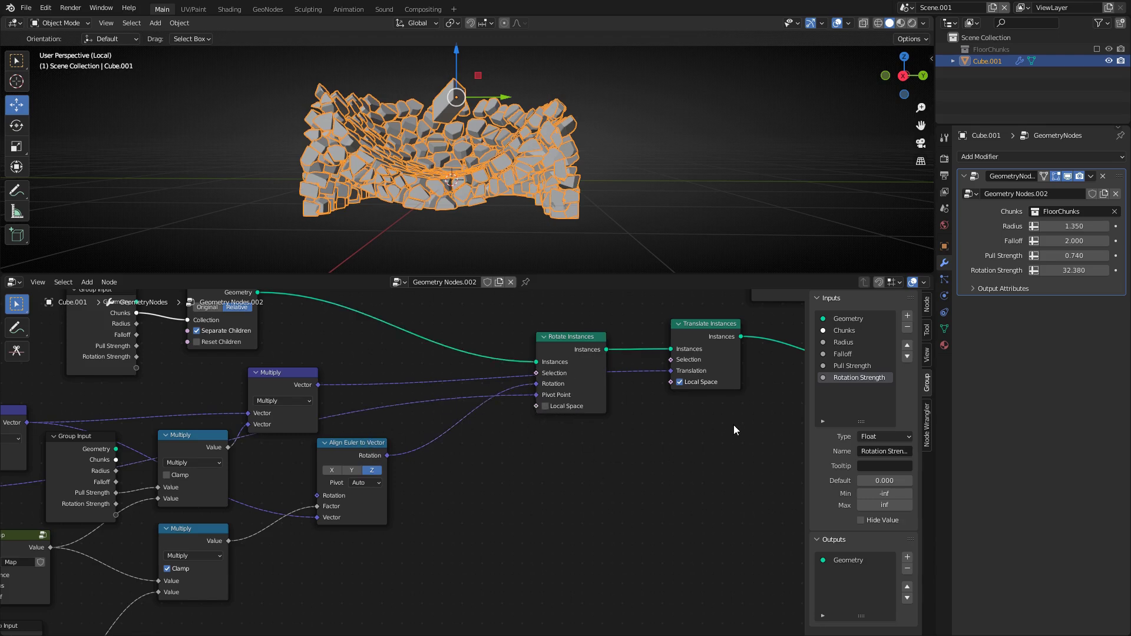
# Add a new node group input and name it Local Rotation
pyautogui.click(907, 316)
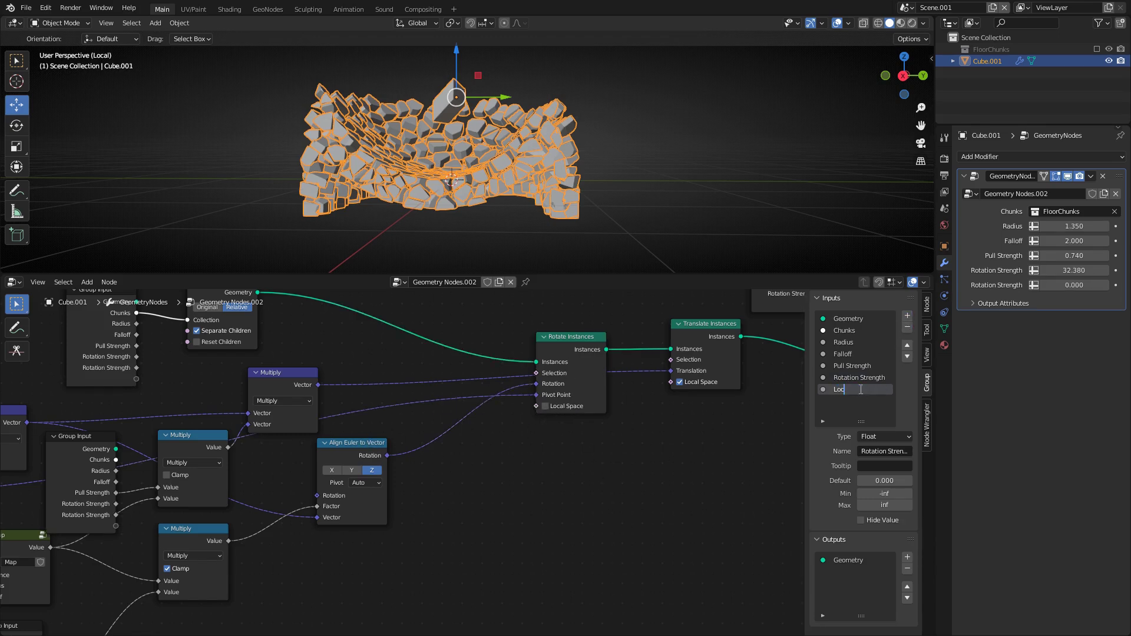
pyautogui.write('on')
pyautogui.press('Return')
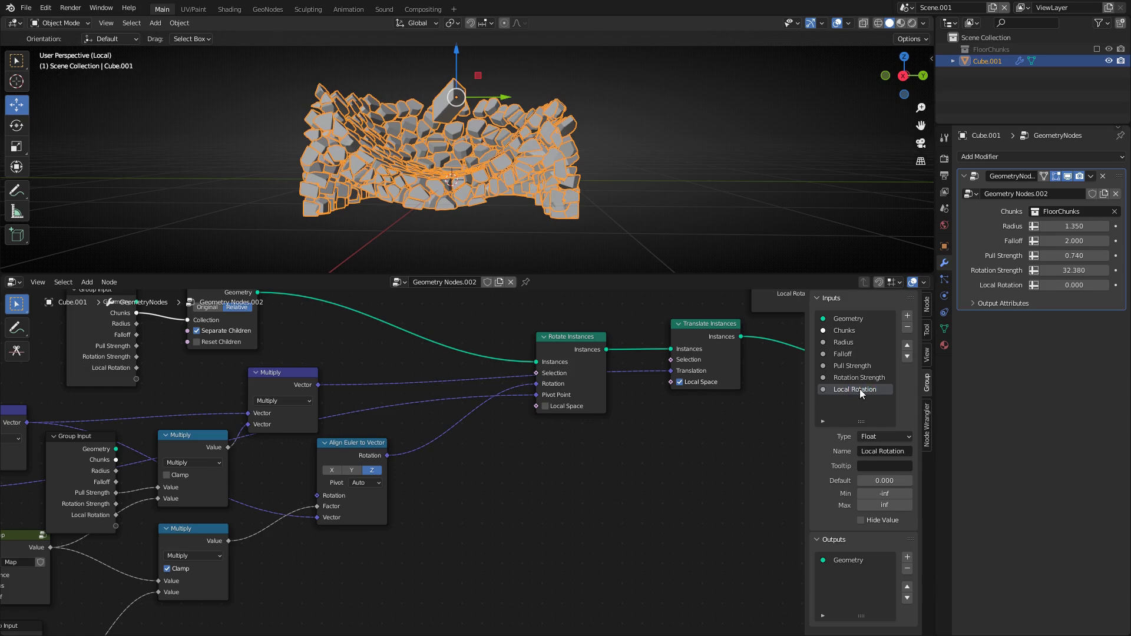
# Duplicate the Group Input node above Join Geometry and place the copy below Align Euler to Vector
pyautogui.scroll(-3, 526, 430)
pyautogui.click(658, 379)
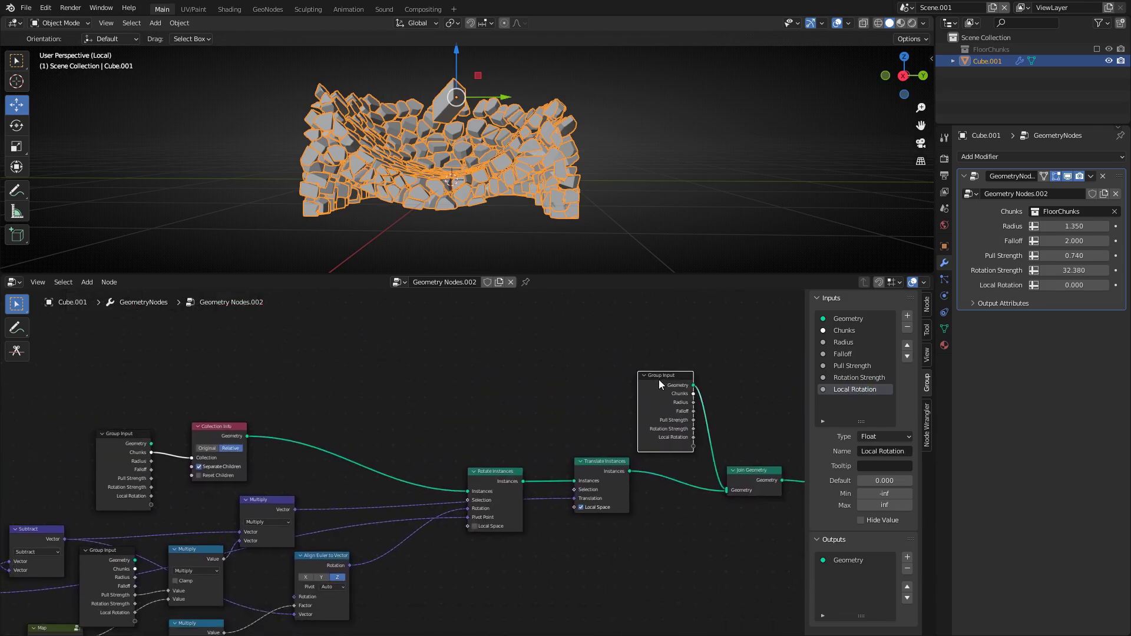
pyautogui.hotkey('shift', 'd')
pyautogui.click(404, 583)
pyautogui.moveTo(432, 544); pyautogui.dragTo(485, 401, button='middle')
pyautogui.scroll(2, 479, 430)
pyautogui.moveTo(477, 433); pyautogui.dragTo(395, 512)
pyautogui.scroll(2, 414, 513)
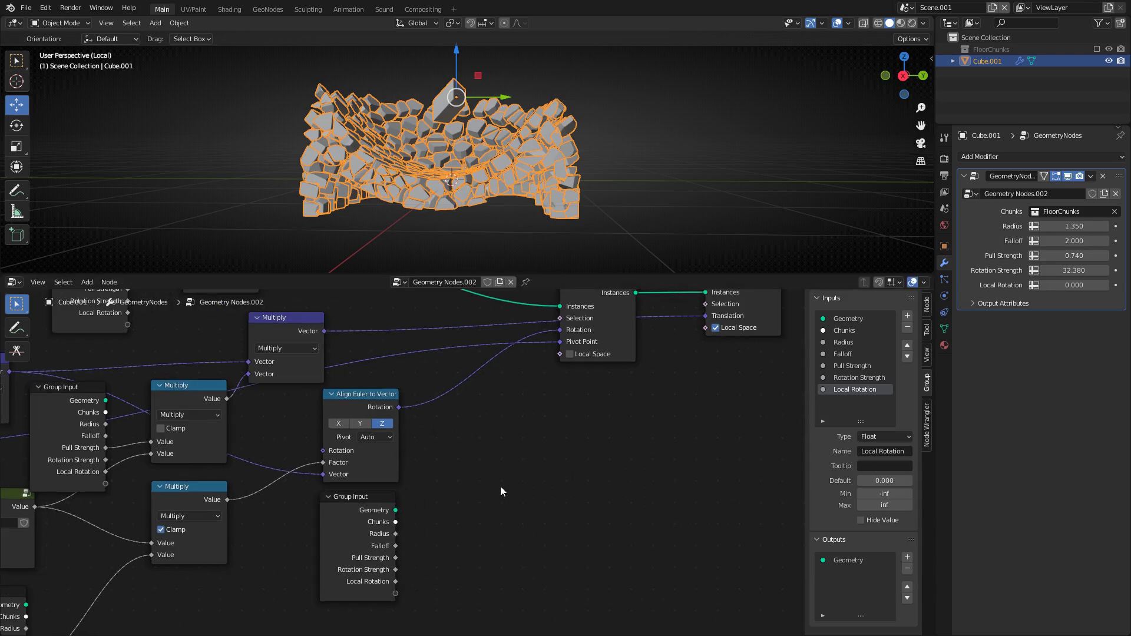
# Change the Local Rotation input's type to Boolean and connect it to Local Space of Rotate Instances
pyautogui.click(876, 437)
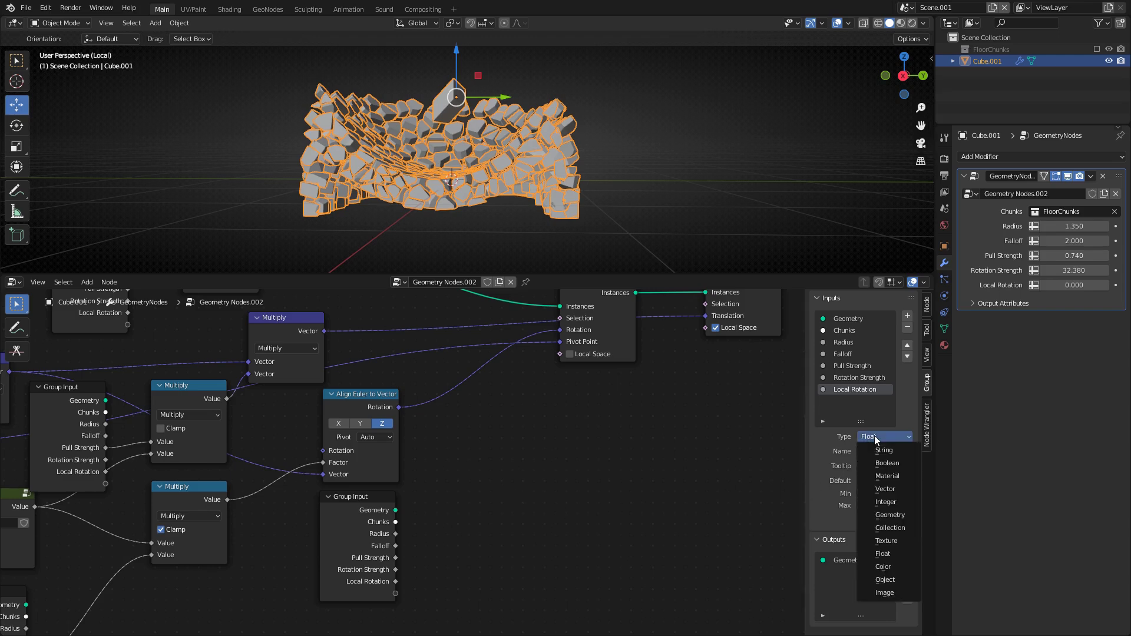
pyautogui.click(893, 464)
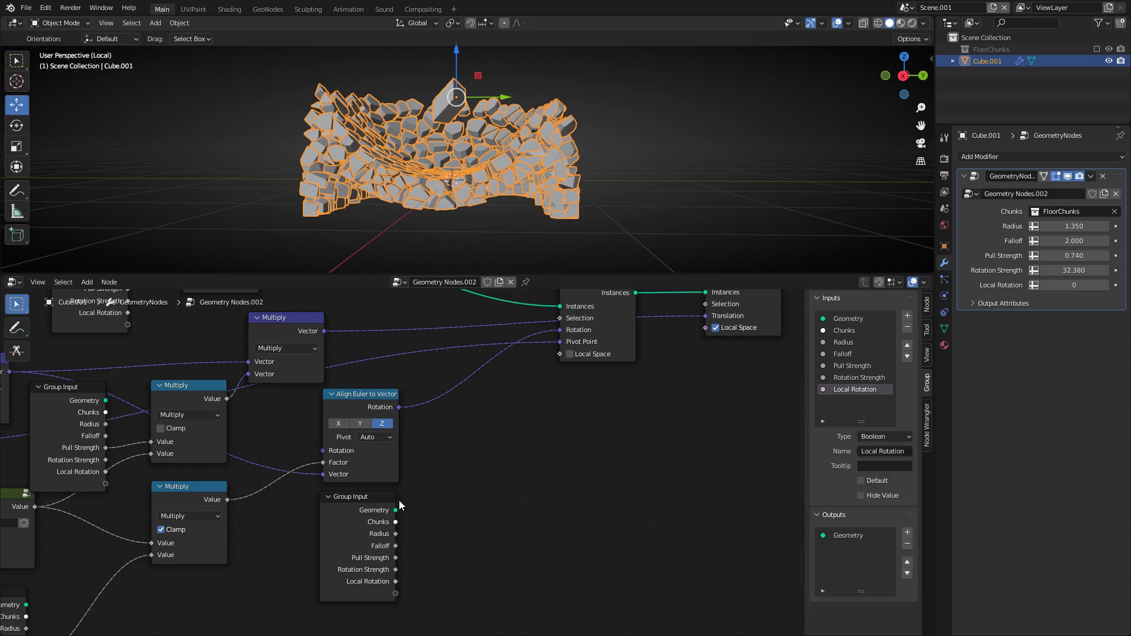
pyautogui.moveTo(395, 581); pyautogui.dragTo(561, 354)
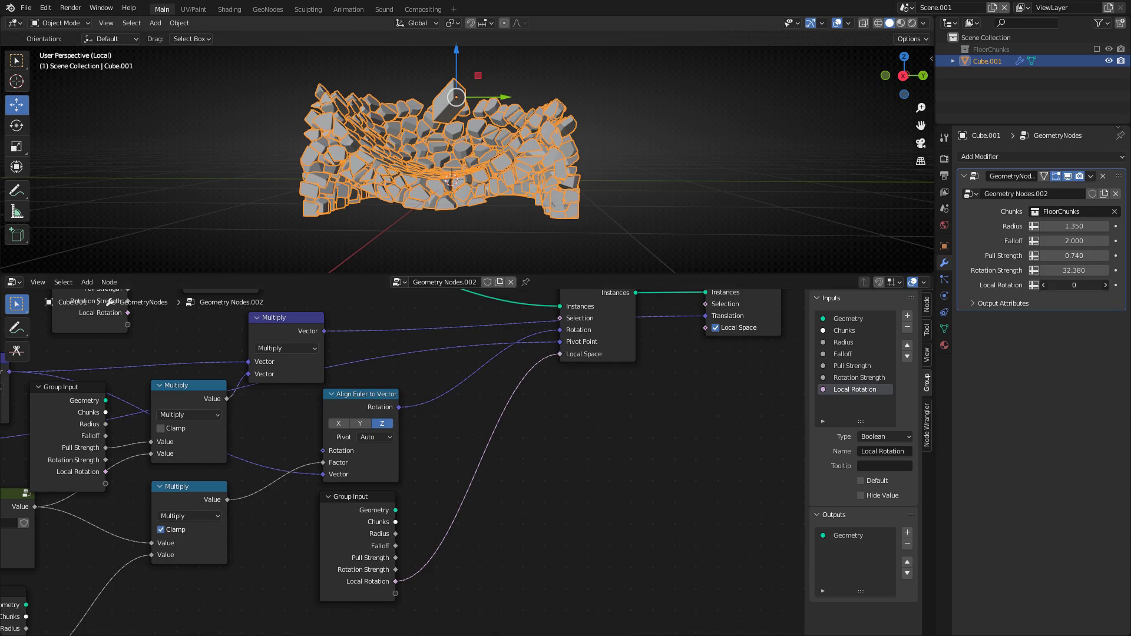
# Set the modifier's Local Rotation to 1 and view the chunks from a higher angle
pyautogui.moveTo(1074, 285); pyautogui.dragTo(1090, 285)
pyautogui.moveTo(559, 186); pyautogui.dragTo(544, 214, button='middle')
pyautogui.moveTo(419, 354); pyautogui.dragTo(538, 408, button='middle')
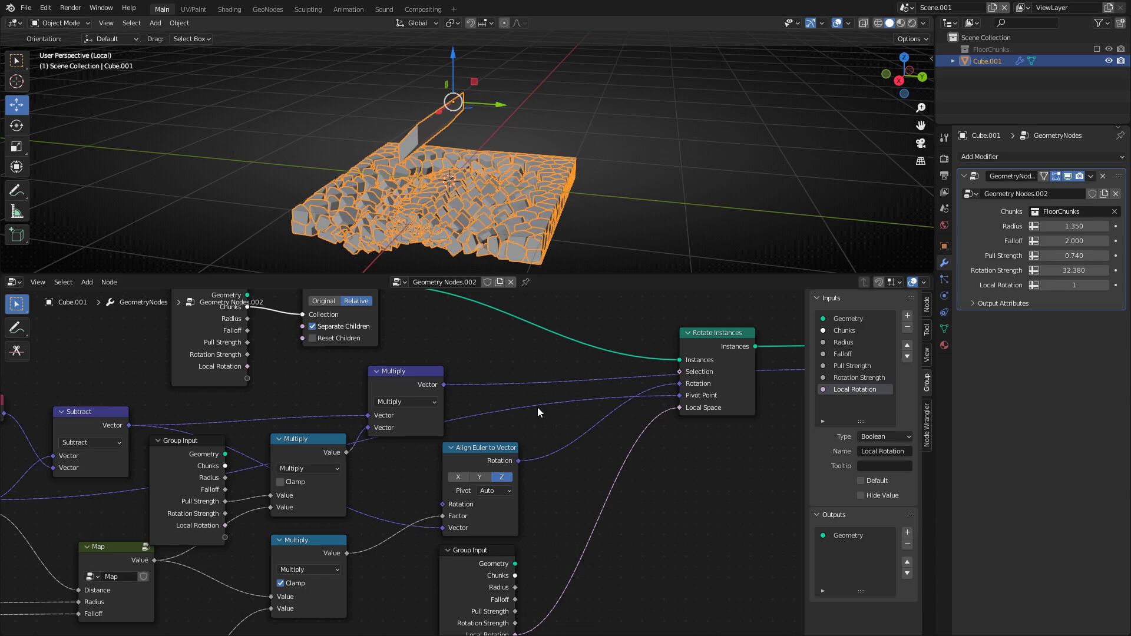
# Shift the Group Input node that feeds Local Space slightly farther from Align Euler to Vector
pyautogui.moveTo(679, 395)
pyautogui.mouseDown()
pyautogui.moveTo(632, 376)
pyautogui.moveTo(619, 437)
pyautogui.moveTo(673, 412)
pyautogui.mouseUp()
pyautogui.scroll(-1, 630, 489)
pyautogui.moveTo(437, 445); pyautogui.dragTo(454, 457)
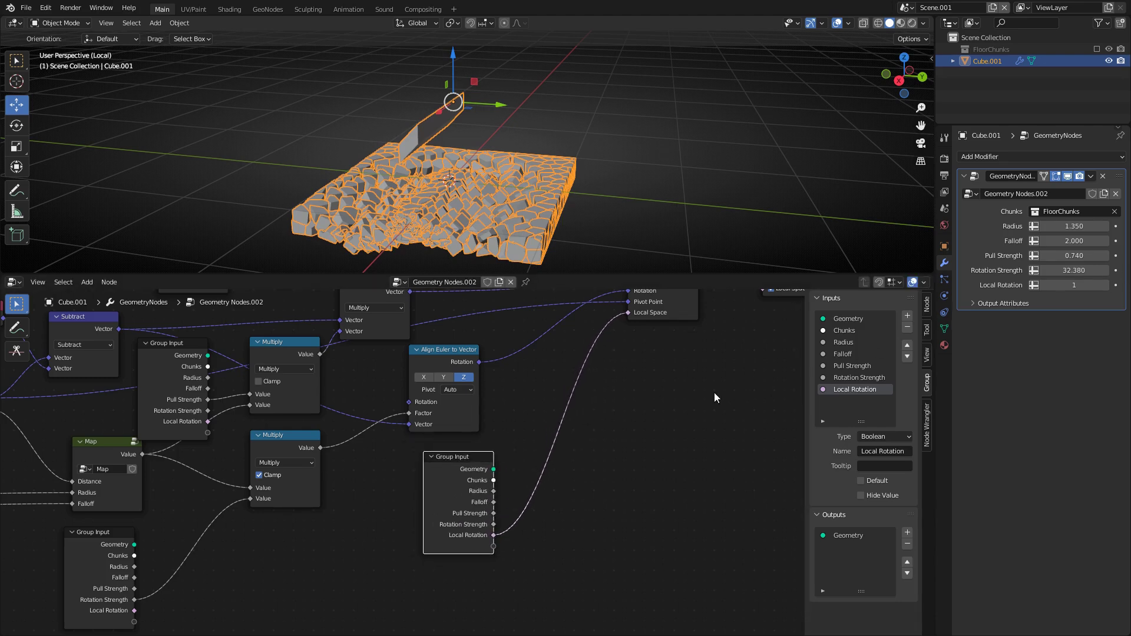
# Add a Vector Math node set to Multiply and place it below Rotate Instances
pyautogui.moveTo(653, 379); pyautogui.dragTo(630, 455, button='middle')
pyautogui.hotkey('shift', 'a')
pyautogui.write('vec')
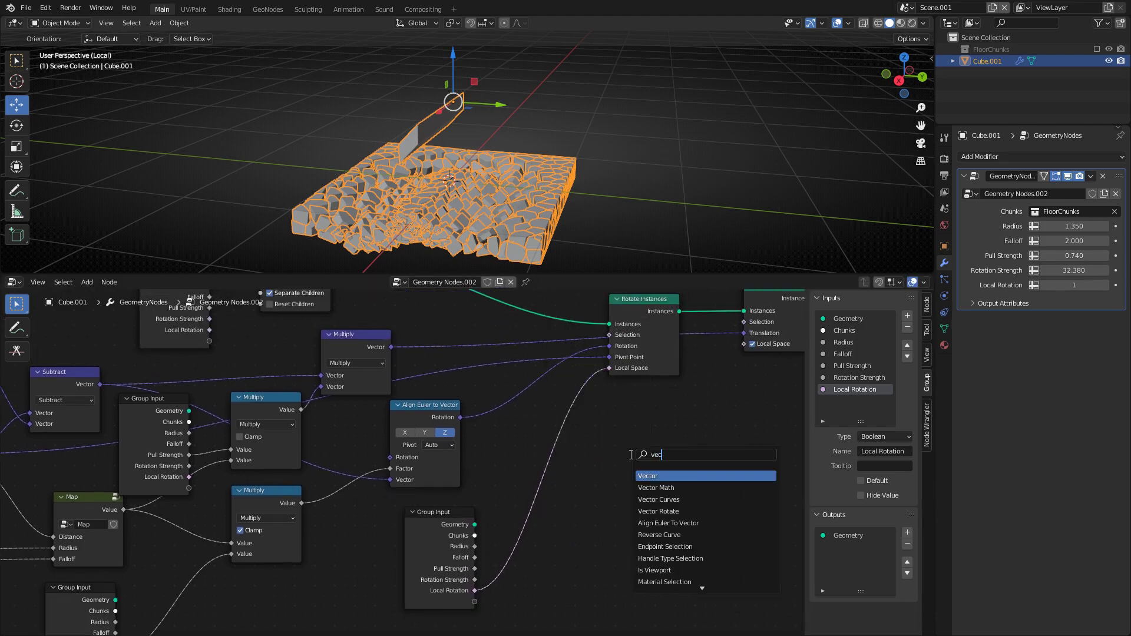
pyautogui.press('Down')
pyautogui.press('Return')
pyautogui.click(634, 457)
pyautogui.click(662, 471)
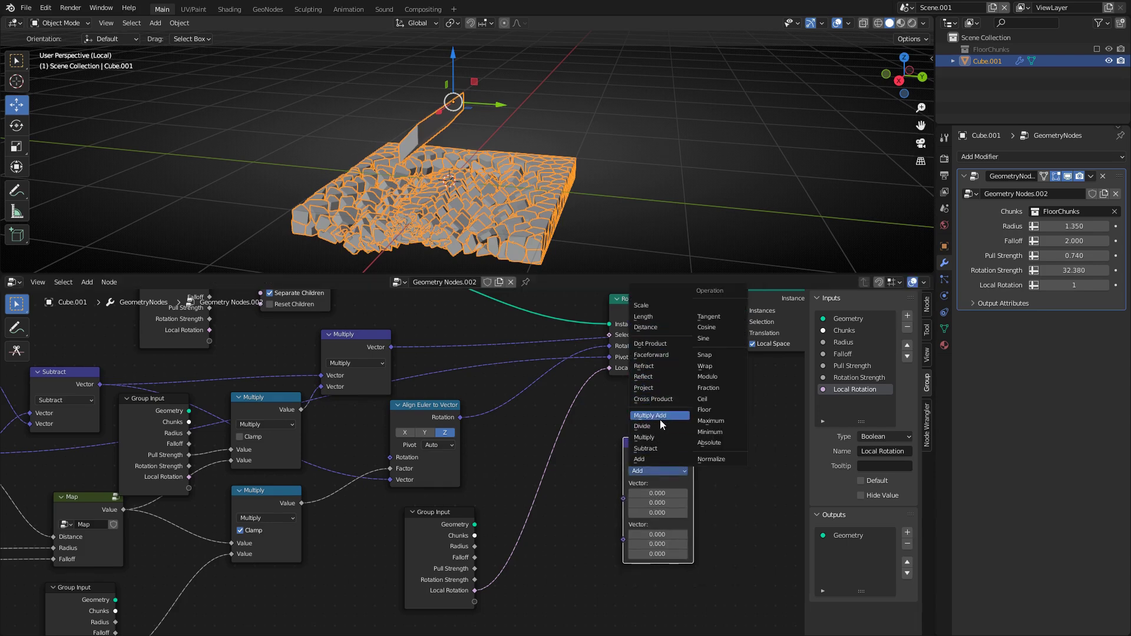
pyautogui.click(662, 437)
pyautogui.moveTo(558, 377); pyautogui.dragTo(663, 408, button='middle')
pyautogui.moveTo(772, 480); pyautogui.dragTo(743, 457)
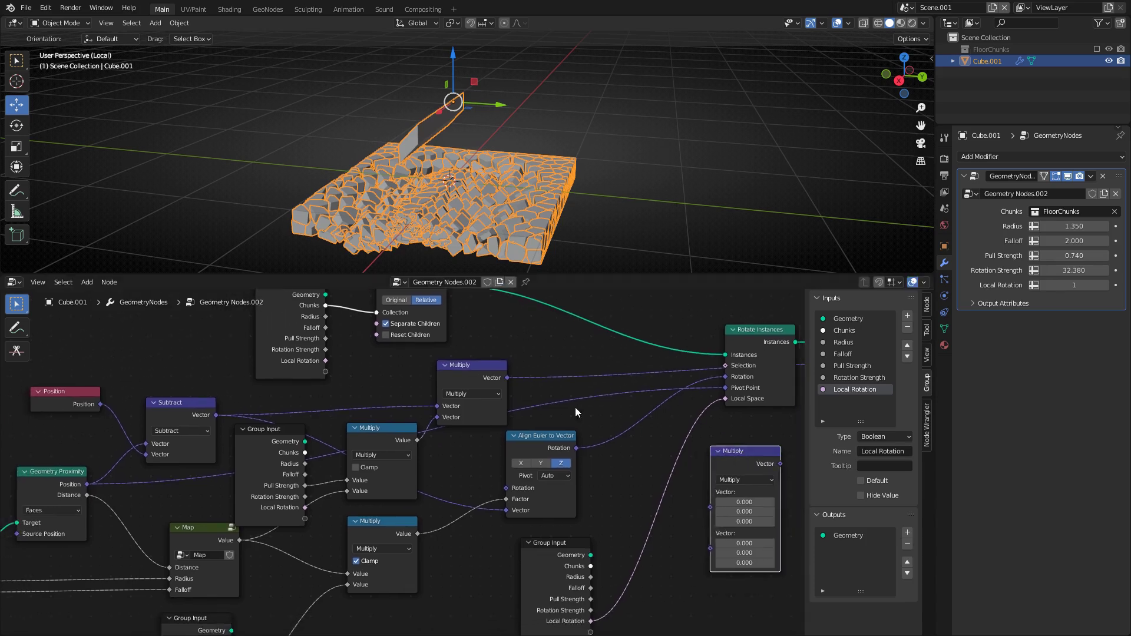
# Insert the new vector Multiply node into the link feeding Rotate Instances' Pivot Point and shift the lower Group Input node aside
pyautogui.moveTo(590, 399); pyautogui.dragTo(556, 394, button='middle')
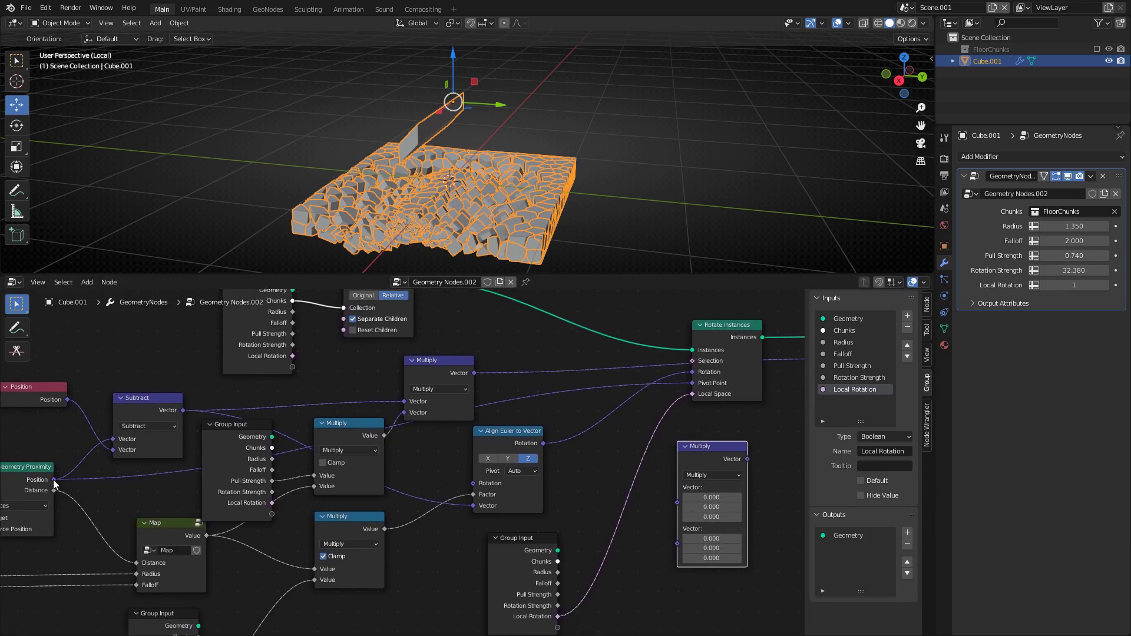
pyautogui.moveTo(684, 443); pyautogui.dragTo(615, 377)
pyautogui.moveTo(637, 374); pyautogui.dragTo(578, 322, button='middle')
pyautogui.moveTo(465, 492); pyautogui.dragTo(416, 500)
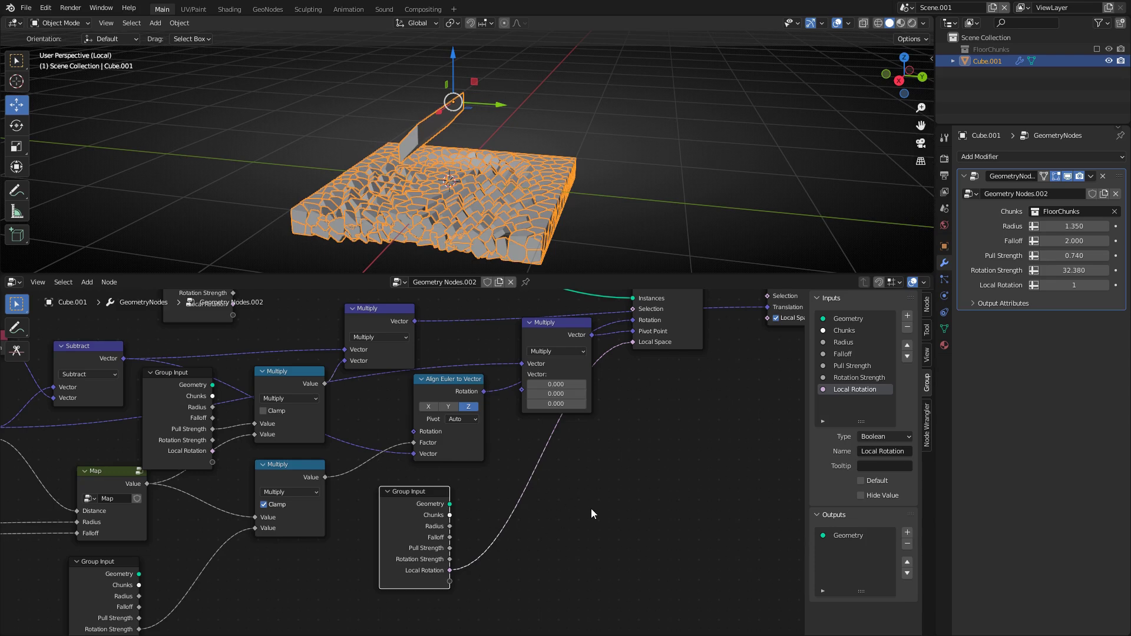
# Add a Math node set to Subtract with its first value at 1.000
pyautogui.hotkey('shift', 'a')
pyautogui.write('mat')
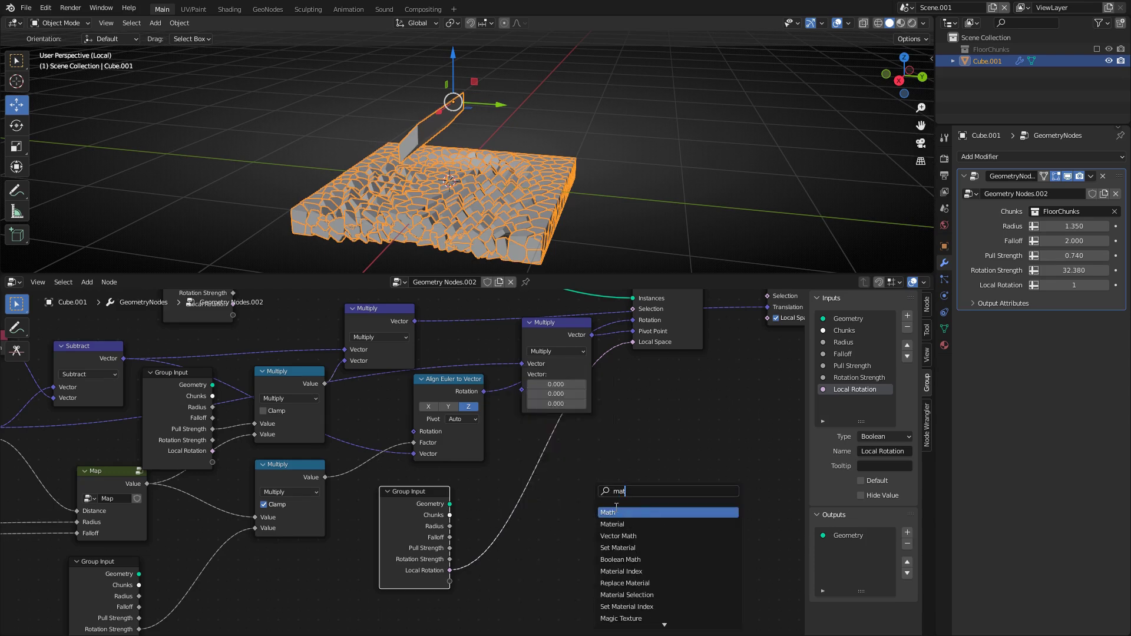
pyautogui.click(617, 512)
pyautogui.click(610, 523)
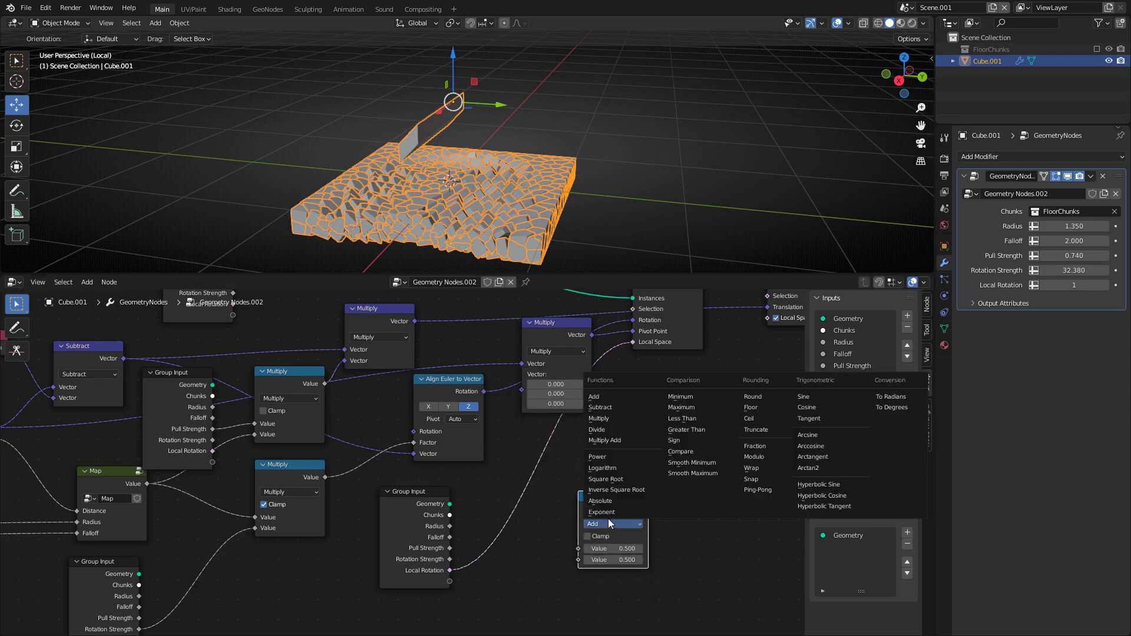
pyautogui.click(615, 407)
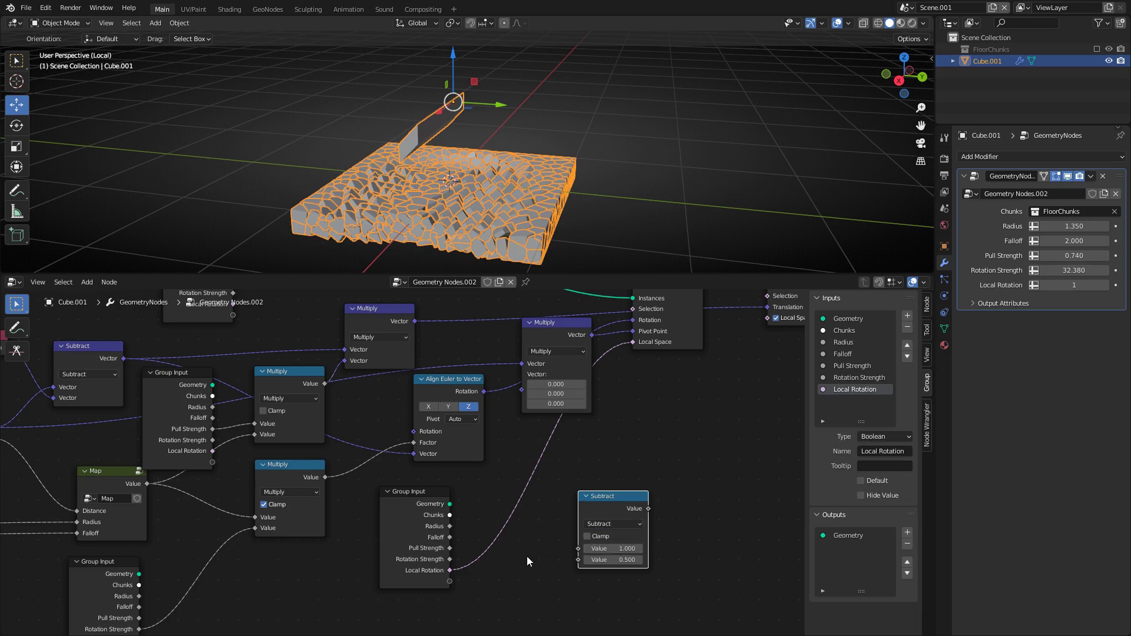
# Connect Local Rotation to Subtract's second value and Subtract's output to the second vector of the pivot Multiply node
pyautogui.moveTo(449, 570); pyautogui.dragTo(587, 564)
pyautogui.moveTo(611, 500); pyautogui.dragTo(560, 516)
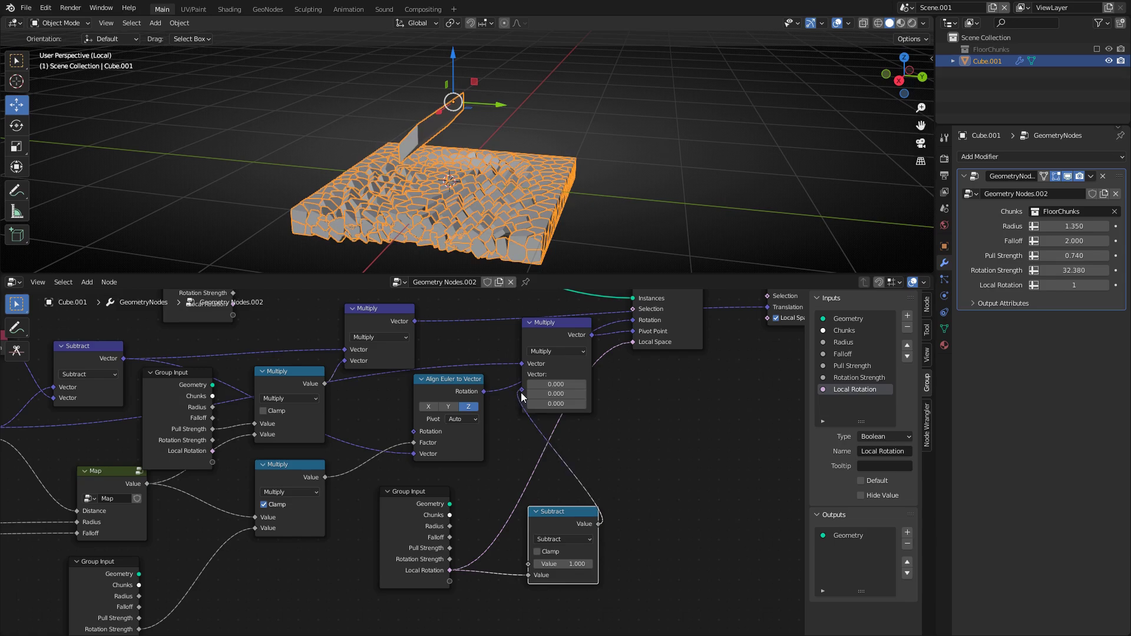
pyautogui.moveTo(521, 397); pyautogui.dragTo(521, 387)
pyautogui.moveTo(591, 380); pyautogui.dragTo(600, 429, button='middle')
# Move the pivot Multiply node lower and shift Rotate Instances and all the nodes after it farther right
pyautogui.moveTo(571, 378); pyautogui.dragTo(674, 462)
pyautogui.moveTo(678, 427); pyautogui.dragTo(361, 452, button='middle')
pyautogui.scroll(-6, 519, 392)
pyautogui.moveTo(328, 348); pyautogui.dragTo(616, 451)
pyautogui.moveTo(340, 449); pyautogui.dragTo(435, 452)
# Move the Subtract node lower and the pivot Multiply node farther right to untangle the links
pyautogui.moveTo(401, 555); pyautogui.dragTo(511, 437, button='middle')
pyautogui.scroll(4, 404, 463)
pyautogui.moveTo(417, 463); pyautogui.dragTo(421, 500)
pyautogui.moveTo(481, 367); pyautogui.dragTo(525, 365)
# Set the modifier's Local Rotation to 1 and move the cube along global Z to test the chunks' rotation
pyautogui.moveTo(578, 359); pyautogui.dragTo(684, 414, button='middle')
pyautogui.moveTo(541, 420); pyautogui.dragTo(361, 431, button='middle')
pyautogui.moveTo(1083, 285)
pyautogui.mouseDown()
pyautogui.moveTo(1068, 285)
pyautogui.moveTo(1083, 286)
pyautogui.mouseUp()
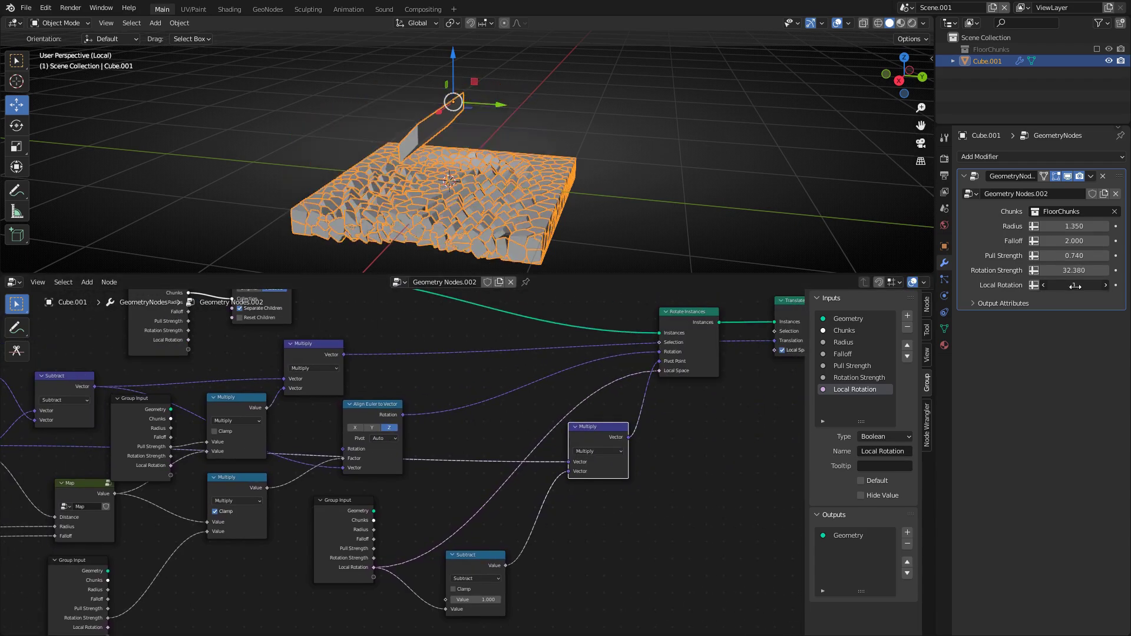
pyautogui.moveTo(610, 182); pyautogui.dragTo(521, 157, button='middle')
pyautogui.press('g')
pyautogui.press('z')
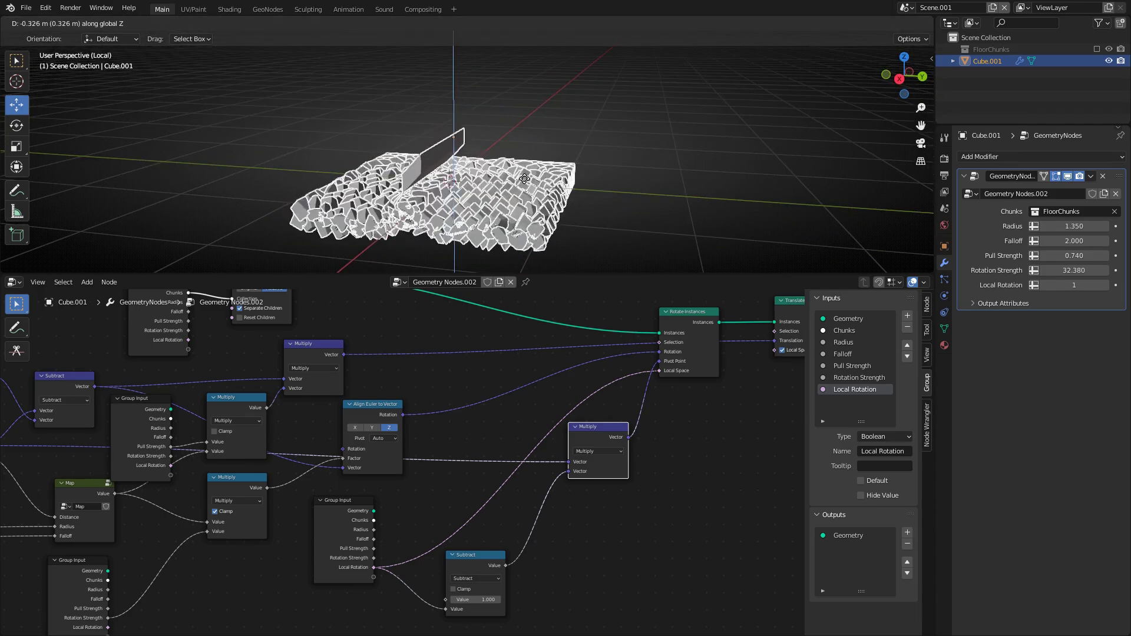
pyautogui.click(535, 152)
# Nudge the Translate Instances node and turn off its Local Space
pyautogui.moveTo(695, 386); pyautogui.dragTo(504, 420, button='middle')
pyautogui.moveTo(569, 390); pyautogui.dragTo(483, 437, button='middle')
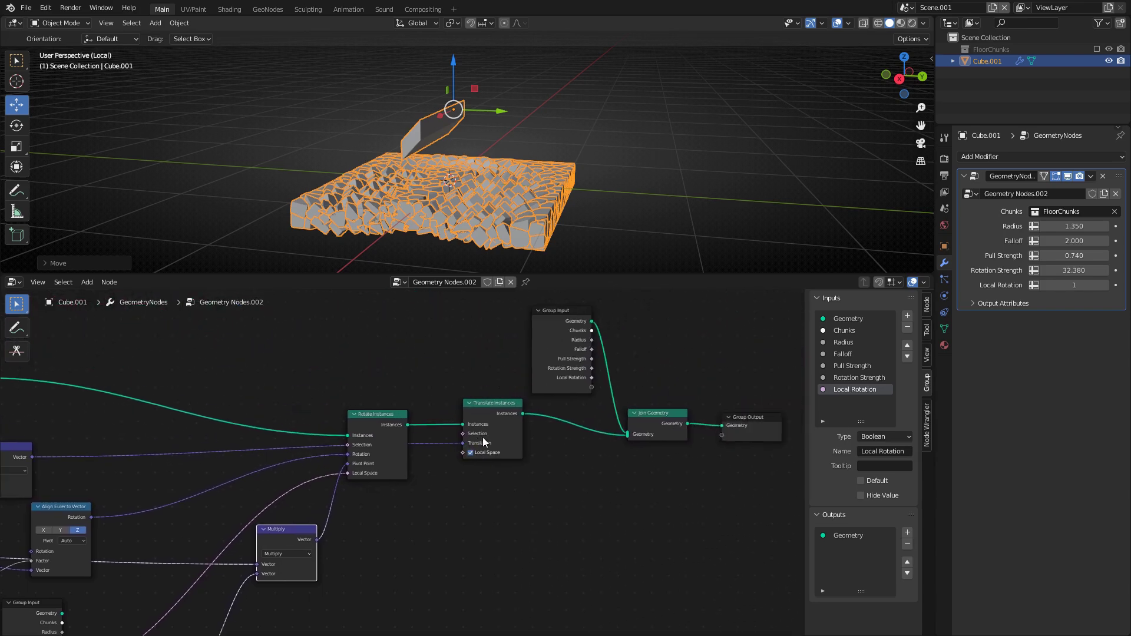
pyautogui.scroll(3, 518, 408)
pyautogui.moveTo(398, 397); pyautogui.dragTo(391, 401)
pyautogui.moveTo(370, 467); pyautogui.dragTo(417, 419, button='middle')
pyautogui.click(440, 449)
pyautogui.moveTo(377, 252); pyautogui.dragTo(388, 221, button='middle')
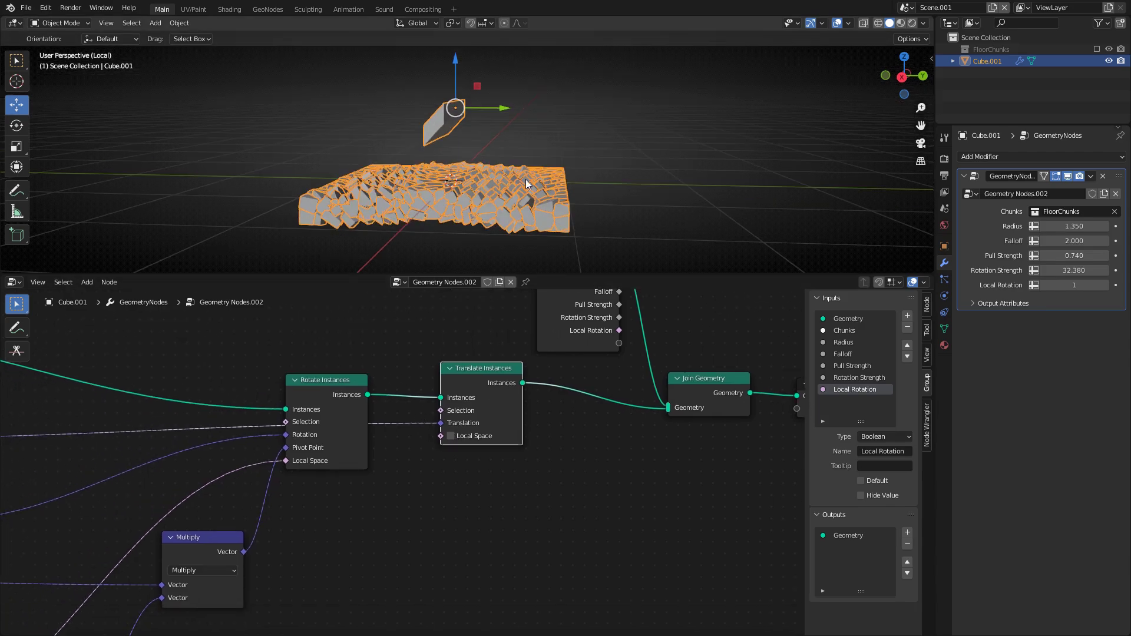
# Move the cube slightly along global Z and toggle the Translate Instances node's Local Space on and back off
pyautogui.press('g')
pyautogui.press('z')
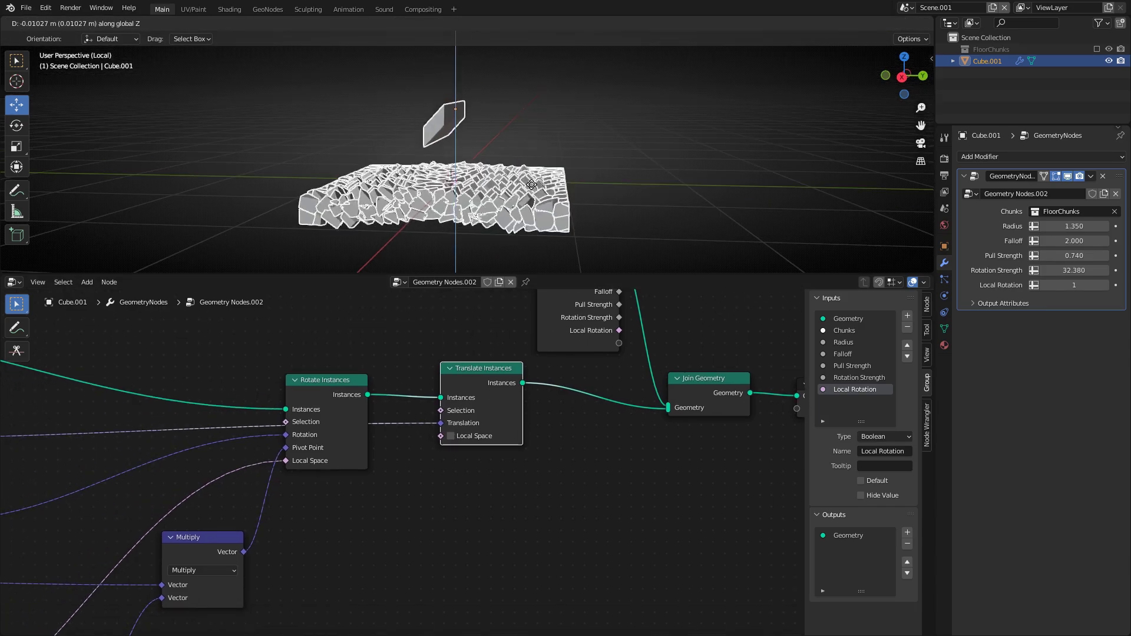
pyautogui.click(532, 183)
pyautogui.click(452, 438)
pyautogui.click(452, 438)
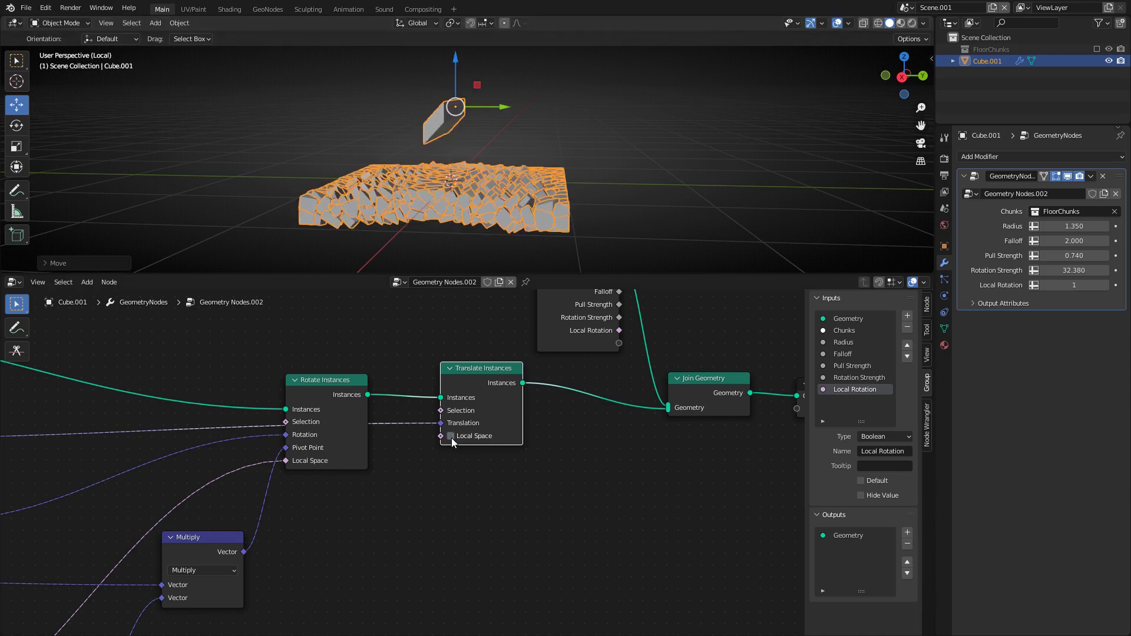
# Move the pivot Multiply node and the Subtract node closer to the Group Input node to tidy the links
pyautogui.moveTo(296, 500); pyautogui.dragTo(518, 441, button='middle')
pyautogui.scroll(-3, 476, 478)
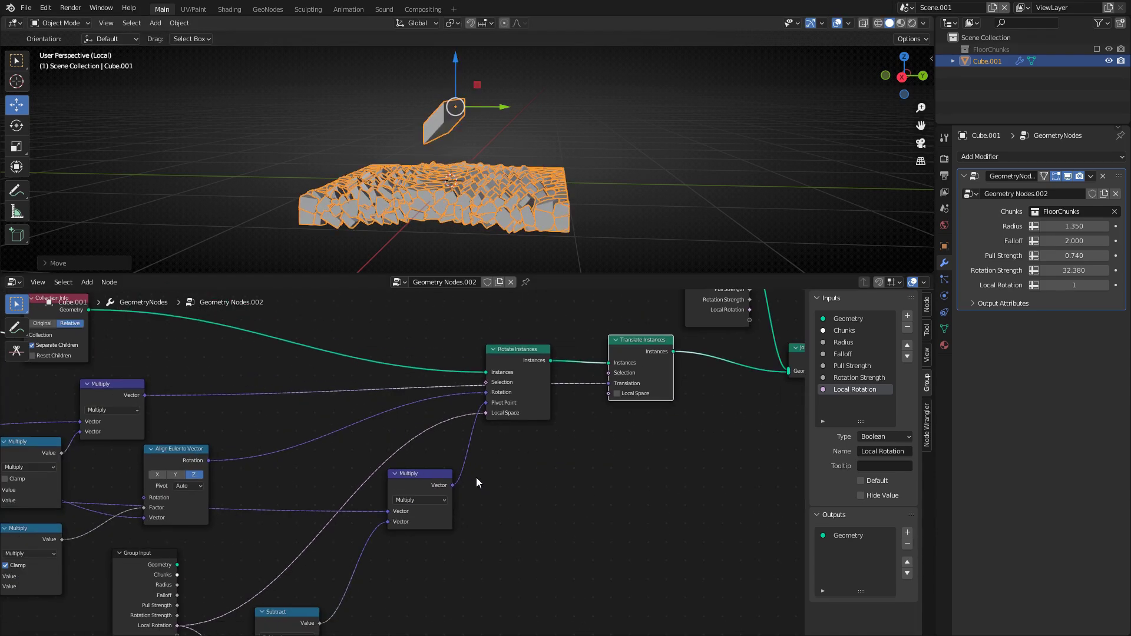
pyautogui.moveTo(465, 490); pyautogui.dragTo(542, 442, button='middle')
pyautogui.moveTo(503, 425); pyautogui.dragTo(463, 411)
pyautogui.moveTo(398, 551); pyautogui.dragTo(482, 502, button='middle')
pyautogui.moveTo(456, 518); pyautogui.dragTo(463, 501)
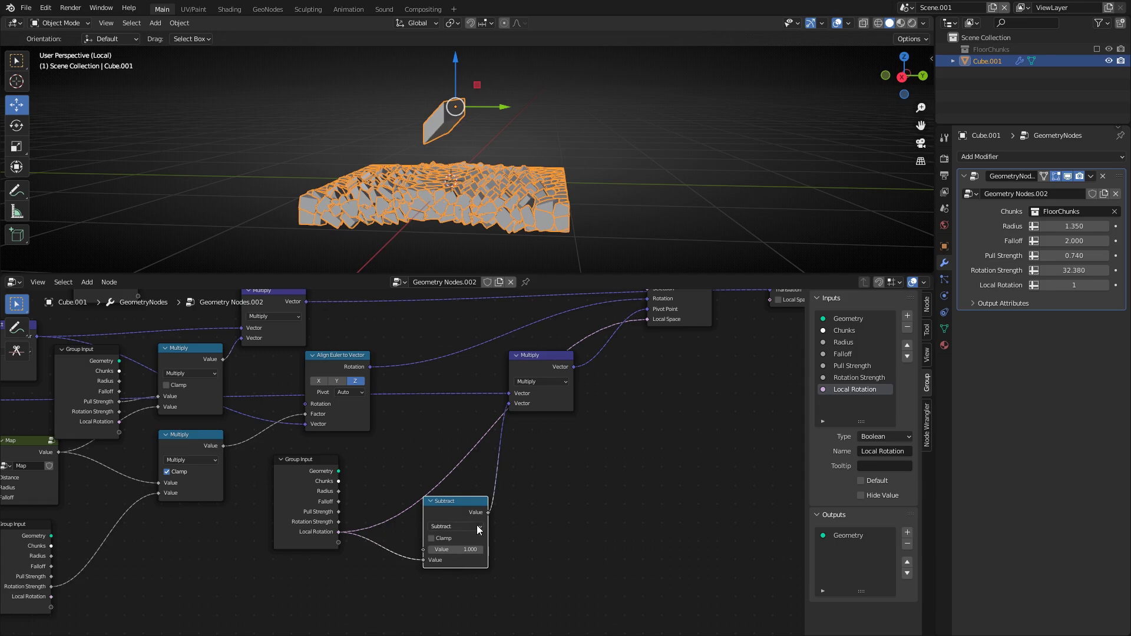
pyautogui.moveTo(486, 478); pyautogui.dragTo(494, 509, button='middle')
pyautogui.moveTo(472, 533); pyautogui.dragTo(436, 517)
# Set the modifier's Pull Strength to 0
pyautogui.moveTo(539, 131)
pyautogui.mouseDown(button='middle')
pyautogui.moveTo(550, 114)
pyautogui.moveTo(556, 126)
pyautogui.mouseUp(button='middle')
pyautogui.moveTo(1061, 258)
pyautogui.mouseDown()
pyautogui.moveTo(1117, 259)
pyautogui.moveTo(1059, 259)
pyautogui.mouseUp()
pyautogui.click(1062, 259)
pyautogui.write('00')
pyautogui.press('Return')
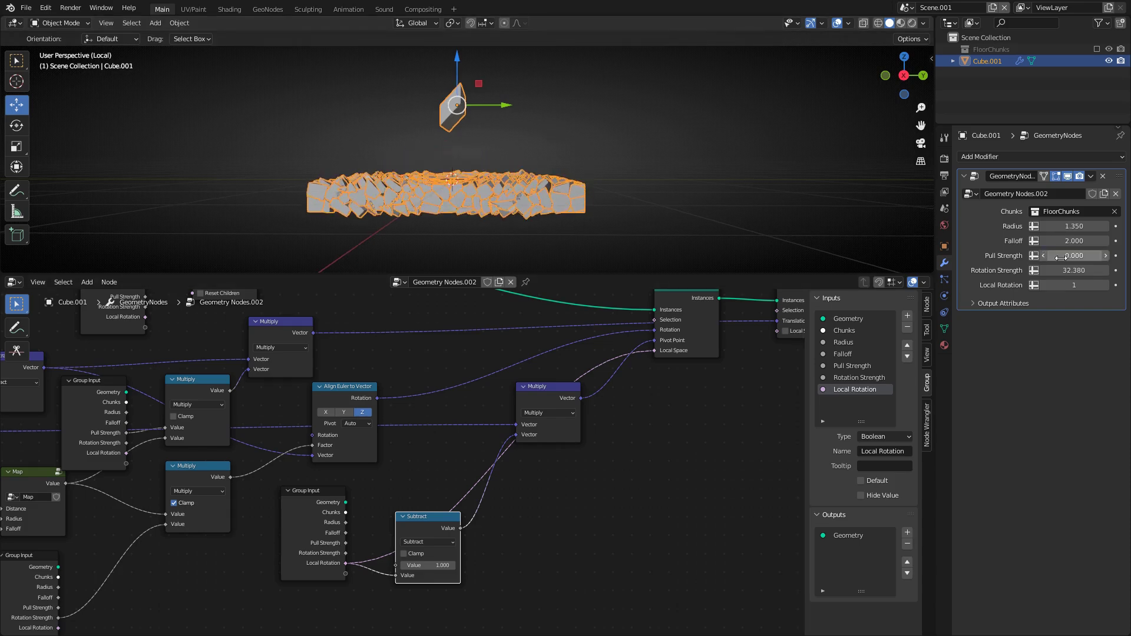
# Compare the chunks with Local Rotation at 0 and at 1, keeping Pull Strength at 0
pyautogui.moveTo(859, 219); pyautogui.dragTo(615, 196, button='middle')
pyautogui.moveTo(1073, 285); pyautogui.dragTo(1055, 286)
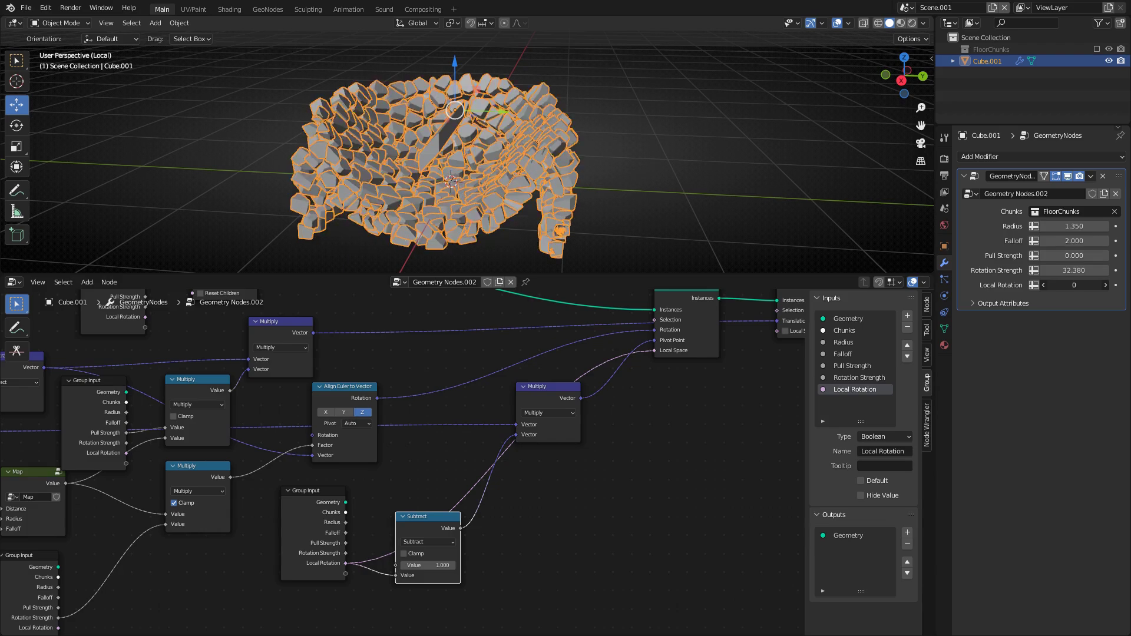
pyautogui.moveTo(683, 196)
pyautogui.mouseDown(button='middle')
pyautogui.moveTo(697, 169)
pyautogui.moveTo(688, 178)
pyautogui.mouseUp(button='middle')
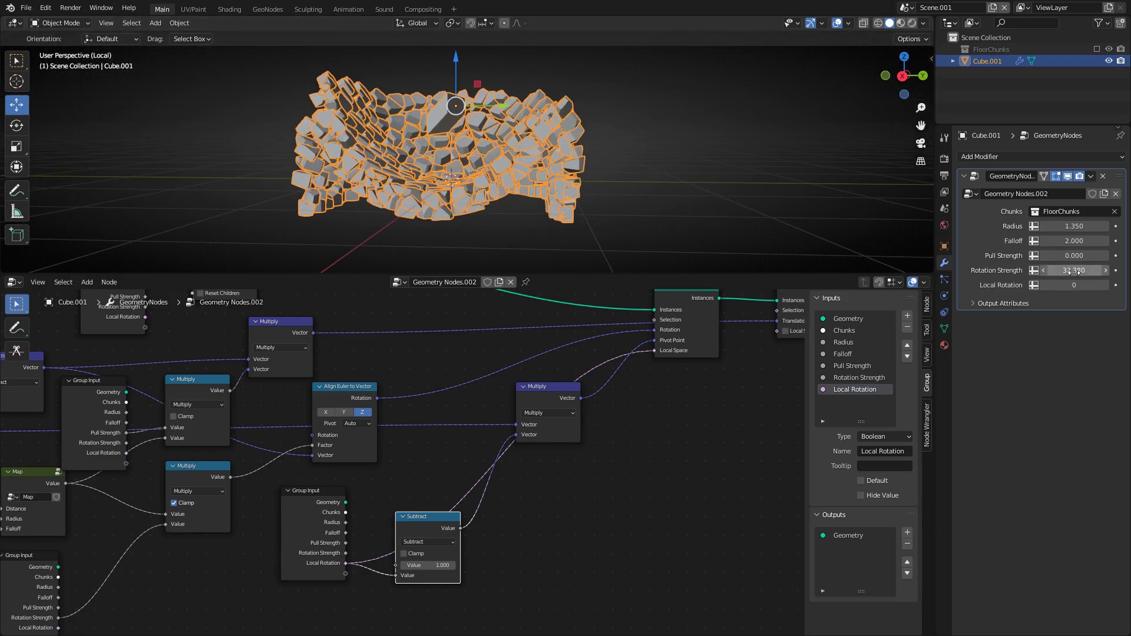
pyautogui.moveTo(1065, 252); pyautogui.dragTo(1087, 285)
pyautogui.click(1079, 254)
pyautogui.write('0')
pyautogui.press('Return')
pyautogui.moveTo(617, 184); pyautogui.dragTo(567, 210, button='middle')
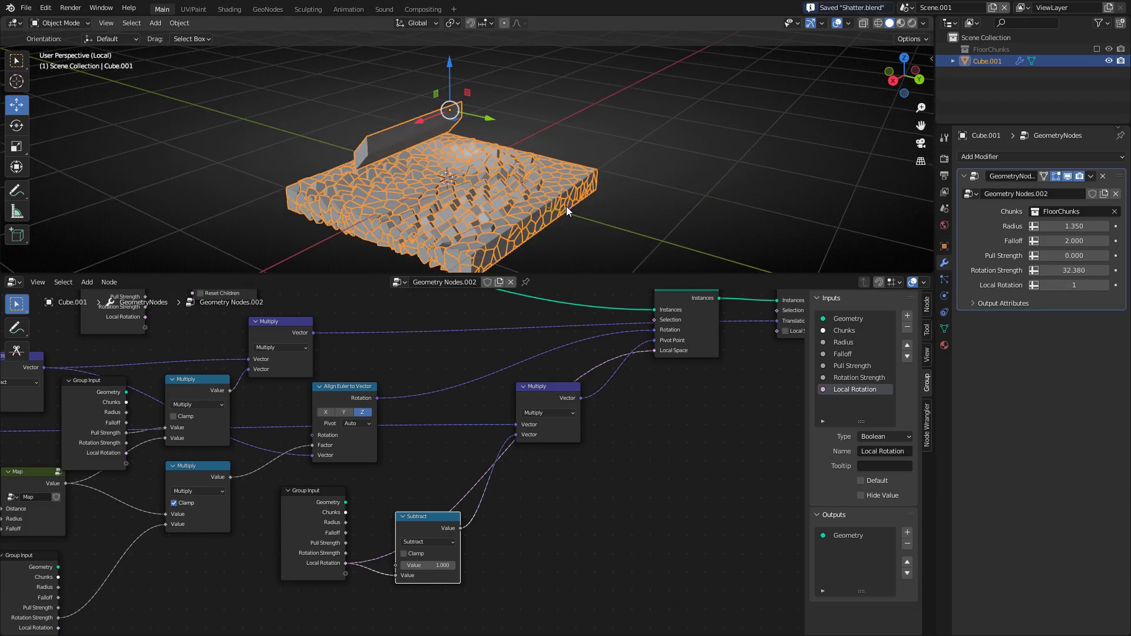
pyautogui.scroll(-2, 486, 226)
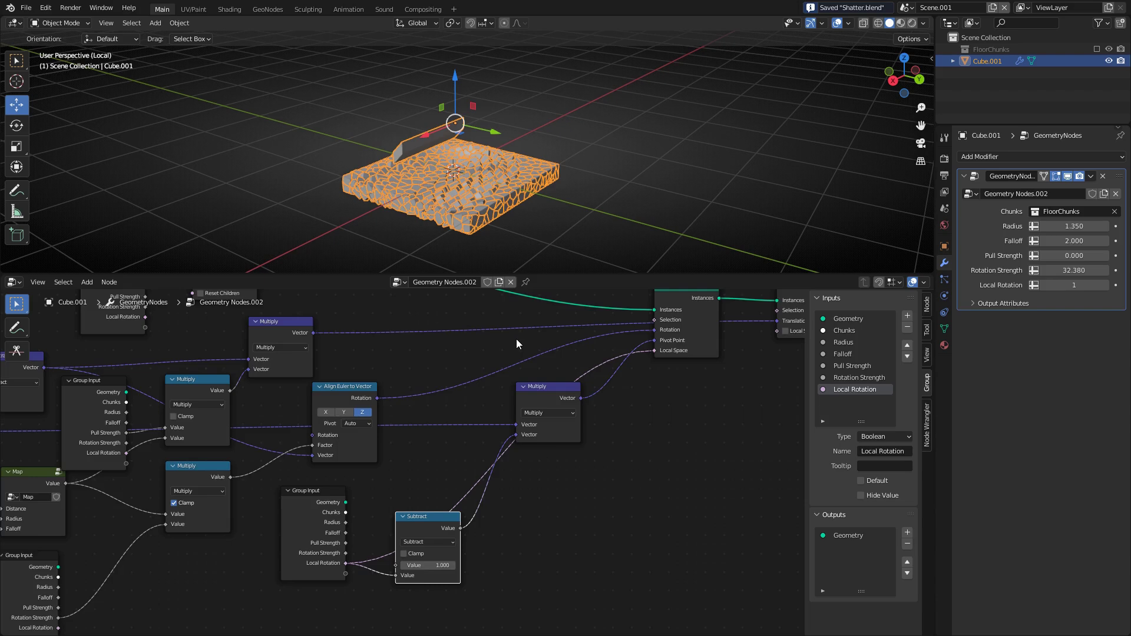
# Collapse the Group Input node feeding Pull Strength and realign the neighbouring Multiply, Align Euler to Vector and Geometry Proximity nodes
pyautogui.scroll(-4, 516, 338)
pyautogui.scroll(3, 437, 439)
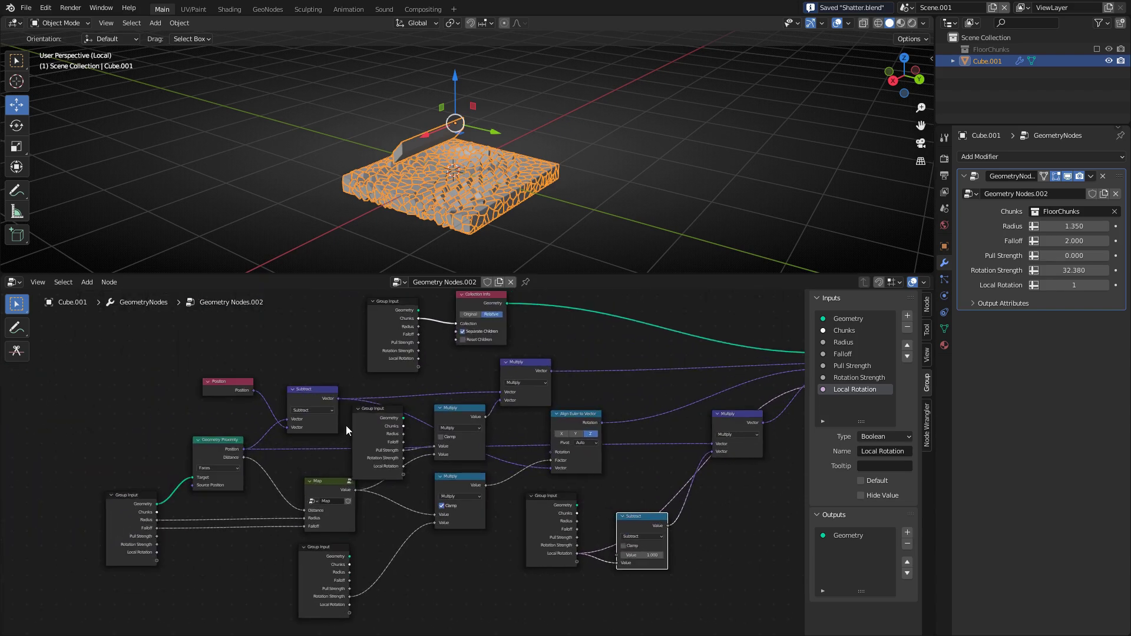
pyautogui.moveTo(348, 426); pyautogui.dragTo(454, 406, button='middle')
pyautogui.moveTo(479, 393)
pyautogui.mouseDown()
pyautogui.moveTo(451, 382)
pyautogui.moveTo(483, 407)
pyautogui.mouseUp()
pyautogui.click(449, 395)
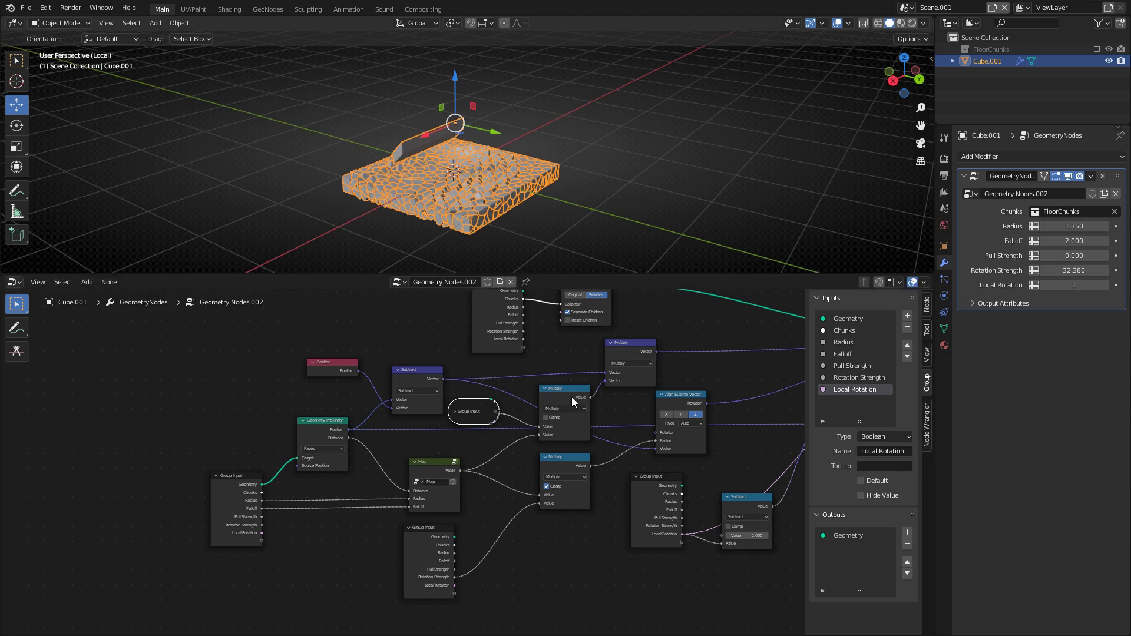
pyautogui.moveTo(572, 399); pyautogui.dragTo(569, 399)
pyautogui.moveTo(631, 407); pyautogui.dragTo(442, 399, button='middle')
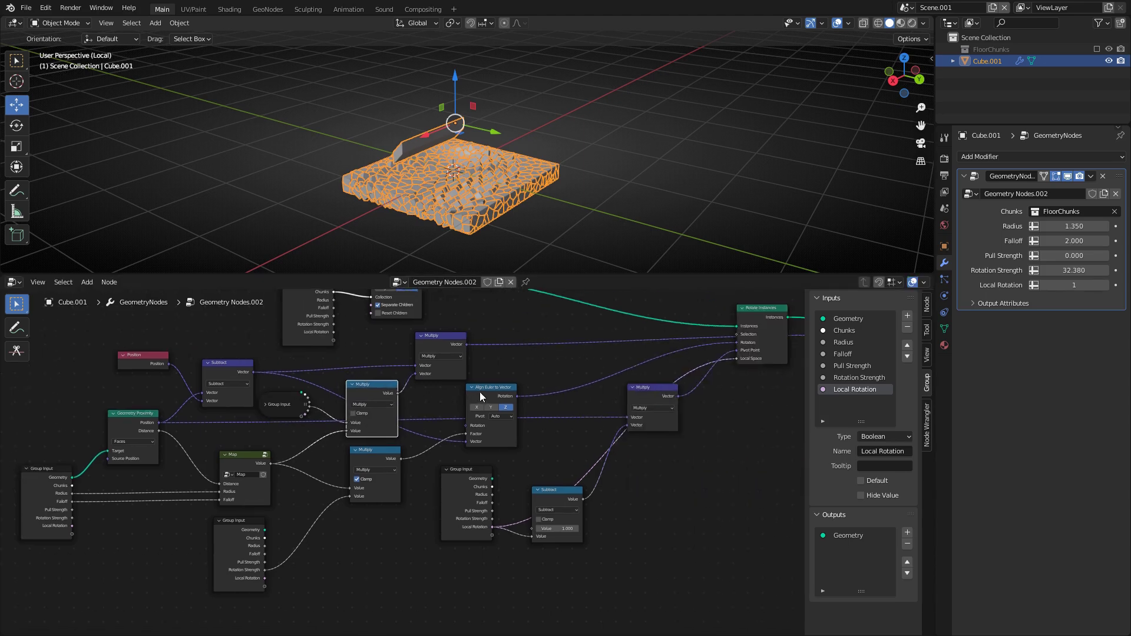
pyautogui.moveTo(480, 394); pyautogui.dragTo(479, 392)
pyautogui.moveTo(141, 416); pyautogui.dragTo(137, 419)
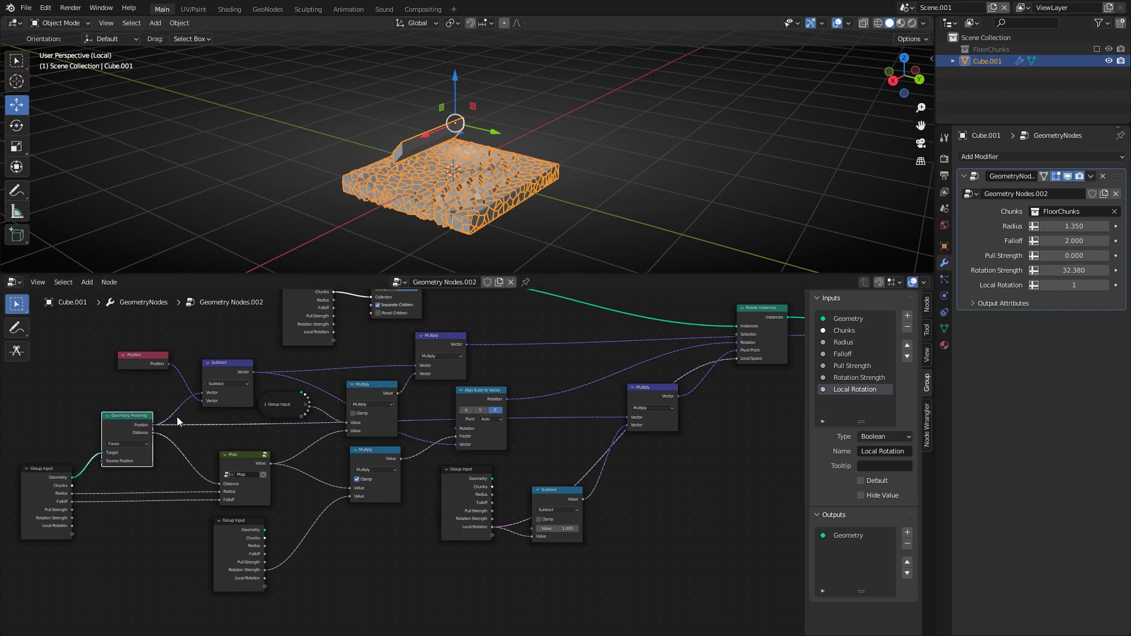
# Shift the pivot Multiply and Subtract nodes down and to the right, and reposition the Rotate Instances node
pyautogui.moveTo(625, 430); pyautogui.dragTo(446, 454, button='middle')
pyautogui.moveTo(473, 415); pyautogui.dragTo(511, 453)
pyautogui.moveTo(370, 516); pyautogui.dragTo(388, 540)
pyautogui.moveTo(581, 373); pyautogui.dragTo(373, 416, button='middle')
pyautogui.moveTo(373, 416)
pyautogui.mouseDown()
pyautogui.moveTo(385, 423)
pyautogui.moveTo(394, 412)
pyautogui.mouseUp()
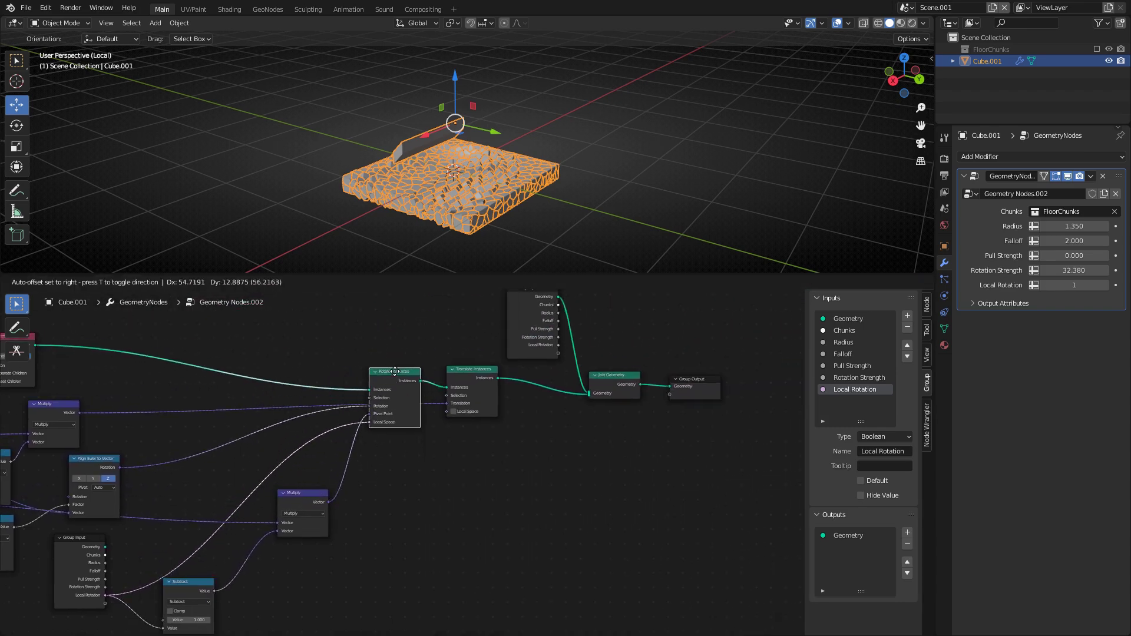
# Move the Collection Info node and its Group Input together, closer to the Rotate Instances node
pyautogui.moveTo(313, 361); pyautogui.dragTo(547, 395, button='middle')
pyautogui.moveTo(138, 343); pyautogui.dragTo(234, 405)
pyautogui.press('g')
pyautogui.click(505, 397)
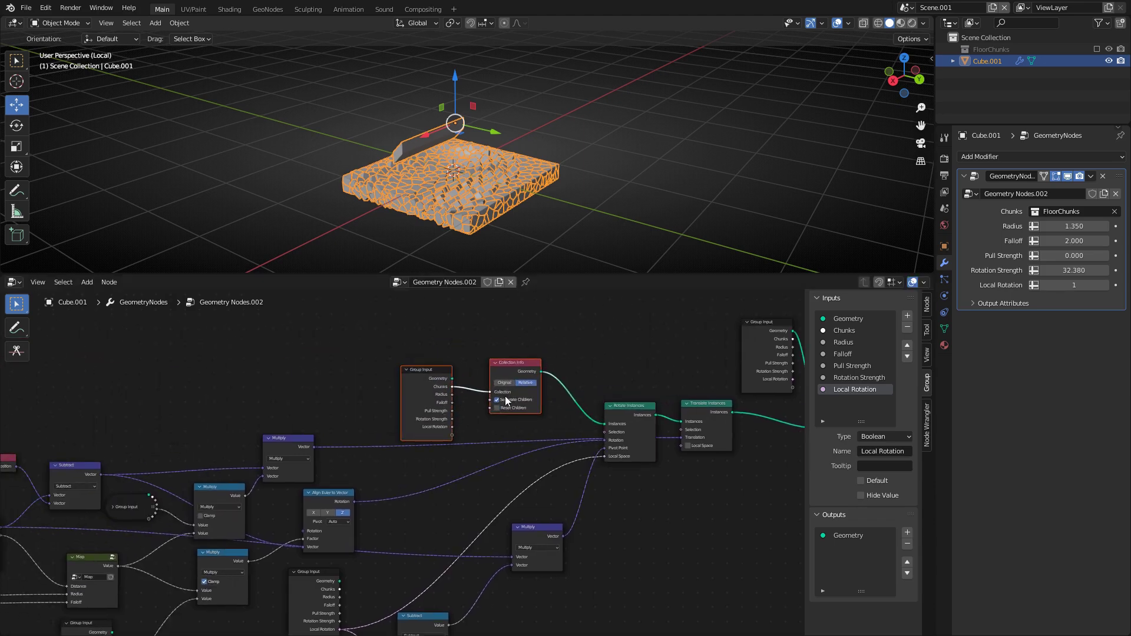
# Move Translate Instances, Join Geometry, Group Output and their Group Input farther right to make room after Rotate Instances
pyautogui.moveTo(724, 342); pyautogui.dragTo(383, 324, button='middle')
pyautogui.moveTo(391, 413); pyautogui.dragTo(370, 451, button='middle')
pyautogui.moveTo(351, 514); pyautogui.dragTo(659, 348)
pyautogui.press('g')
pyautogui.click(487, 409)
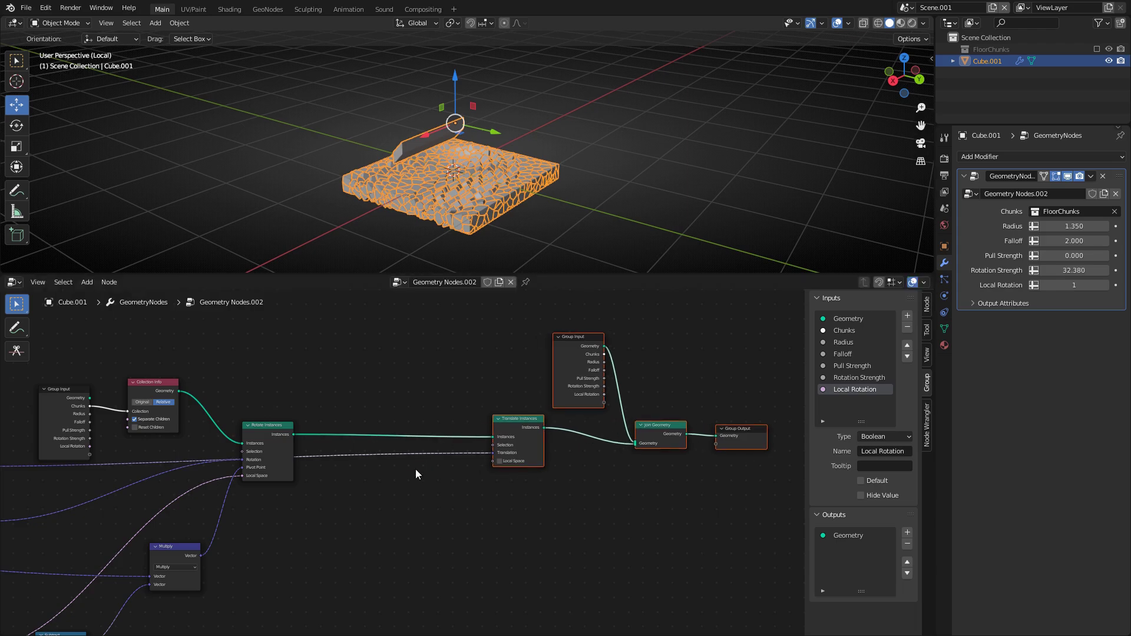
pyautogui.click(415, 470)
# Nudge the Rotate Instances node slightly right and set the modifier's Local Rotation to 0
pyautogui.scroll(4, 469, 219)
pyautogui.moveTo(442, 210); pyautogui.dragTo(476, 195, button='middle')
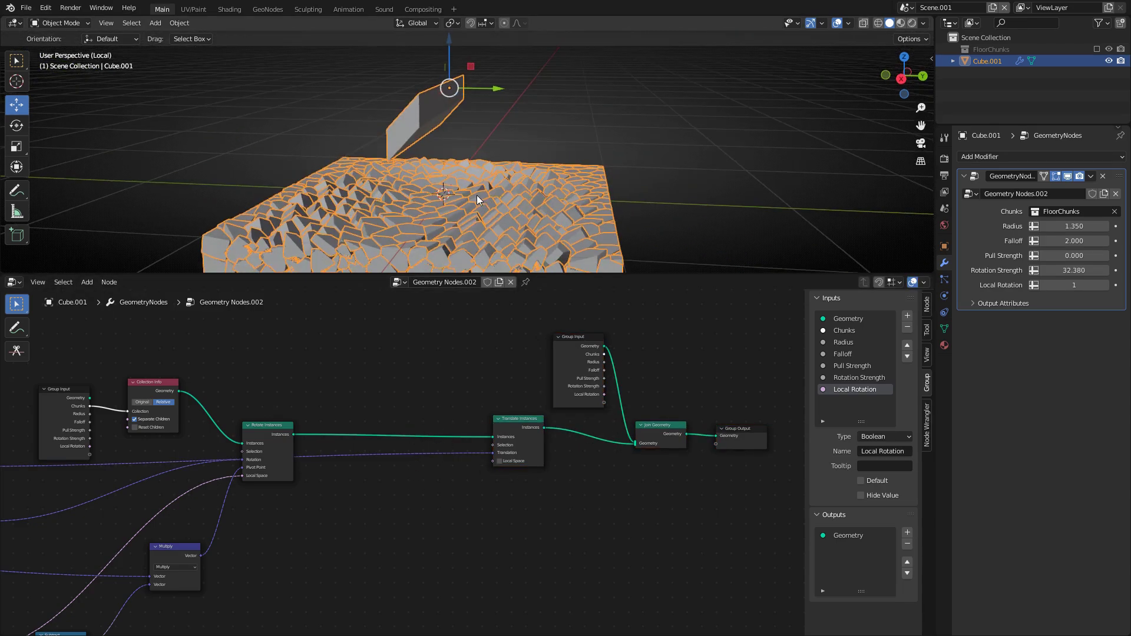
pyautogui.scroll(-1, 471, 196)
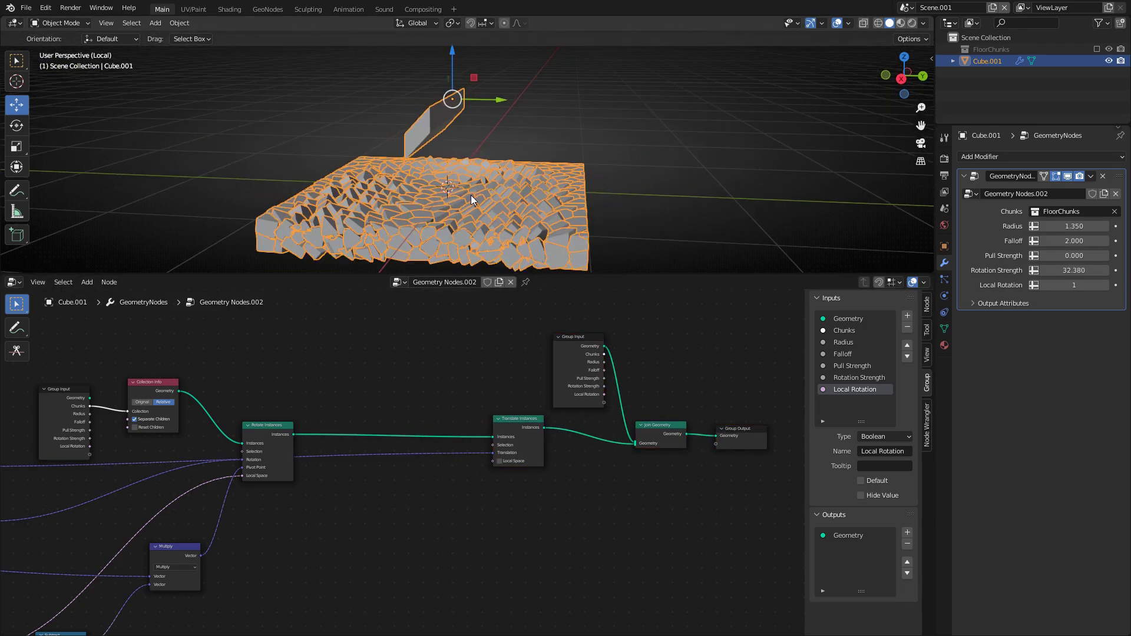
pyautogui.moveTo(325, 454); pyautogui.dragTo(406, 398, button='middle')
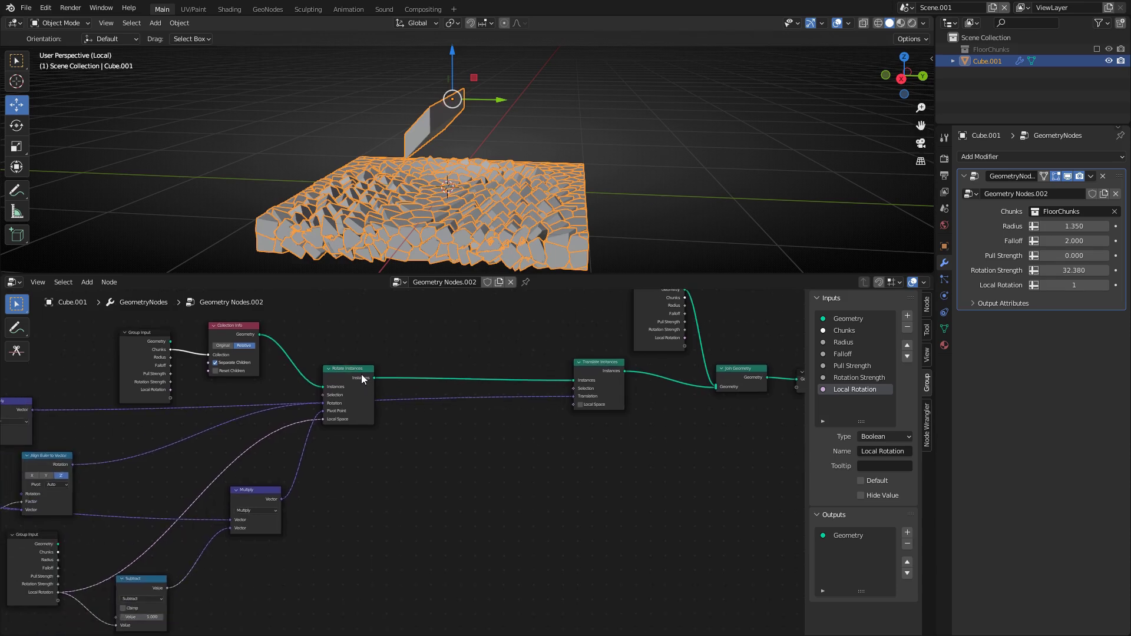
pyautogui.moveTo(361, 373)
pyautogui.mouseDown()
pyautogui.moveTo(366, 333)
pyautogui.moveTo(369, 369)
pyautogui.mouseUp()
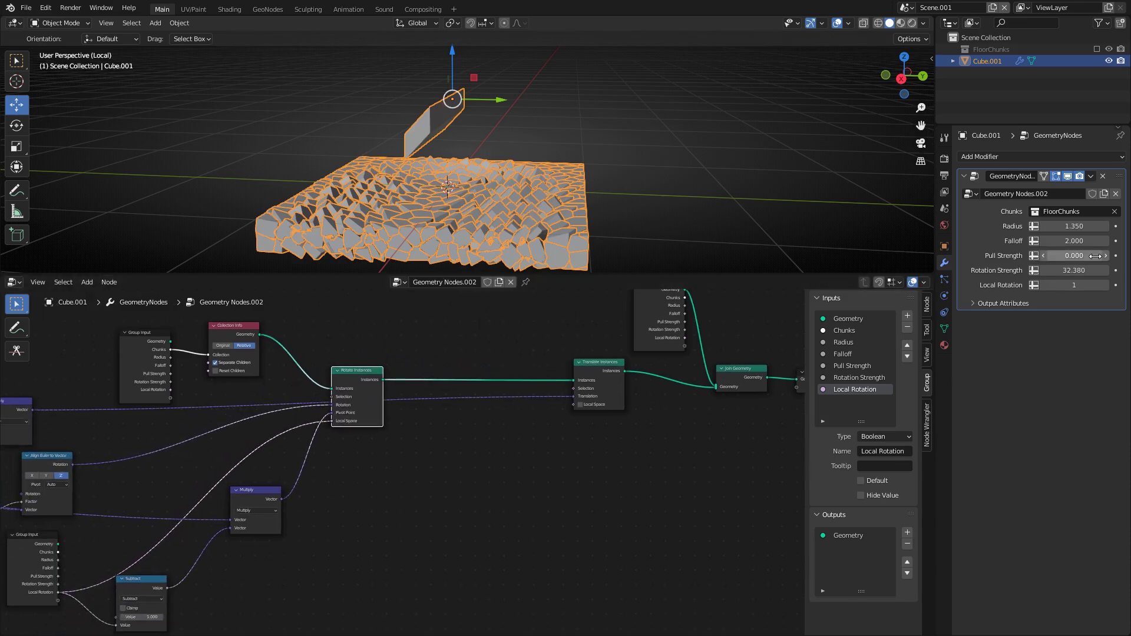
pyautogui.click(1083, 284)
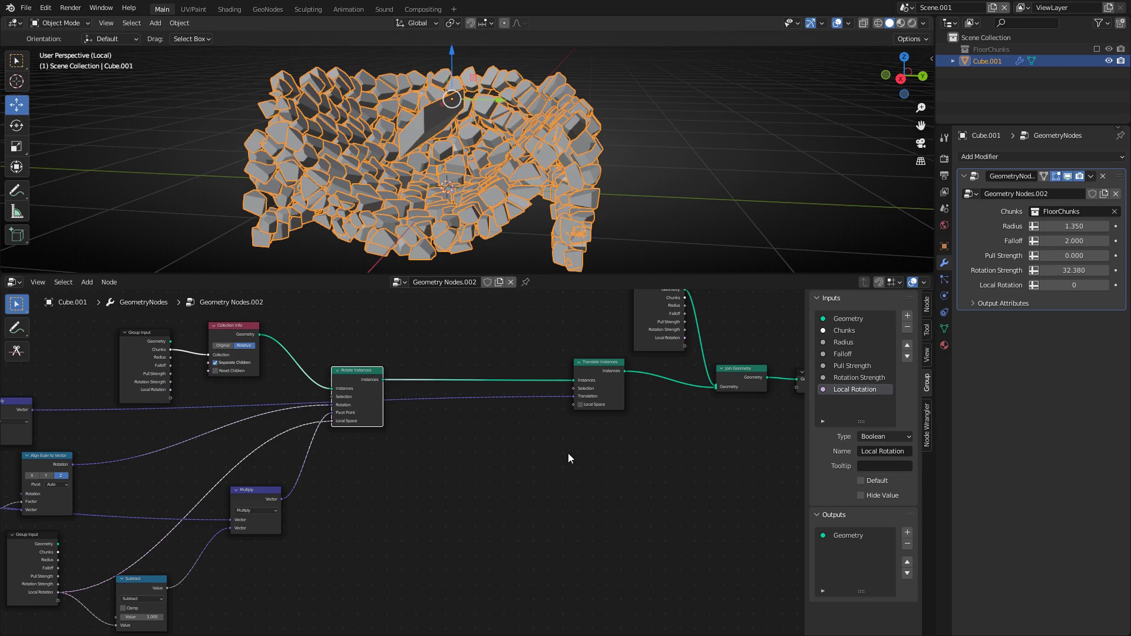
pyautogui.moveTo(569, 455)
pyautogui.mouseDown(button='middle')
pyautogui.moveTo(493, 416)
pyautogui.moveTo(552, 466)
pyautogui.mouseUp(button='middle')
pyautogui.moveTo(349, 386)
pyautogui.mouseDown()
pyautogui.moveTo(362, 384)
pyautogui.moveTo(349, 422)
pyautogui.moveTo(359, 387)
pyautogui.mouseUp()
# Insert a second Rotate Instances node on the link between Rotate Instances and Translate Instances
pyautogui.click(519, 495)
pyautogui.hotkey('shift', 'a')
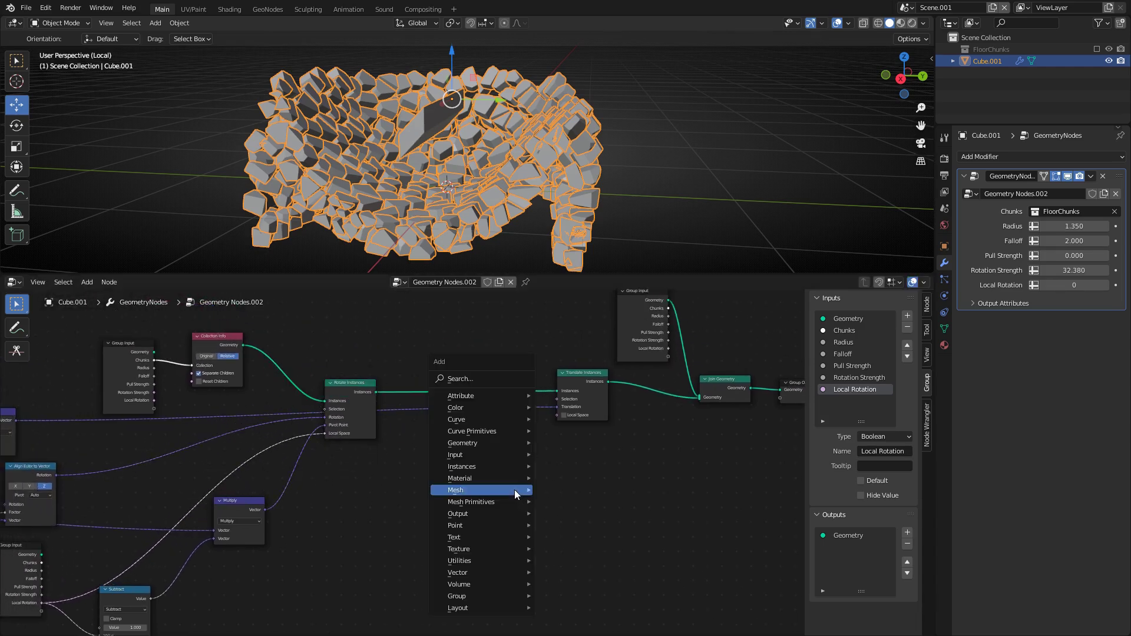
pyautogui.write('rota')
pyautogui.press('Down')
pyautogui.press('Down')
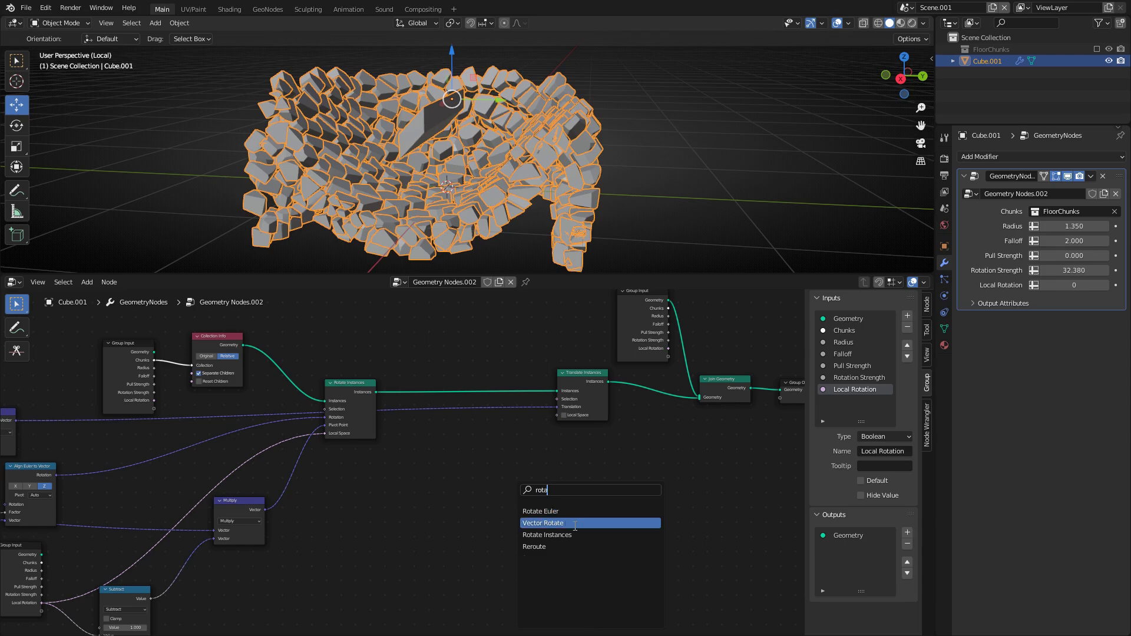
pyautogui.press('Return')
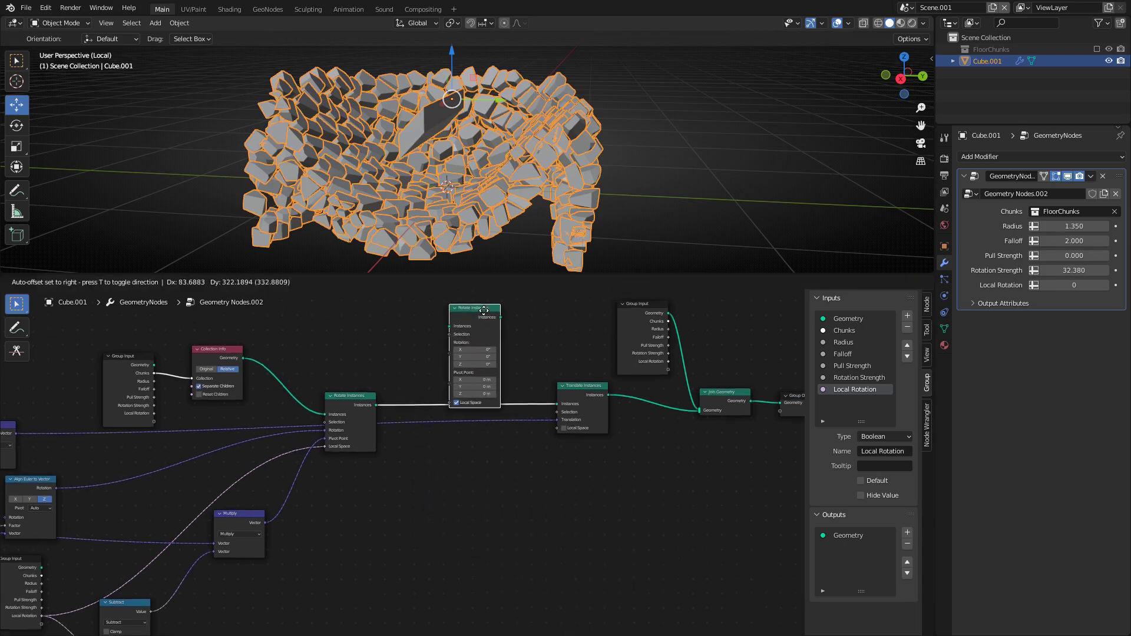
pyautogui.click(484, 384)
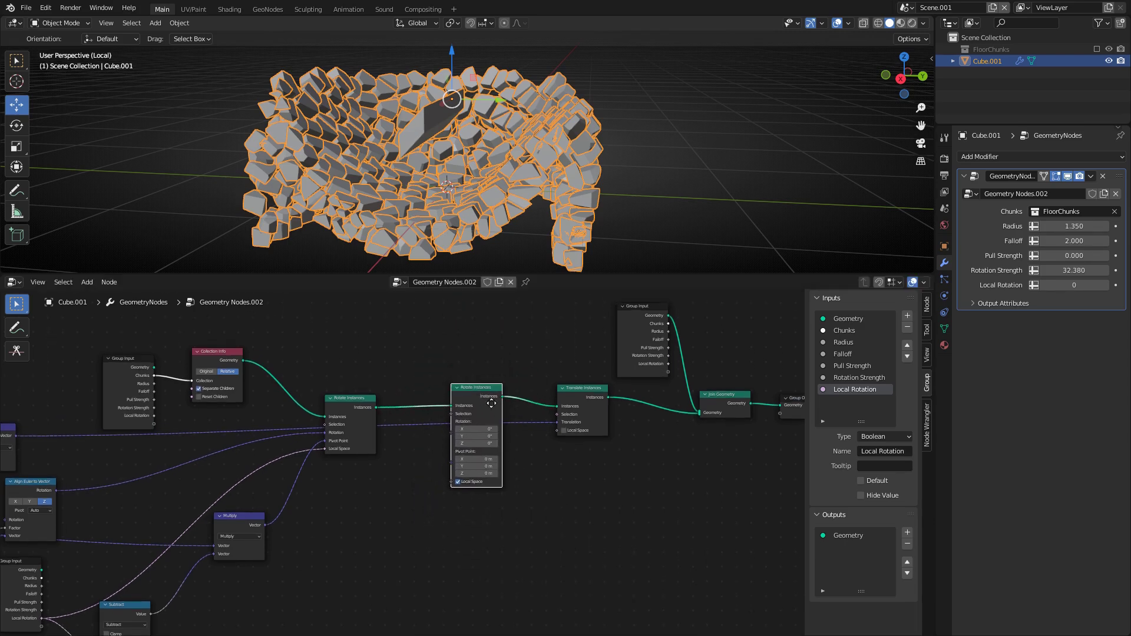
pyautogui.scroll(3, 605, 370)
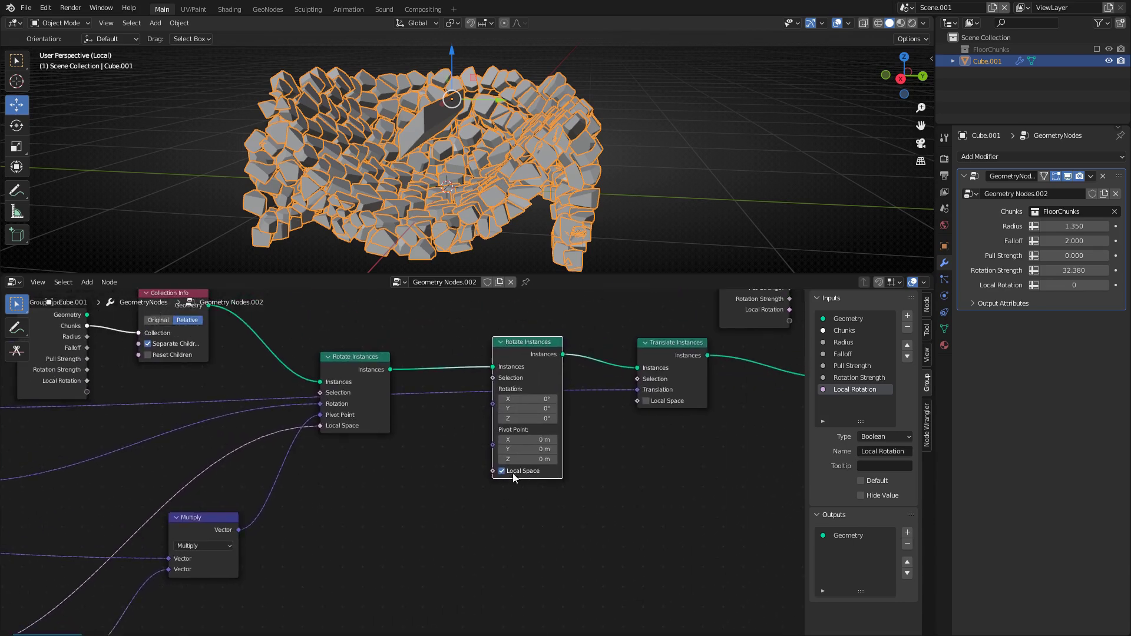
pyautogui.moveTo(524, 362); pyautogui.dragTo(538, 365)
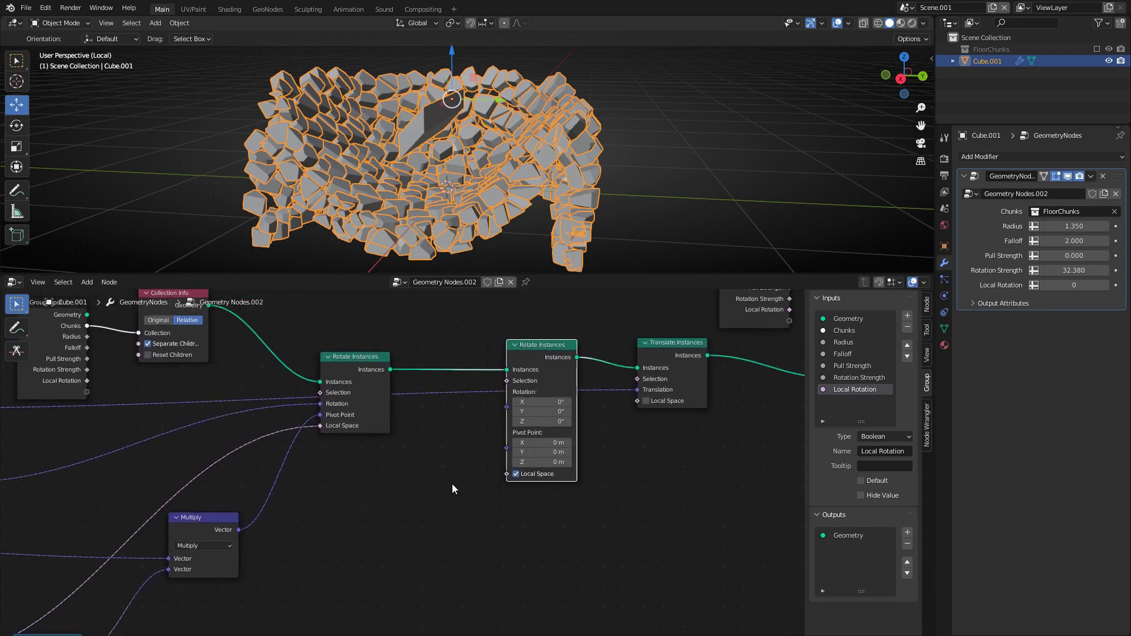
# Add a Rotate Euler node and connect its Rotation output to the second Rotate Instances node's Rotation
pyautogui.moveTo(454, 487); pyautogui.dragTo(482, 447, button='middle')
pyautogui.click(475, 465)
pyautogui.hotkey('shift', 'a')
pyautogui.write('s')
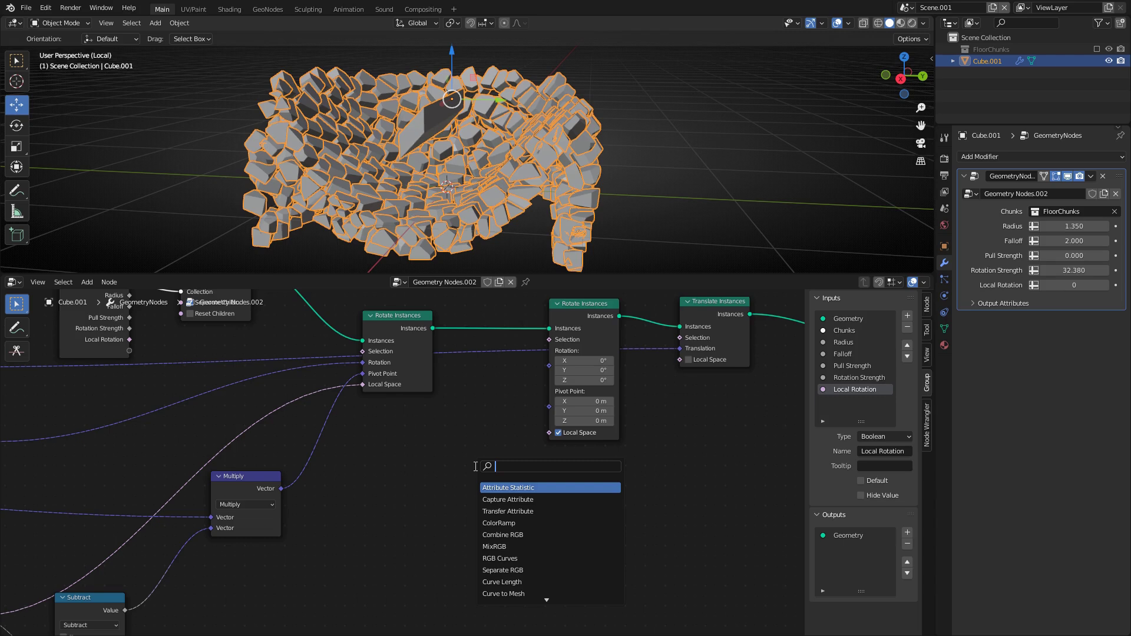
pyautogui.write('rota')
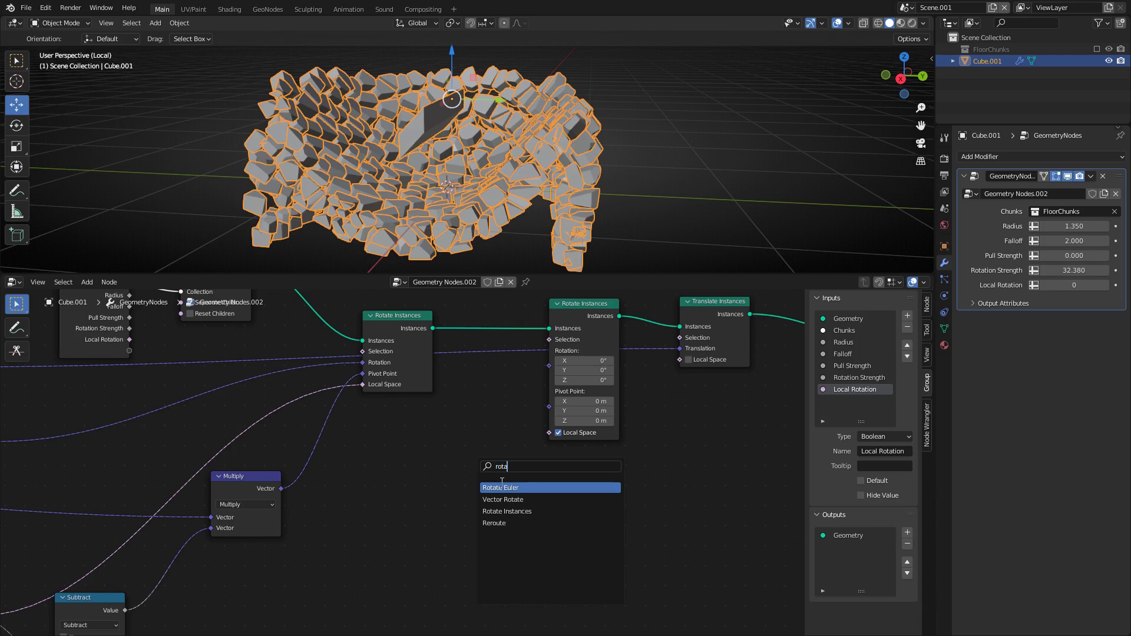
pyautogui.press('Return')
pyautogui.click(450, 458)
pyautogui.moveTo(484, 465); pyautogui.dragTo(550, 366)
# Reposition the Rotate Euler node, switch it to Axis Angle, and move the pivot Multiply node aside
pyautogui.moveTo(454, 451); pyautogui.dragTo(479, 418)
pyautogui.moveTo(387, 438); pyautogui.dragTo(412, 414, button='middle')
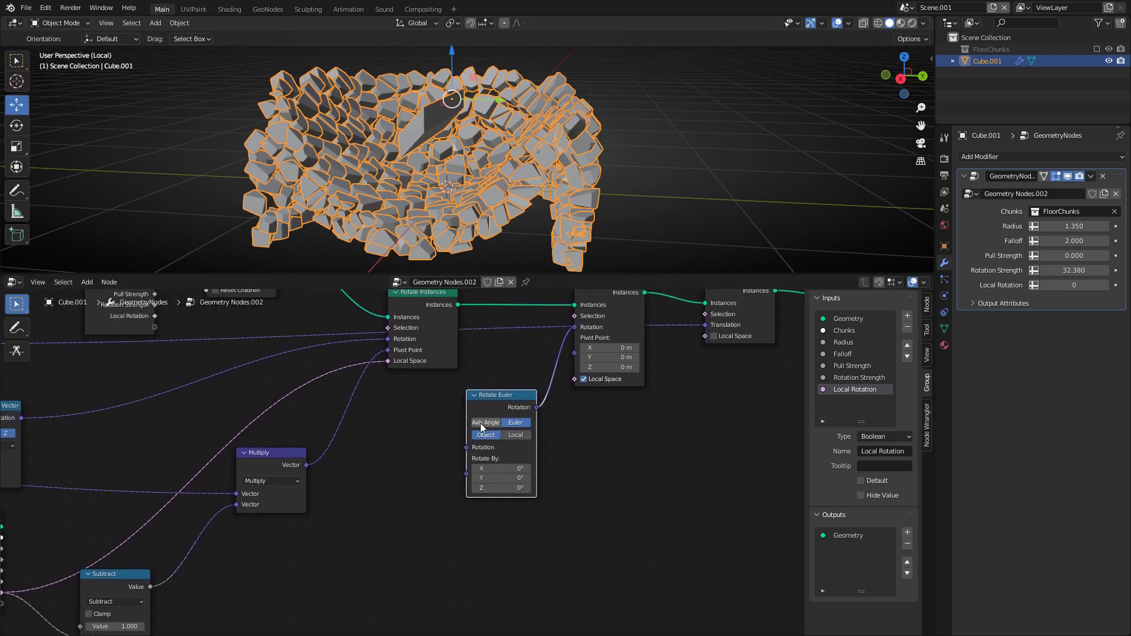
pyautogui.click(485, 423)
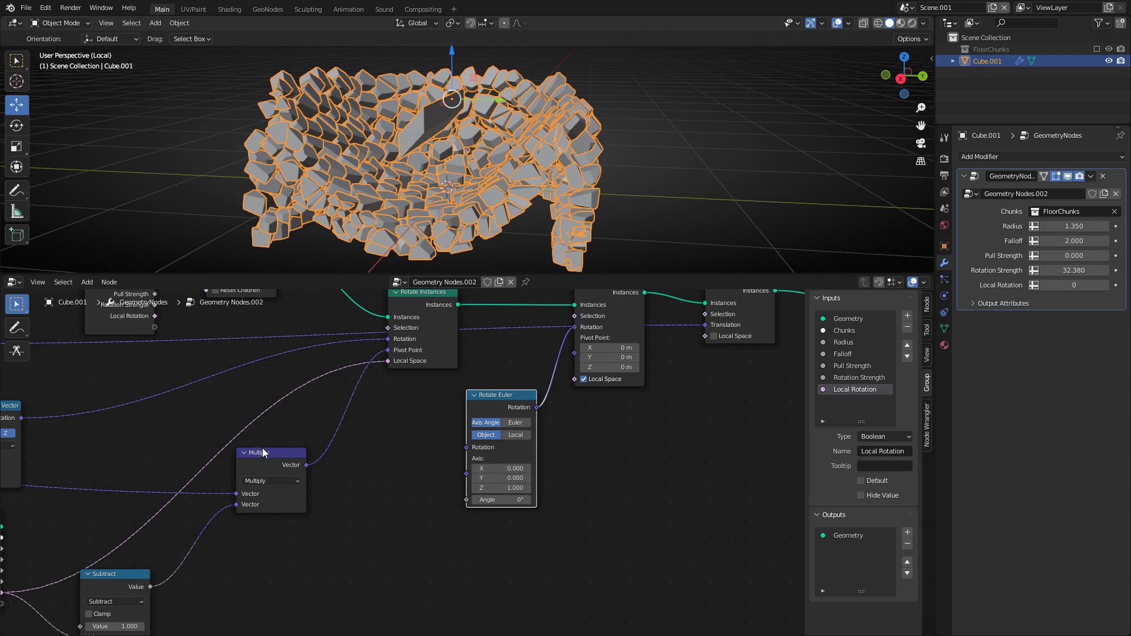
pyautogui.moveTo(263, 453); pyautogui.dragTo(248, 434)
pyautogui.hotkey('shift', 'a')
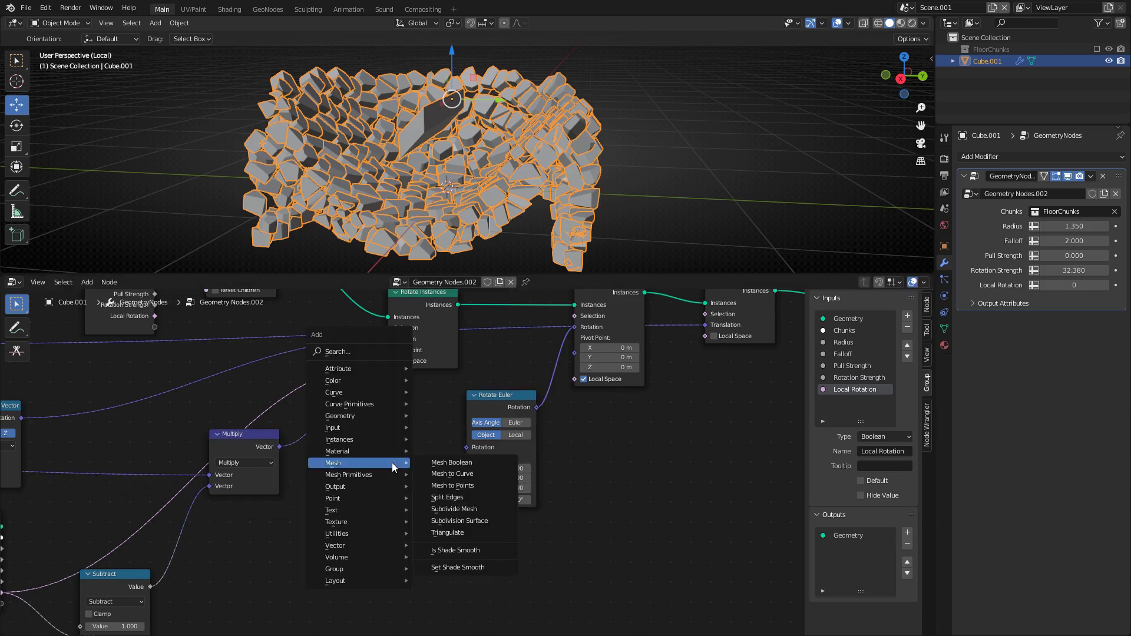
pyautogui.write('val')
pyautogui.press('Return')
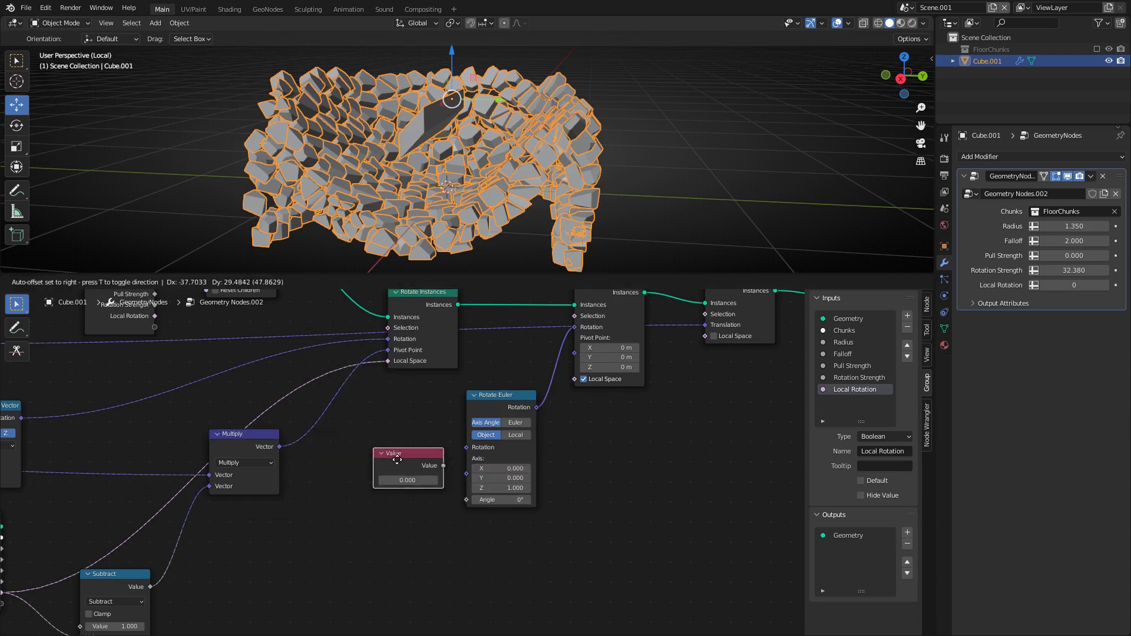
# Add a Random Value node set to Vector and connect its Value output to the Rotate Euler node's Axis
pyautogui.hotkey('shift', 'a')
pyautogui.write('random')
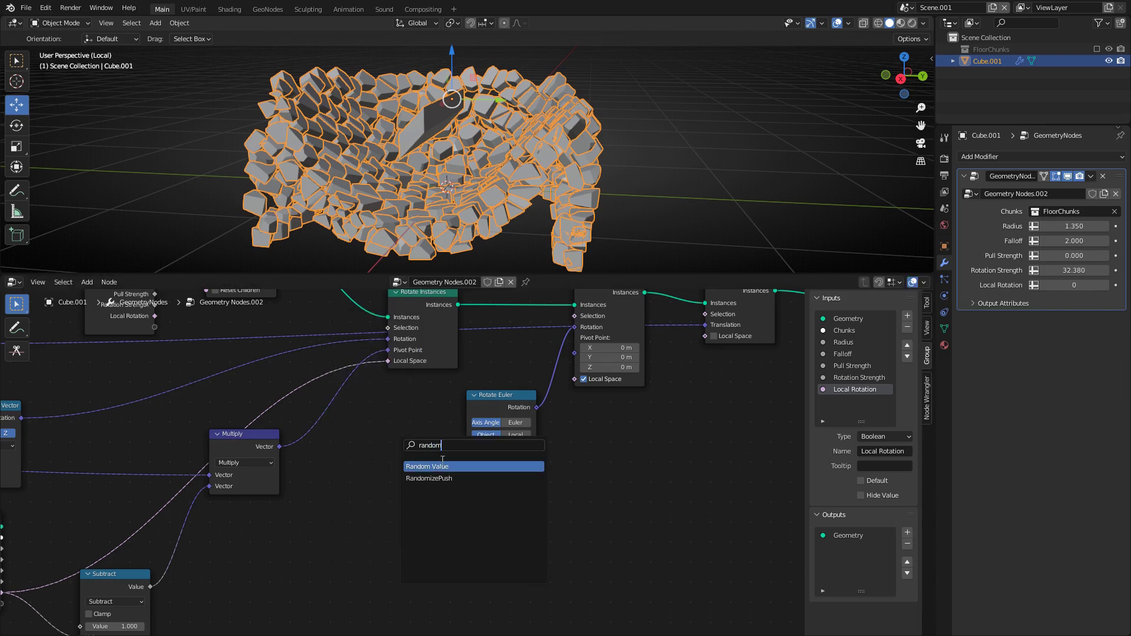
pyautogui.press('Return')
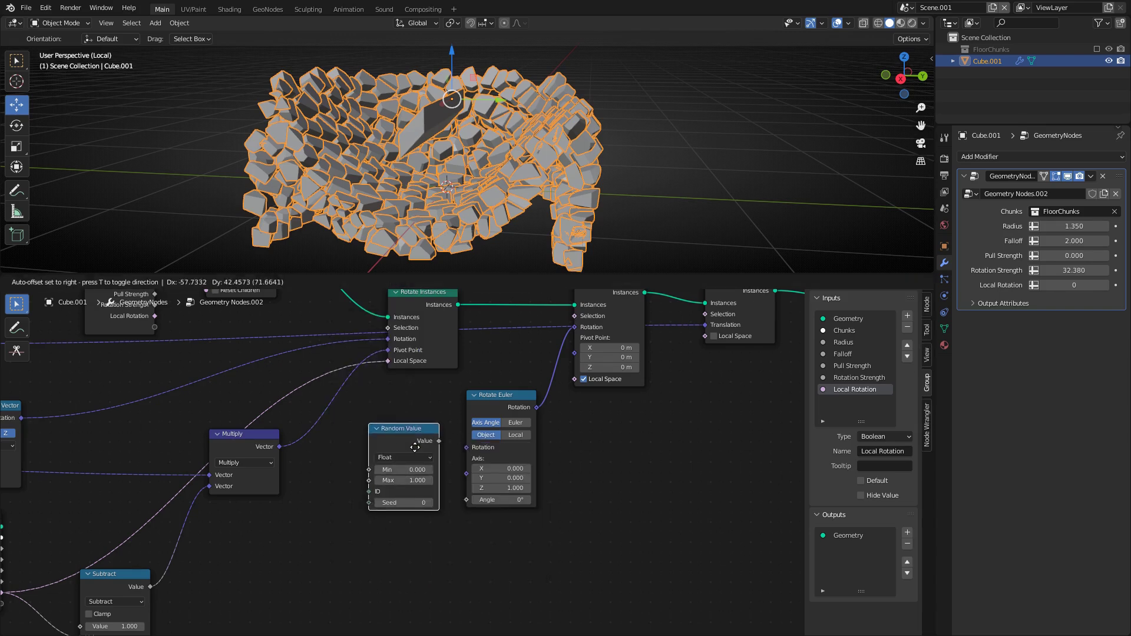
pyautogui.click(390, 499)
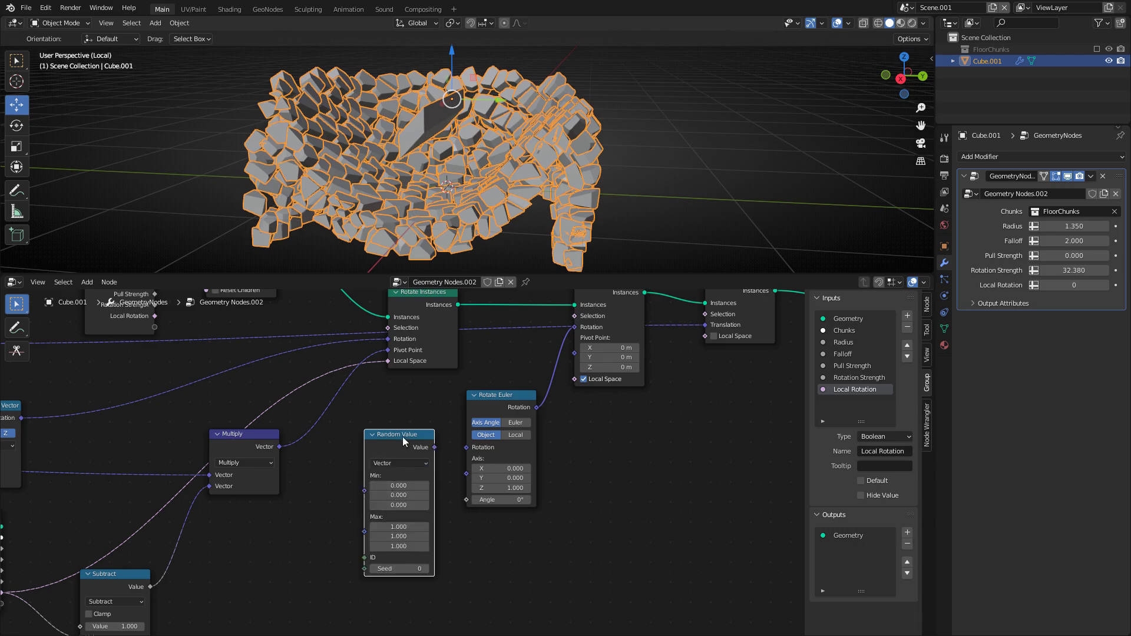
pyautogui.moveTo(421, 451); pyautogui.dragTo(408, 446)
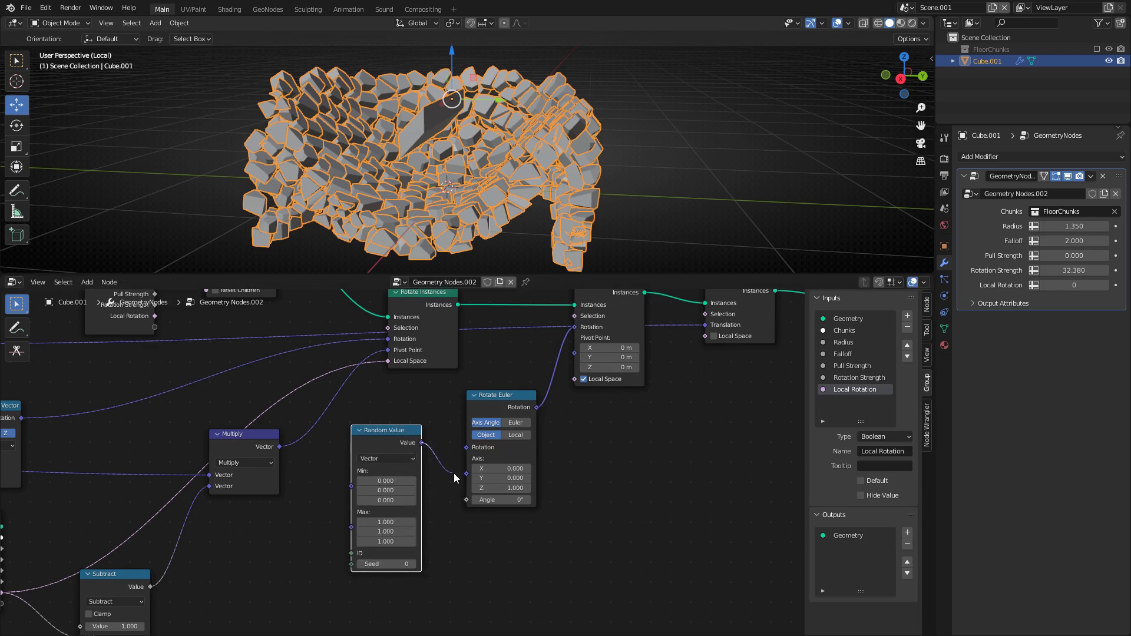
pyautogui.moveTo(466, 474); pyautogui.dragTo(467, 473)
# Set all three Min components of the Random Value node to -1, collapse the node and place it beside Rotate Euler
pyautogui.moveTo(397, 444); pyautogui.dragTo(386, 452)
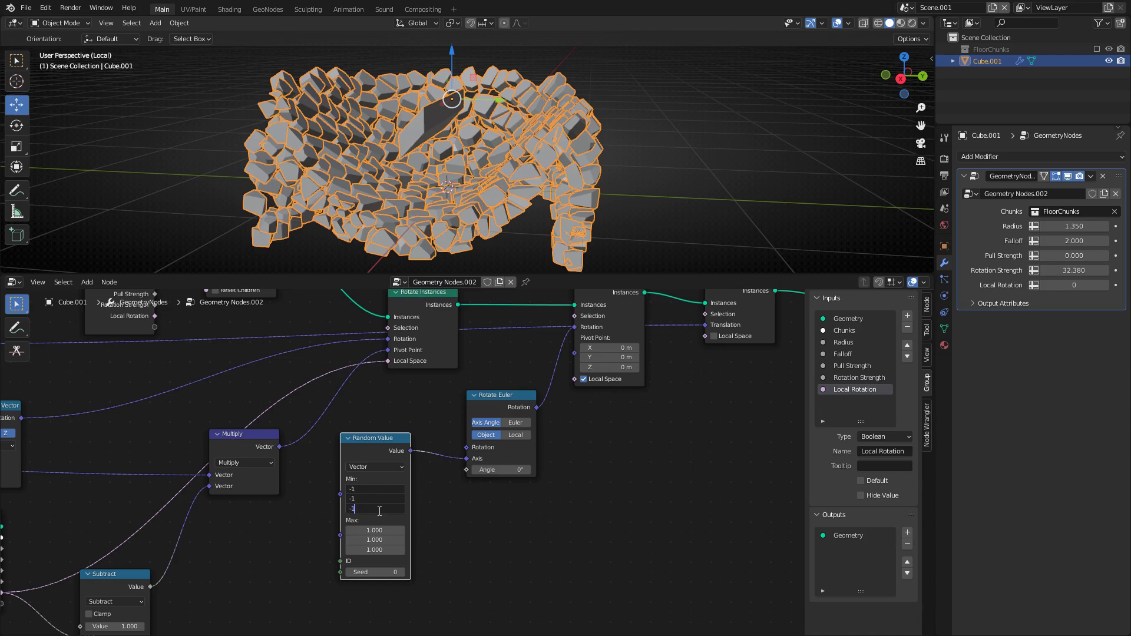
pyautogui.press('Return')
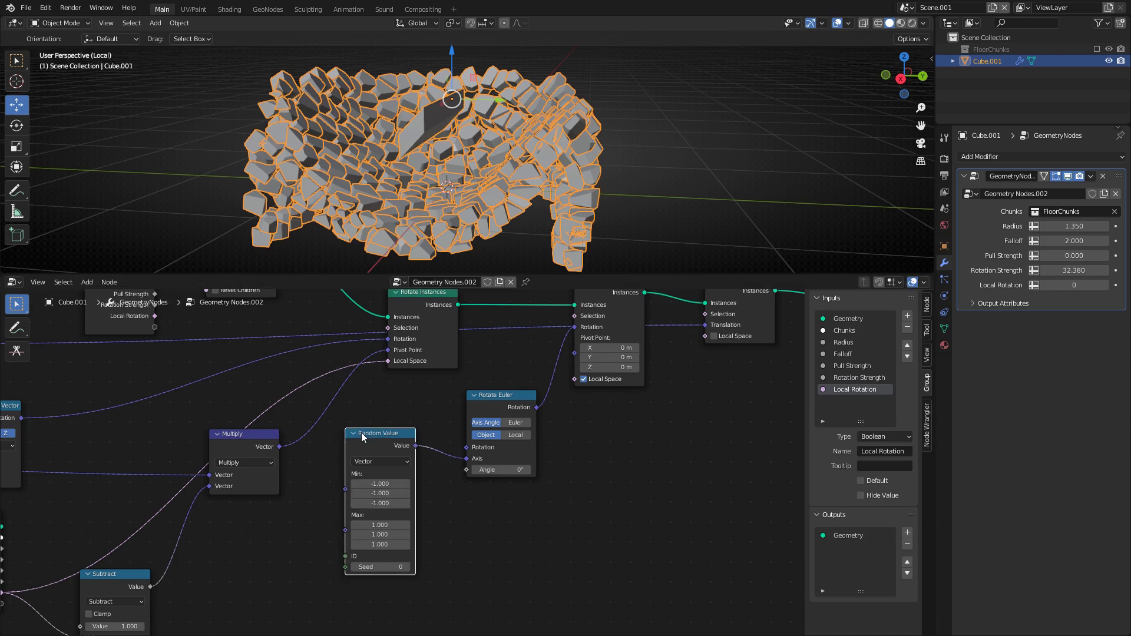
pyautogui.press('h')
pyautogui.moveTo(403, 435); pyautogui.dragTo(436, 463)
pyautogui.click(447, 517)
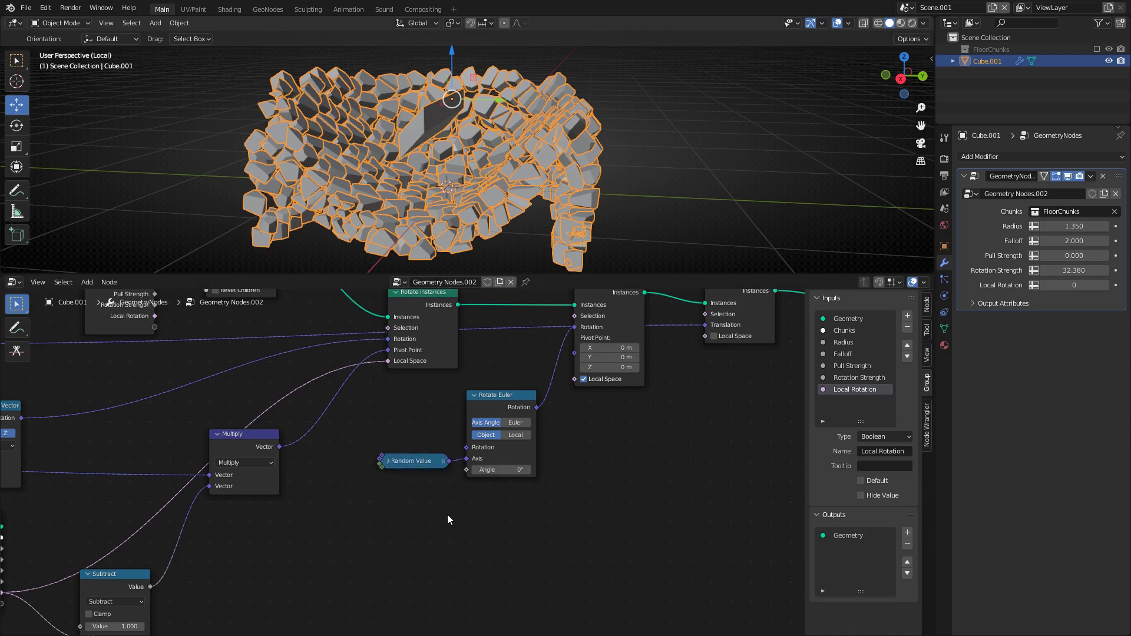
pyautogui.moveTo(448, 517); pyautogui.dragTo(465, 481, button='middle')
pyautogui.moveTo(453, 429); pyautogui.dragTo(453, 425)
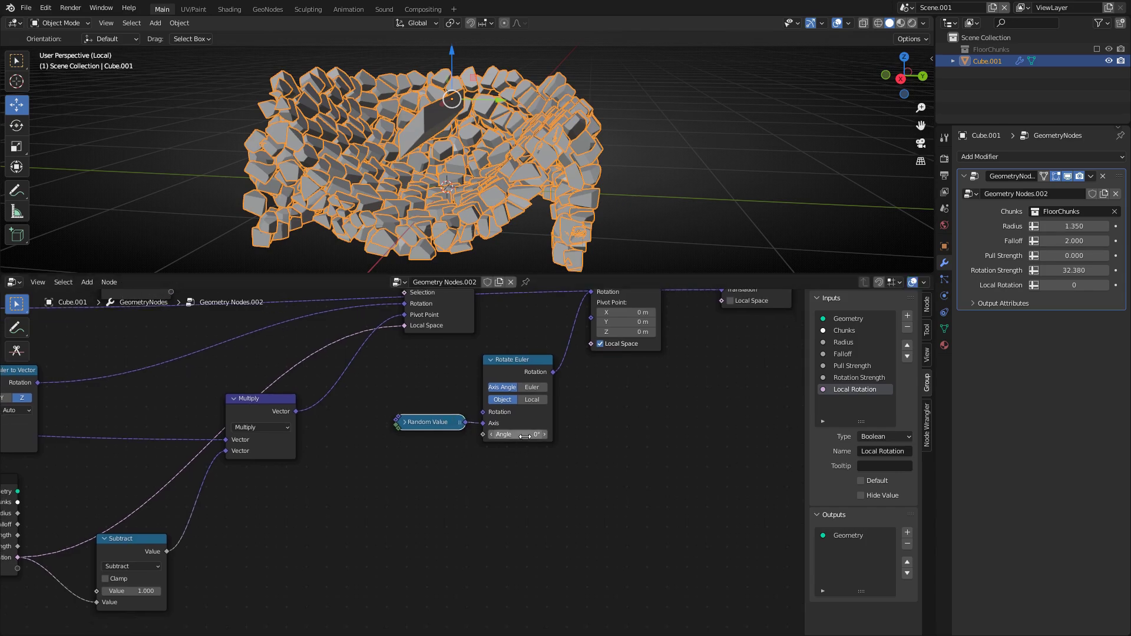
# Try a different Angle on the Rotate Euler node and undo the change
pyautogui.moveTo(511, 200); pyautogui.dragTo(503, 204, button='middle')
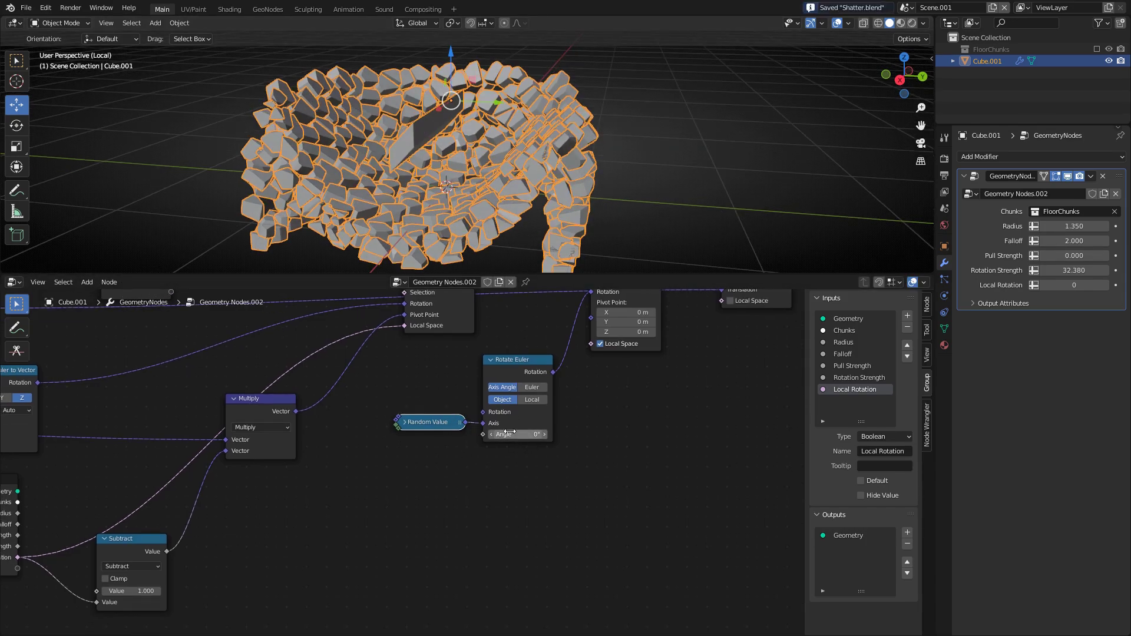
pyautogui.moveTo(519, 434); pyautogui.dragTo(548, 435)
pyautogui.hotkey('ctrl', 'z')
# Connect the Map node's Value output to the Rotate Euler node's Angle input
pyautogui.scroll(-4, 391, 436)
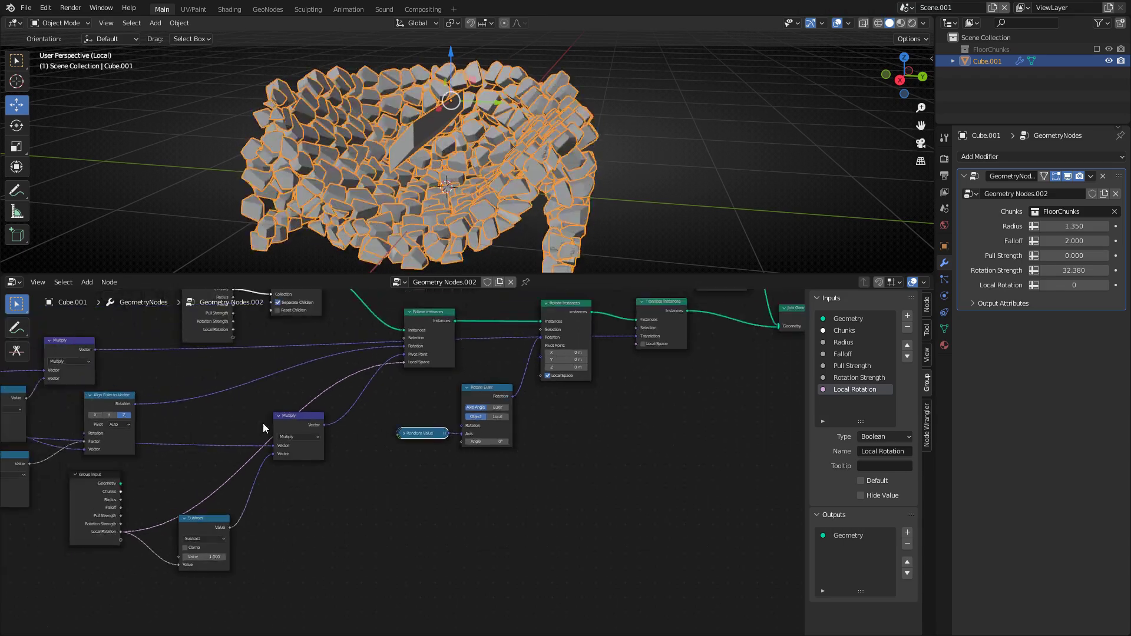
pyautogui.moveTo(262, 423); pyautogui.dragTo(540, 421, button='middle')
pyautogui.moveTo(385, 400); pyautogui.dragTo(465, 373, button='middle')
pyautogui.scroll(-1, 266, 436)
pyautogui.moveTo(253, 441); pyautogui.dragTo(139, 453, button='middle')
pyautogui.moveTo(144, 447); pyautogui.dragTo(665, 423)
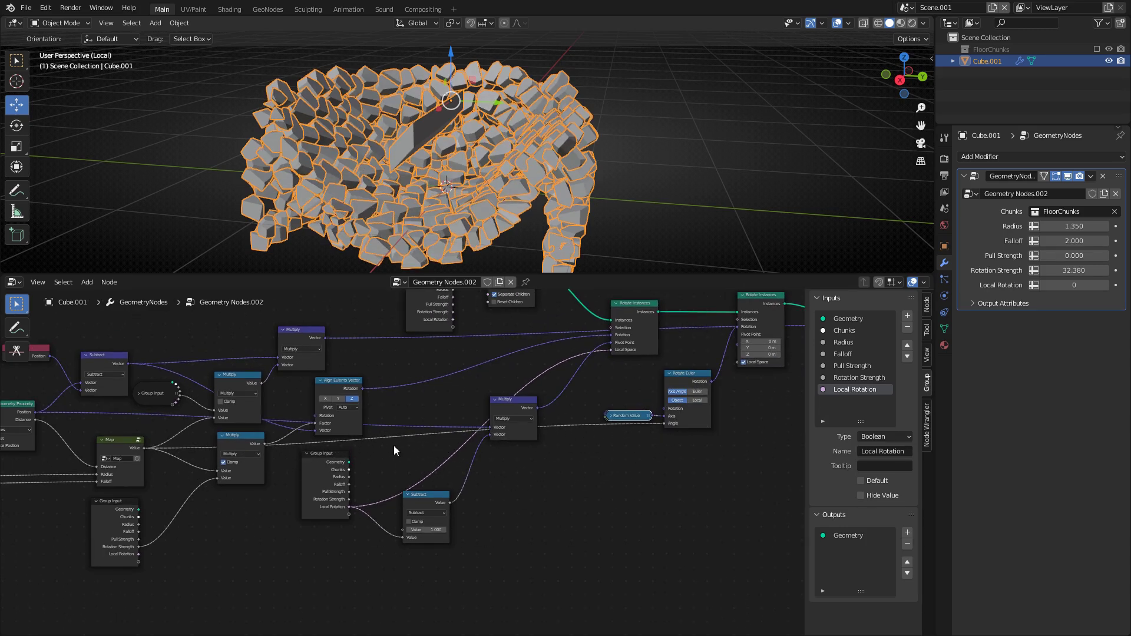
# Add two reroute points to the Map-to-Angle link and place them so the link runs below the other nodes
pyautogui.moveTo(399, 455); pyautogui.dragTo(434, 442, button='middle')
pyautogui.scroll(1, 434, 442)
pyautogui.keyDown('shift'); pyautogui.moveTo(424, 411); pyautogui.dragTo(426, 429, button='right'); pyautogui.keyUp('shift')
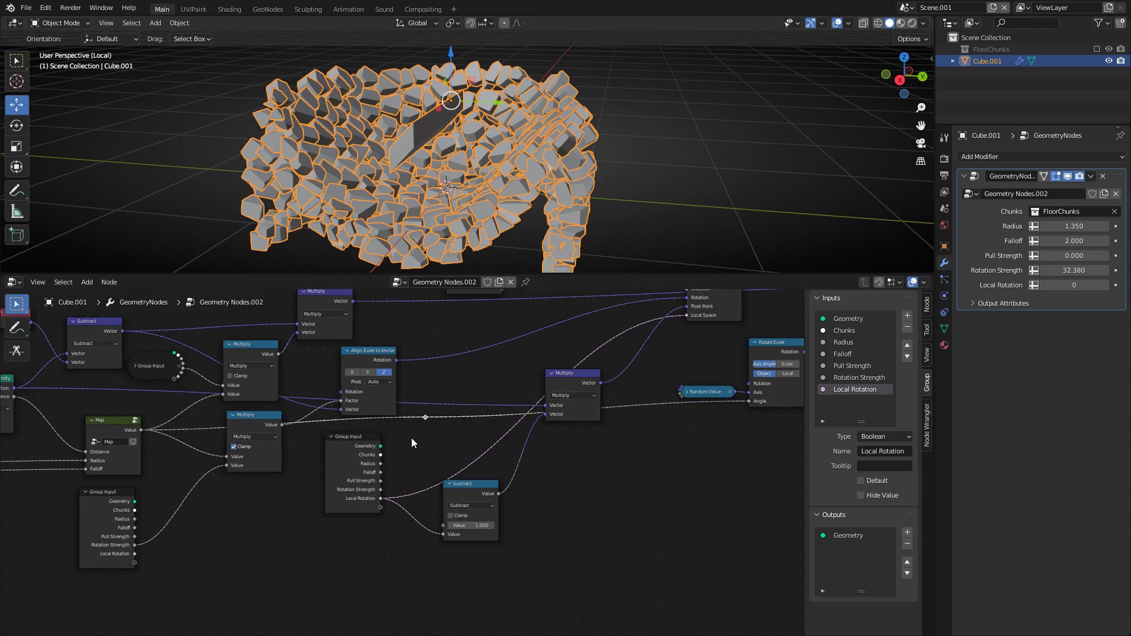
pyautogui.moveTo(426, 417); pyautogui.dragTo(201, 601)
pyautogui.keyDown('shift'); pyautogui.moveTo(559, 435); pyautogui.dragTo(588, 476, button='right'); pyautogui.keyUp('shift')
pyautogui.moveTo(581, 468); pyautogui.dragTo(659, 591)
pyautogui.moveTo(612, 455); pyautogui.dragTo(434, 471, button='middle')
pyautogui.moveTo(488, 439); pyautogui.dragTo(355, 441, button='middle')
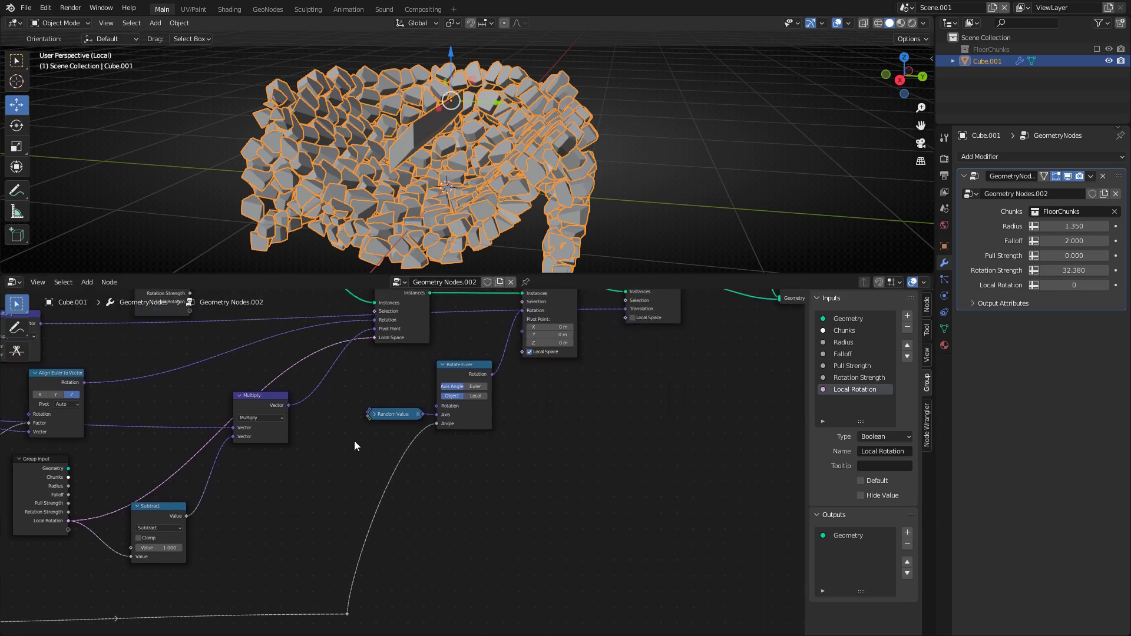
pyautogui.scroll(4, 433, 402)
pyautogui.moveTo(474, 383); pyautogui.dragTo(429, 449, button='middle')
pyautogui.moveTo(358, 446)
pyautogui.mouseDown(button='middle')
pyautogui.moveTo(460, 387)
pyautogui.moveTo(456, 338)
pyautogui.mouseUp(button='middle')
pyautogui.scroll(-2, 439, 379)
pyautogui.scroll(-2, 437, 381)
pyautogui.moveTo(403, 421); pyautogui.dragTo(438, 410, button='middle')
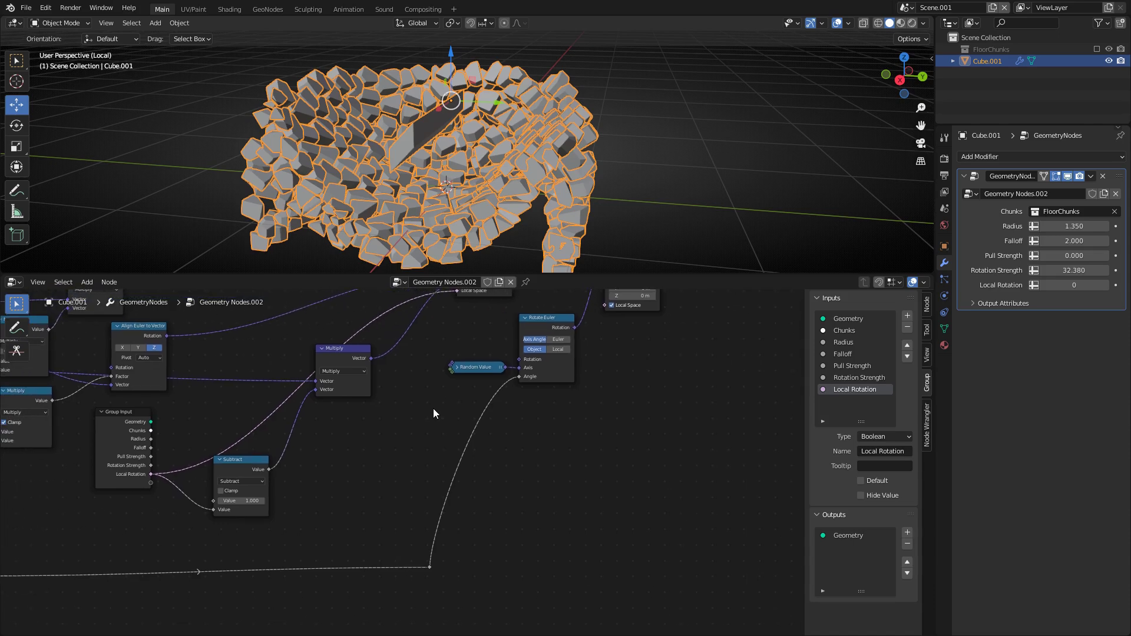
# Add a group input of type Float and name it Random Rotation
pyautogui.moveTo(441, 410); pyautogui.dragTo(529, 424, button='middle')
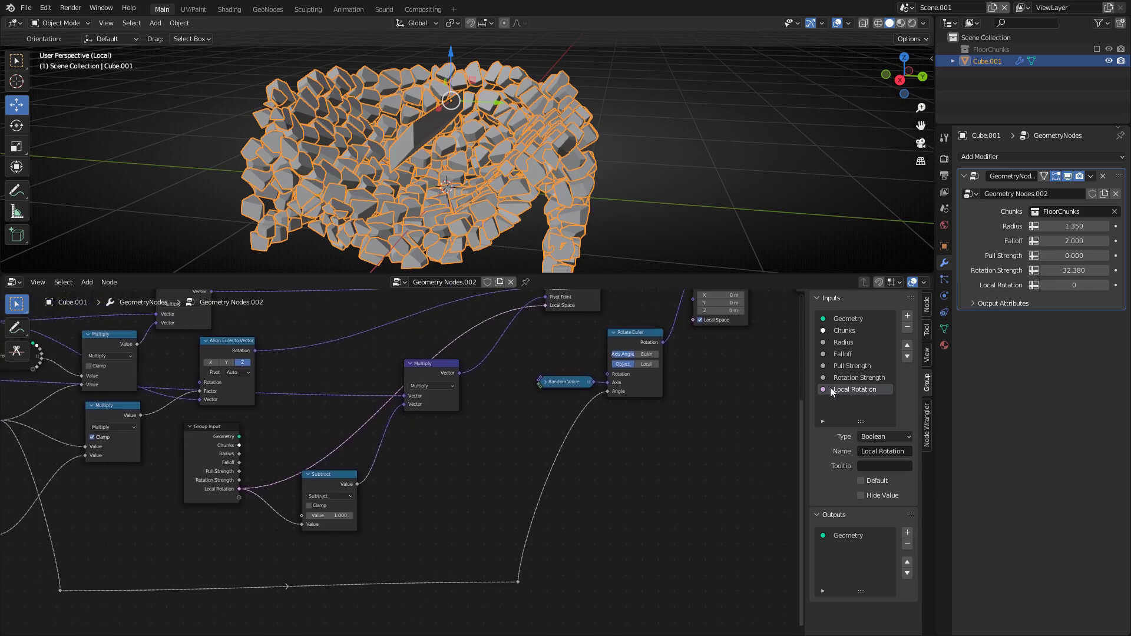
pyautogui.click(908, 315)
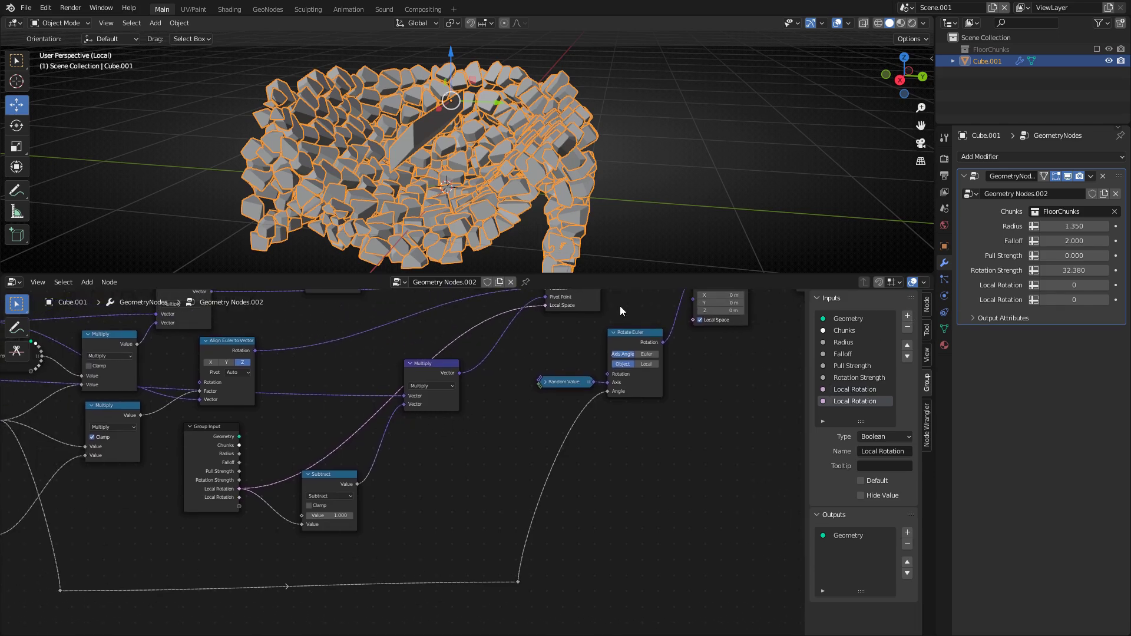
pyautogui.click(883, 436)
pyautogui.click(883, 554)
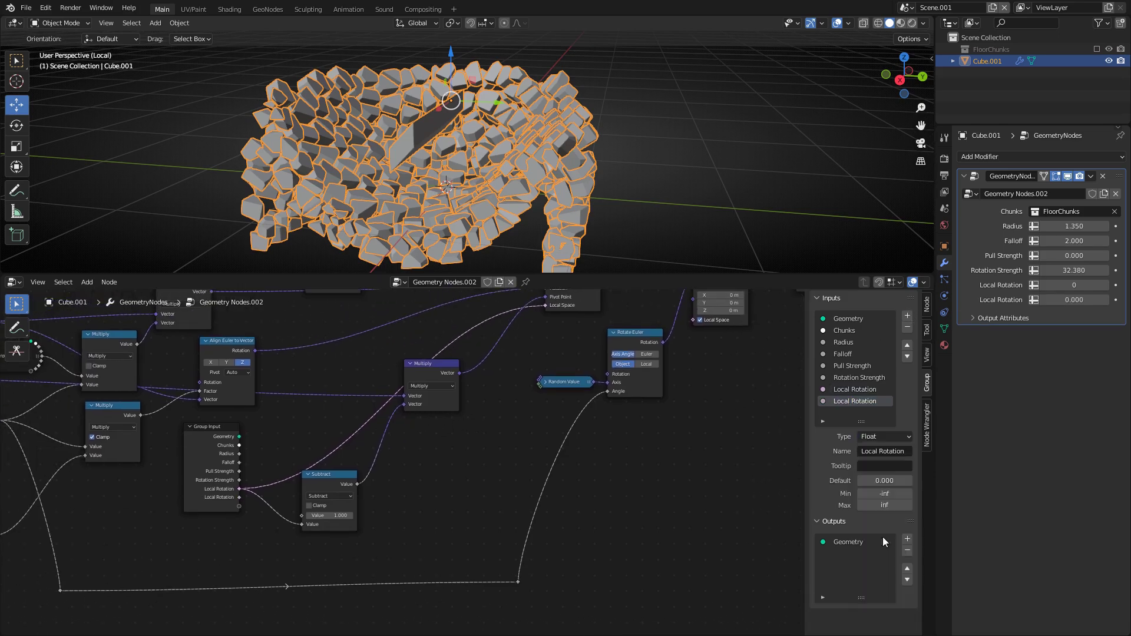
pyautogui.doubleClick(851, 402)
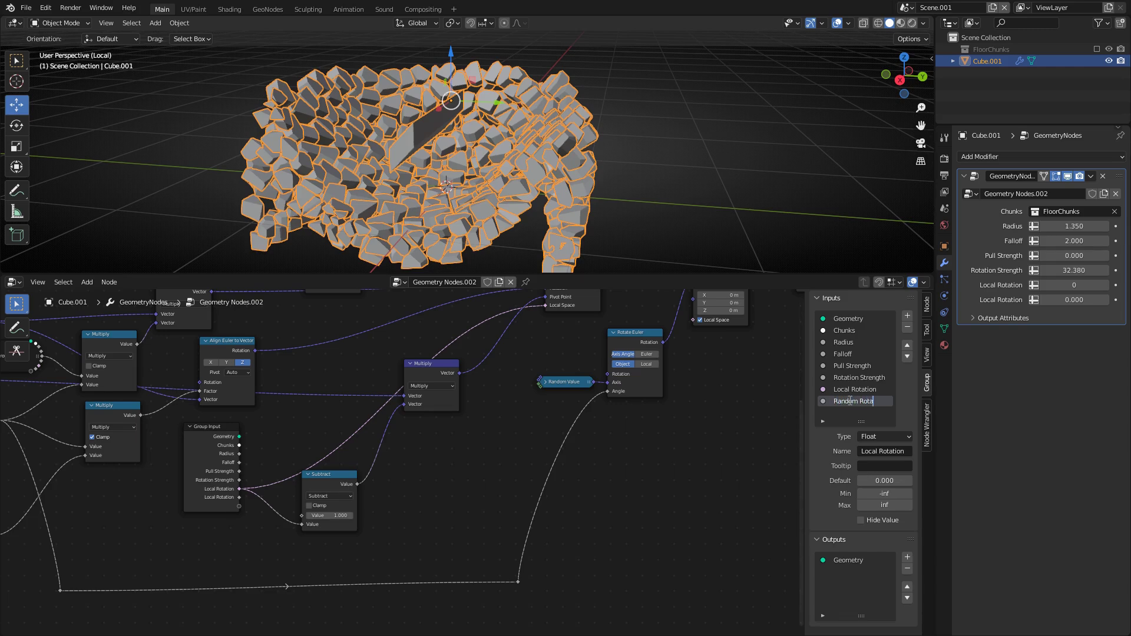
# Move the Group Input node near the Subtract node down and left, and shift the Subtract node slightly right
pyautogui.moveTo(264, 445); pyautogui.dragTo(469, 390, button='middle')
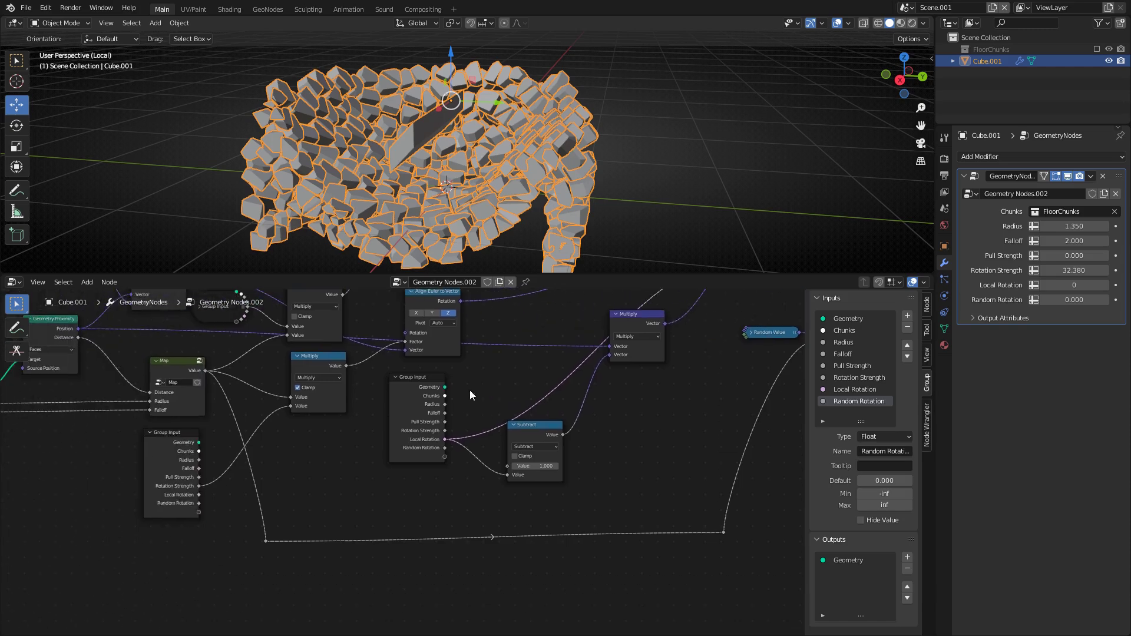
pyautogui.moveTo(426, 375); pyautogui.dragTo(405, 401)
pyautogui.moveTo(461, 443); pyautogui.dragTo(427, 398, button='middle')
pyautogui.scroll(1, 426, 399)
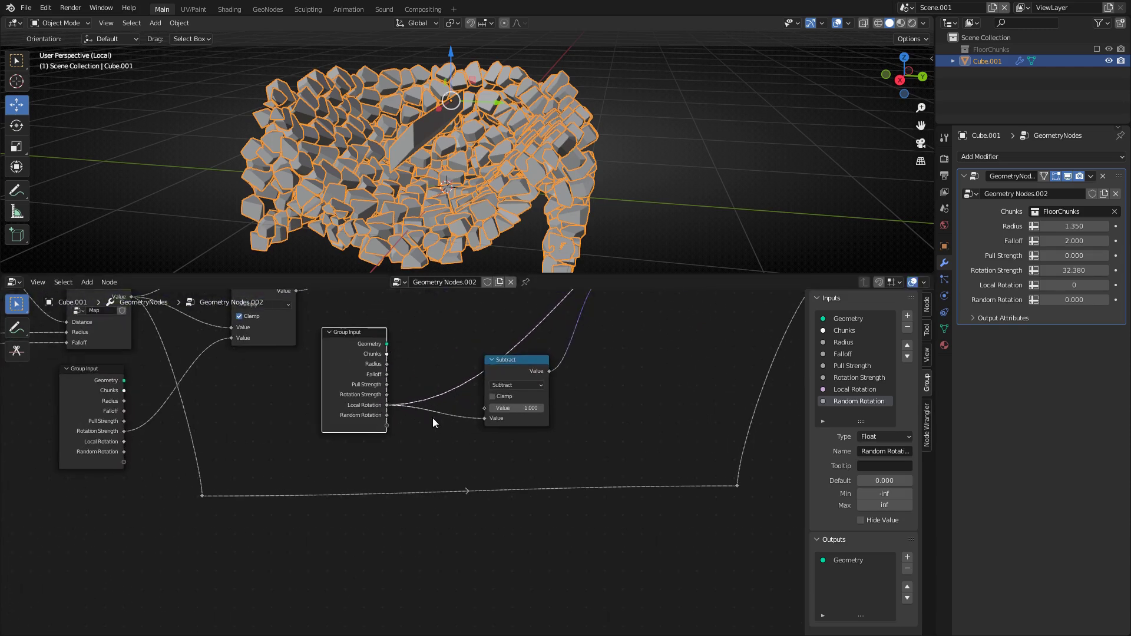
pyautogui.moveTo(512, 374); pyautogui.dragTo(538, 372)
# Duplicate the Subtract node onto the rerouted Angle link, switch the copy to Multiply and connect Random Rotation to its second Value
pyautogui.hotkey('shift', 'd')
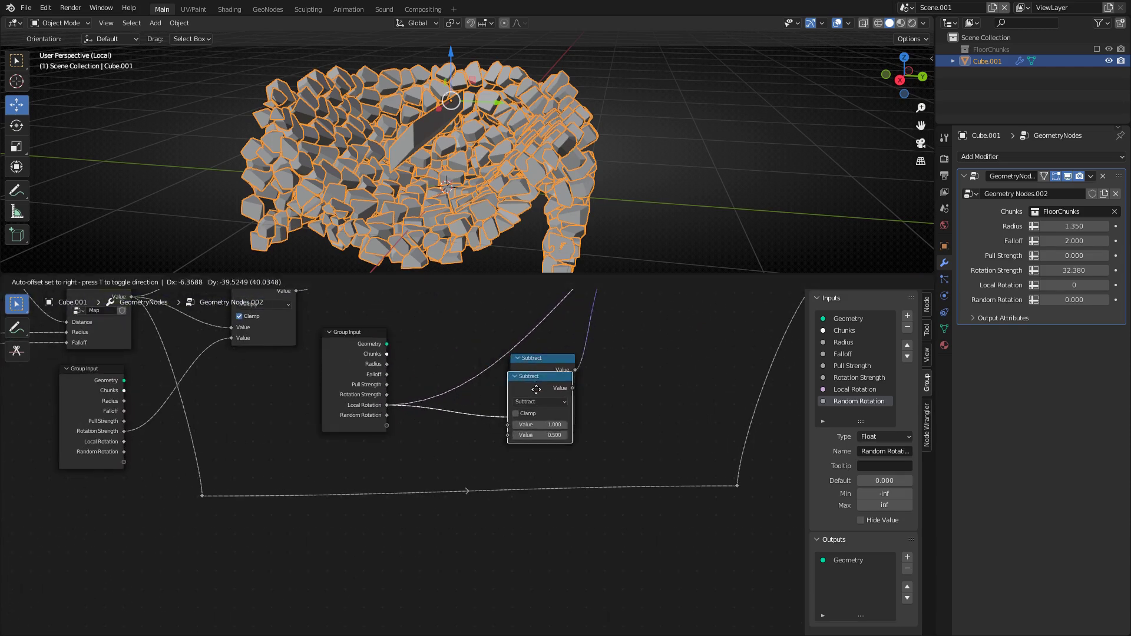
pyautogui.click(520, 460)
pyautogui.click(519, 482)
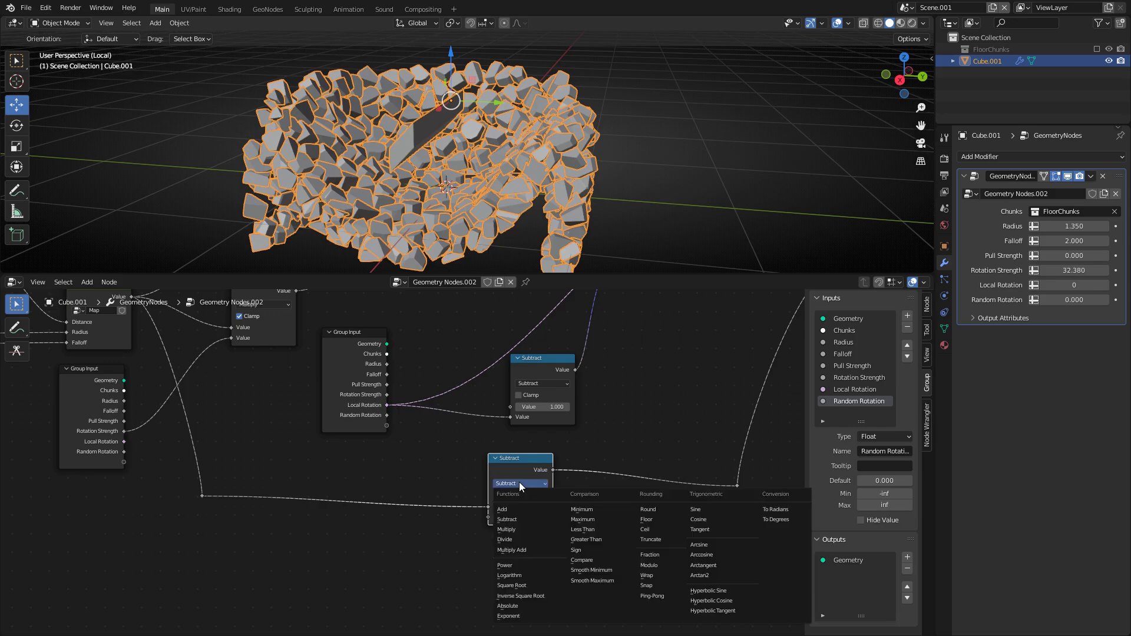
pyautogui.click(512, 533)
pyautogui.moveTo(387, 415); pyautogui.dragTo(487, 517)
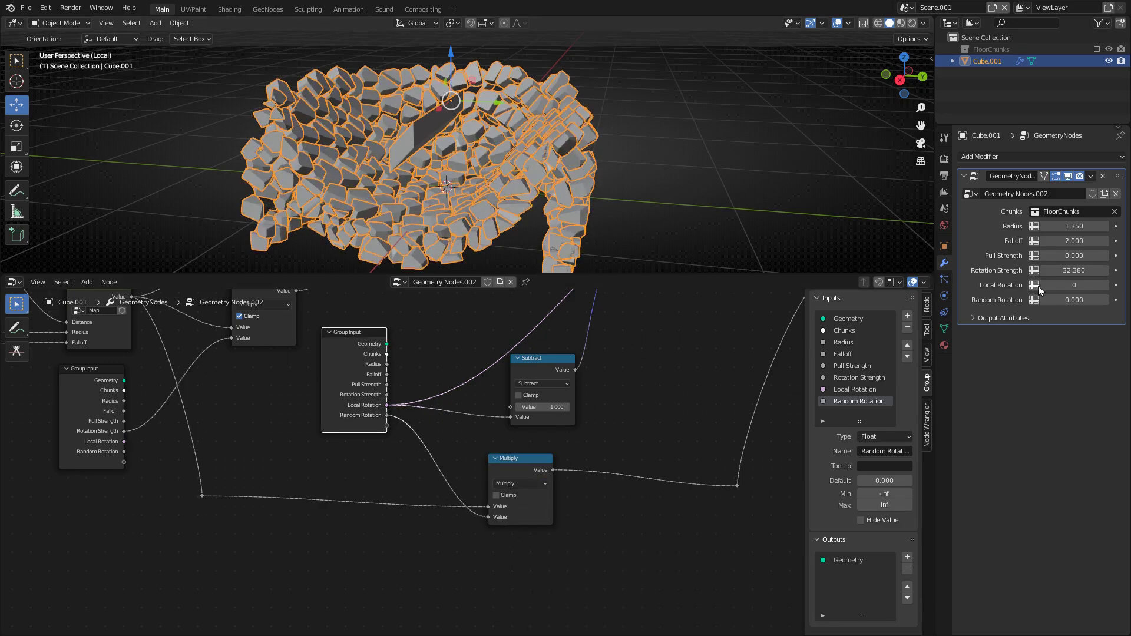
# Set the modifier's Random Rotation to 10.33, Rotation Strength to 2.08 and Radius to 1.15
pyautogui.moveTo(1064, 300); pyautogui.dragTo(1084, 300)
pyautogui.moveTo(1074, 300)
pyautogui.mouseDown()
pyautogui.moveTo(1056, 300)
pyautogui.moveTo(1069, 300)
pyautogui.mouseUp()
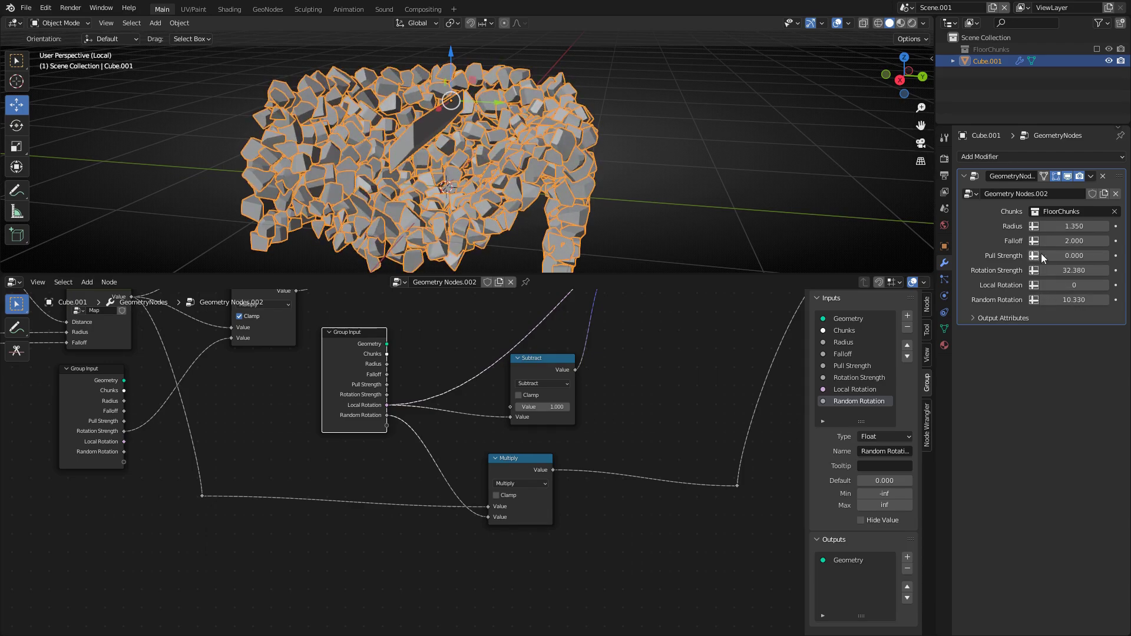
pyautogui.moveTo(1067, 266); pyautogui.dragTo(1009, 266)
pyautogui.moveTo(633, 166); pyautogui.dragTo(641, 176, button='middle')
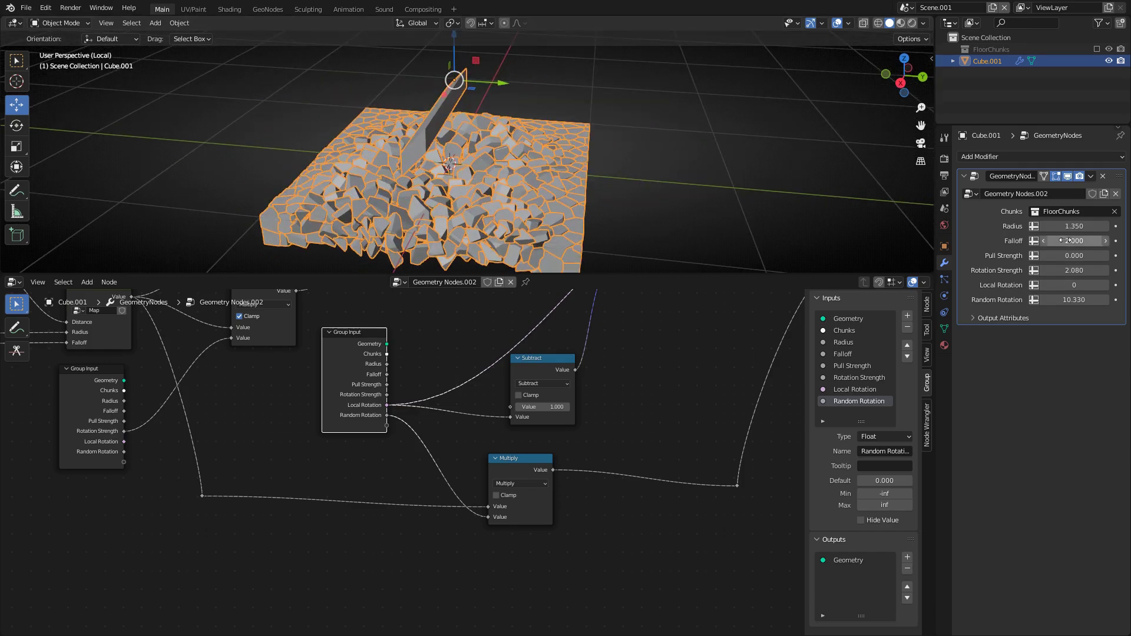
pyautogui.moveTo(1074, 226); pyautogui.dragTo(1039, 227)
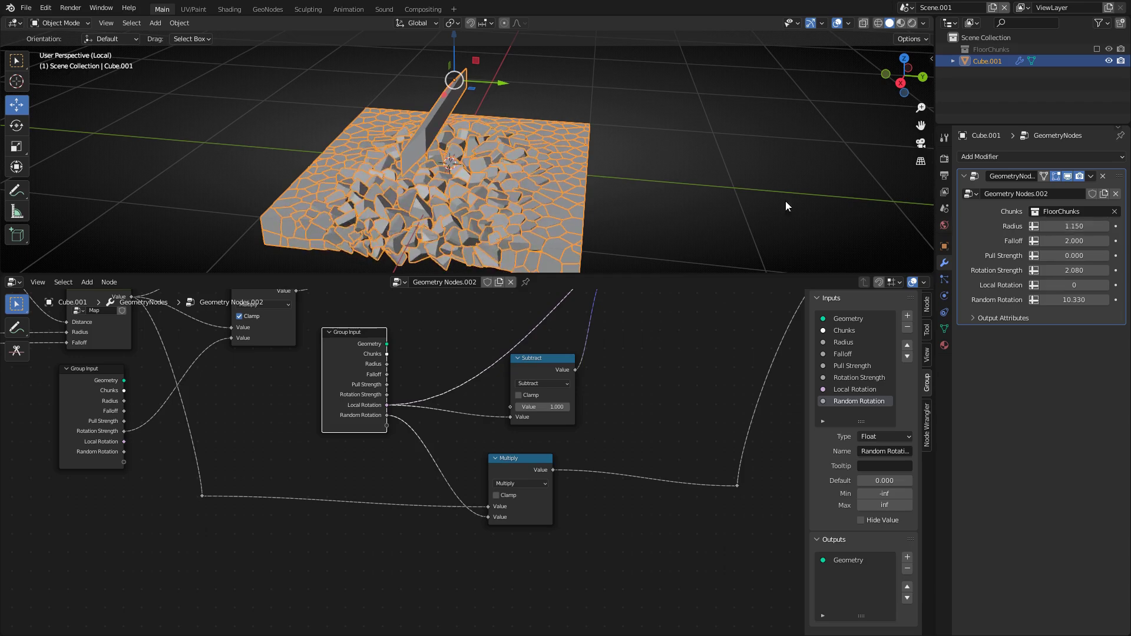
# Hide the viewport overlays and set the modifier's Random Rotation to 8.25
pyautogui.moveTo(621, 147); pyautogui.dragTo(604, 163, button='middle')
pyautogui.hotkey('shift', 'alt', 'z')
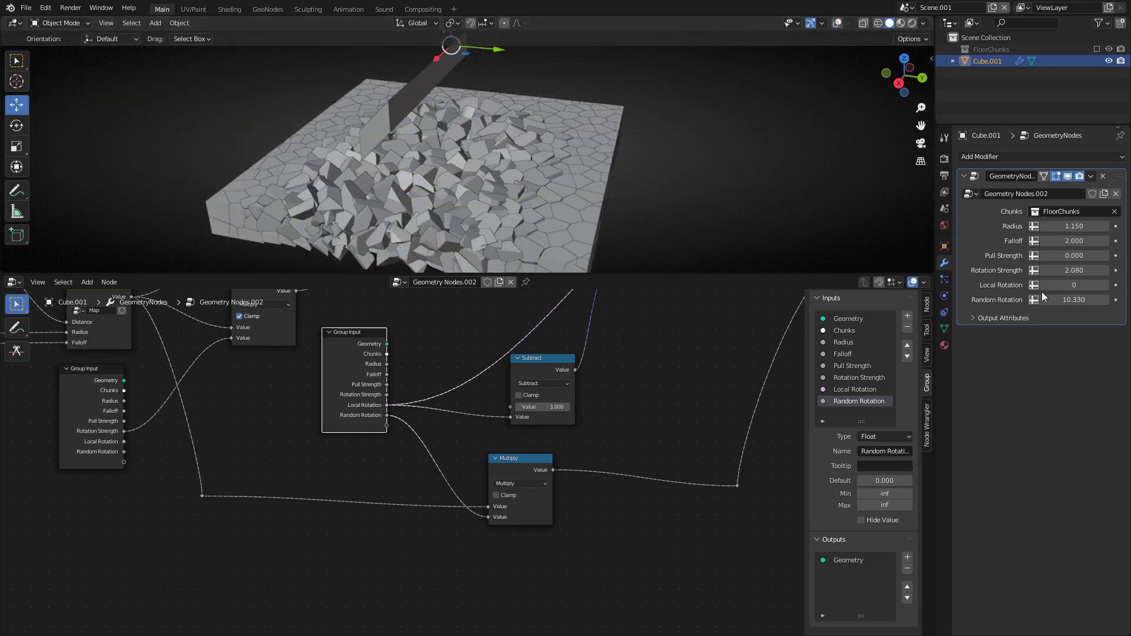
pyautogui.moveTo(1043, 296)
pyautogui.mouseDown()
pyautogui.moveTo(1004, 297)
pyautogui.moveTo(1037, 296)
pyautogui.mouseUp()
# Save the Shatter.blend file
pyautogui.scroll(-3, 578, 389)
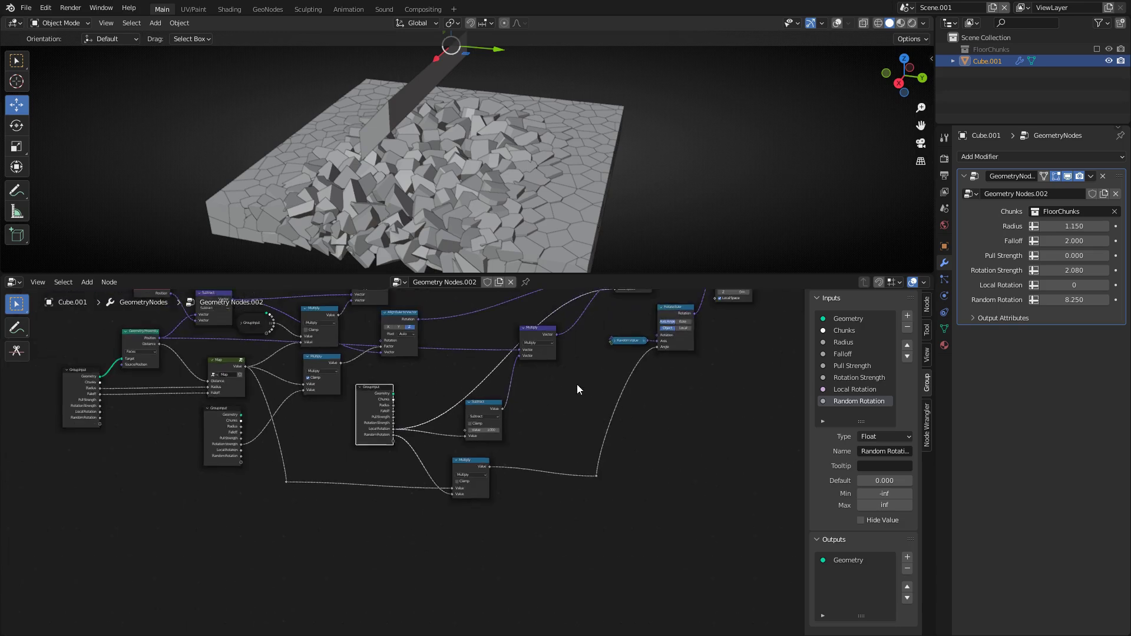
pyautogui.moveTo(578, 384); pyautogui.dragTo(374, 456, button='middle')
pyautogui.hotkey('ctrl', 's')
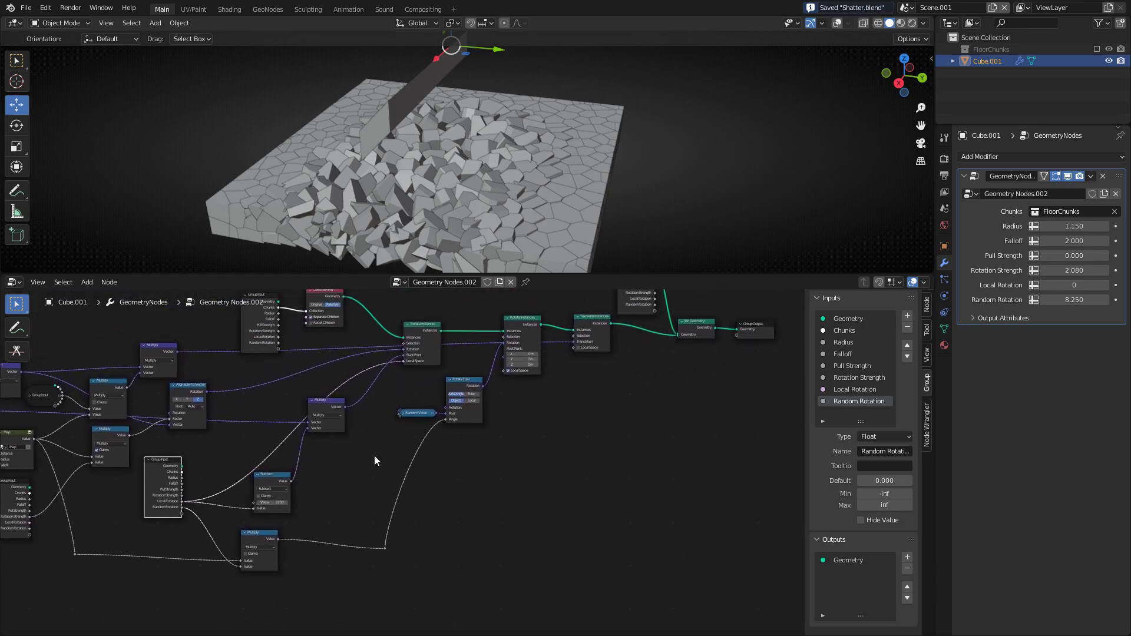
pyautogui.moveTo(471, 398); pyautogui.dragTo(456, 400, button='middle')
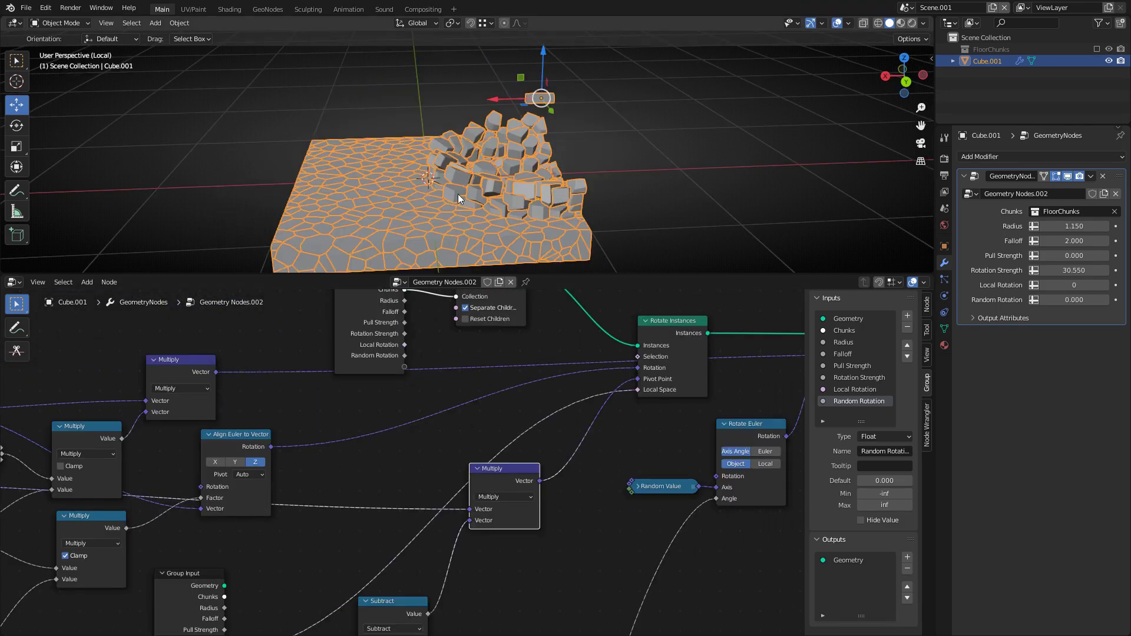
# Lengthen the bar above the chunks by moving its end face along the X axis in Edit Mode, and save the file
pyautogui.moveTo(459, 198); pyautogui.dragTo(495, 209, button='middle')
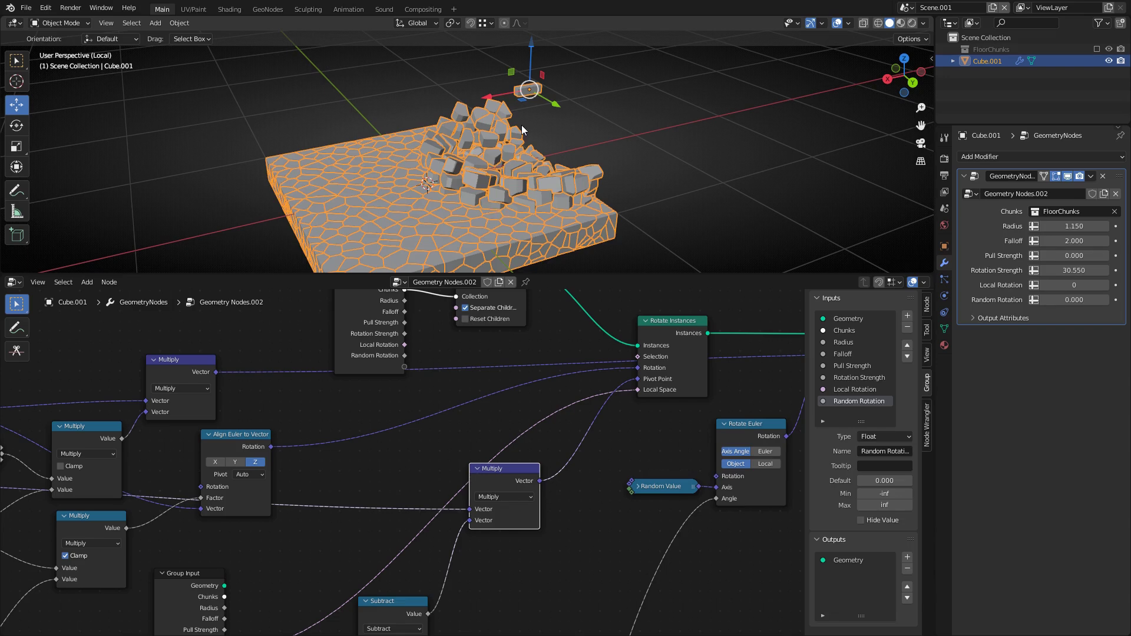
pyautogui.press('Tab')
pyautogui.moveTo(516, 90); pyautogui.dragTo(351, 126)
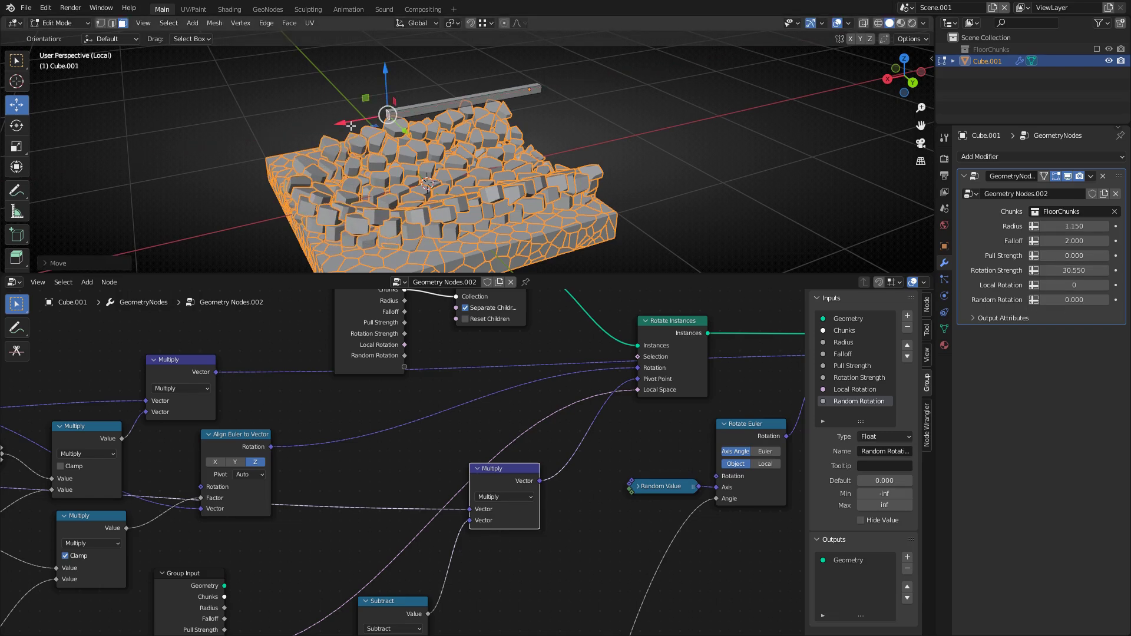
pyautogui.press('g')
pyautogui.press('x')
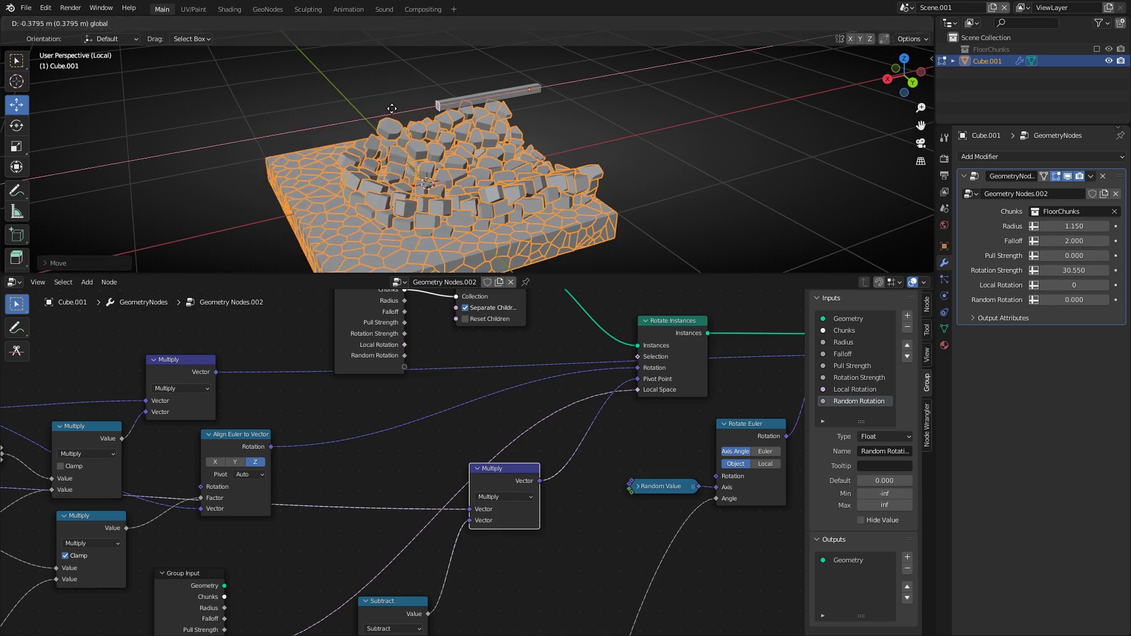
pyautogui.click(411, 132)
pyautogui.press('Tab')
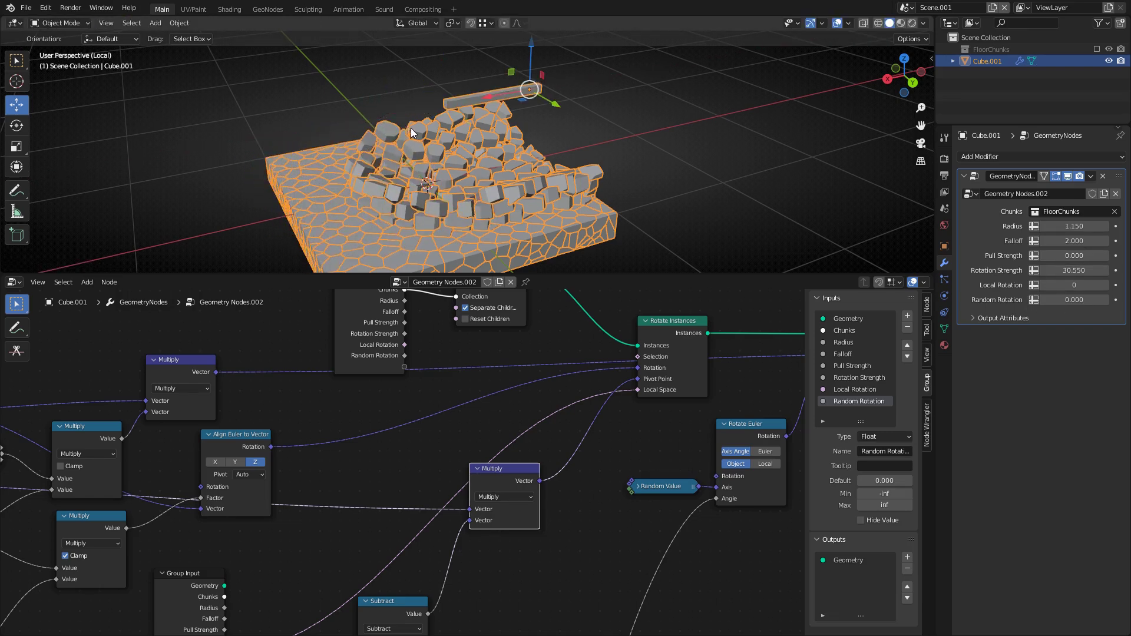
pyautogui.moveTo(602, 398); pyautogui.dragTo(505, 437, button='middle')
pyautogui.hotkey('ctrl', 's')
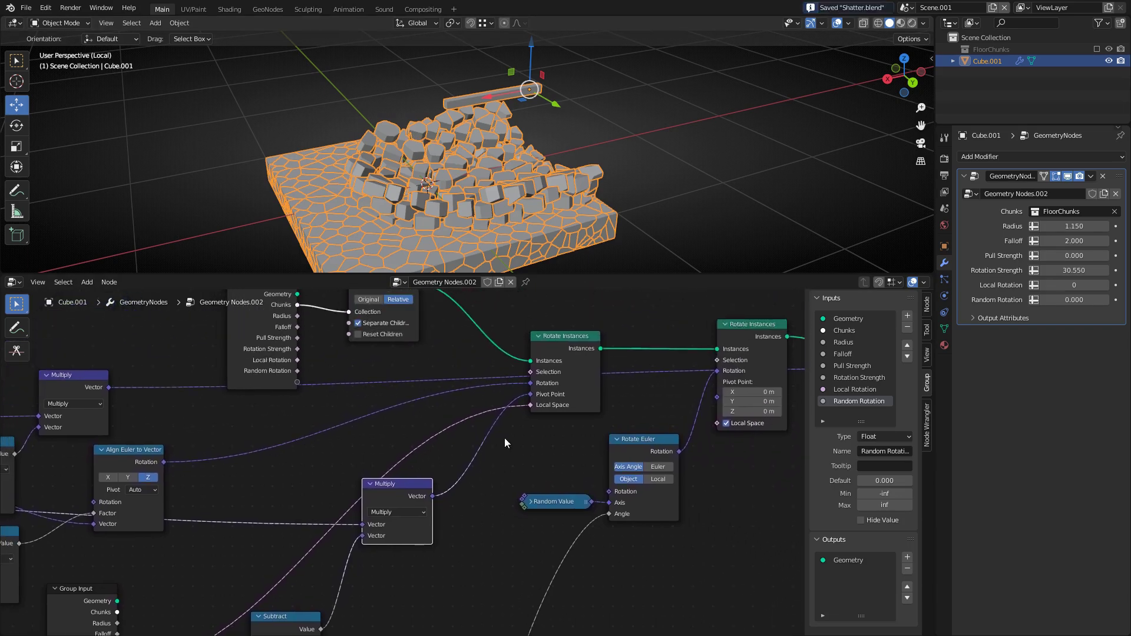
# Disconnect the Multiply node from the first Rotate Instances node's Pivot Point and extend the bar's end face along the X axis in Edit Mode
pyautogui.moveTo(535, 390); pyautogui.dragTo(504, 462)
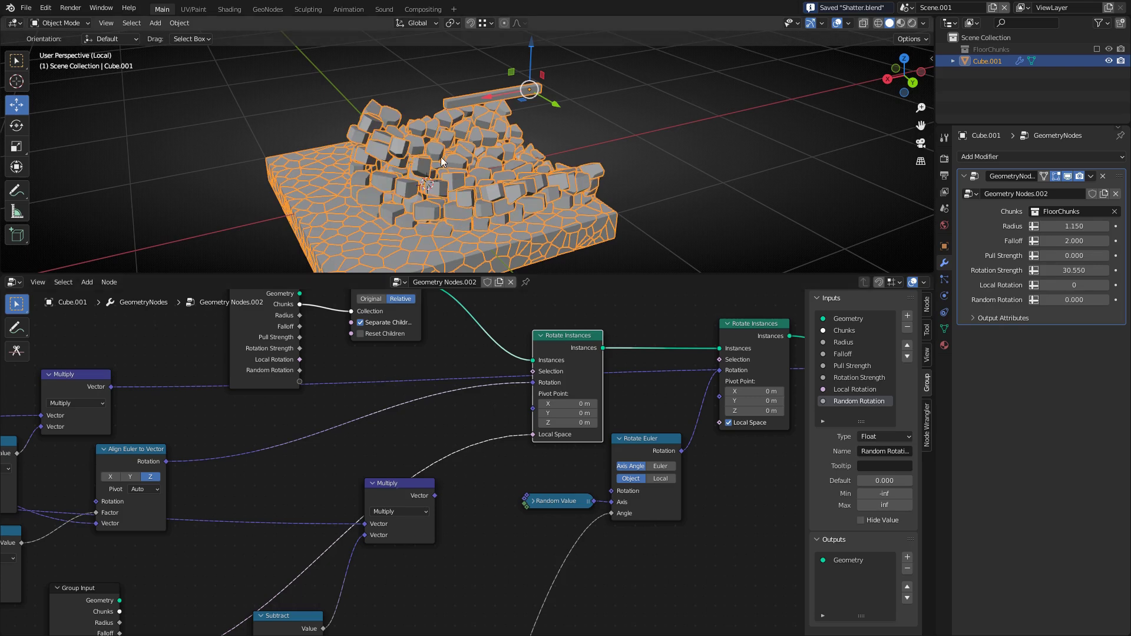
pyautogui.press('Tab')
pyautogui.moveTo(409, 109); pyautogui.dragTo(333, 172)
pyautogui.moveTo(333, 172); pyautogui.dragTo(299, 149, button='middle')
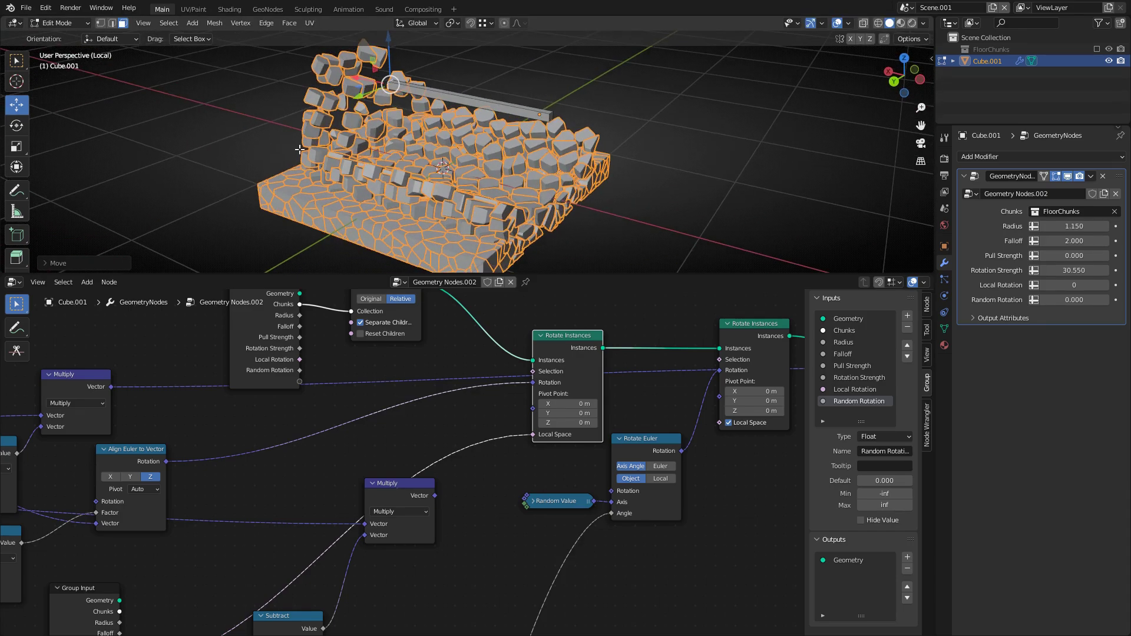
pyautogui.moveTo(360, 87); pyautogui.dragTo(462, 122, button='middle')
pyautogui.press('Tab')
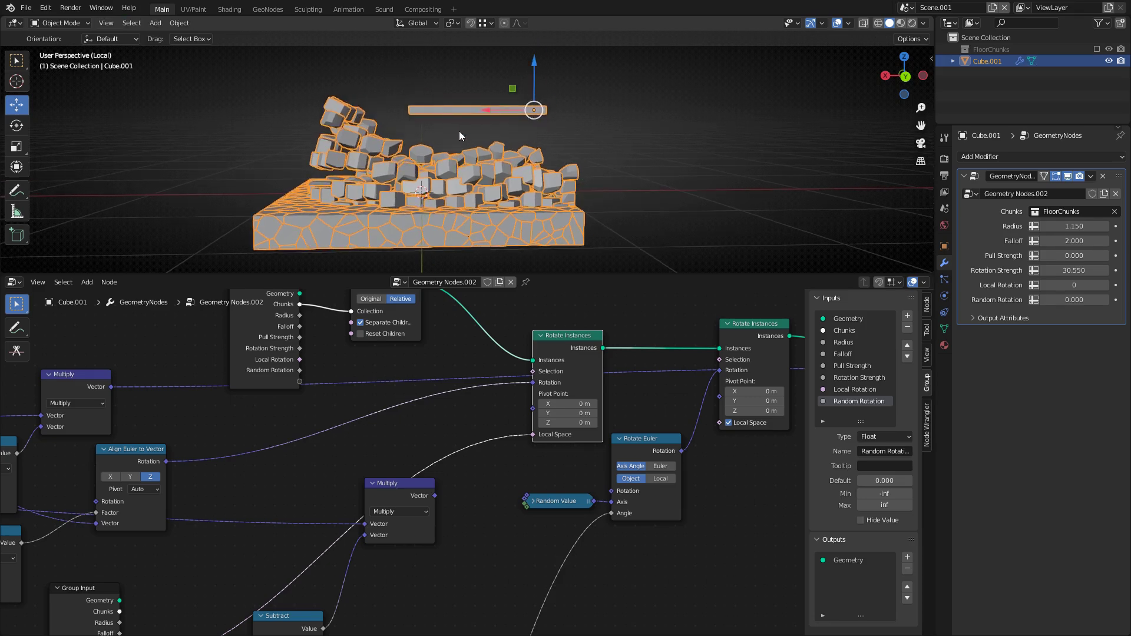
# Shorten the bar above the chunks by moving its end face back along the X axis in Edit Mode
pyautogui.press('Tab')
pyautogui.moveTo(364, 111); pyautogui.dragTo(452, 109)
pyautogui.press('Tab')
pyautogui.moveTo(433, 99); pyautogui.dragTo(426, 94, button='middle')
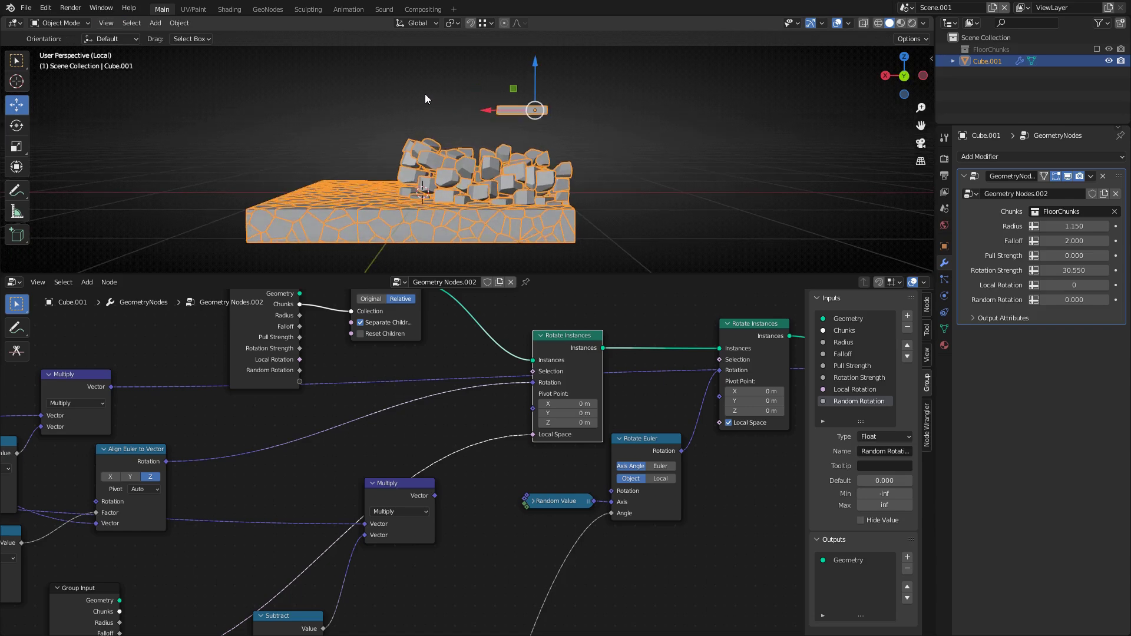
# Lengthen the shortened bar by pulling its end face out along the X axis in Edit Mode
pyautogui.press('Tab')
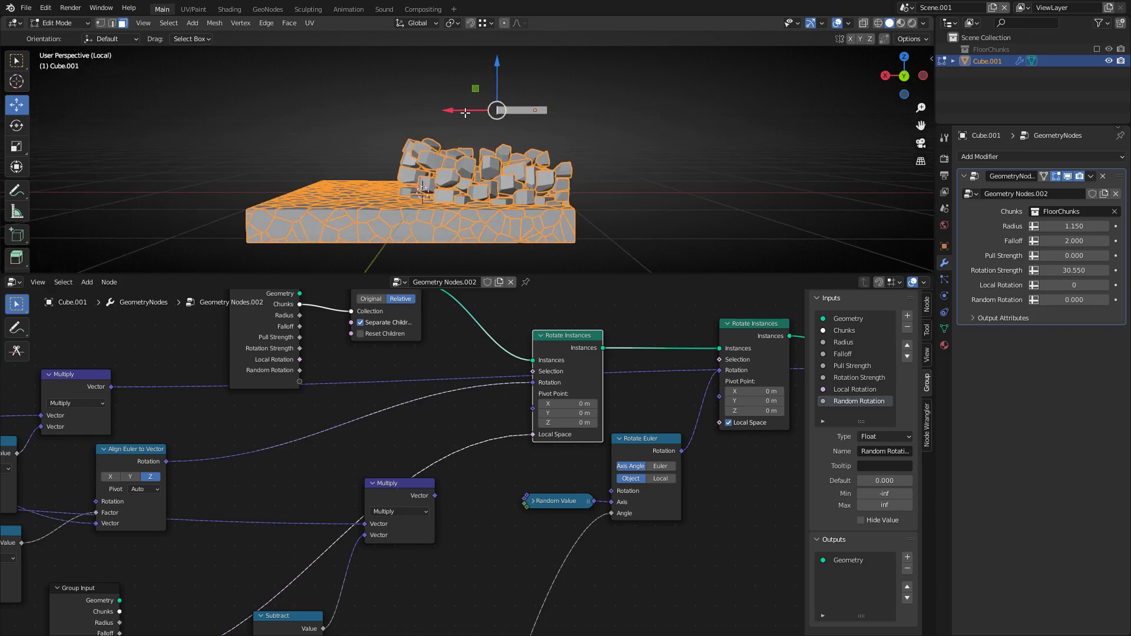
pyautogui.moveTo(465, 113); pyautogui.dragTo(386, 112)
pyautogui.scroll(1, 475, 170)
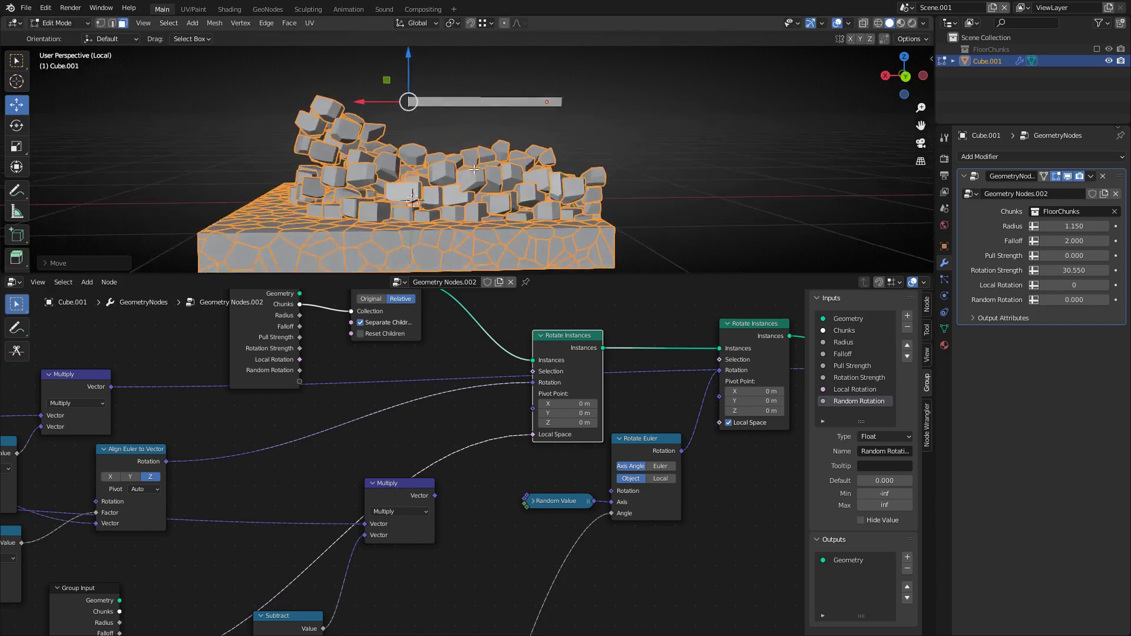
pyautogui.press('Tab')
pyautogui.moveTo(474, 170); pyautogui.dragTo(494, 186, button='middle')
# Add a Boolean group input named Geometry Rotation directly below Local Rotation
pyautogui.moveTo(697, 443); pyautogui.dragTo(654, 436, button='middle')
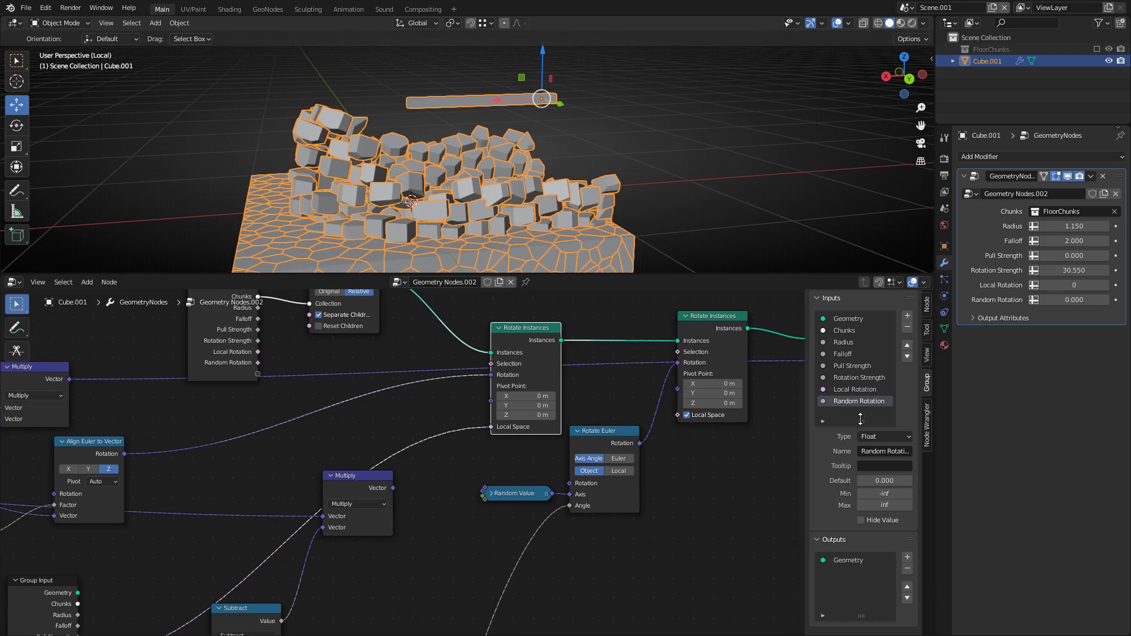
pyautogui.moveTo(860, 418); pyautogui.dragTo(860, 466)
pyautogui.click(855, 390)
pyautogui.moveTo(623, 374)
pyautogui.mouseDown(button='middle')
pyautogui.moveTo(595, 356)
pyautogui.moveTo(623, 377)
pyautogui.mouseUp(button='middle')
pyautogui.click(907, 317)
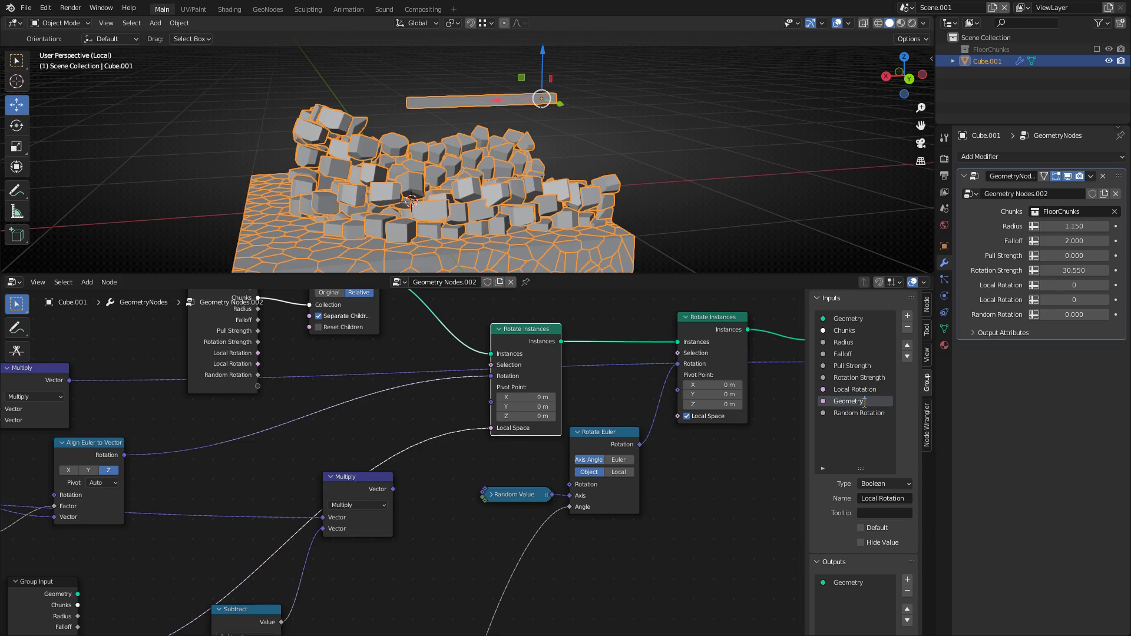
pyautogui.press('Return')
# Connect the vector Multiply node to the first Rotate Instances node's Pivot Point and reposition the Multiply and Subtract nodes
pyautogui.scroll(-4, 471, 407)
pyautogui.moveTo(393, 432); pyautogui.dragTo(504, 374, button='middle')
pyautogui.moveTo(499, 413); pyautogui.dragTo(505, 433)
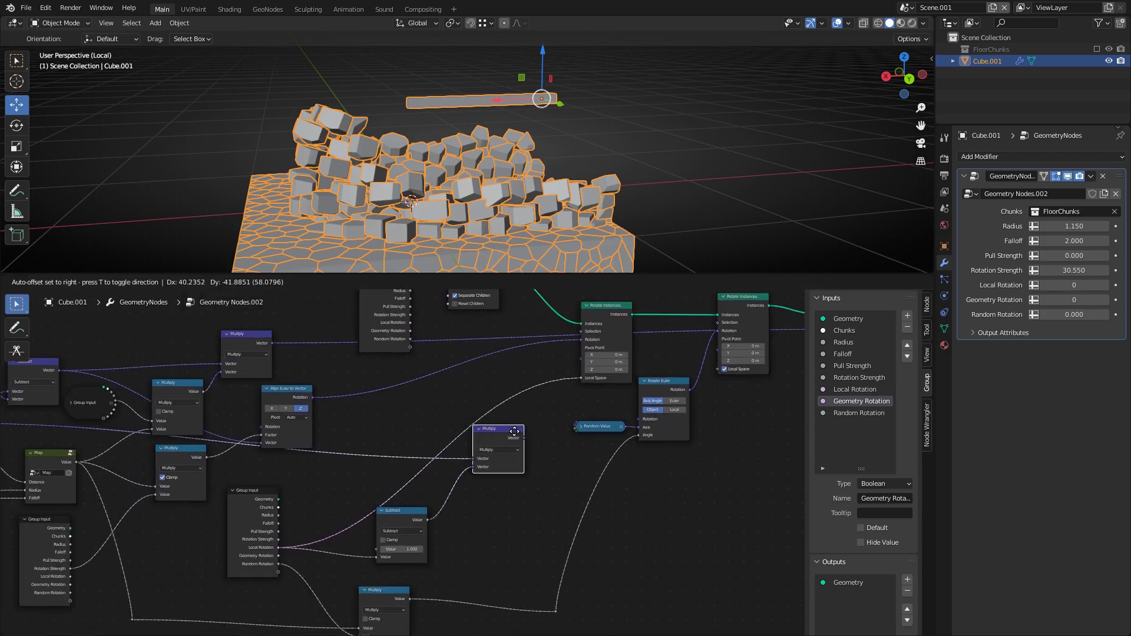
pyautogui.scroll(2, 540, 436)
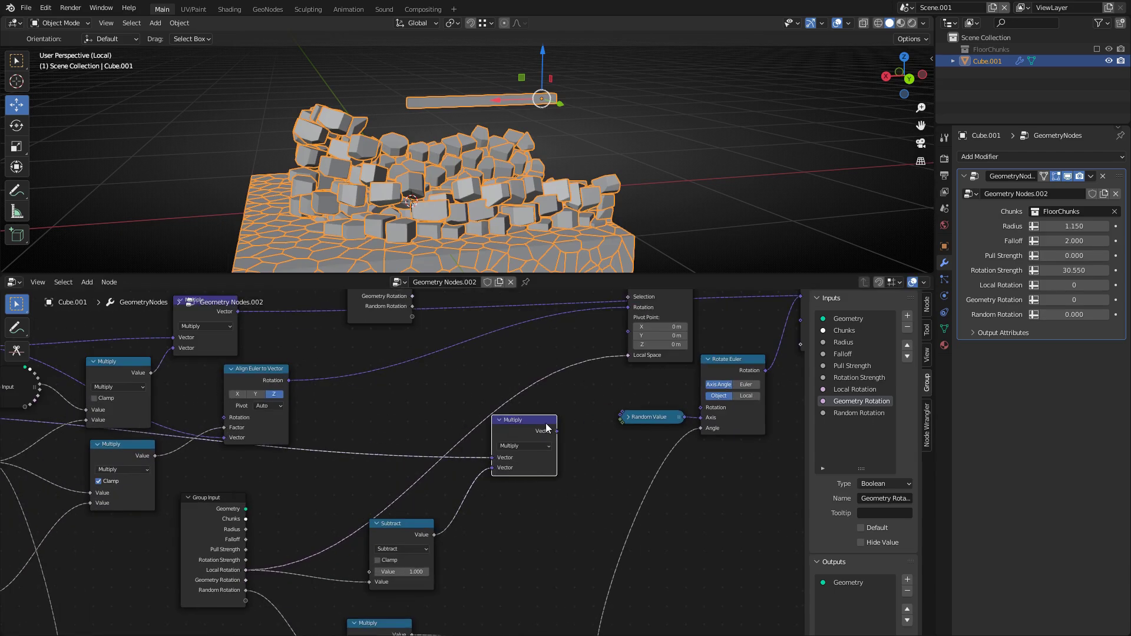
pyautogui.moveTo(596, 352); pyautogui.dragTo(628, 331)
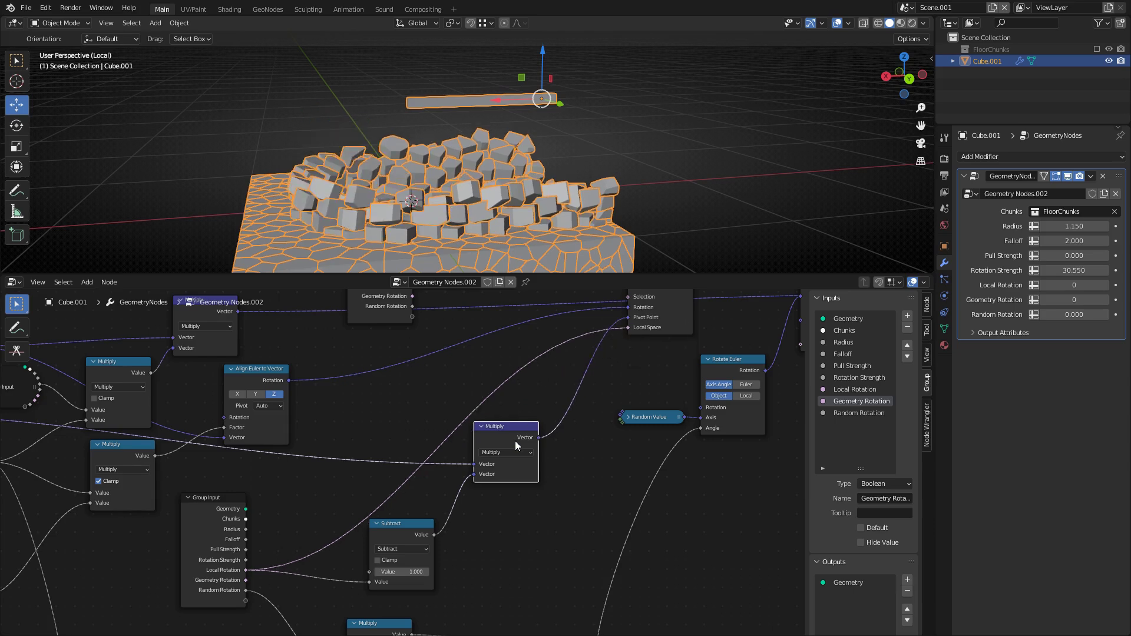
pyautogui.moveTo(520, 433); pyautogui.dragTo(502, 452)
pyautogui.moveTo(408, 526); pyautogui.dragTo(394, 526)
pyautogui.moveTo(365, 424); pyautogui.dragTo(476, 432, button='middle')
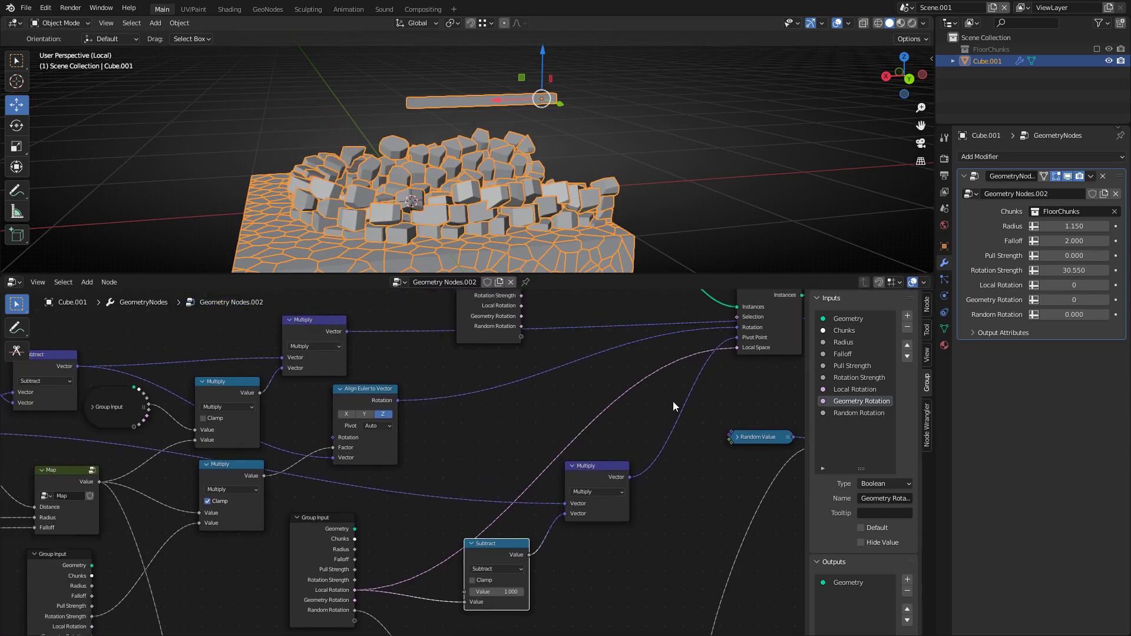
# Duplicate the vector Multiply node, insert the copy before Pivot Point, and link Geometry Rotation to its second input
pyautogui.moveTo(607, 470); pyautogui.dragTo(604, 478)
pyautogui.moveTo(605, 478); pyautogui.dragTo(473, 429, button='middle')
pyautogui.hotkey('shift', 'd')
pyautogui.click(554, 361)
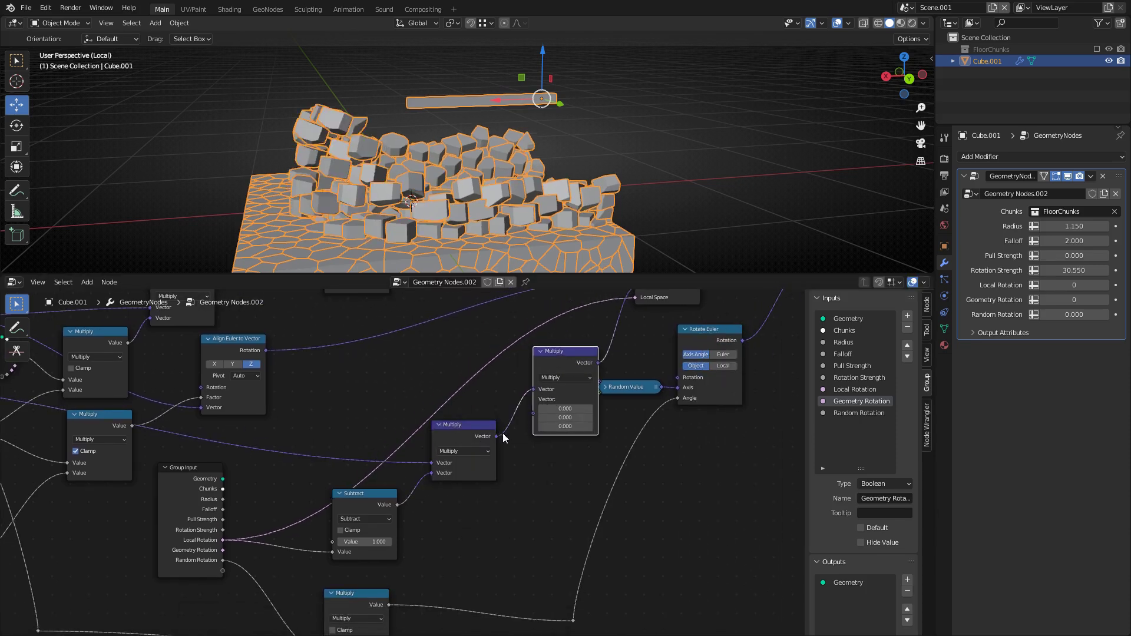
pyautogui.moveTo(356, 445); pyautogui.dragTo(401, 432, button='middle')
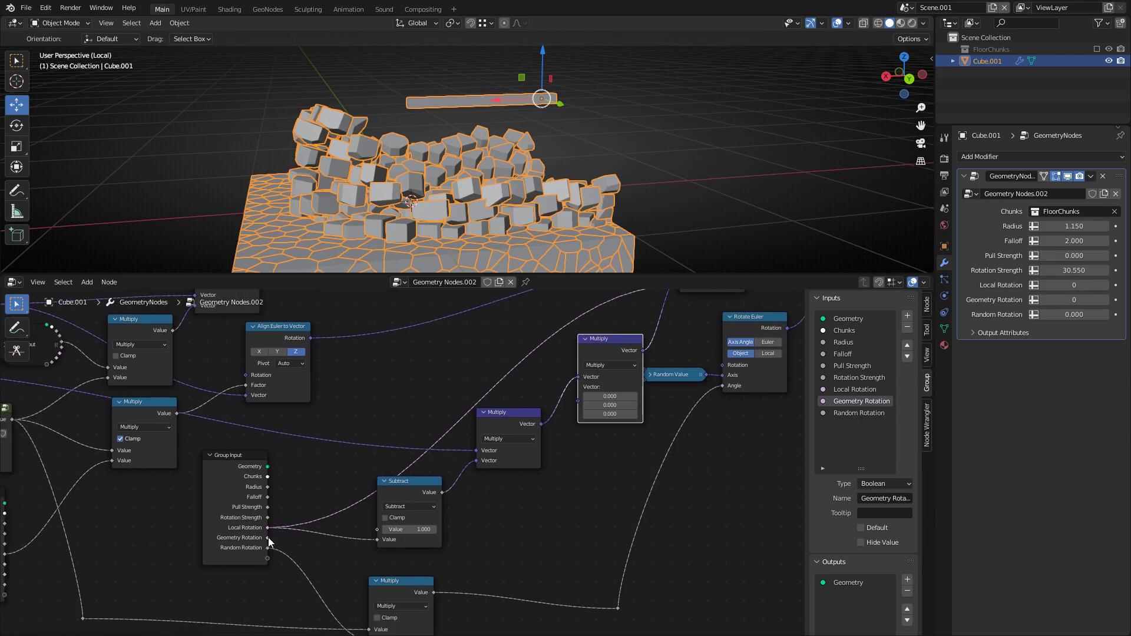
pyautogui.moveTo(267, 537); pyautogui.dragTo(581, 401)
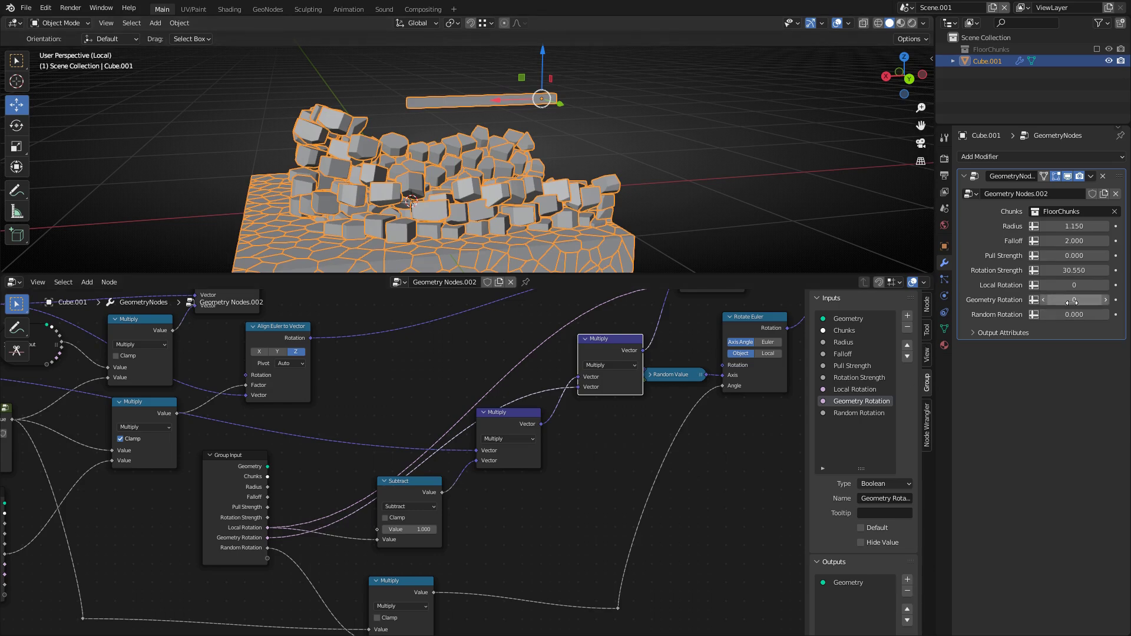
# Set the modifier's Geometry Rotation to 1 and move the bar's end face along the X axis in Edit Mode
pyautogui.moveTo(1073, 300); pyautogui.dragTo(1084, 300)
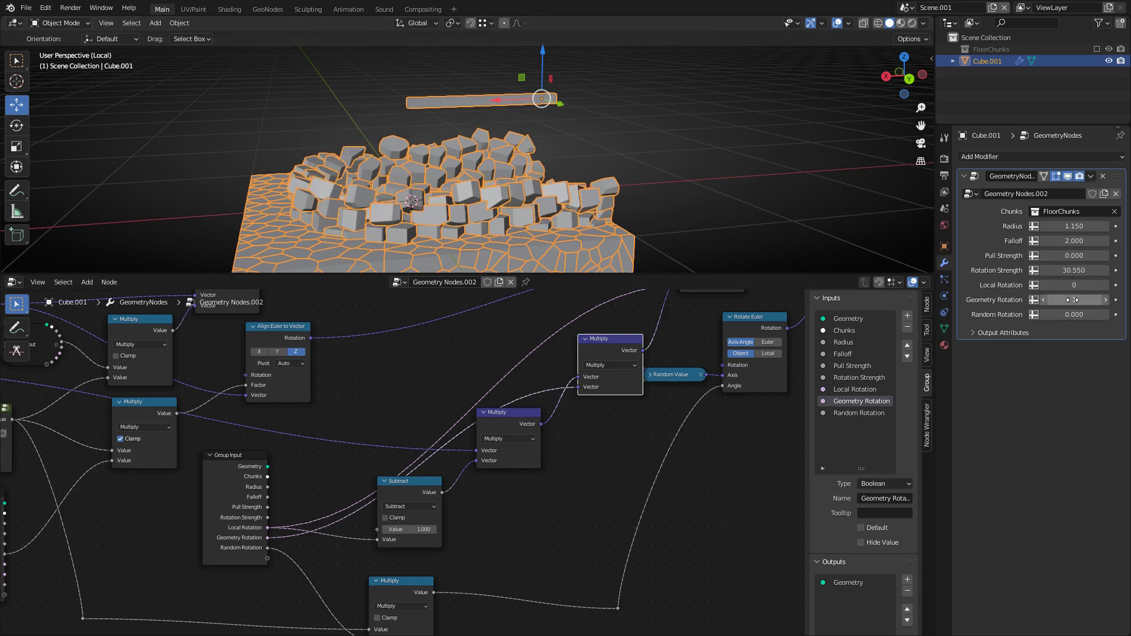
pyautogui.press('Tab')
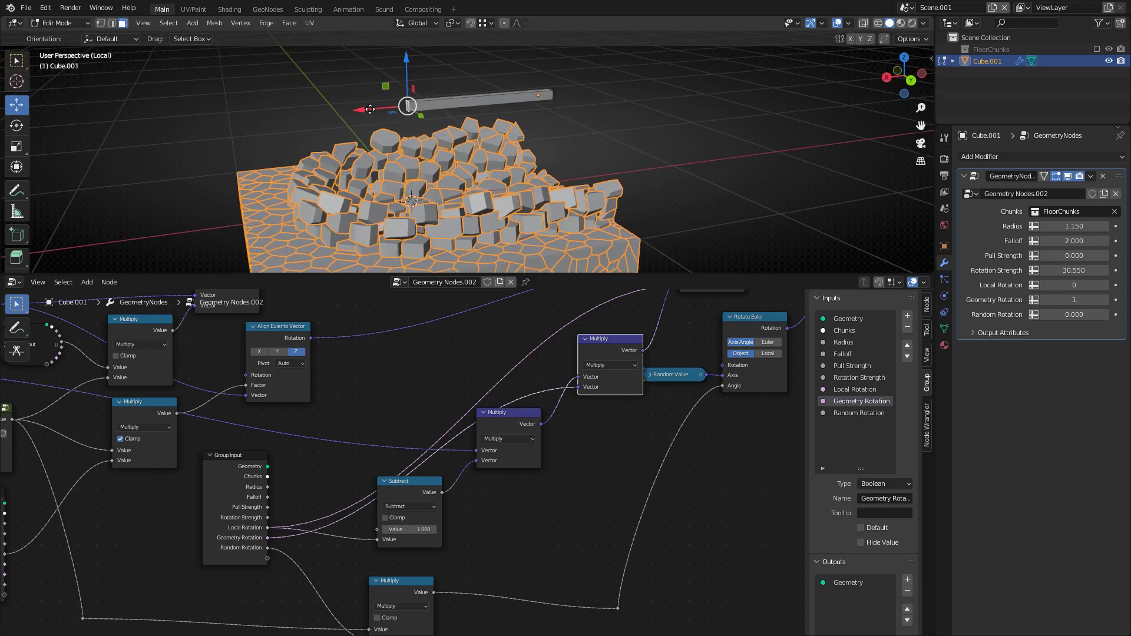
pyautogui.moveTo(370, 109); pyautogui.dragTo(321, 129)
# Tidy the node tree by repositioning the new vector Multiply node, the Map node and the upper math Multiply node
pyautogui.moveTo(596, 353); pyautogui.dragTo(578, 357)
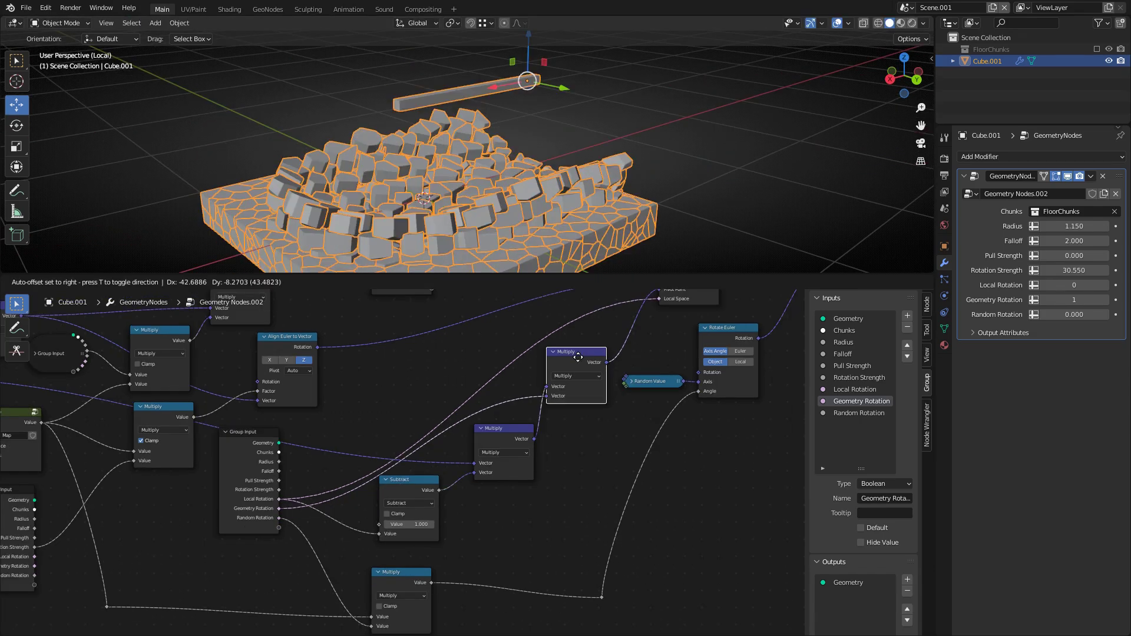
pyautogui.scroll(-4, 549, 404)
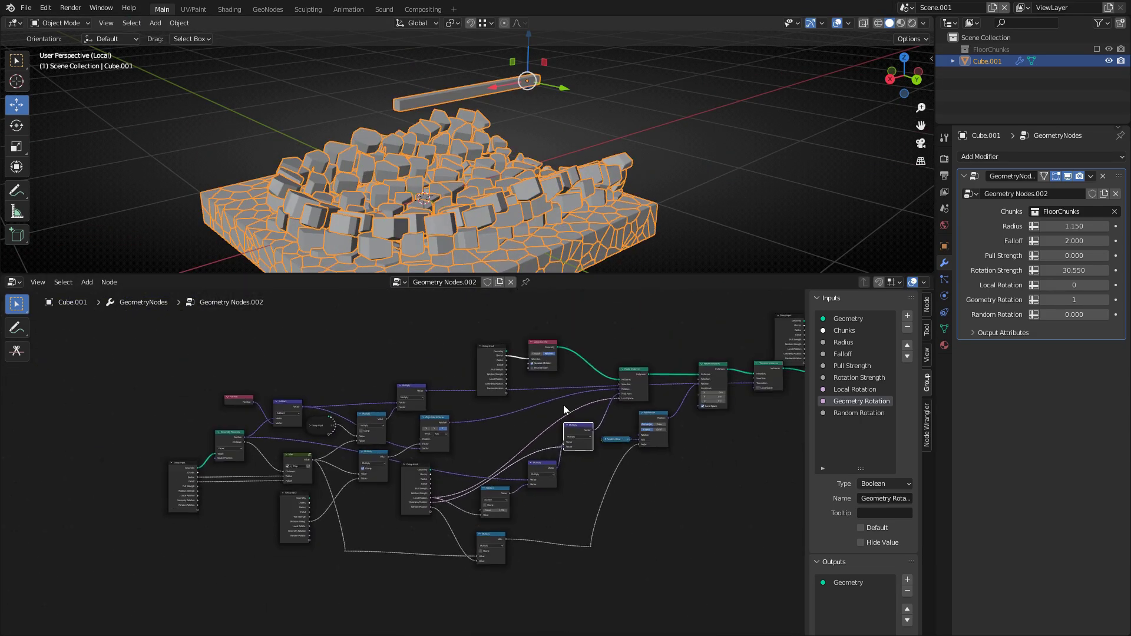
pyautogui.moveTo(564, 405); pyautogui.dragTo(451, 412, button='middle')
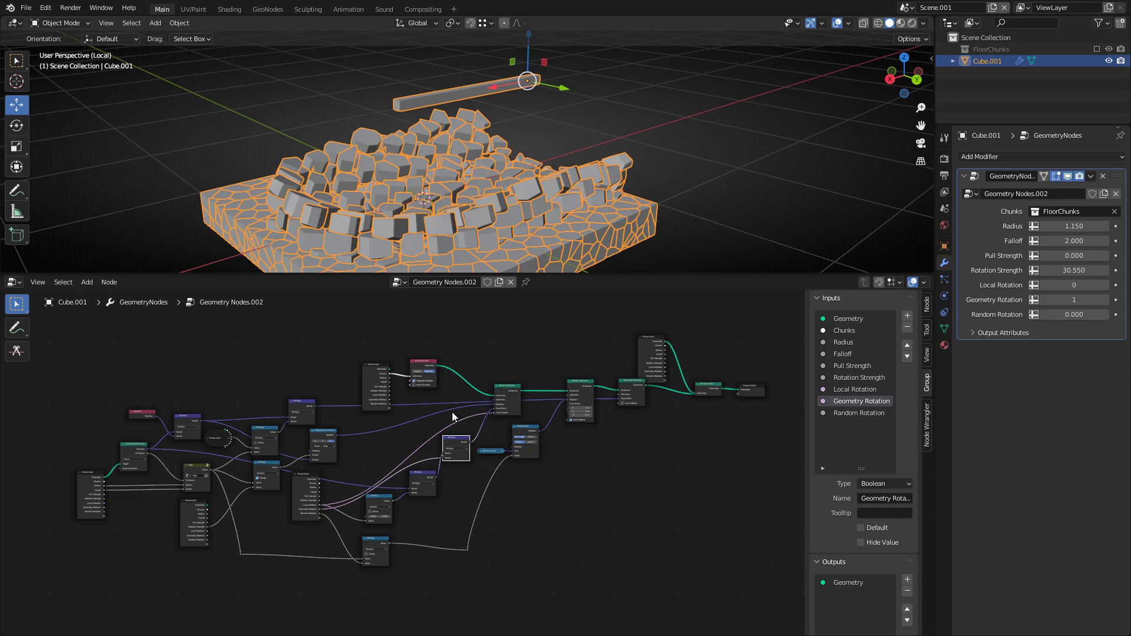
pyautogui.scroll(3, 441, 418)
pyautogui.scroll(3, 448, 435)
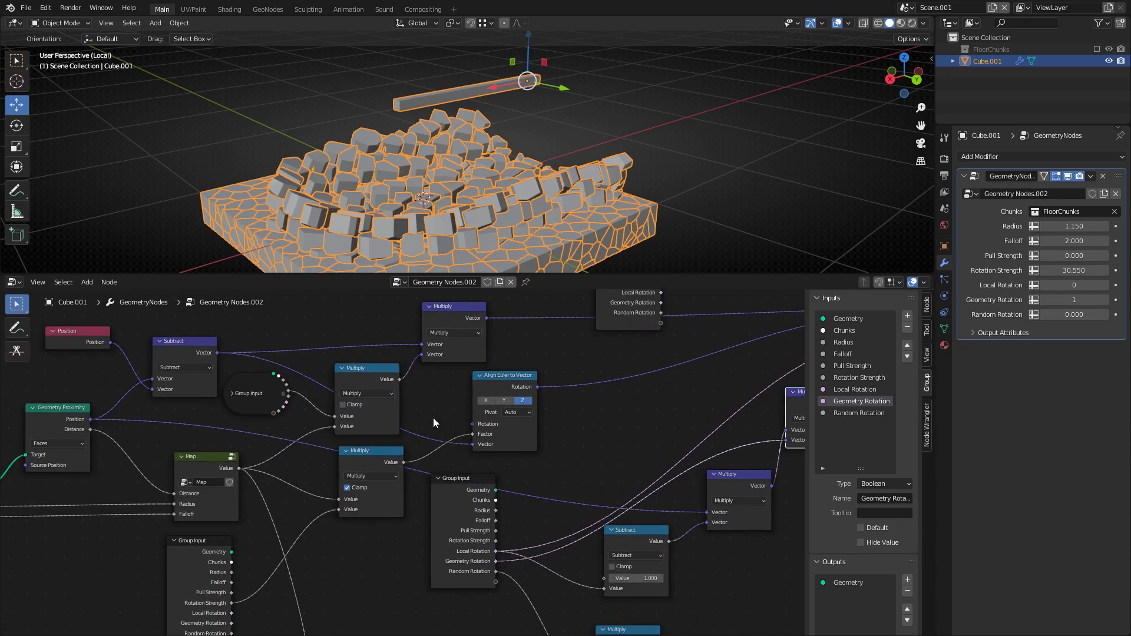
pyautogui.moveTo(375, 446); pyautogui.dragTo(350, 436)
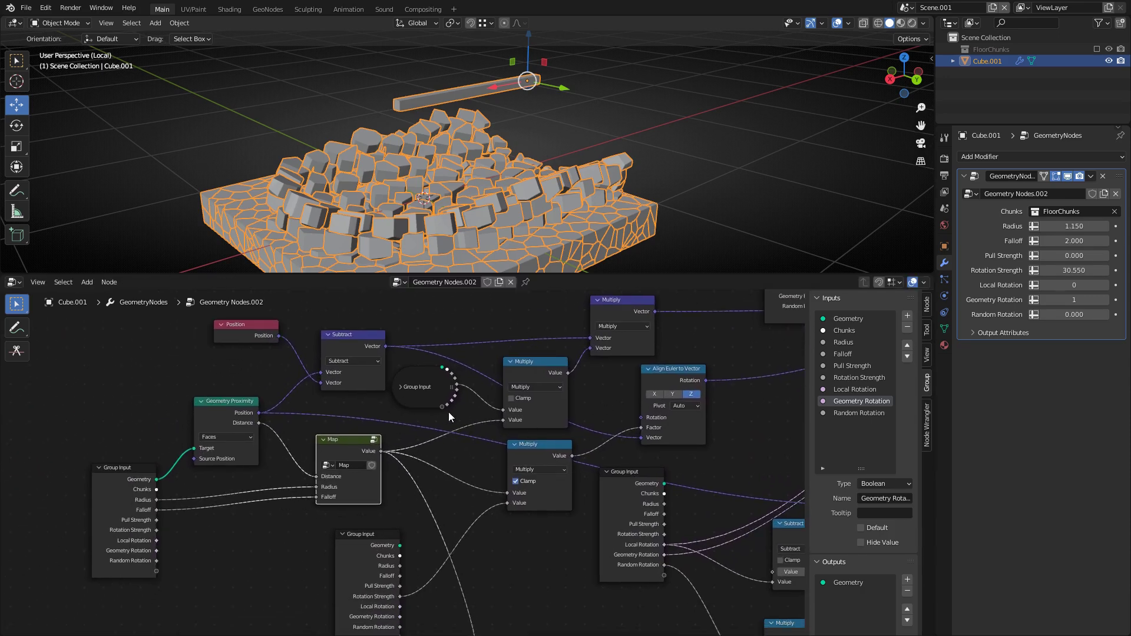
pyautogui.scroll(1, 448, 411)
pyautogui.moveTo(560, 357); pyautogui.dragTo(571, 344)
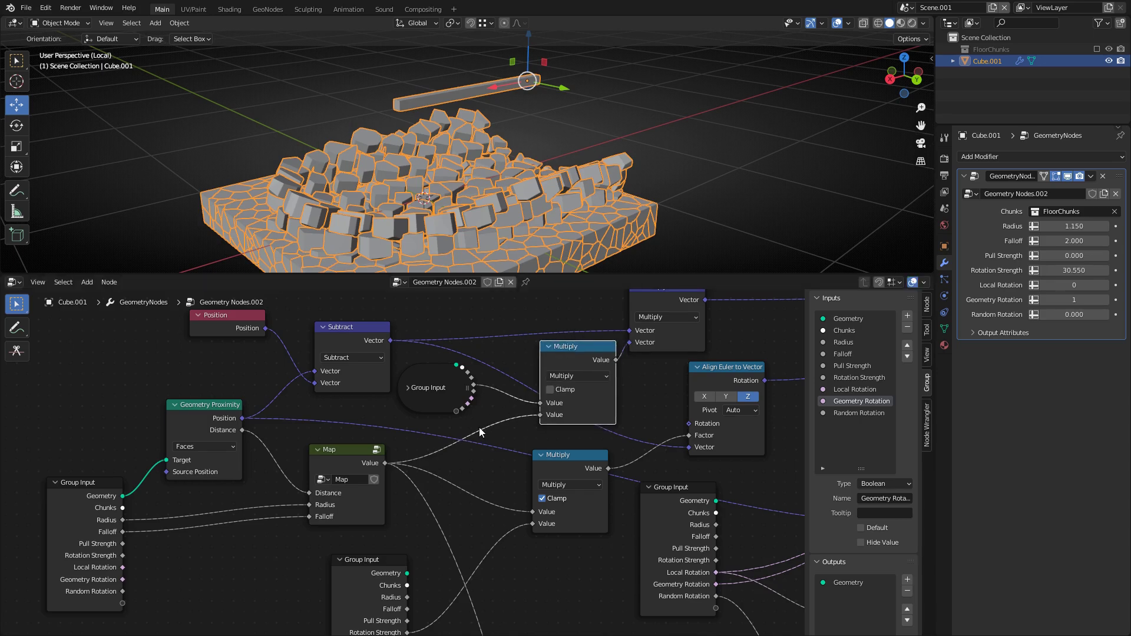
pyautogui.click(481, 419)
# Examine the chunk rotation around the bar from its end and review the complete node tree
pyautogui.moveTo(495, 194); pyautogui.dragTo(532, 178, button='middle')
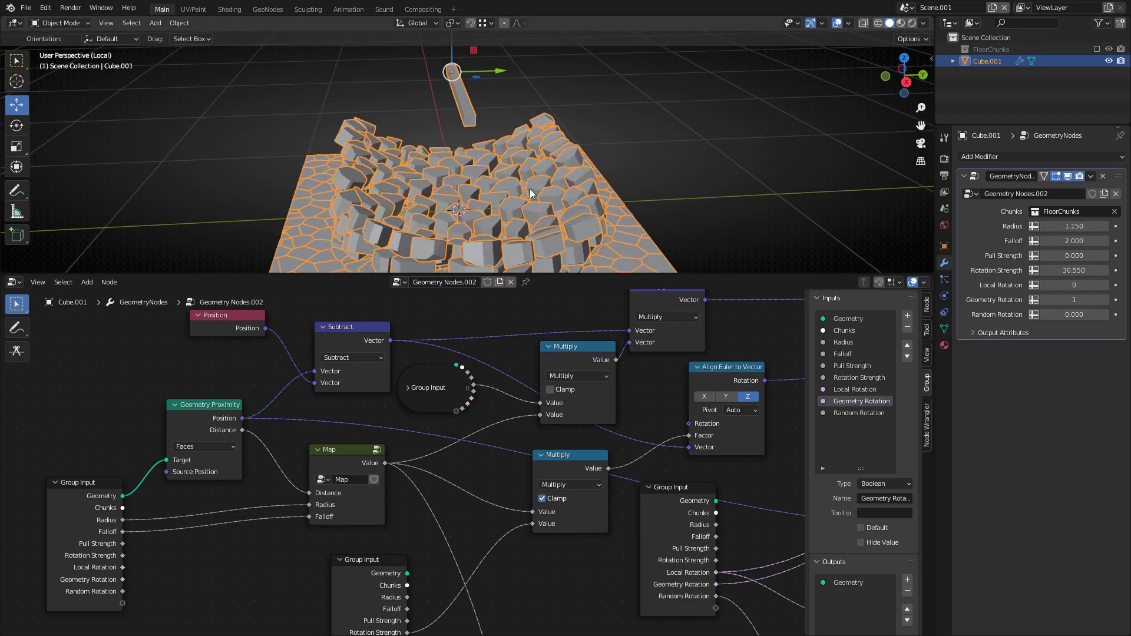
pyautogui.scroll(-3, 535, 370)
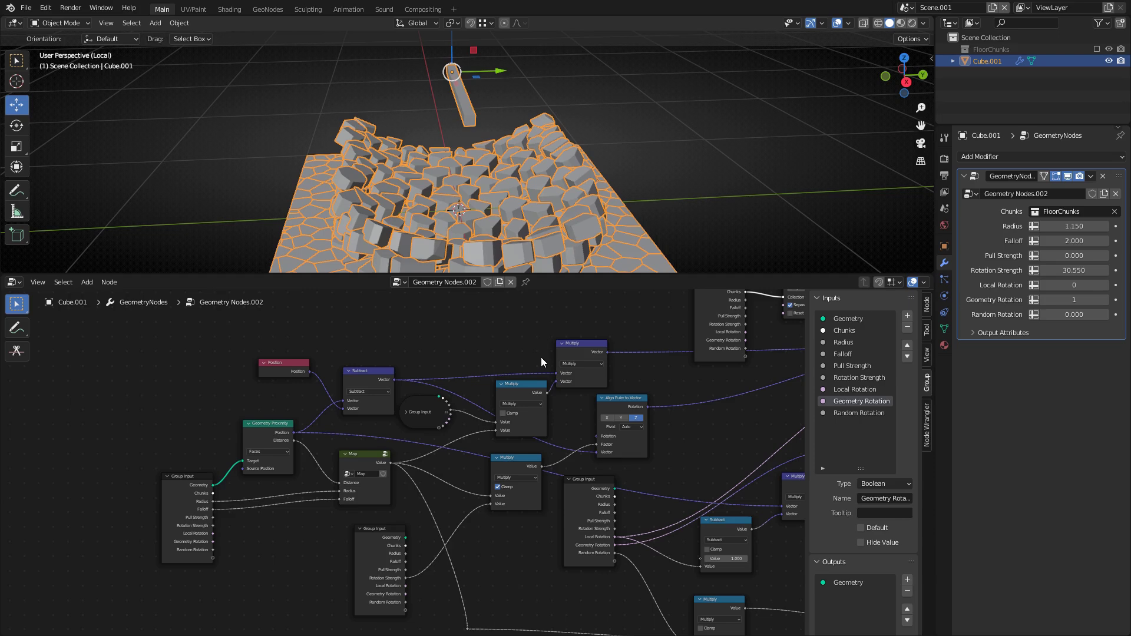
pyautogui.moveTo(541, 357); pyautogui.dragTo(404, 355, button='middle')
pyautogui.scroll(-6, 559, 406)
pyautogui.moveTo(632, 398); pyautogui.dragTo(476, 401, button='middle')
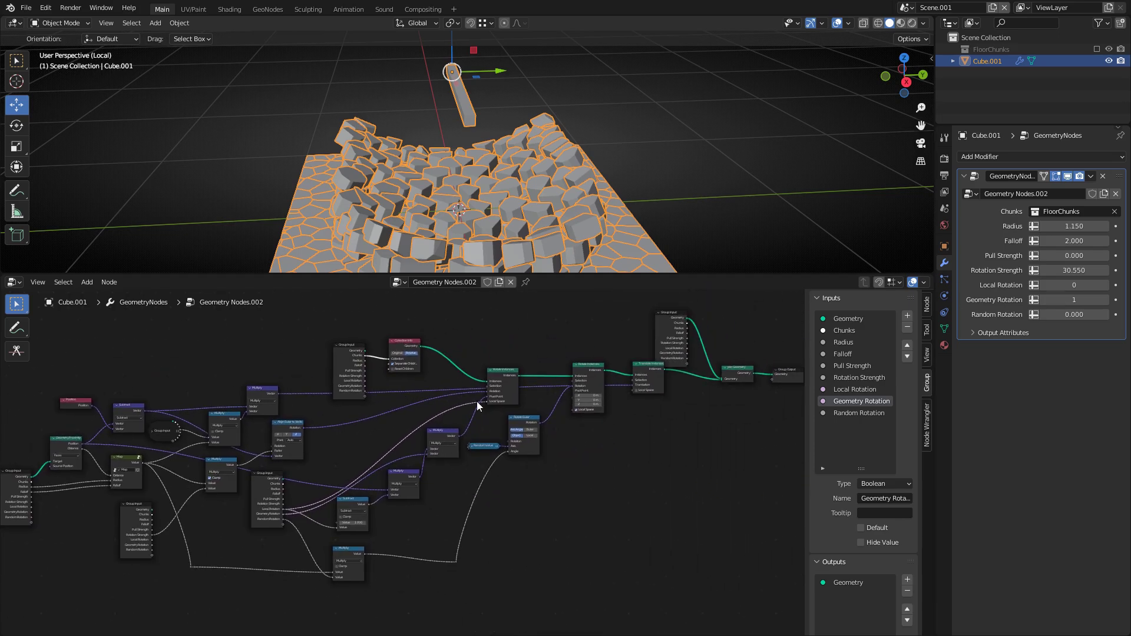
pyautogui.moveTo(402, 409); pyautogui.dragTo(416, 412, button='middle')
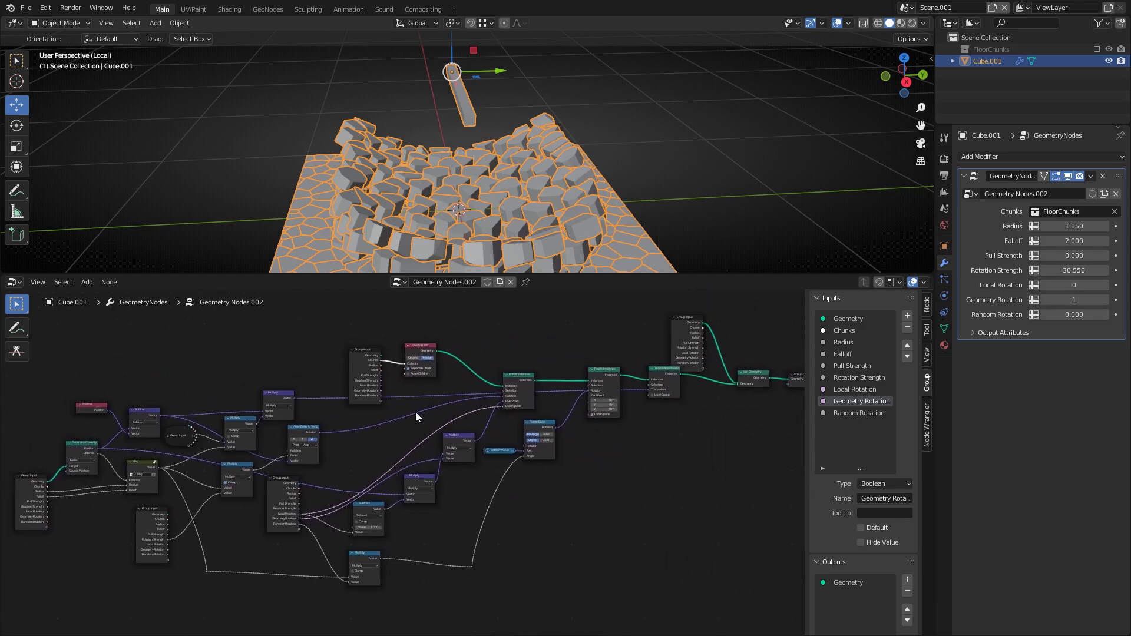